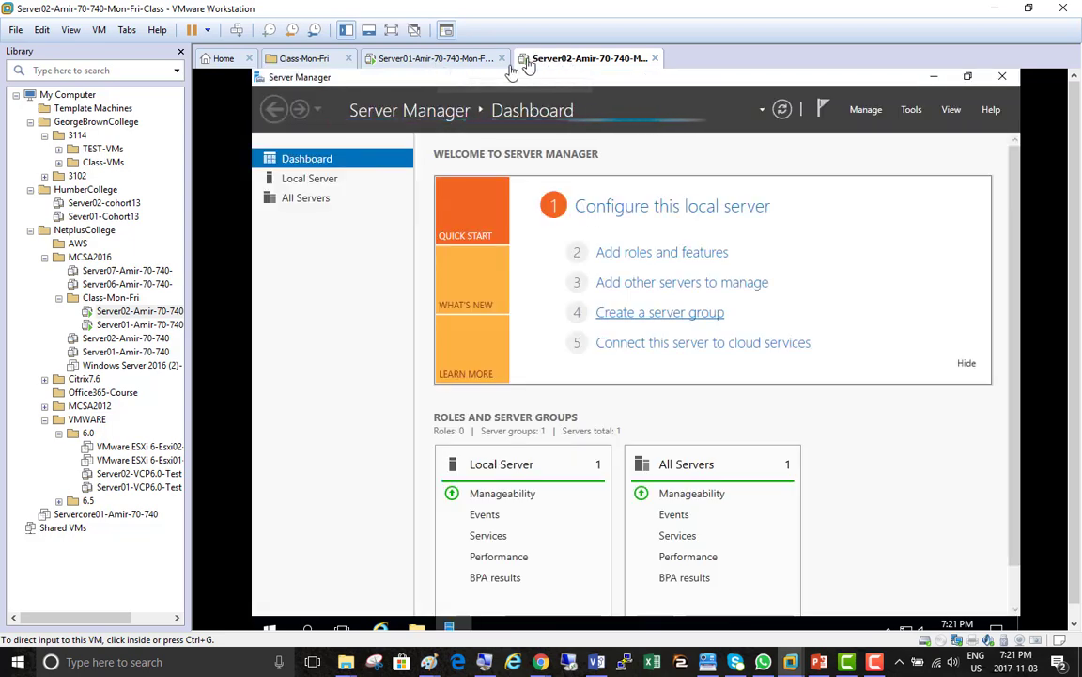
left_click(402, 62)
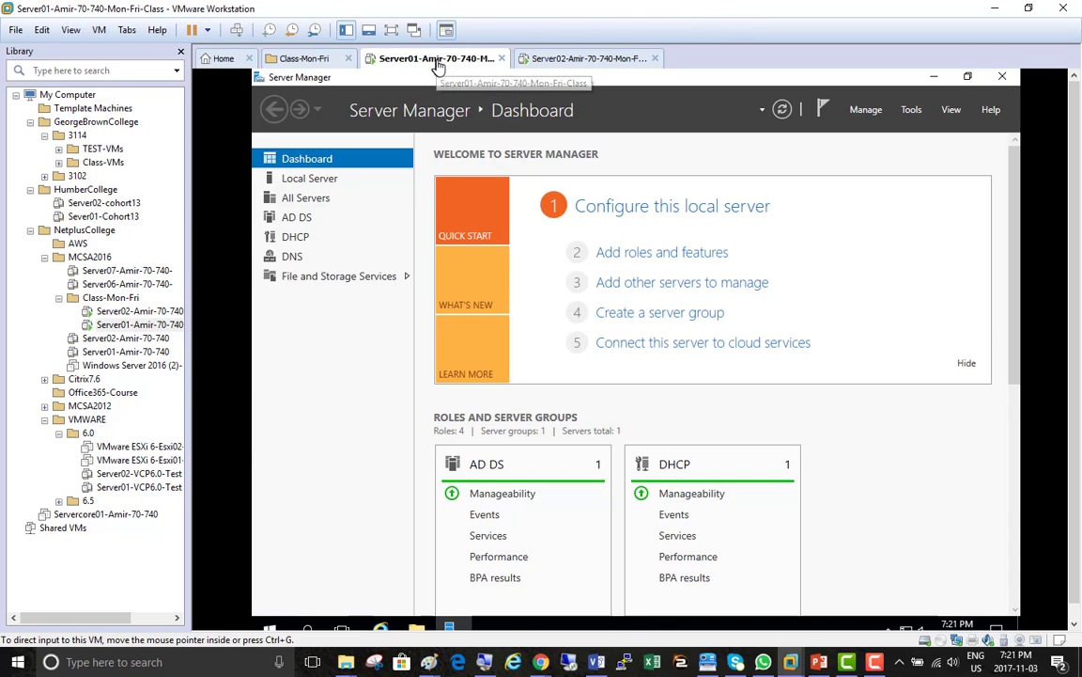
left_click(575, 60)
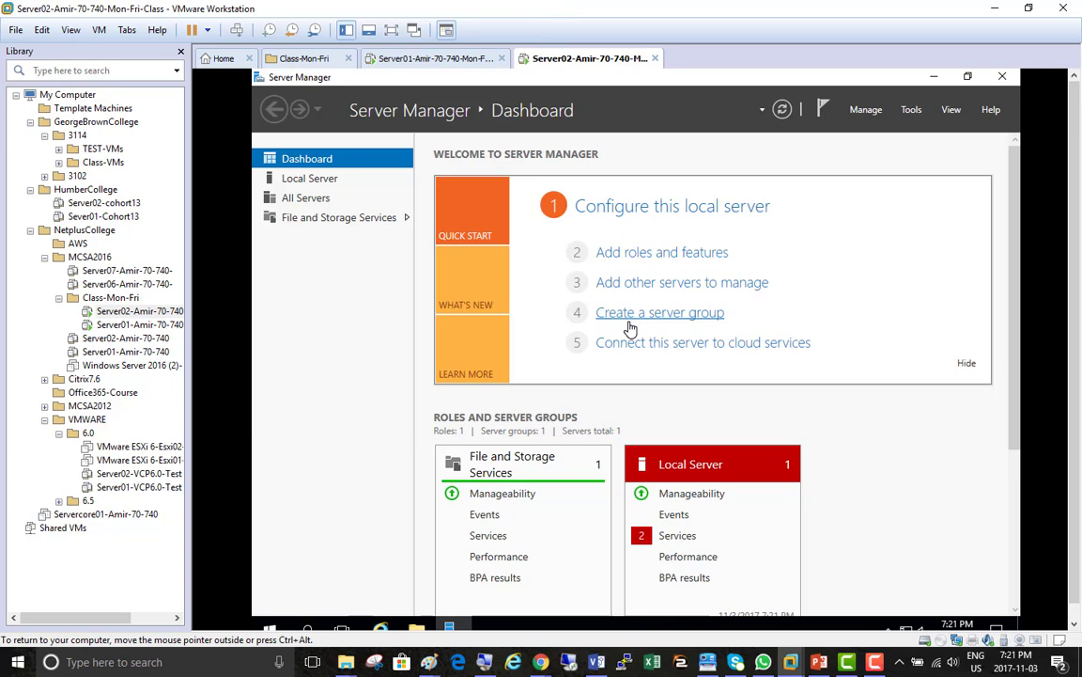
Open an elevated Command Prompt from the Start context menu, run whoami, then minimize it
right_click(272, 627)
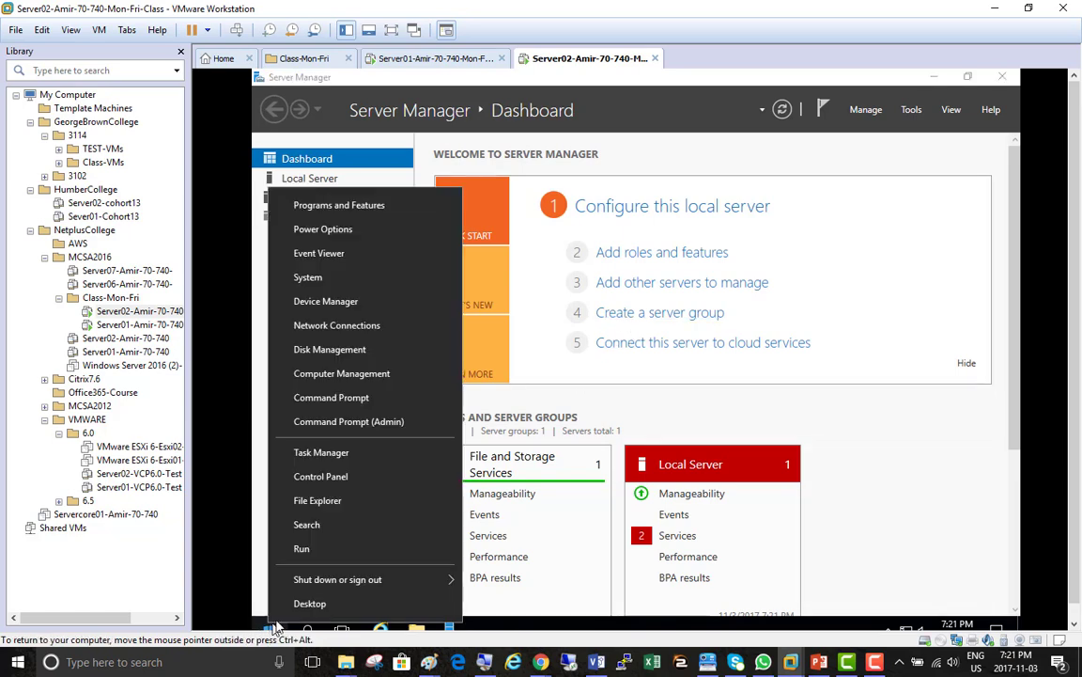
left_click(365, 419)
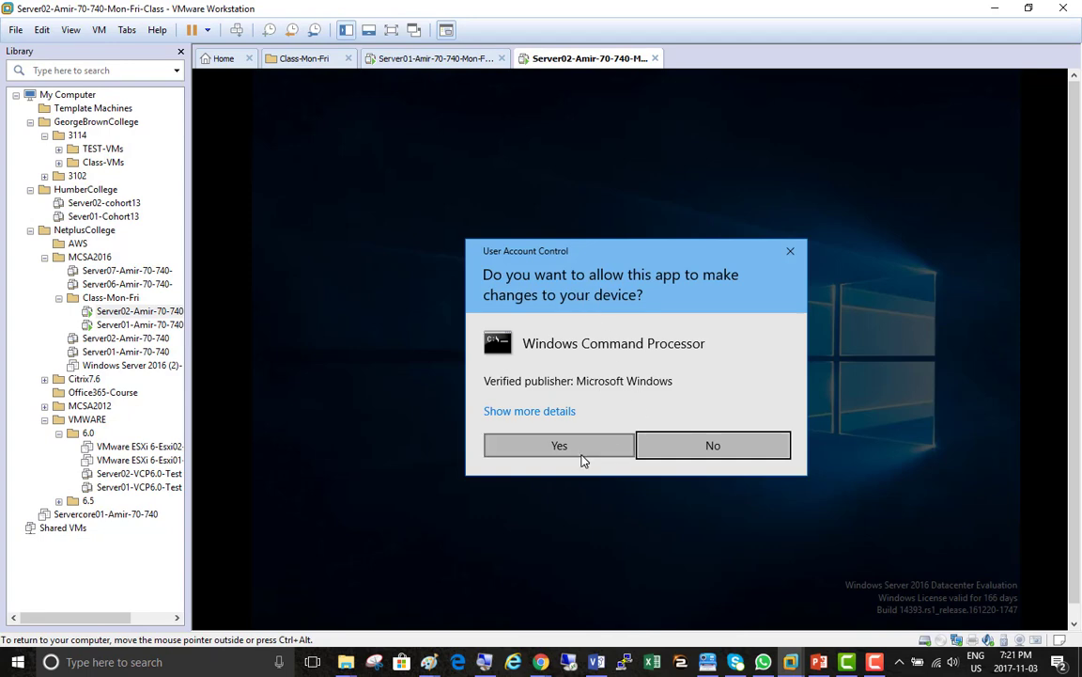
left_click(580, 453)
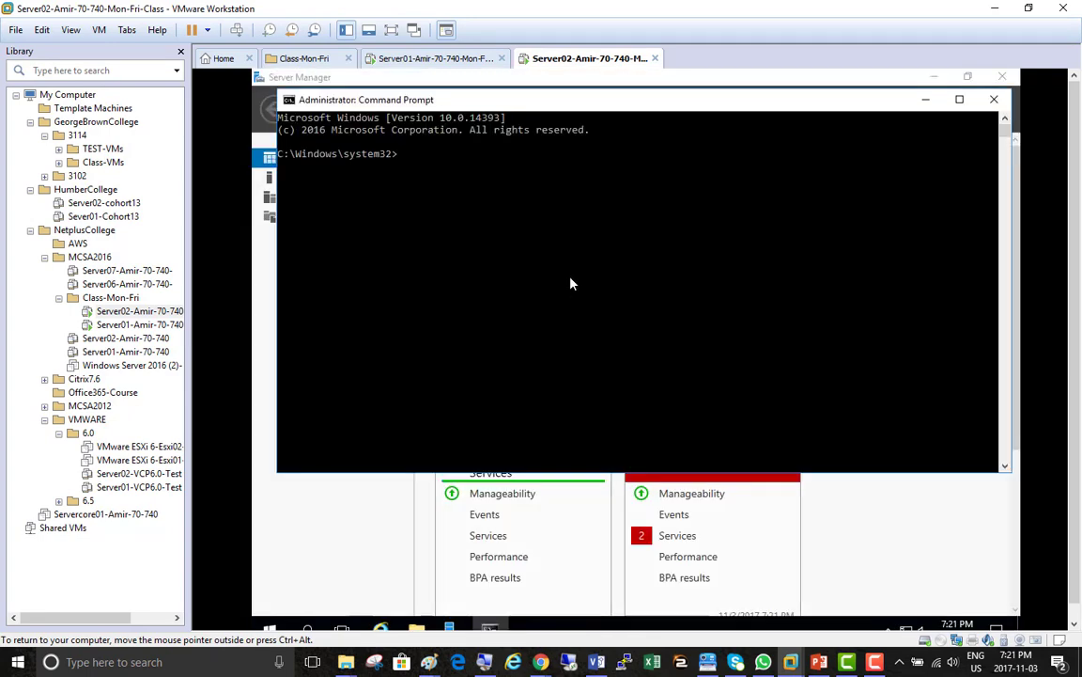
type("whoami")
key("Return")
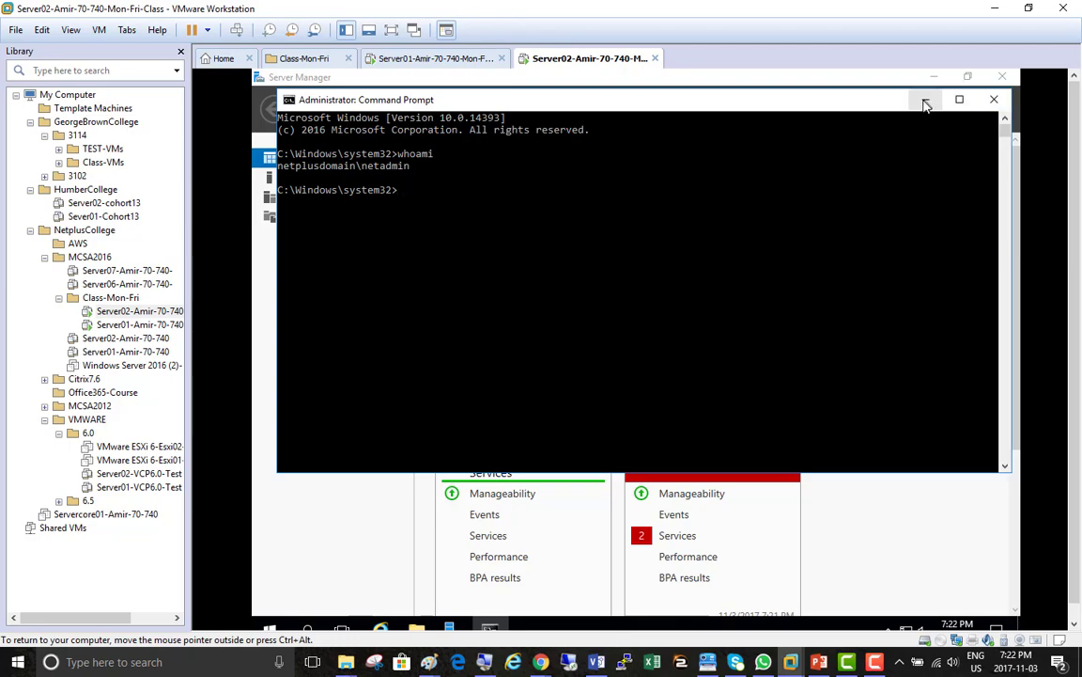
left_click(926, 100)
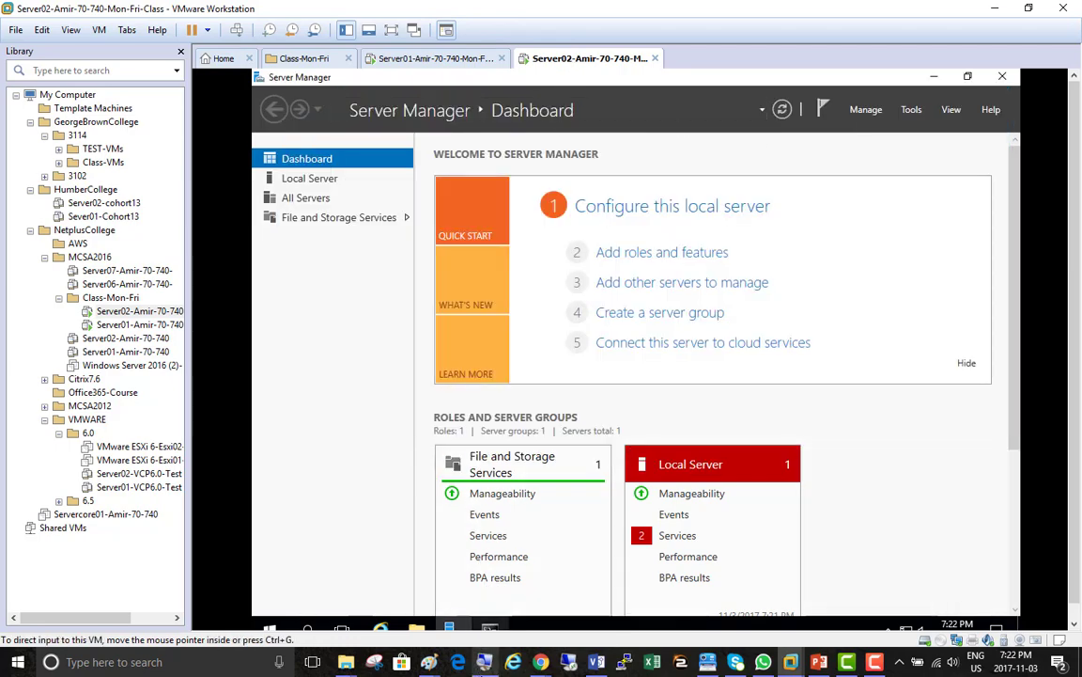
Start Magnifier, zoom in, set the magnification to 200%, and minimize the Magnifier window
left_click(485, 664)
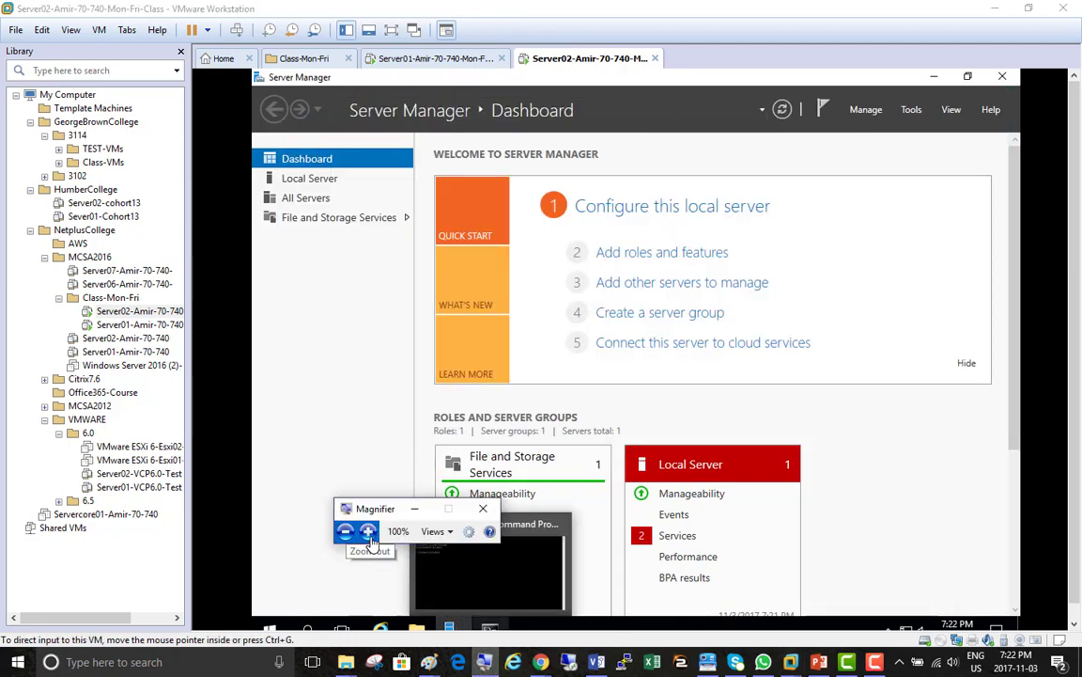
left_click(363, 531)
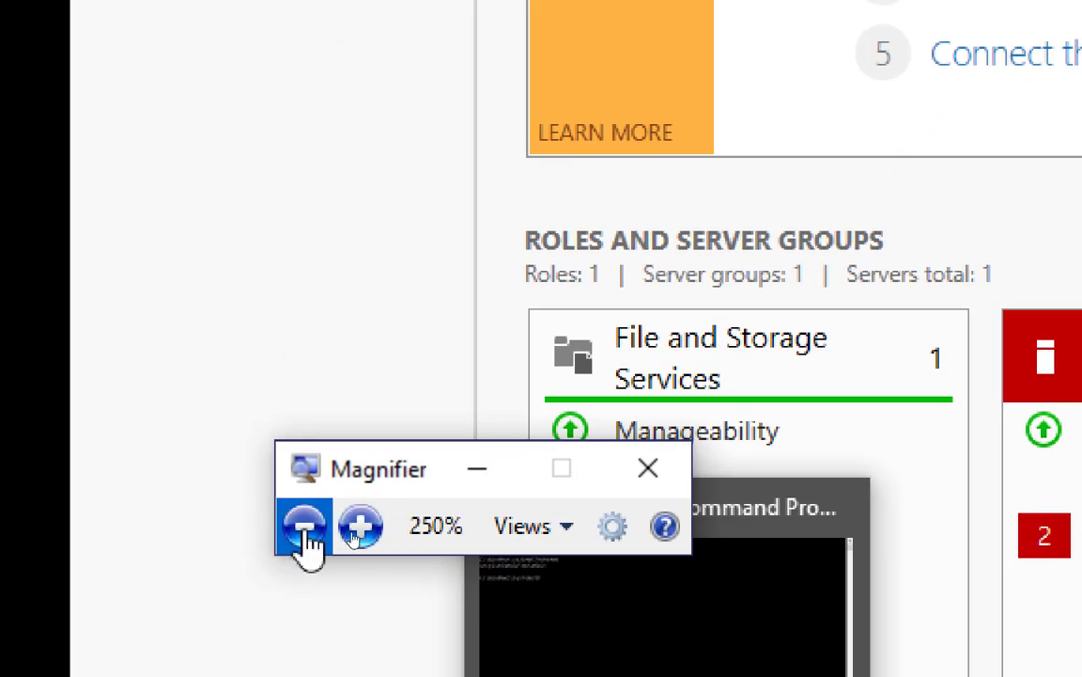
left_click(304, 528)
left_click(451, 474)
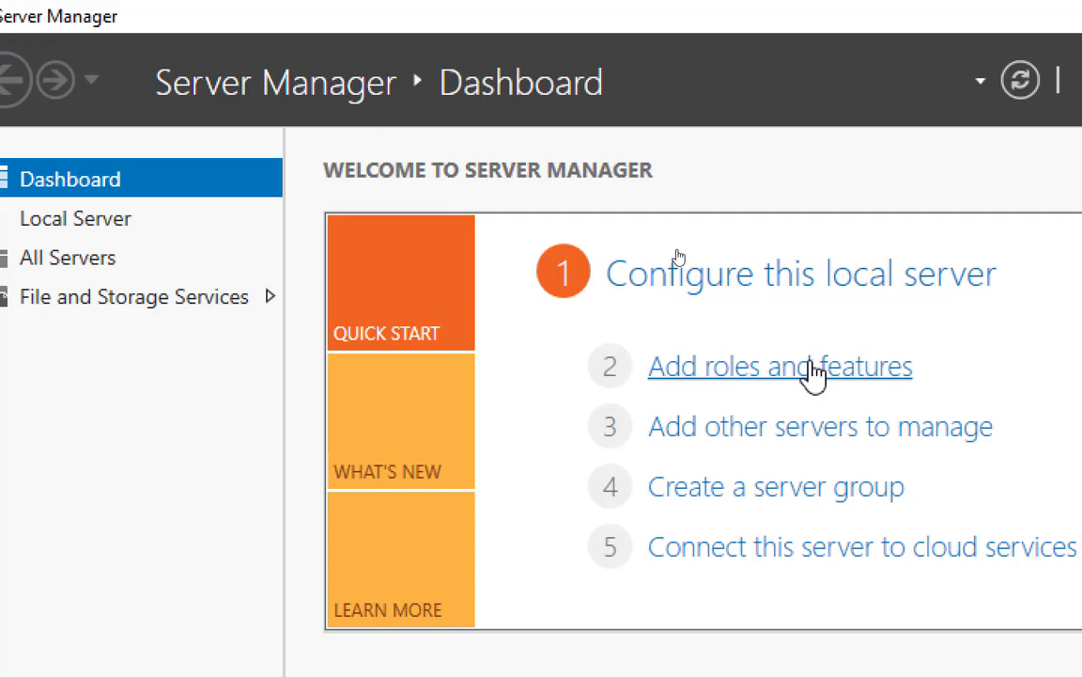
Launch Add Roles and Features, pass the introduction, and keep Role-based or feature-based installation
left_click(813, 374)
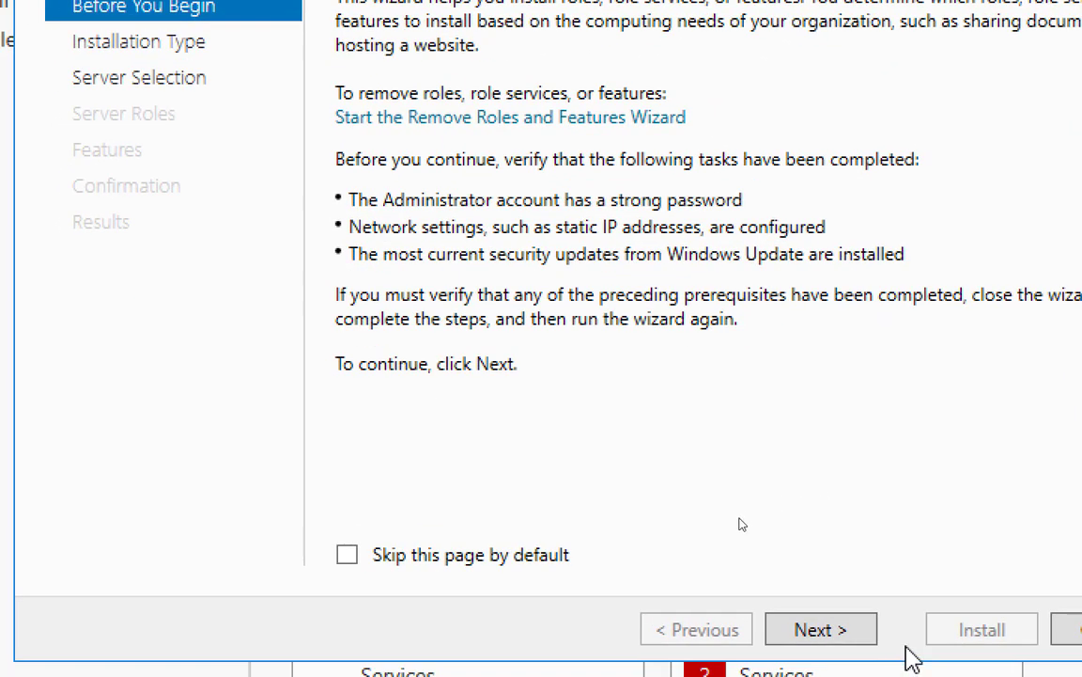
left_click(820, 630)
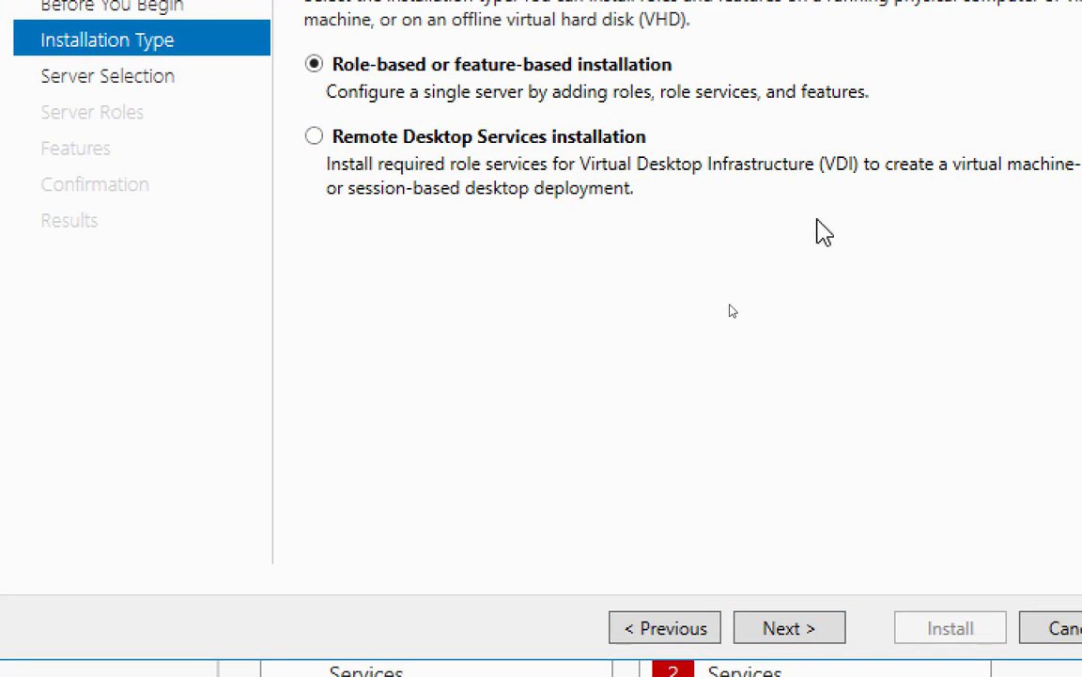
left_click(813, 628)
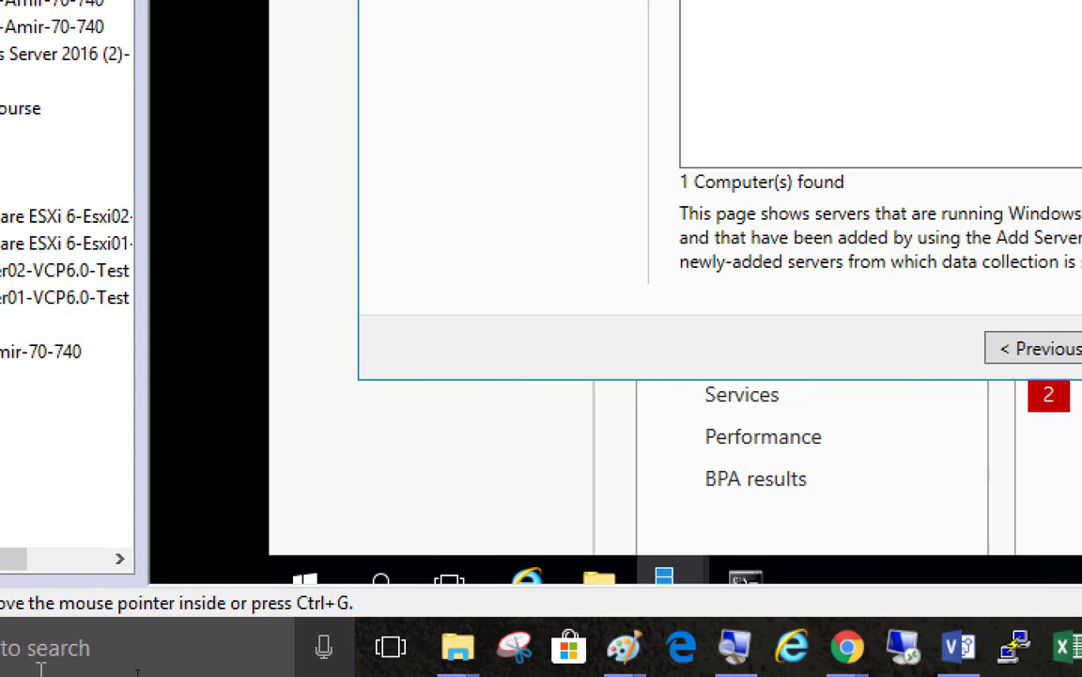
Launch Notepad by searching 'note' from the Start menu
left_click(12, 667)
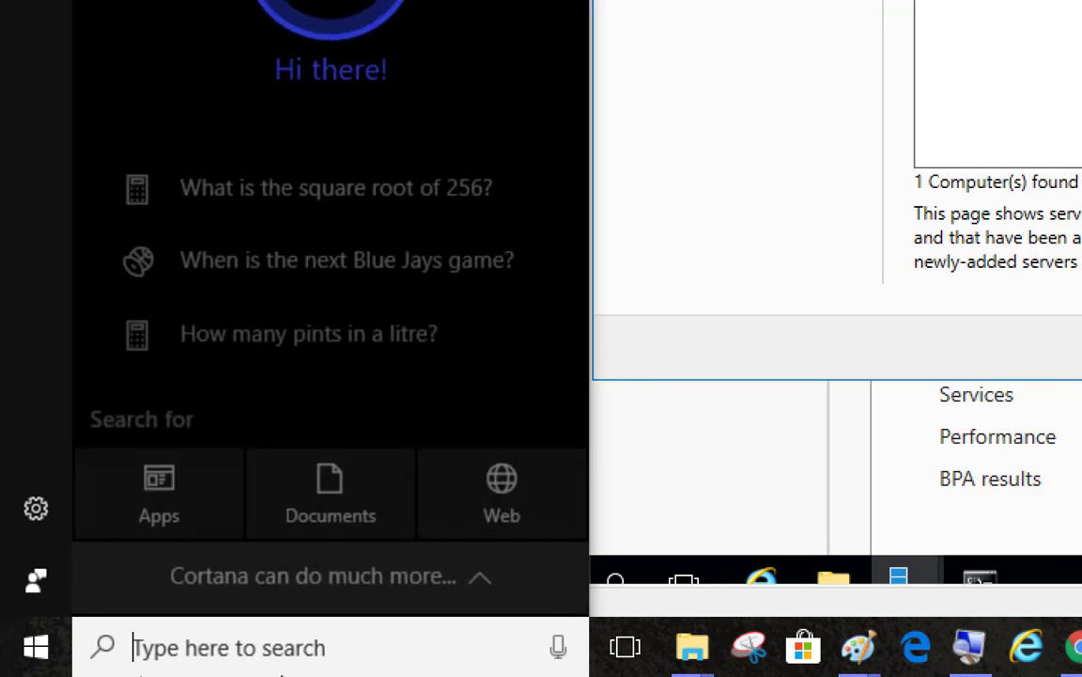
type("note")
key("Return")
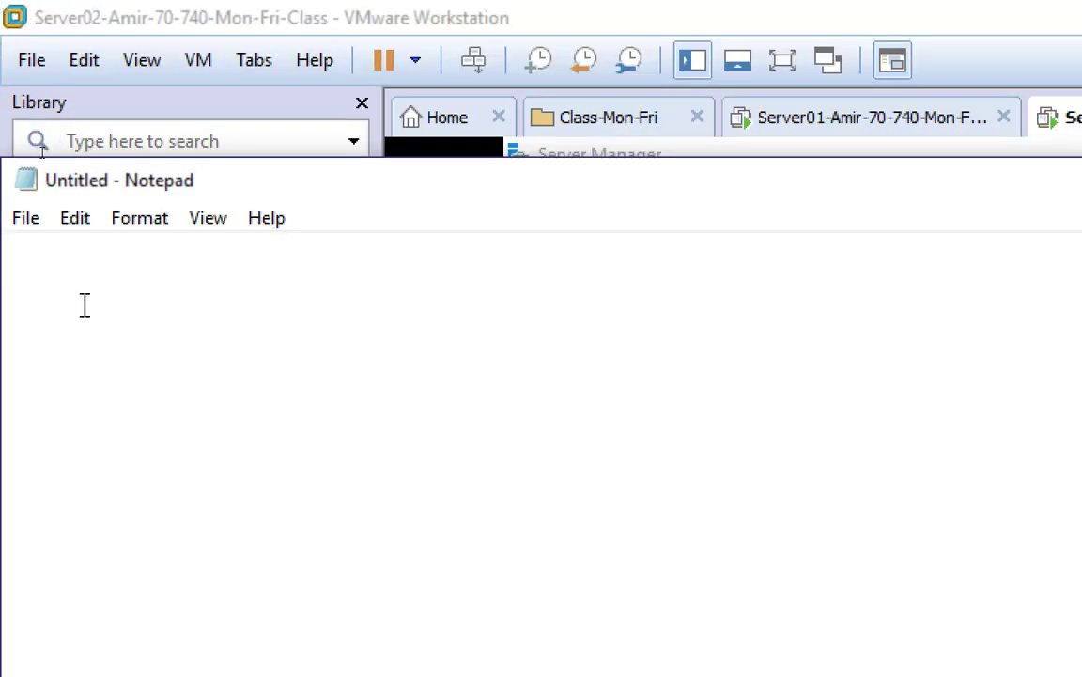
Write 'Windows Server 2016 hyper-v ISO Trial' in the note, correcting the misspelled 'yper-V'
type("Windows Se")
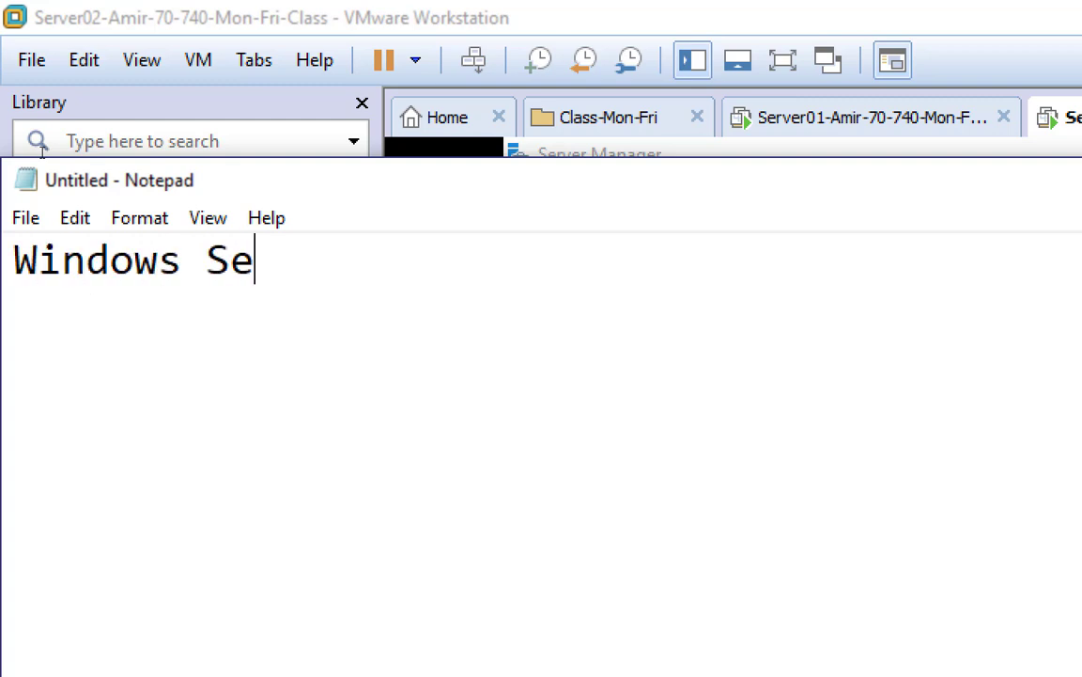
type("rver 2016 ")
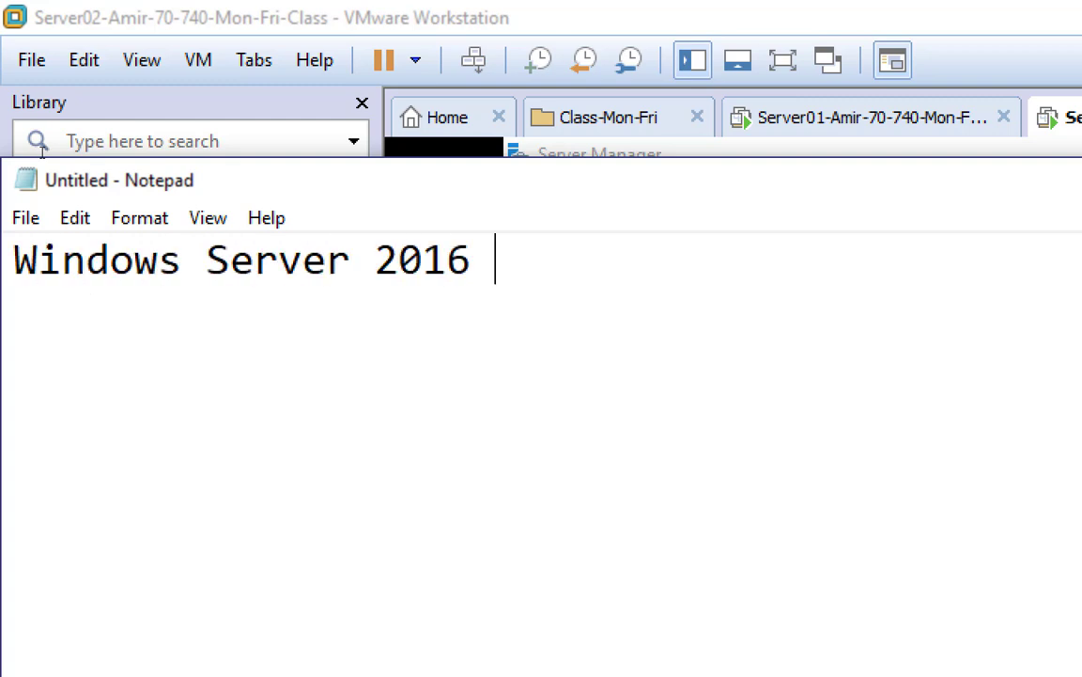
type("yper-V")
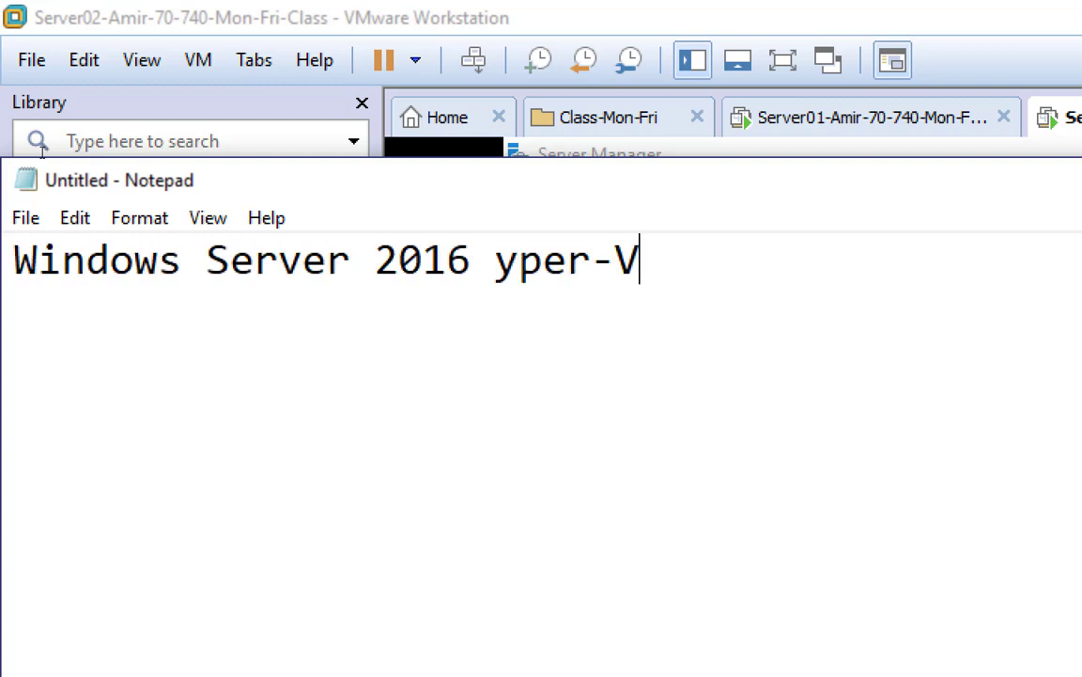
key("BackSpace")
key("BackSpace")
key("BackSpace")
key("BackSpace")
key("BackSpace")
key("BackSpace")
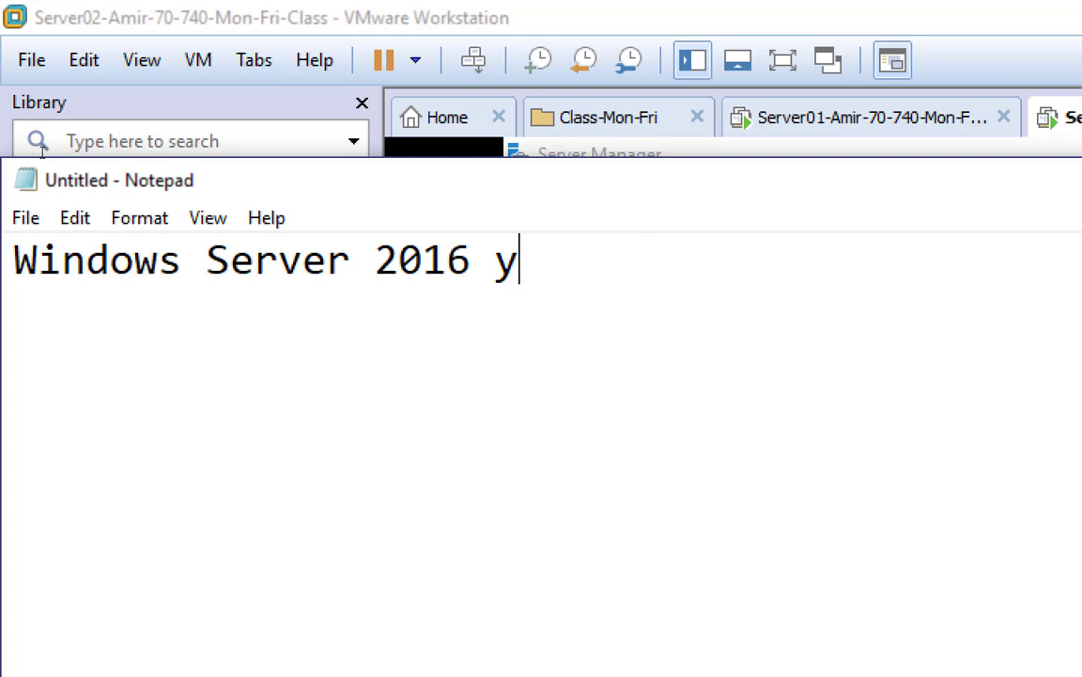
type("hyper")
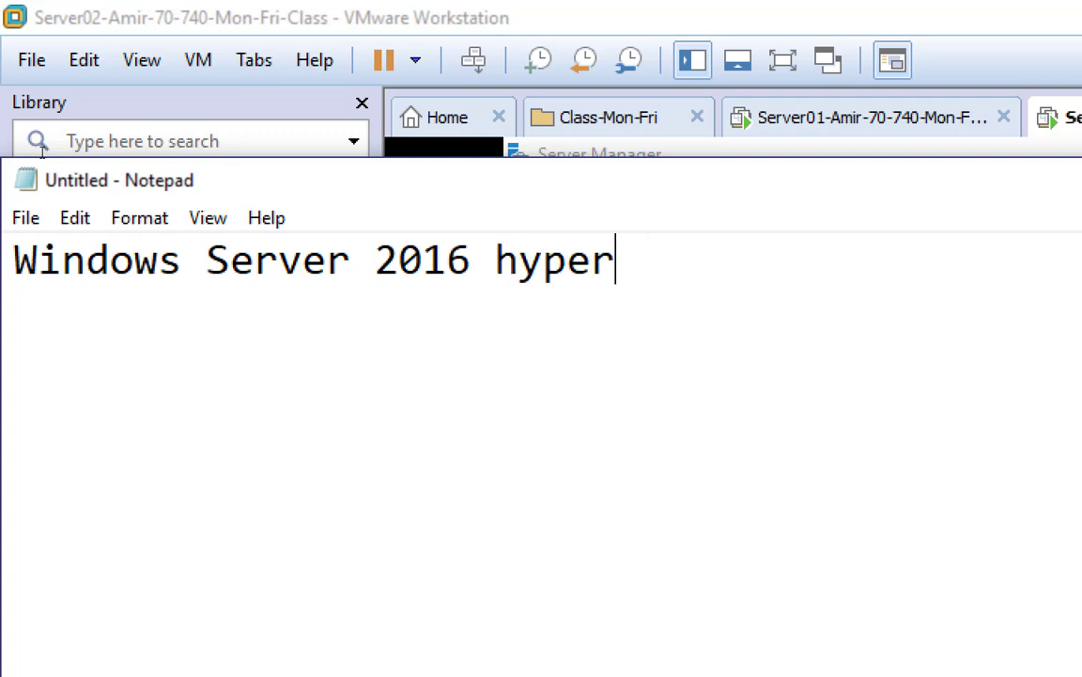
type("-v ISO")
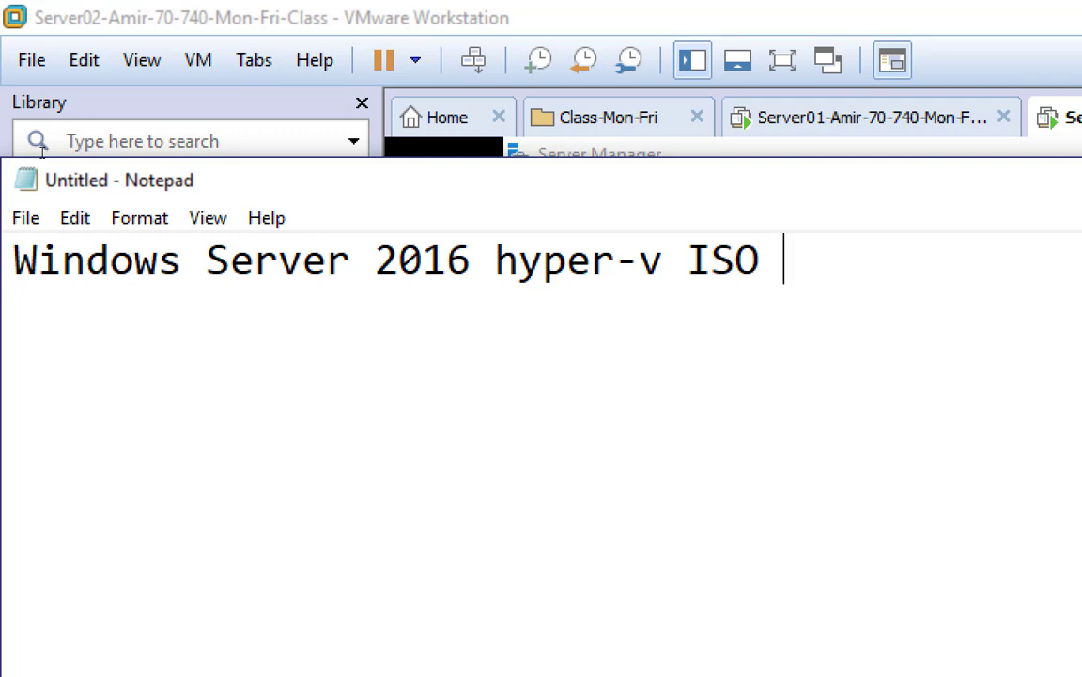
type("Trial")
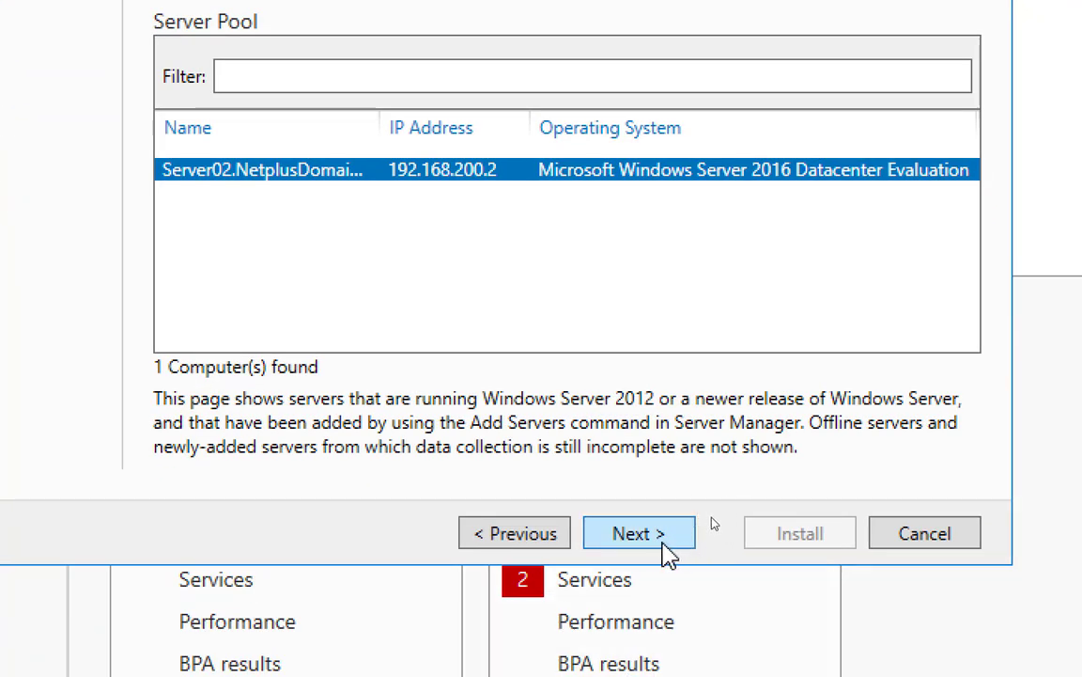
Advance to Server Roles, tick Hyper-V, and accept adding its required management tools
left_click(661, 541)
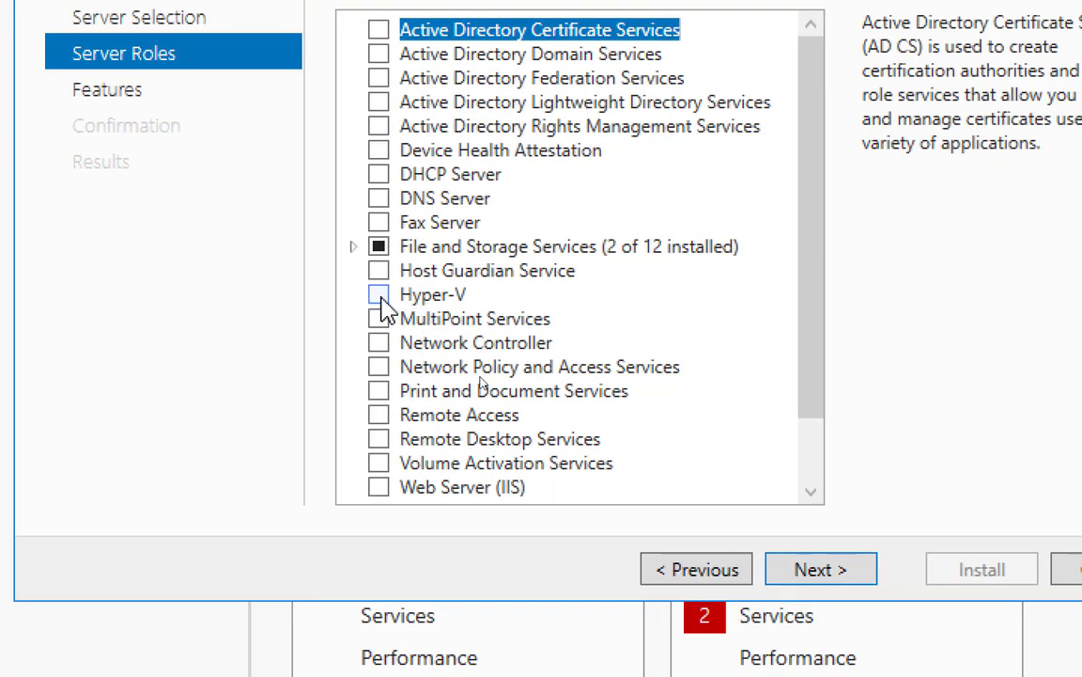
left_click(379, 295)
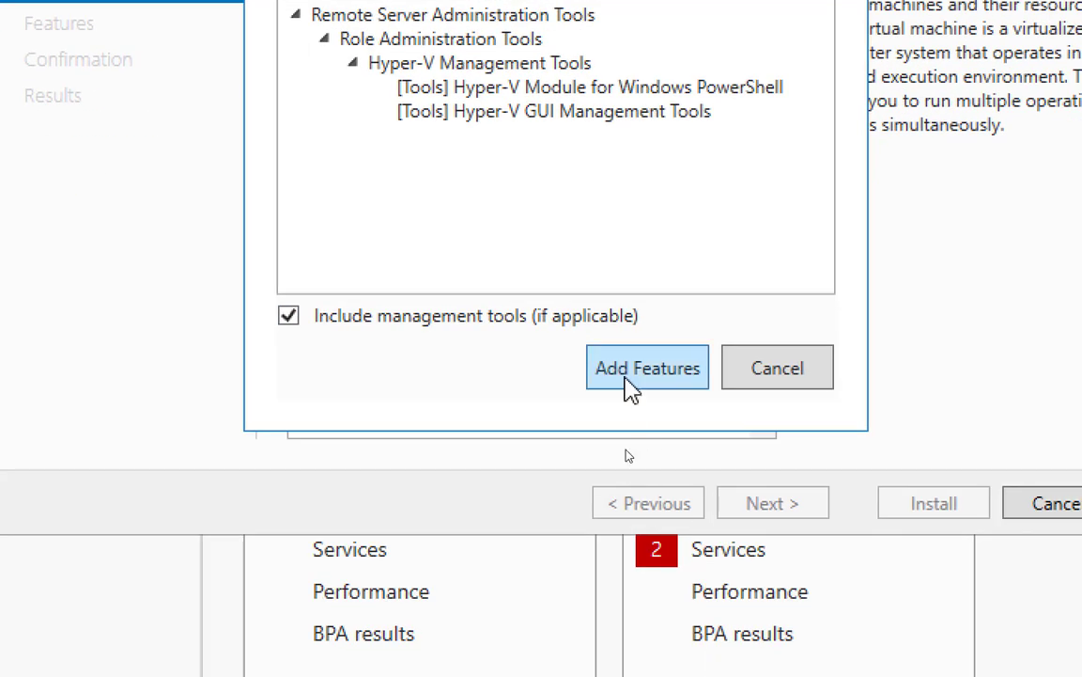
left_click(628, 383)
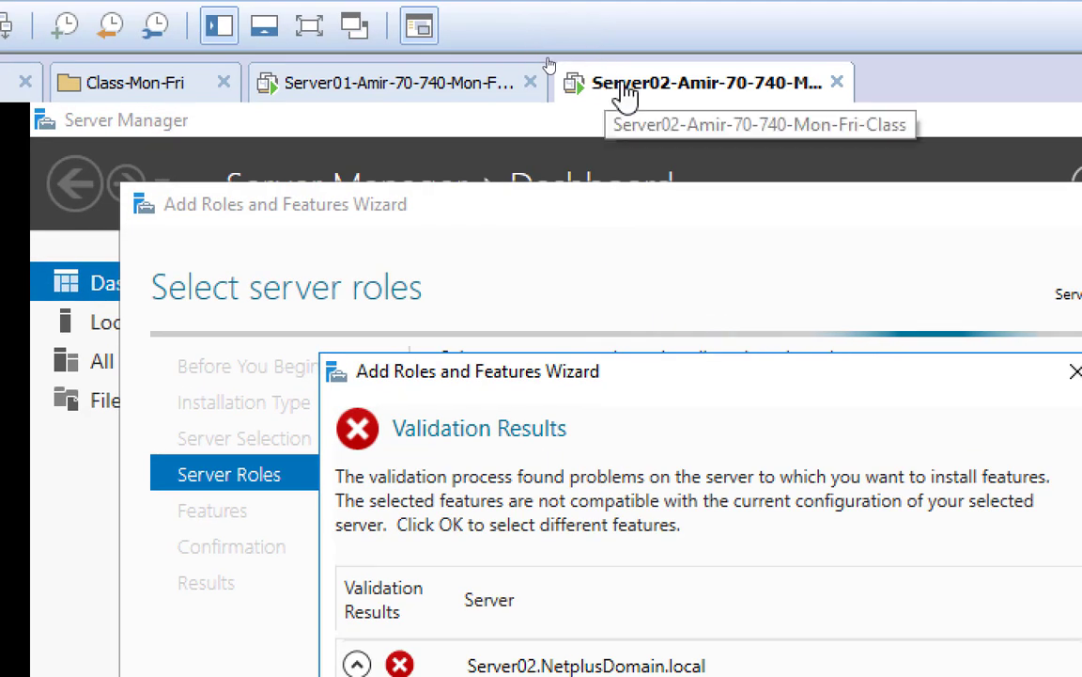
right_click(626, 91)
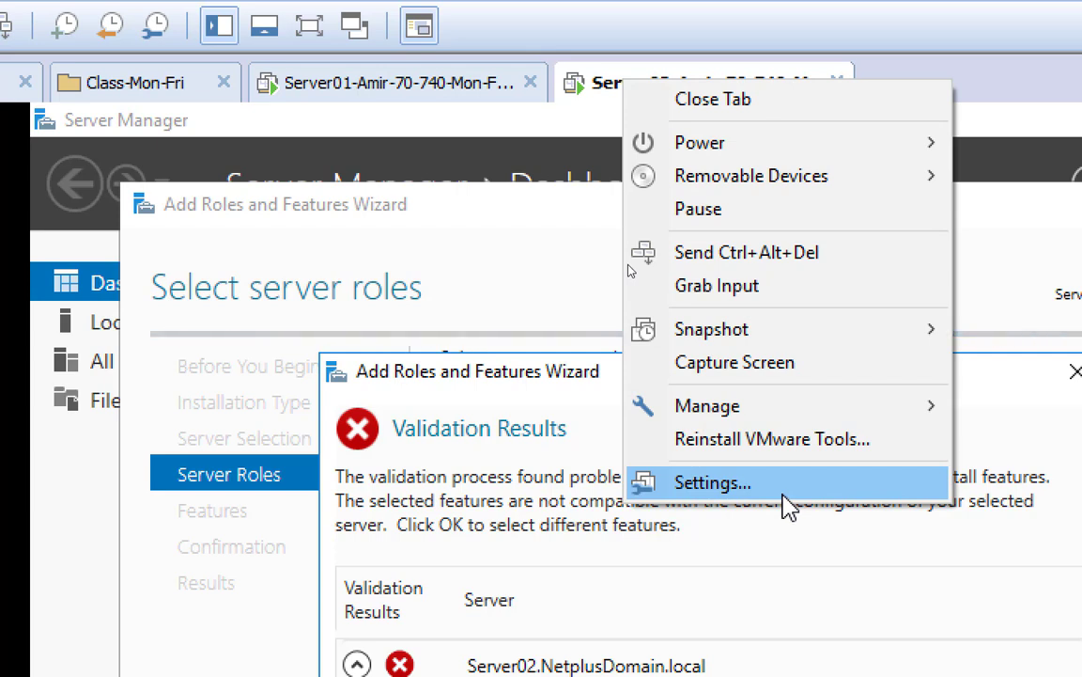
left_click(712, 482)
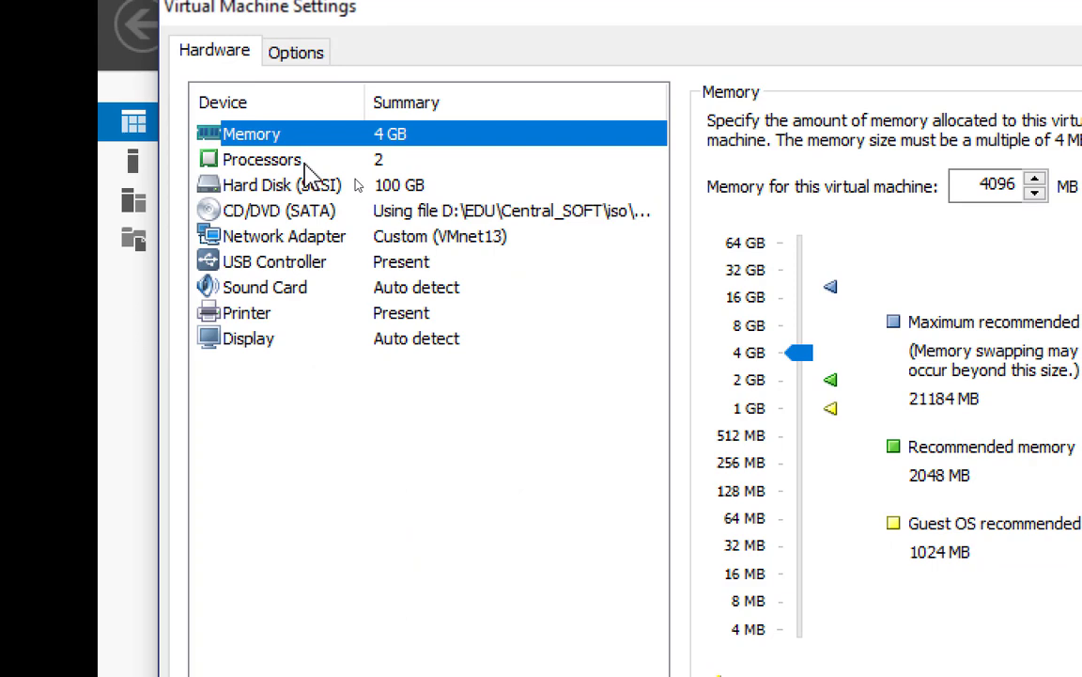
left_click(307, 172)
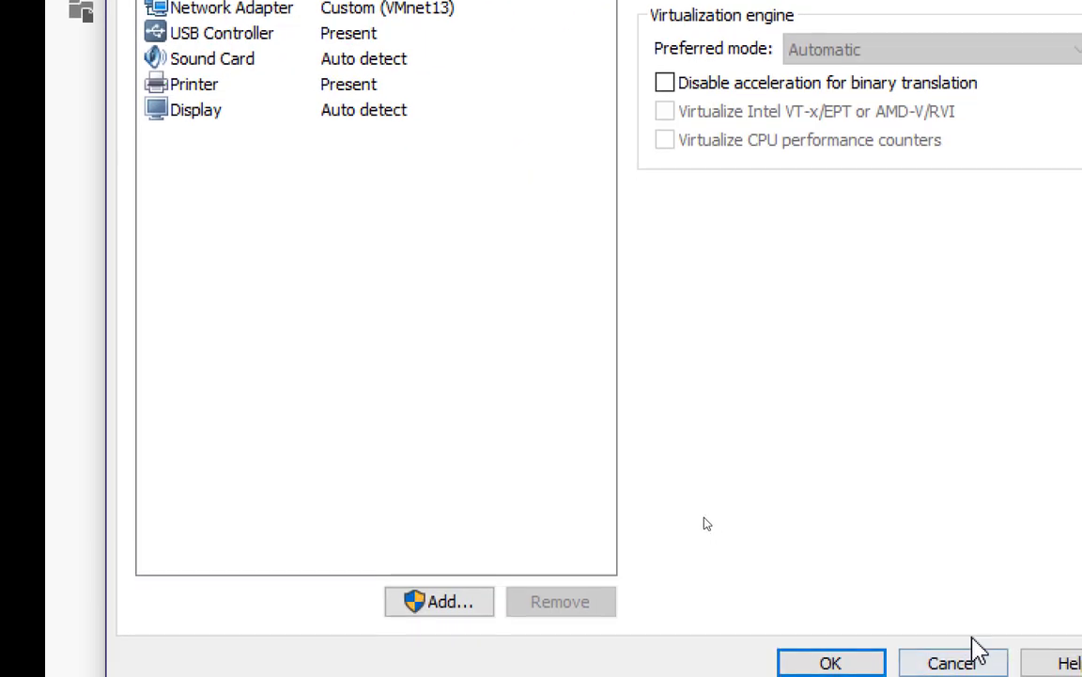
left_click(978, 650)
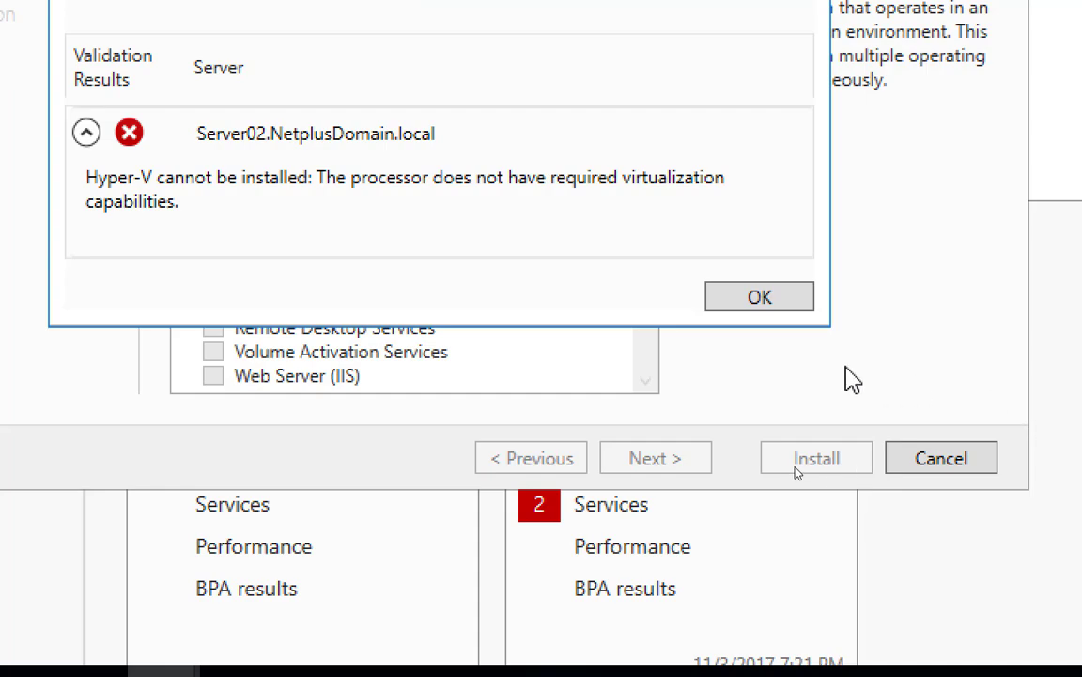
OK the Hyper-V validation error, cancel the wizard, and use Power > Shut Down Guest on Server02
left_click(780, 300)
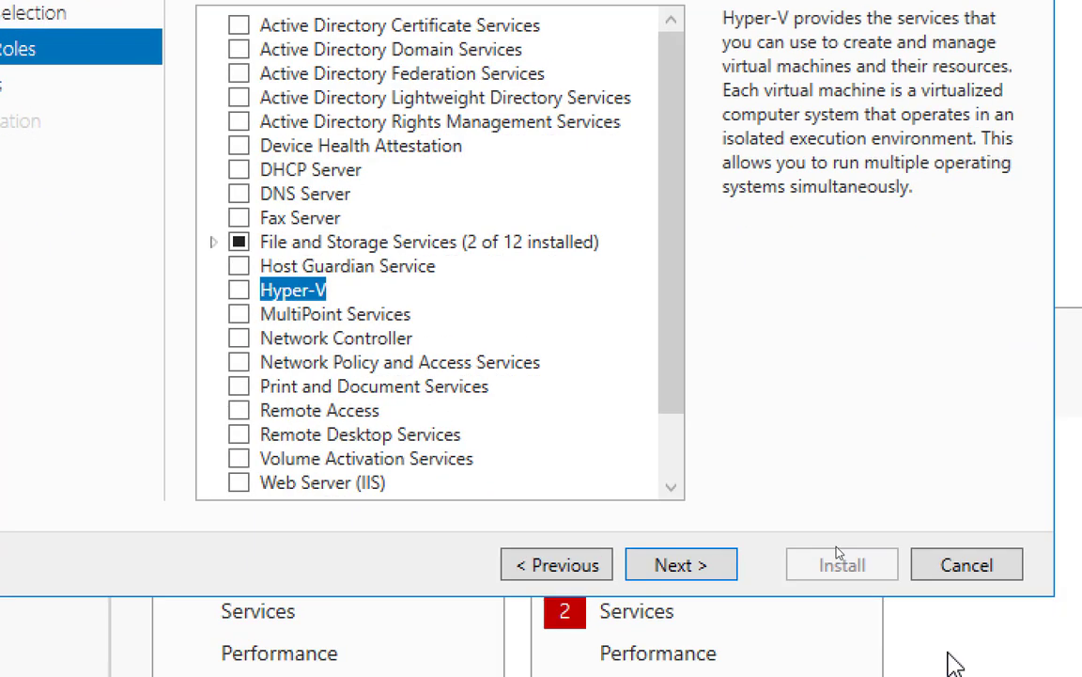
left_click(957, 561)
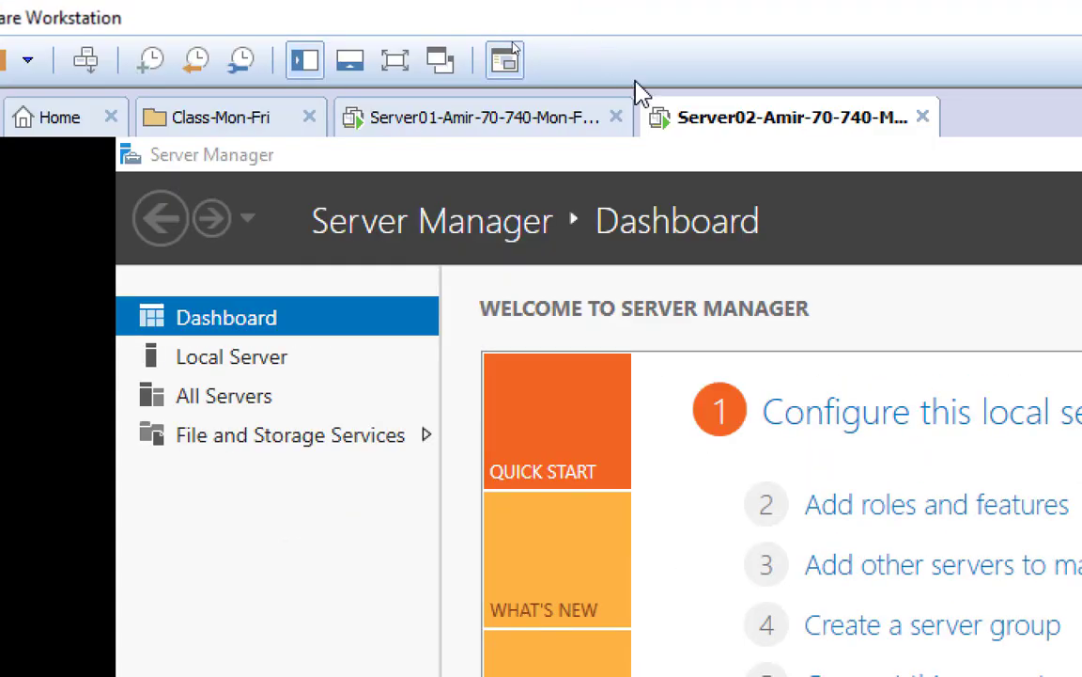
right_click(705, 135)
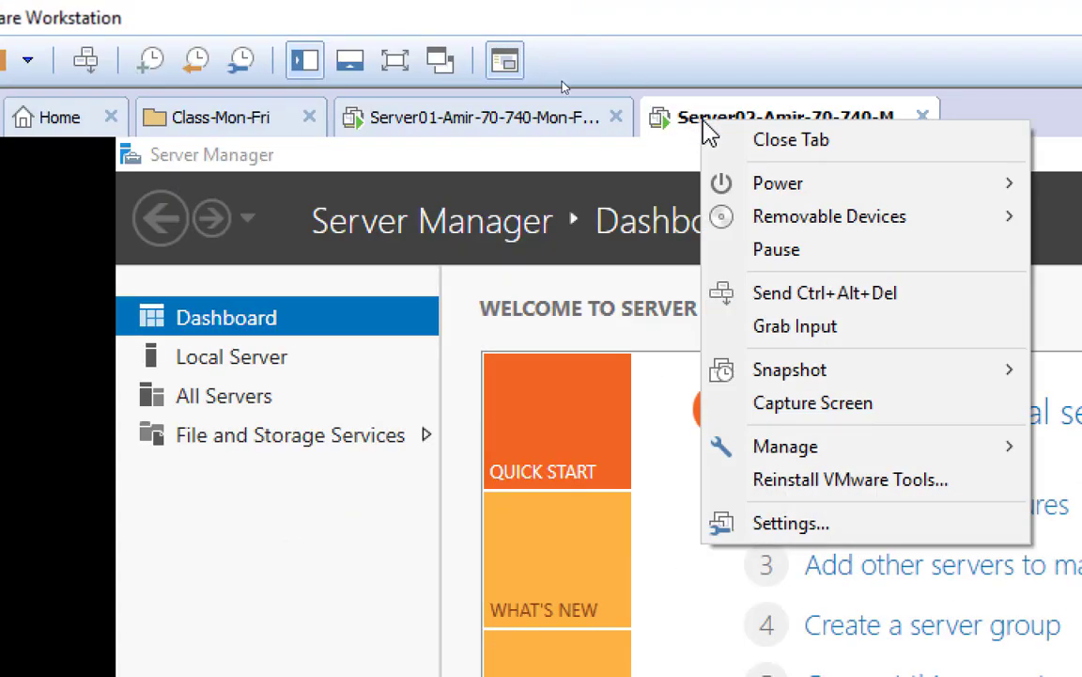
mouse_move(642, 141)
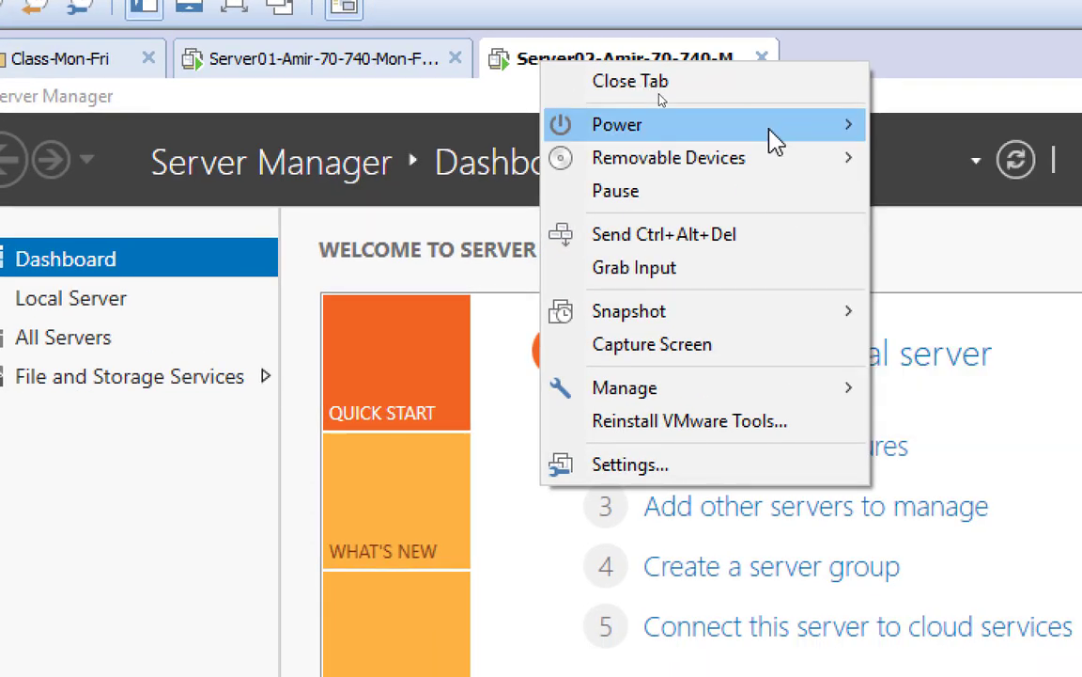
mouse_move(838, 138)
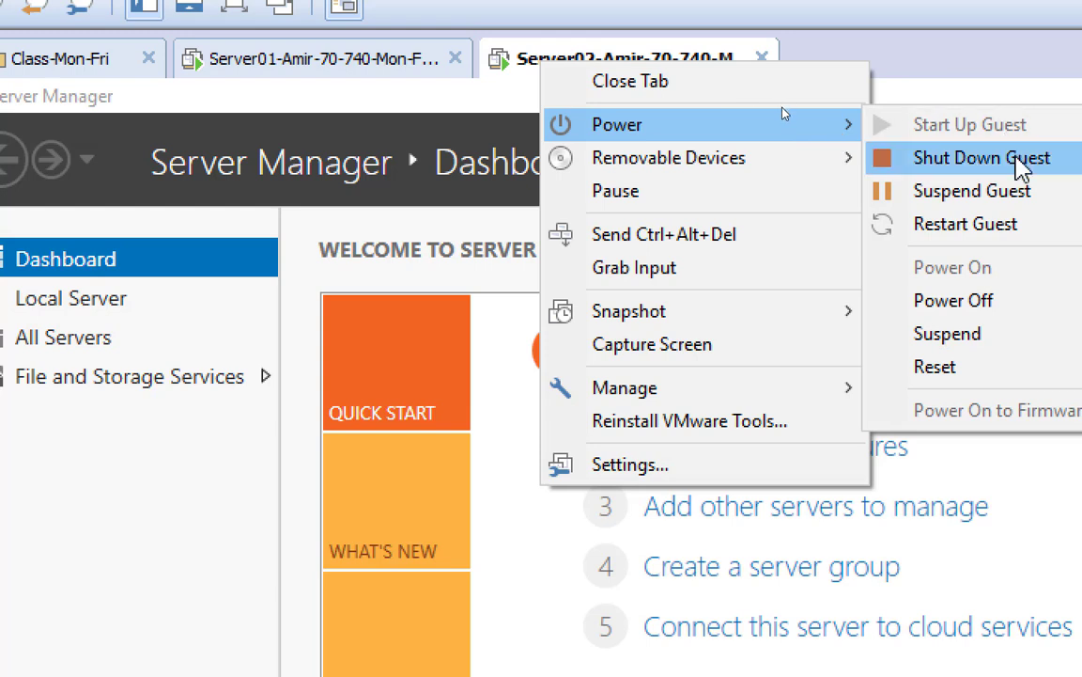
left_click(1015, 165)
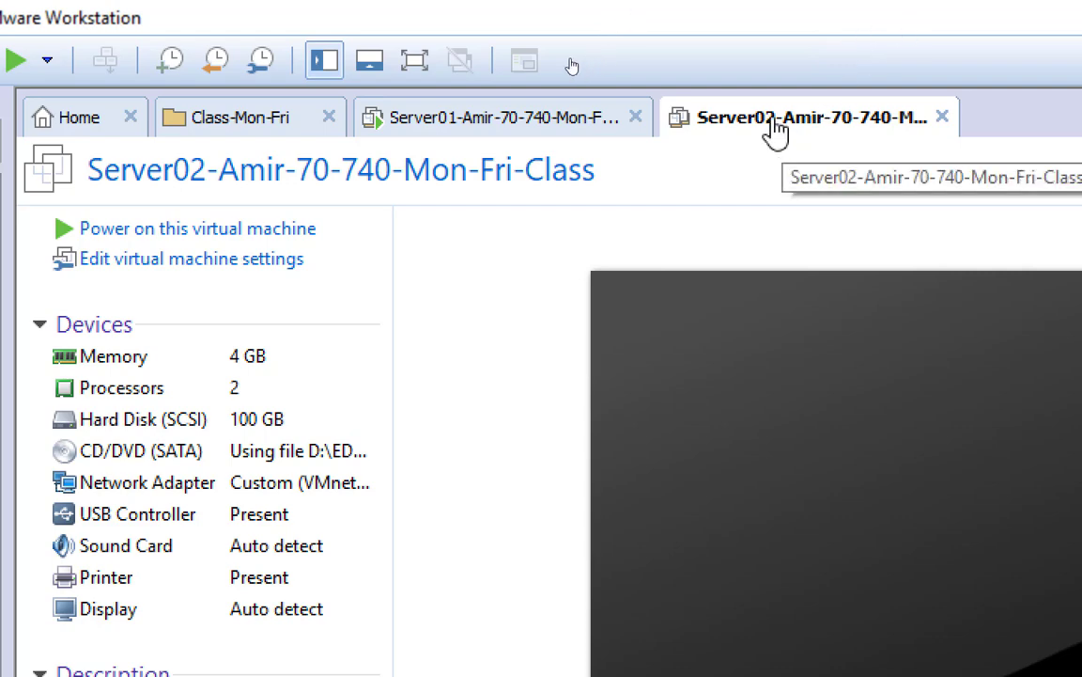
In Server02's Settings, tick Virtualize Intel VT-x/EPT or AMD-V/RVI under Processors and save
right_click(794, 146)
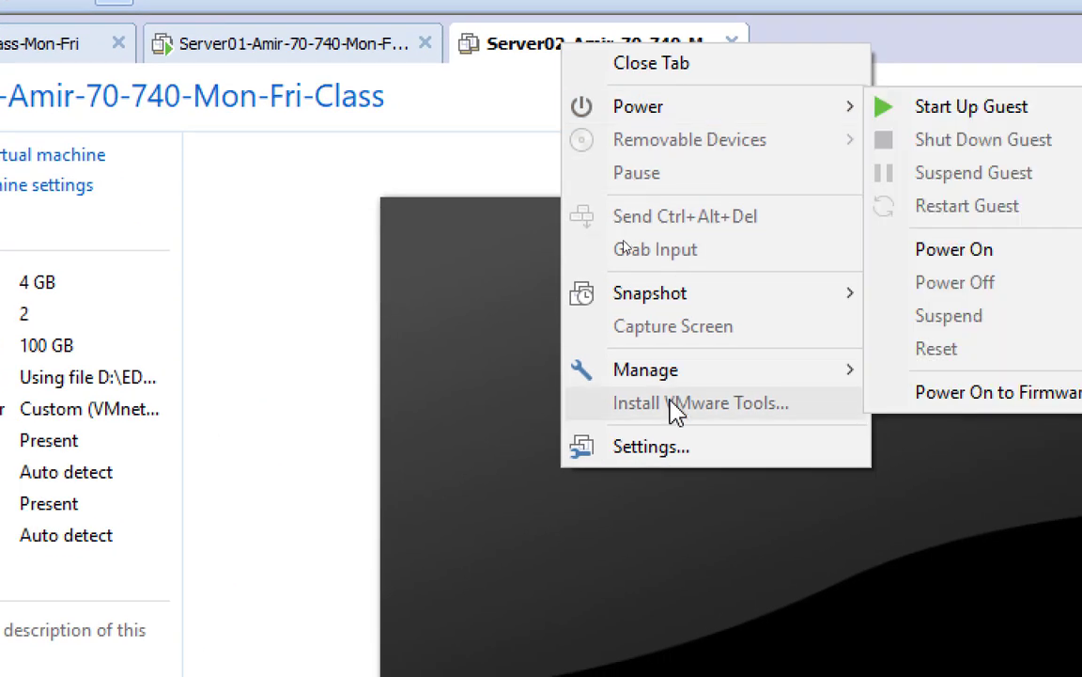
left_click(673, 447)
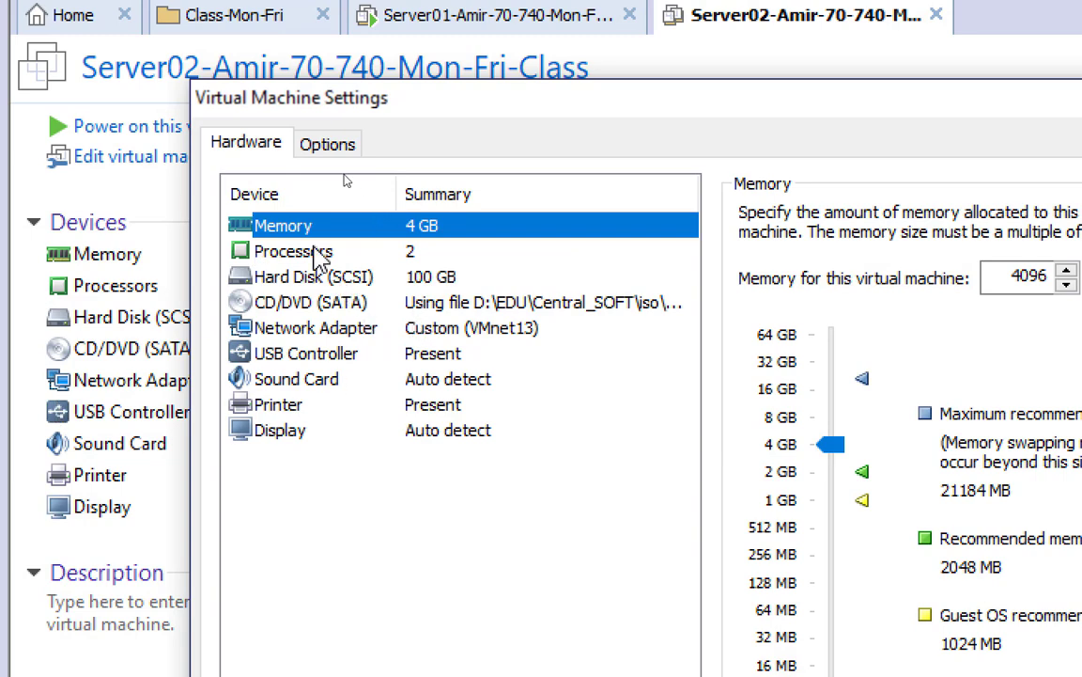
left_click(314, 252)
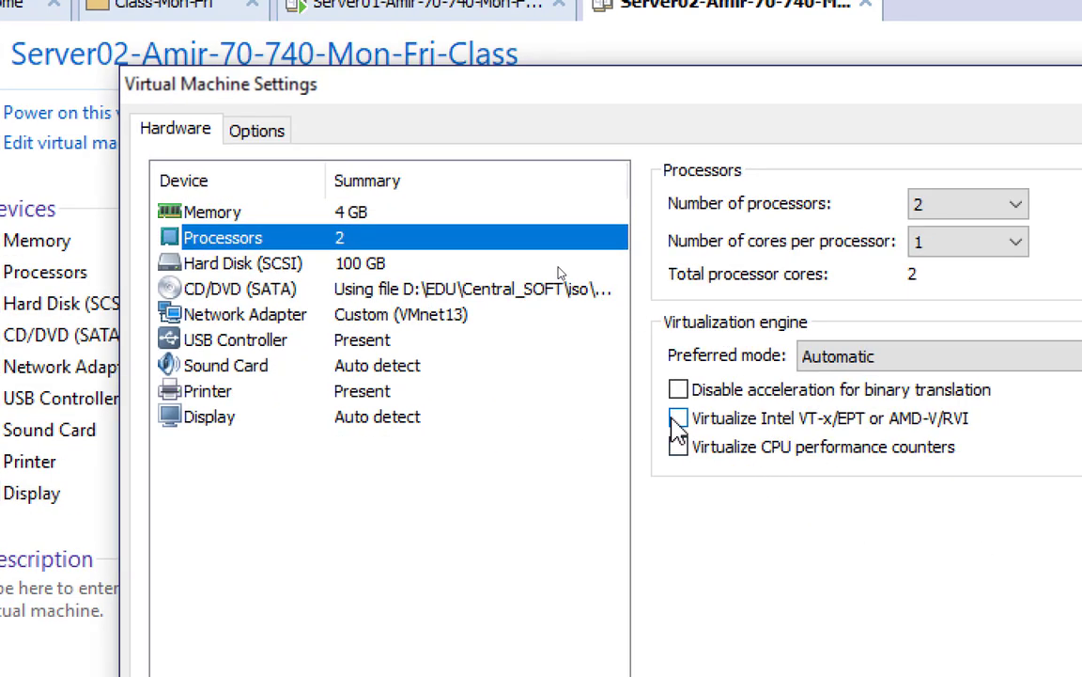
left_click(677, 418)
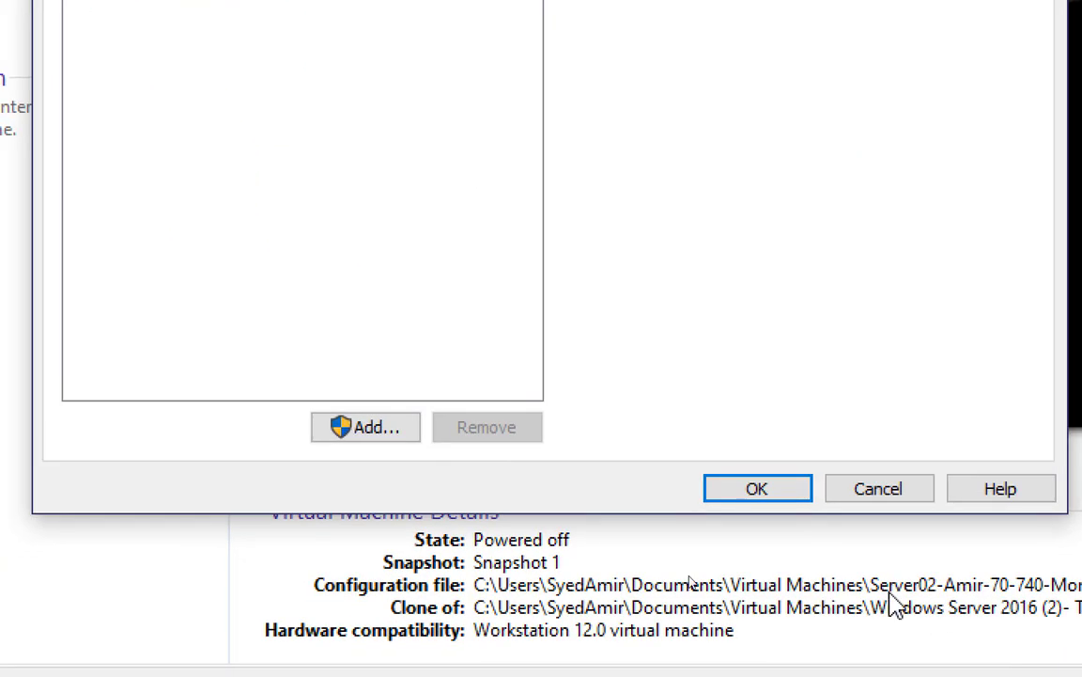
left_click(733, 493)
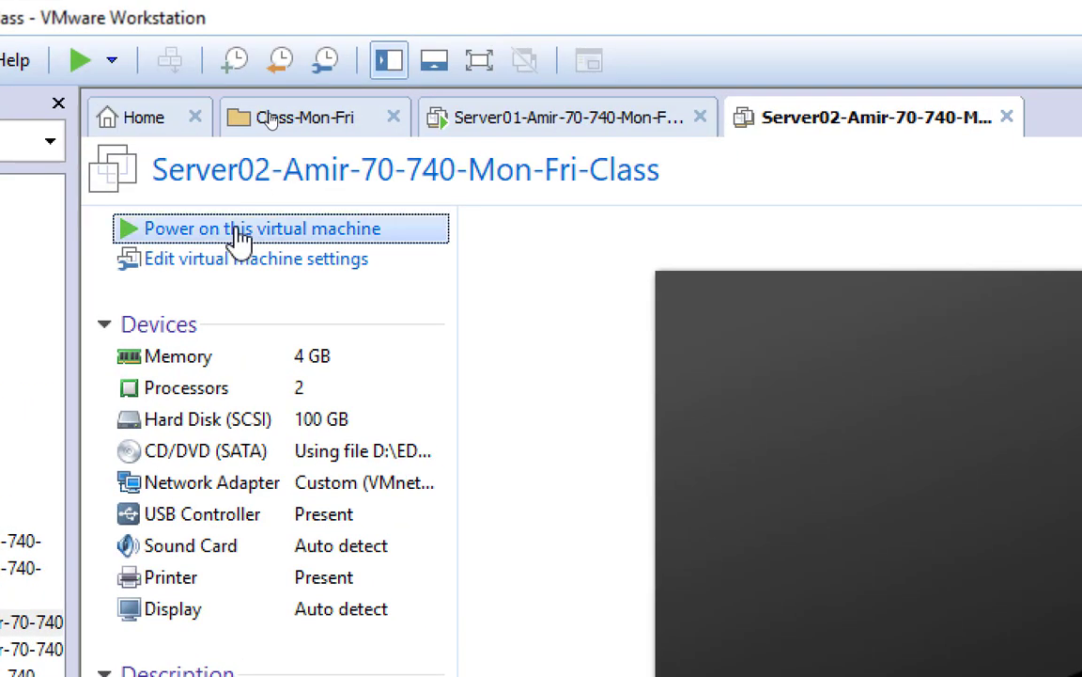
Power on Server02 from its VM summary panel
left_click(268, 58)
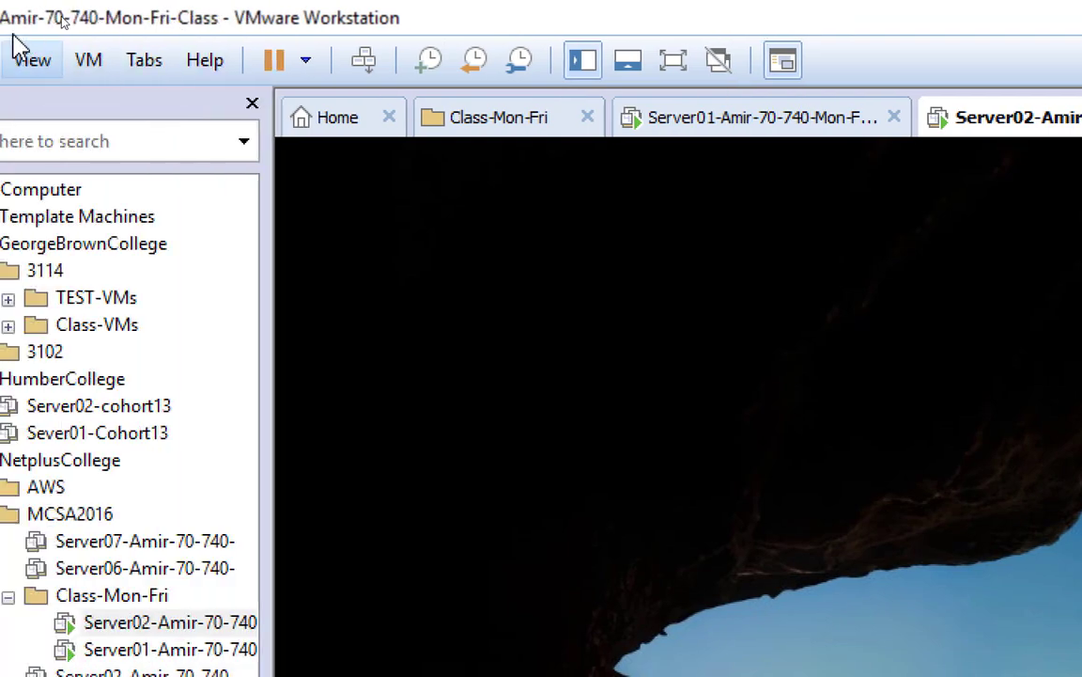
Send Ctrl+Alt+Del to Server02 and sign in with the account password
left_click(72, 62)
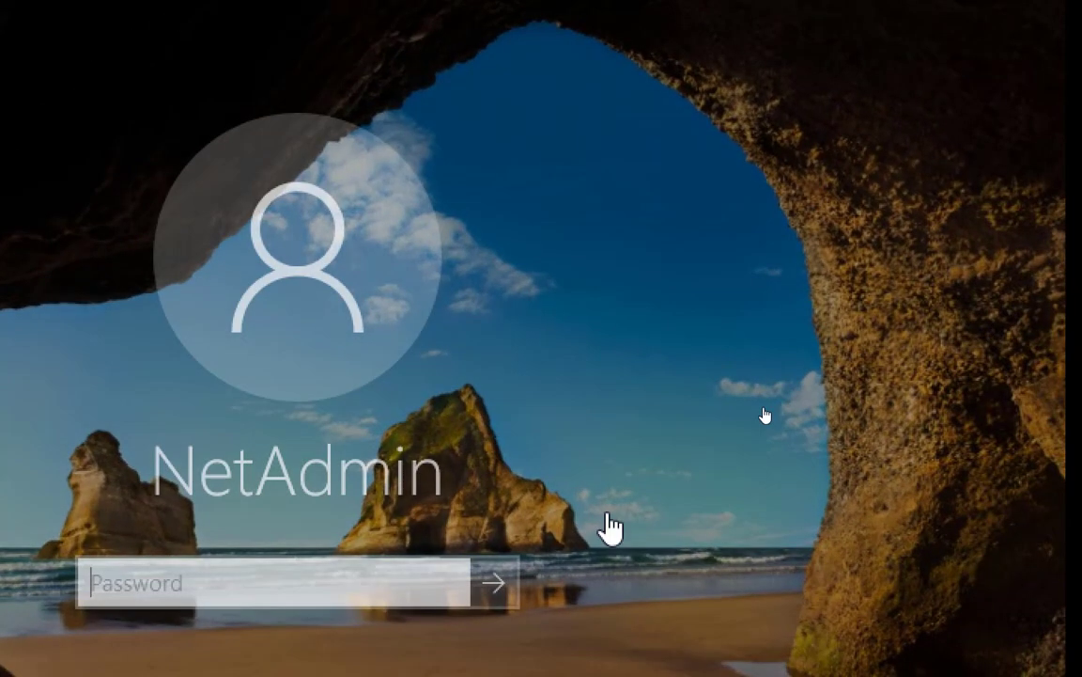
type("Pa$$w0rd")
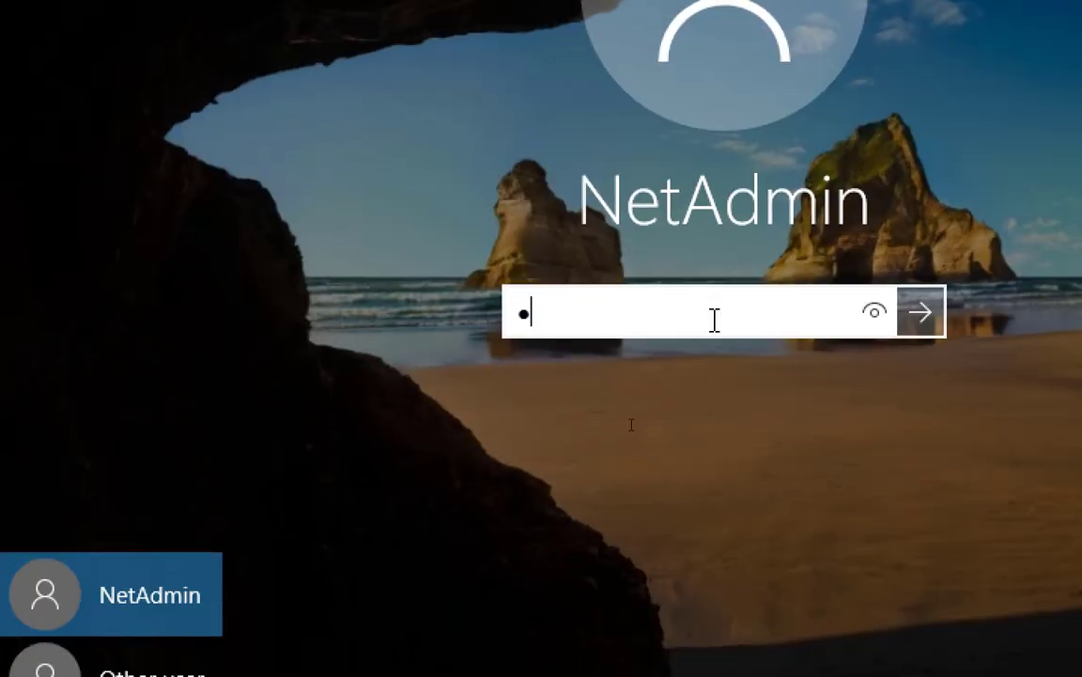
key("Return")
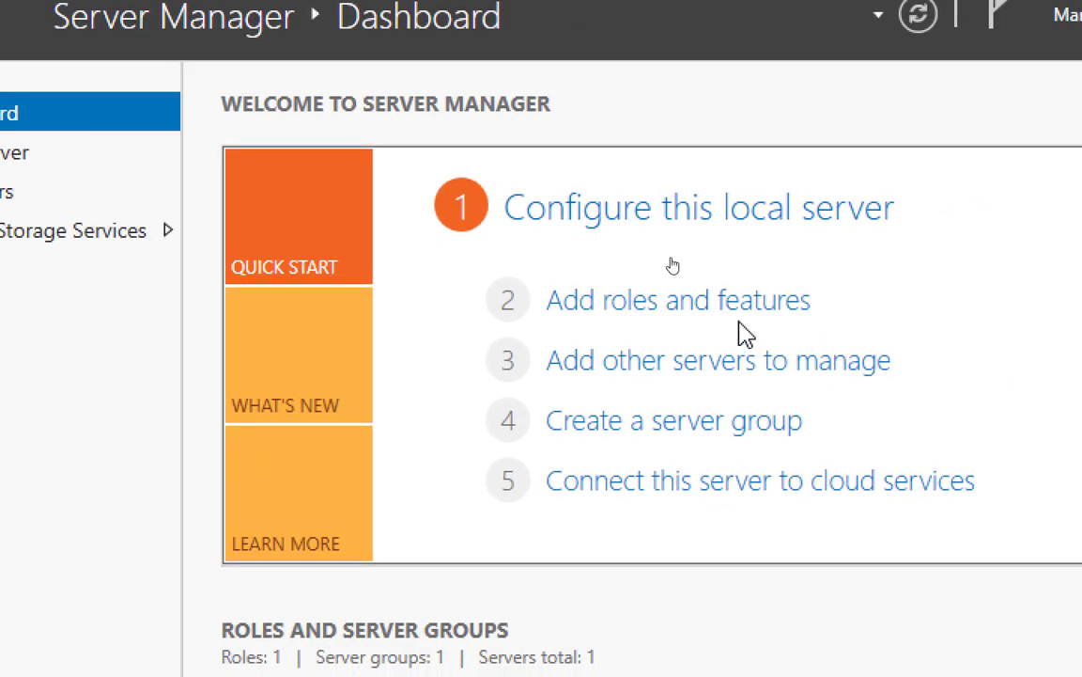
Reopen Add Roles and Features, keep role-based install on the local server, and tick Hyper-V
left_click(675, 310)
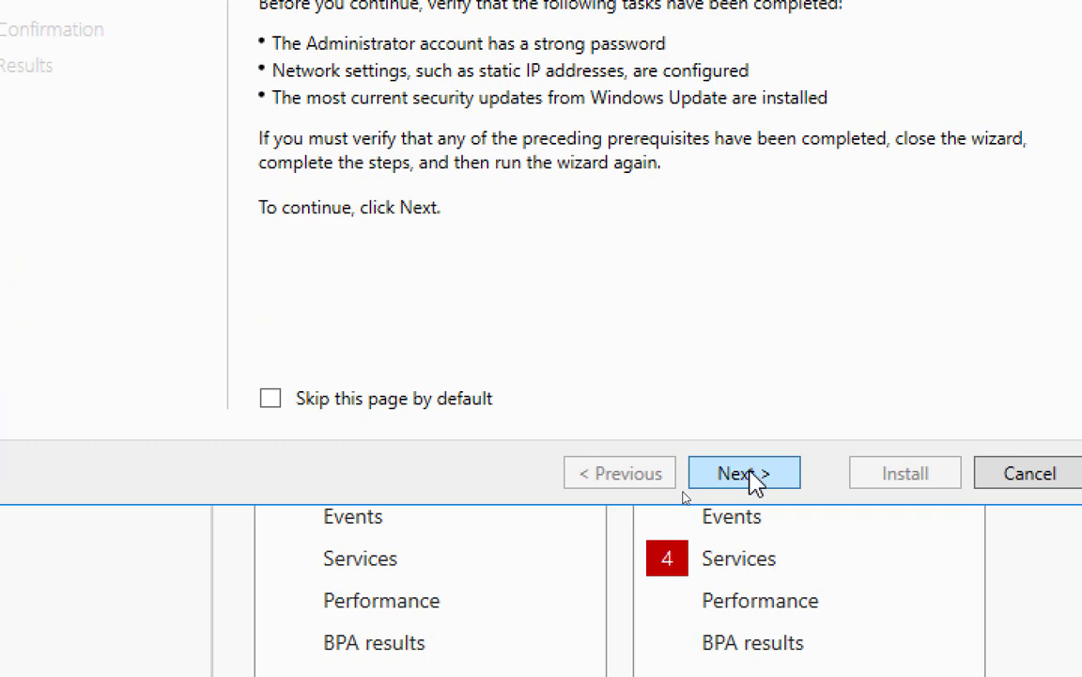
left_click(752, 475)
left_click(744, 474)
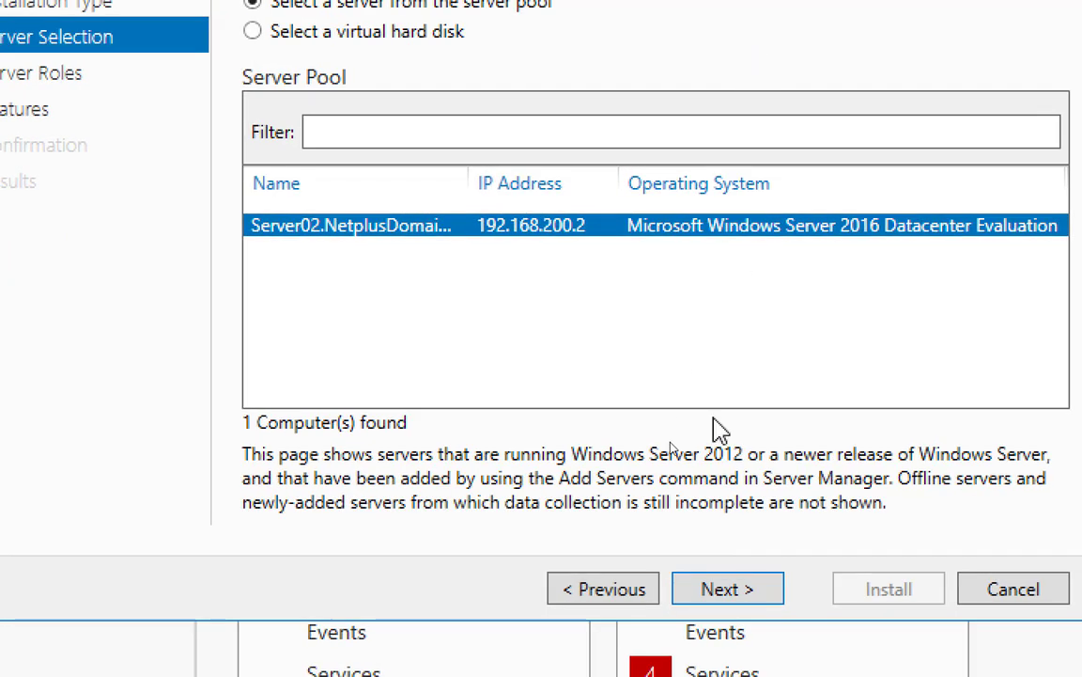
left_click(733, 590)
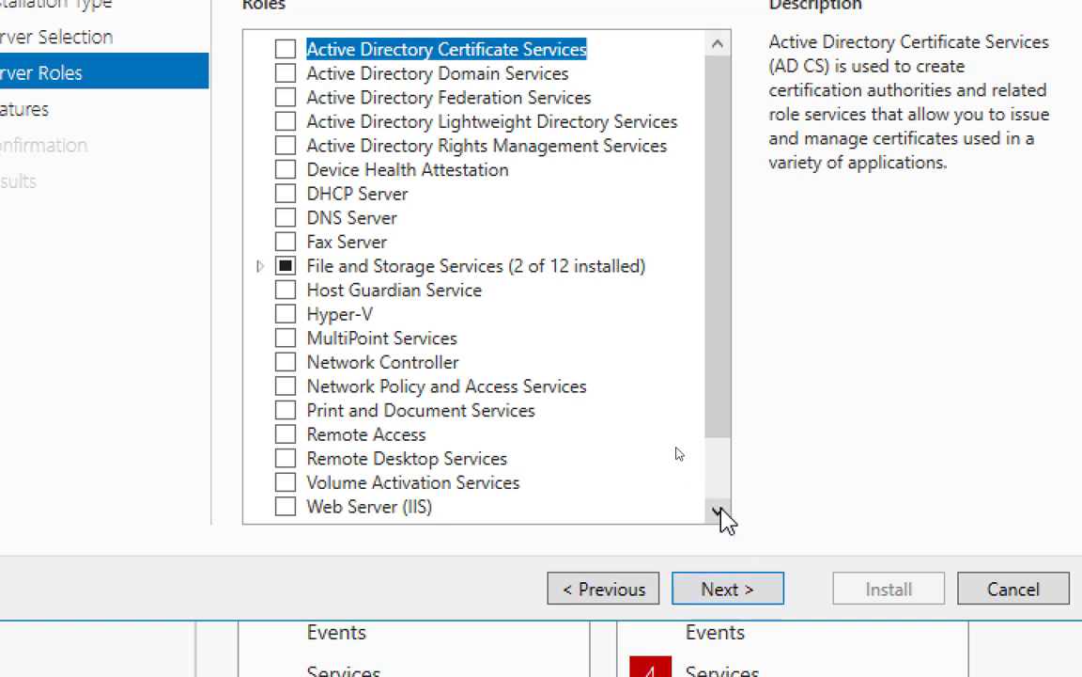
left_click(285, 316)
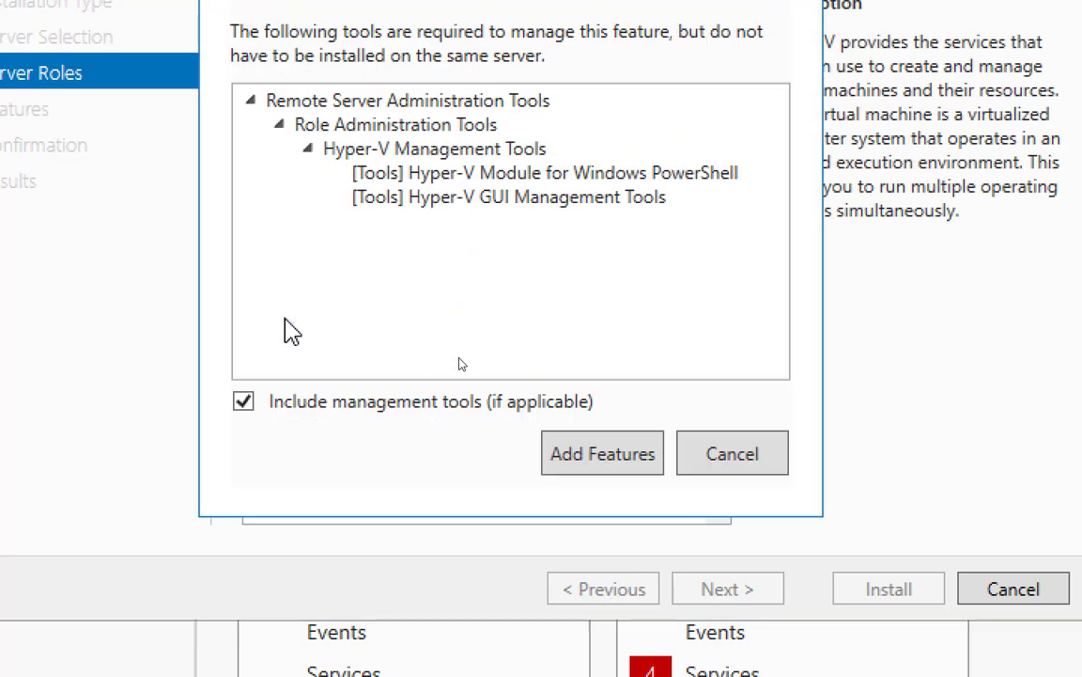
Accept adding the Hyper-V management tools so the Hyper-V role becomes checked
left_click(603, 462)
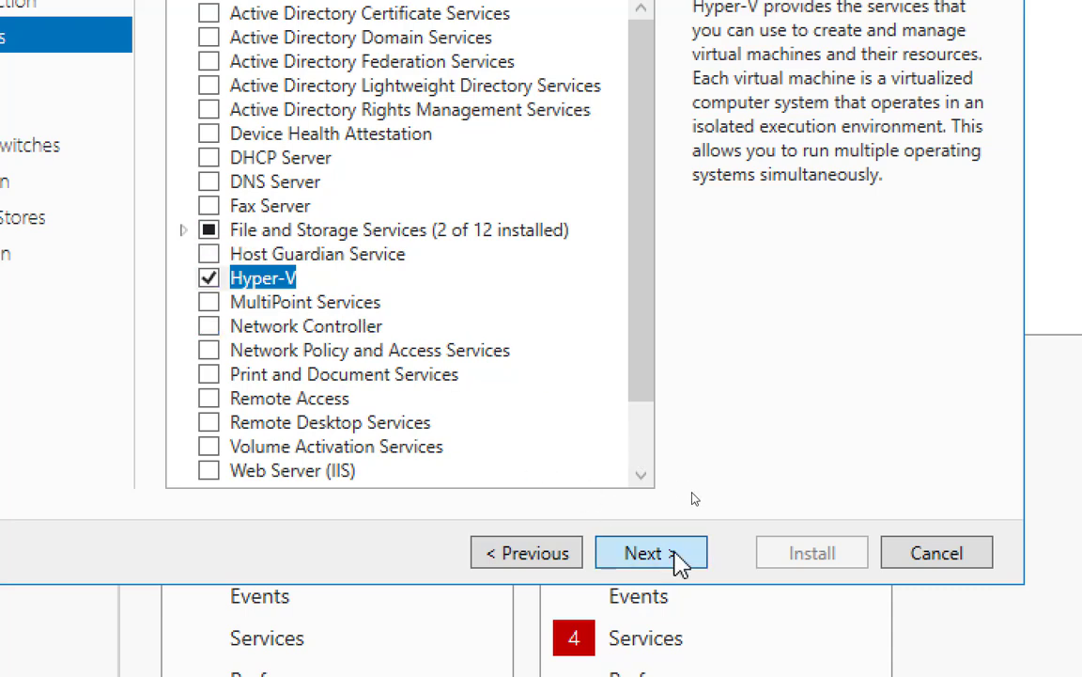
Continue past the Server Roles, Features and Hyper-V overview pages to Virtual Switches
left_click(649, 552)
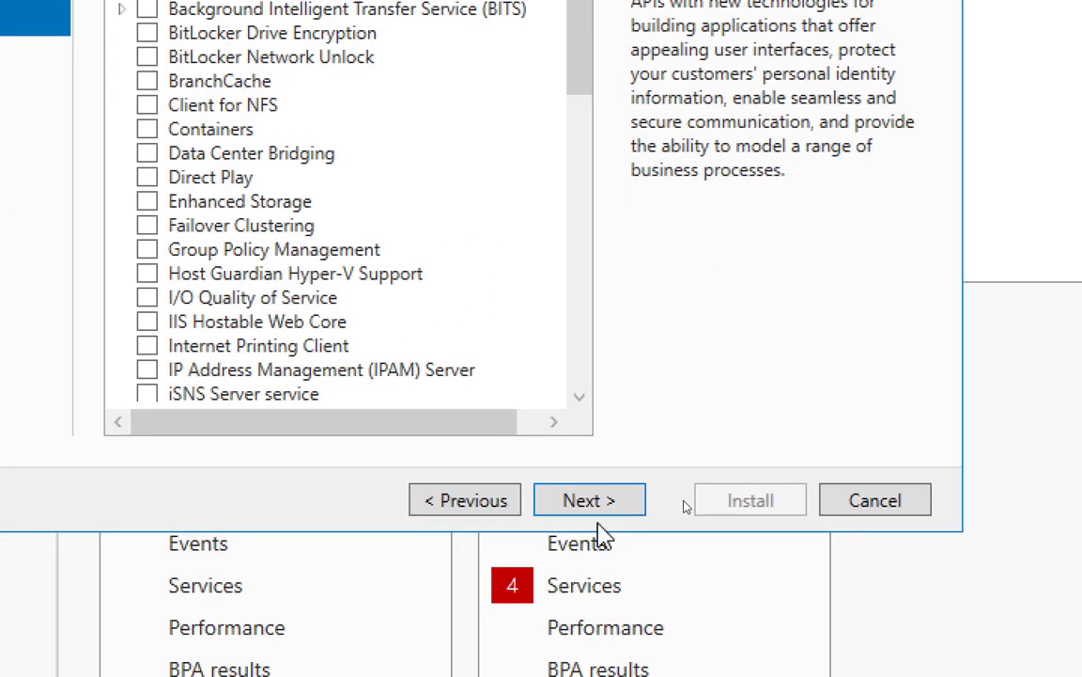
left_click(599, 505)
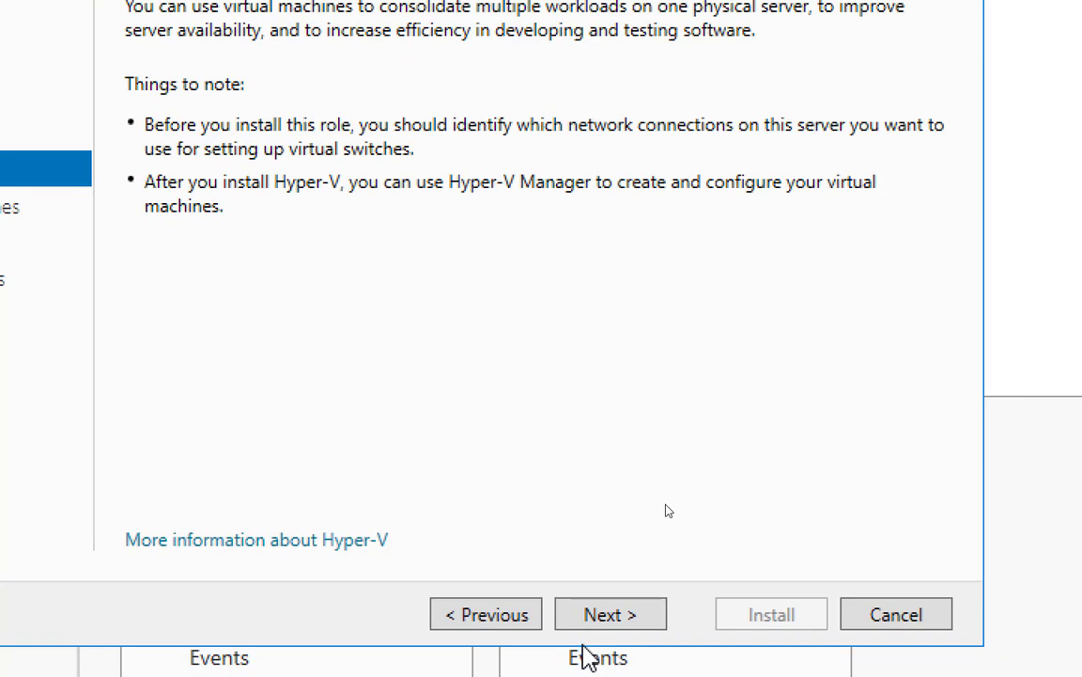
left_click(627, 631)
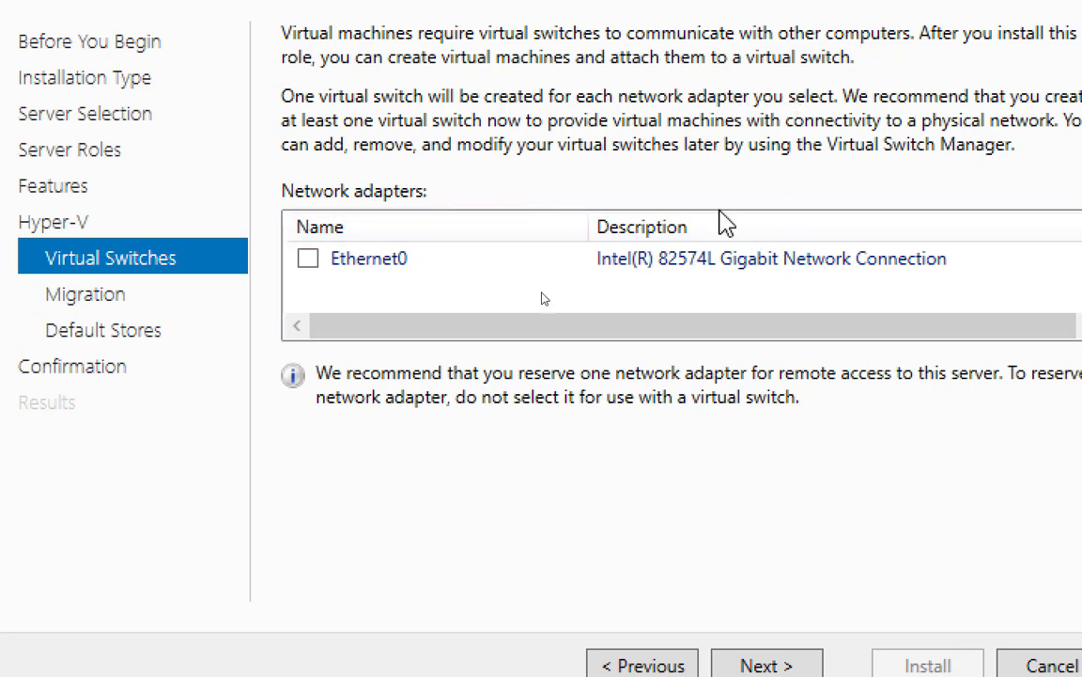
Select the Ethernet0 network adapter for a Hyper-V virtual switch
left_click(308, 258)
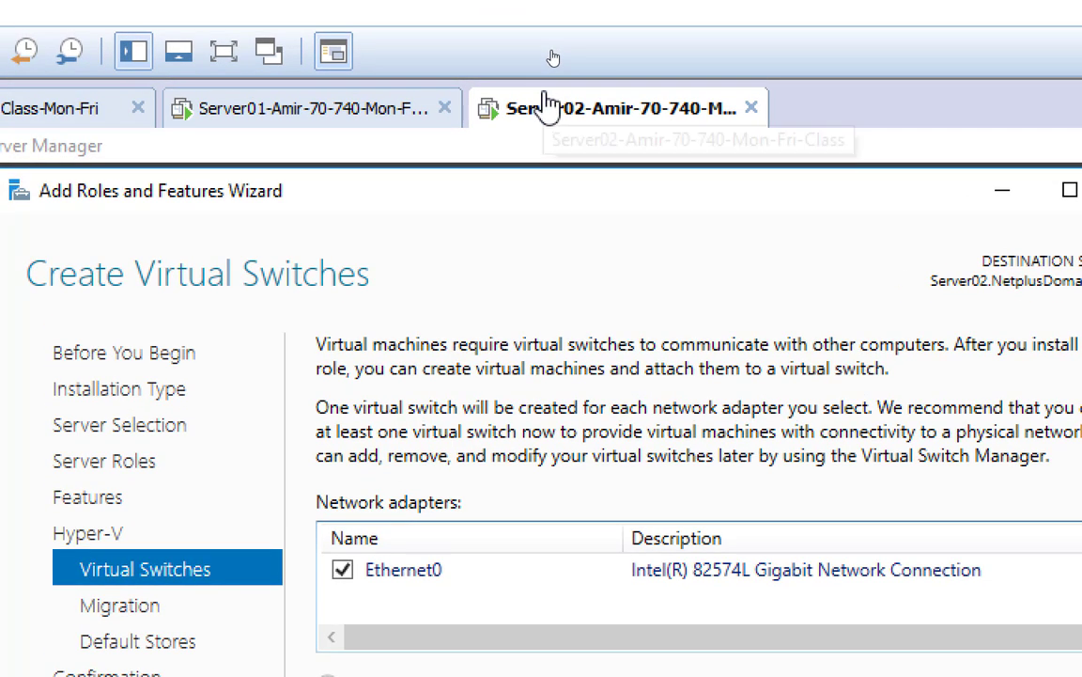
right_click(569, 120)
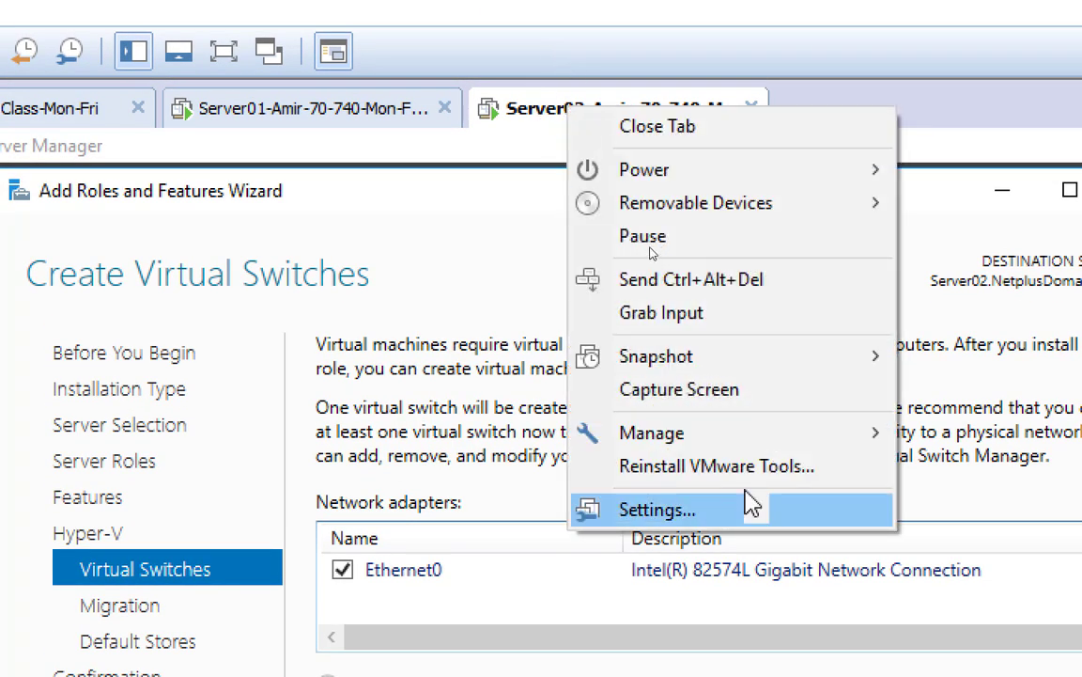
left_click(742, 508)
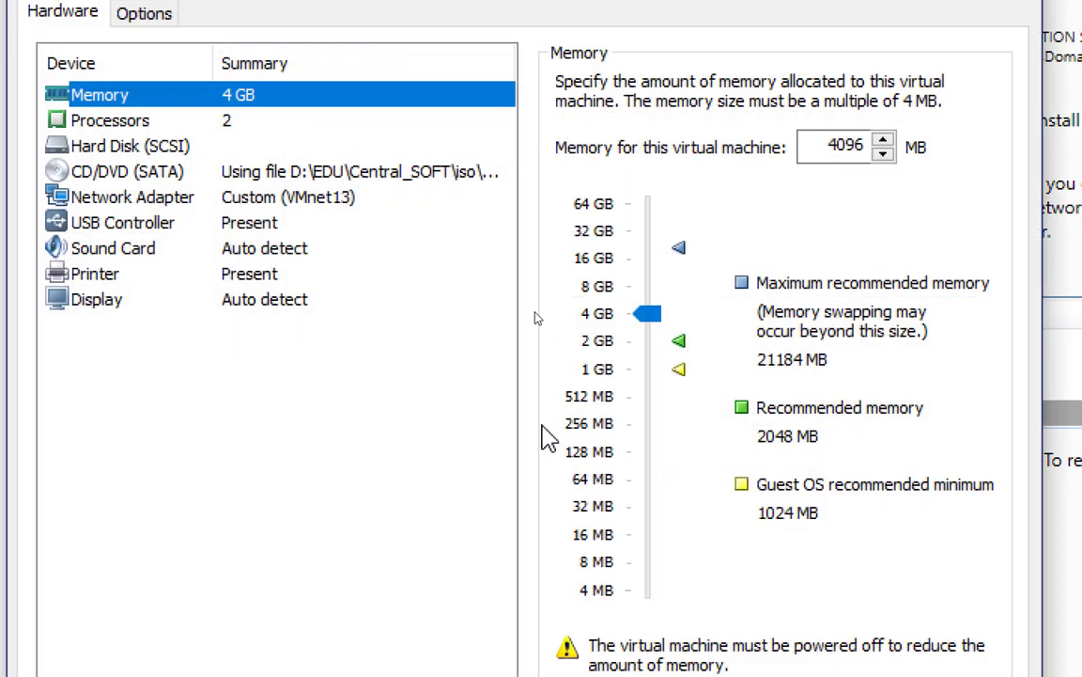
left_click(151, 125)
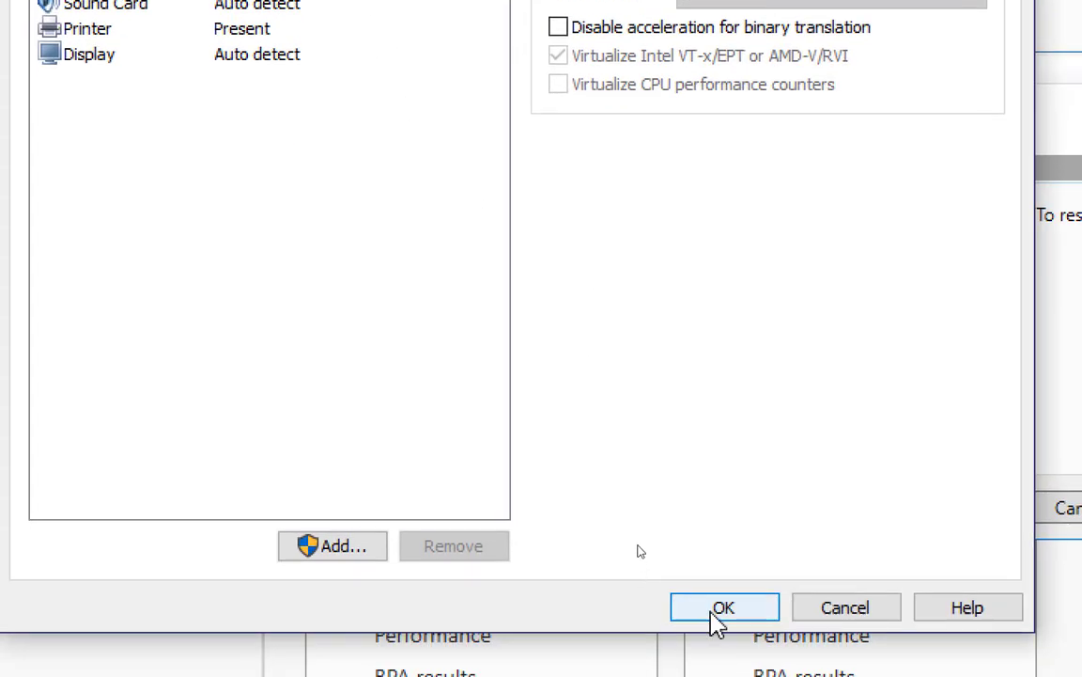
left_click(832, 642)
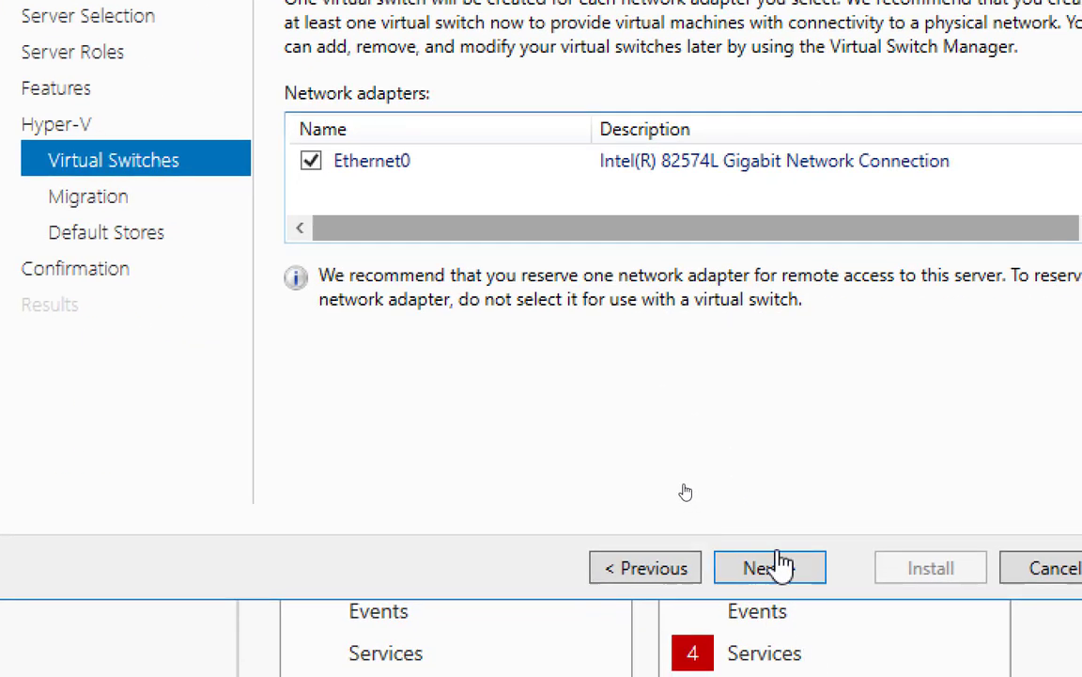
Move the Hyper-V wizard on to the Virtual Machine Migration page
left_click(771, 569)
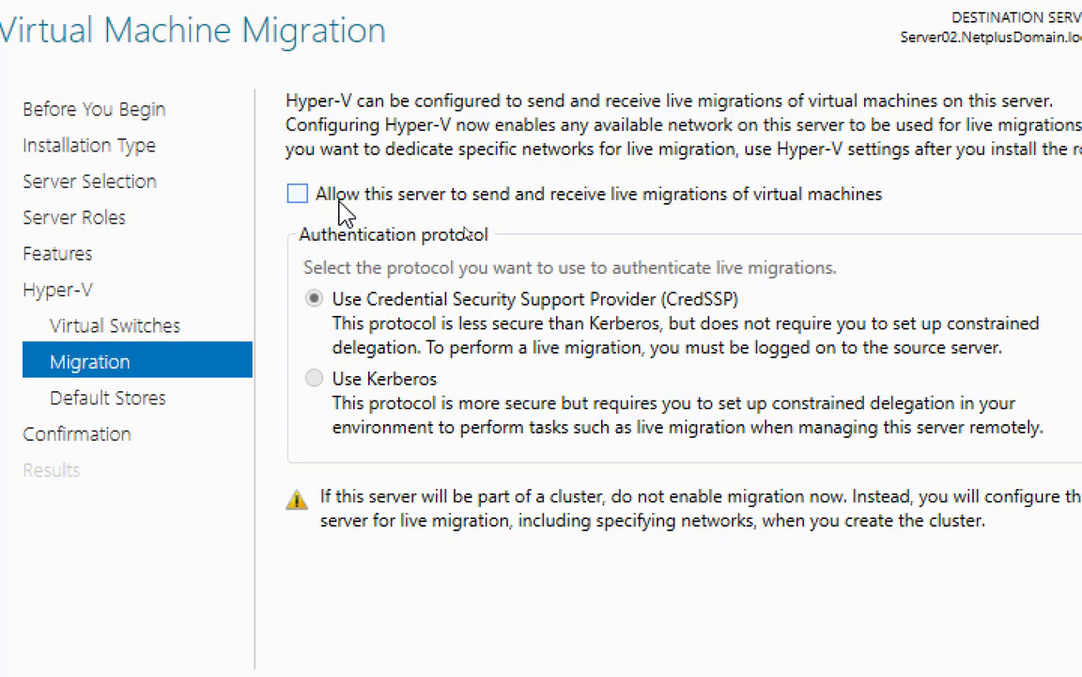
Allow this server to send and receive live migrations, and reset Magnifier to 100%
left_click(310, 201)
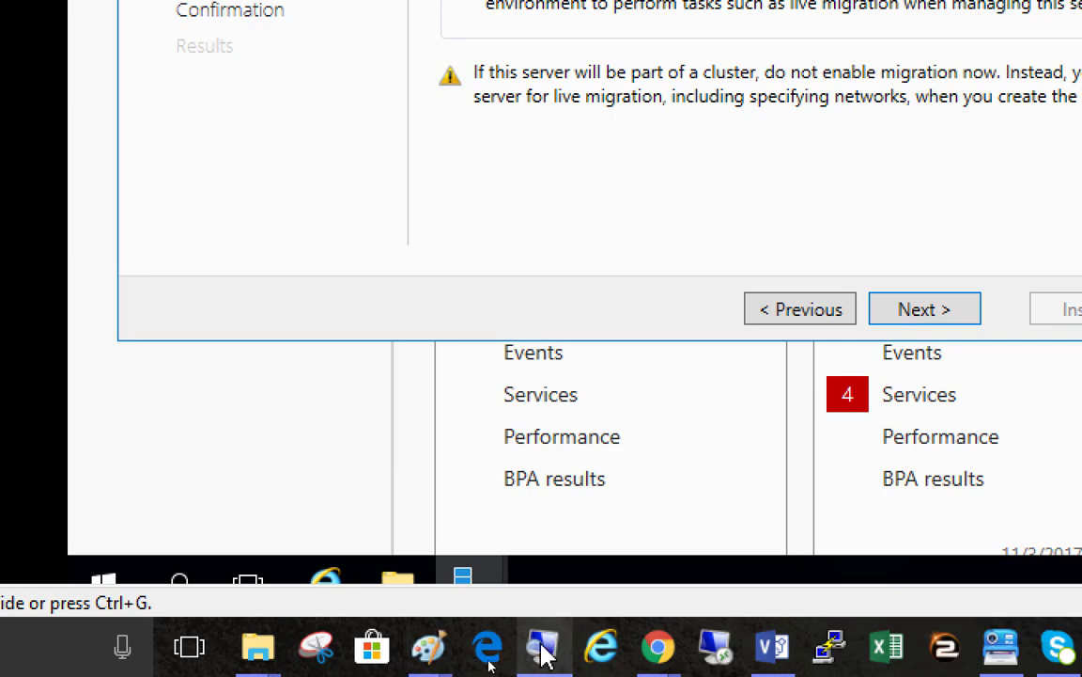
left_click(542, 648)
left_click(319, 522)
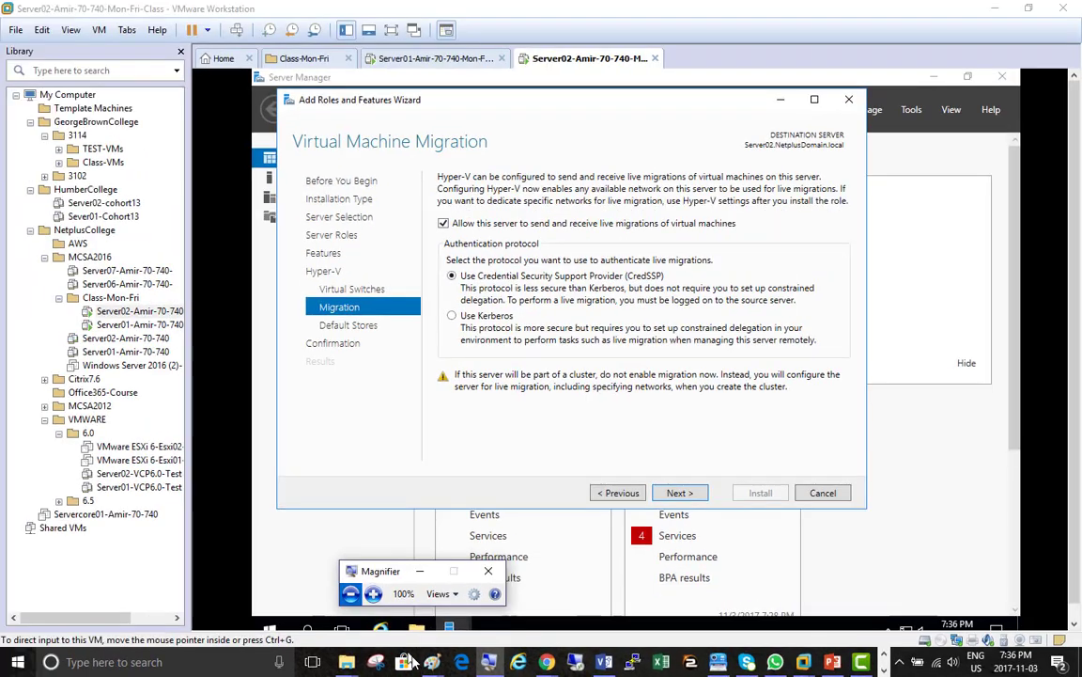
Bring the Visio Vmware-Diagrams.vsdx Hyper-V diagram to the front
mouse_move(434, 662)
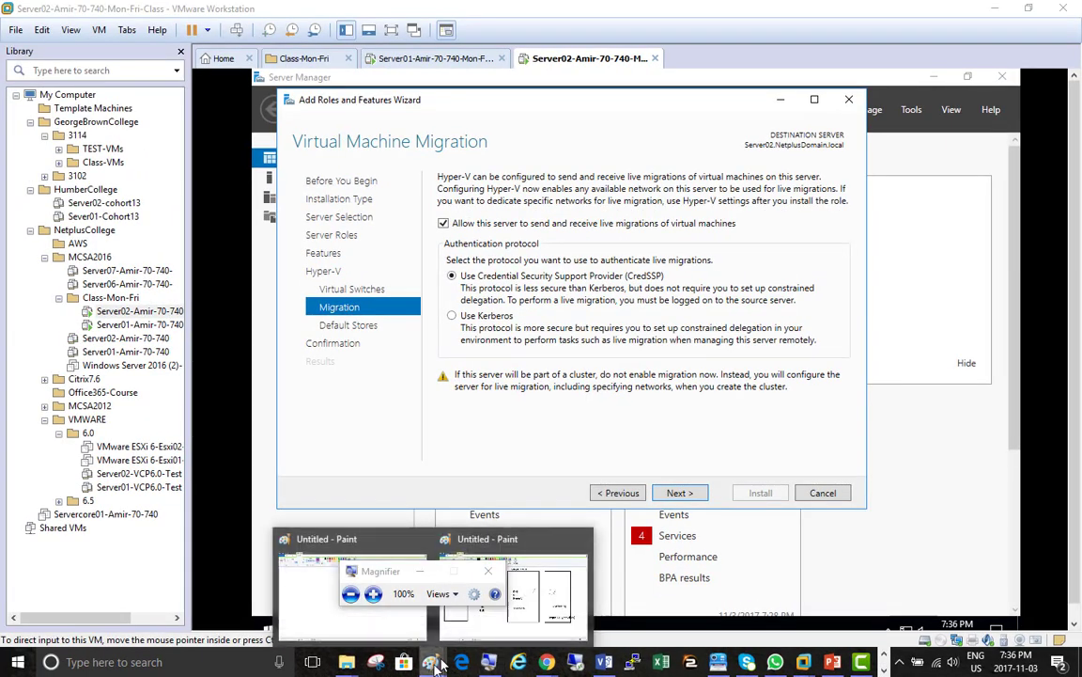
left_click(489, 592)
left_click(604, 661)
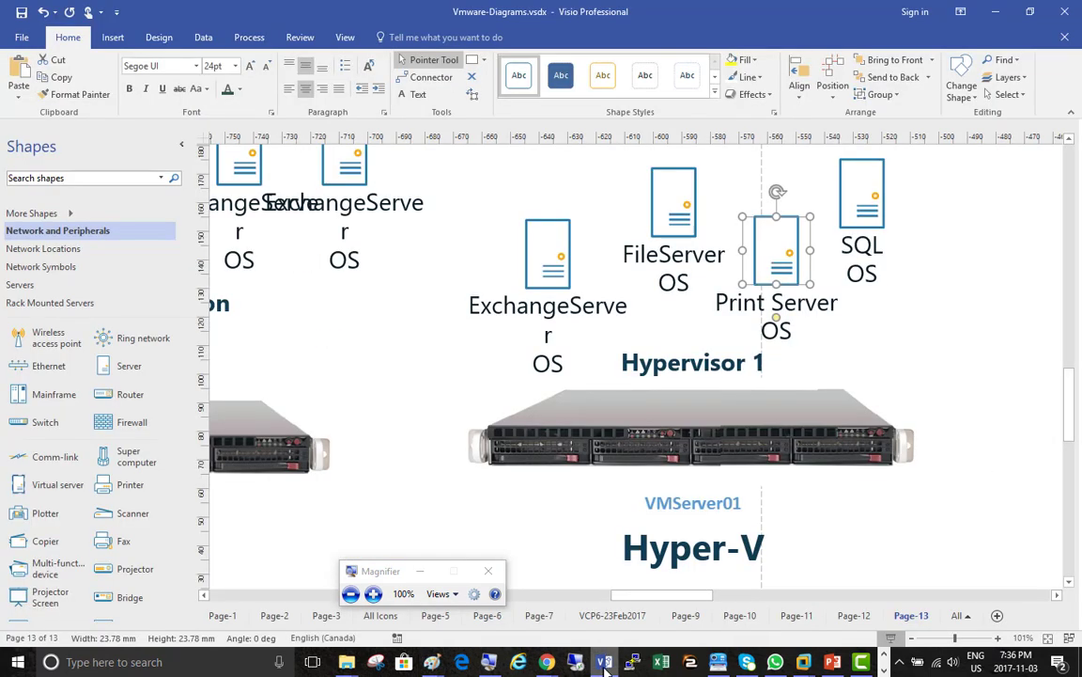
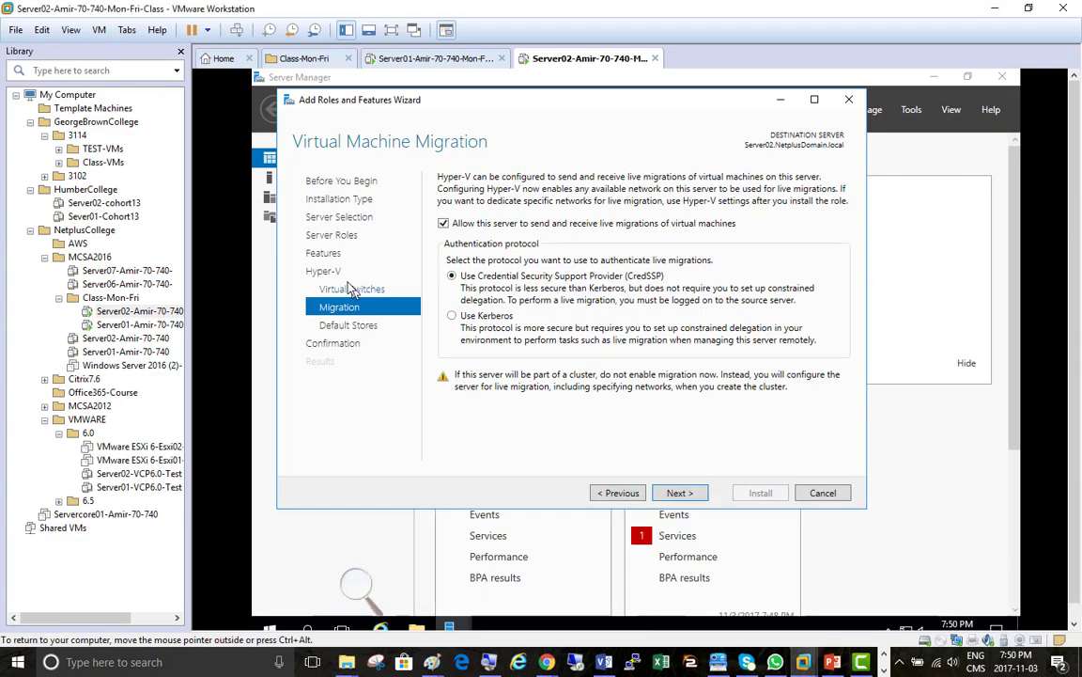
Bring up the Magnifier controls on the guest screen
left_click(359, 585)
Zoom Magnifier in and switch live-migration authentication to Kerberos
left_click(373, 593)
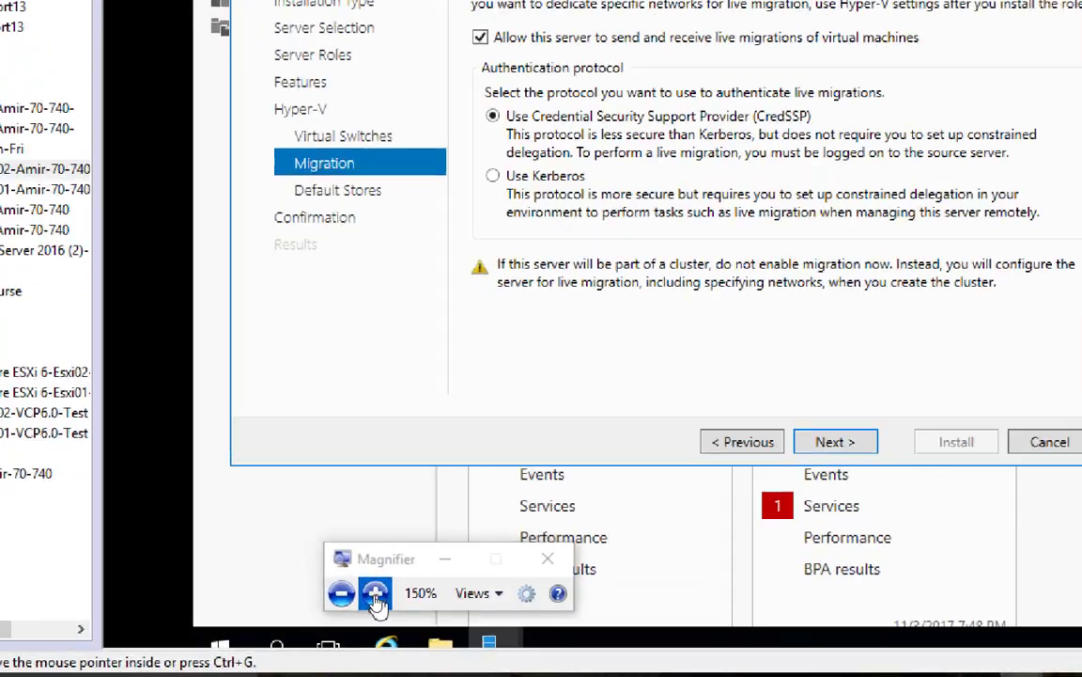
left_click(373, 593)
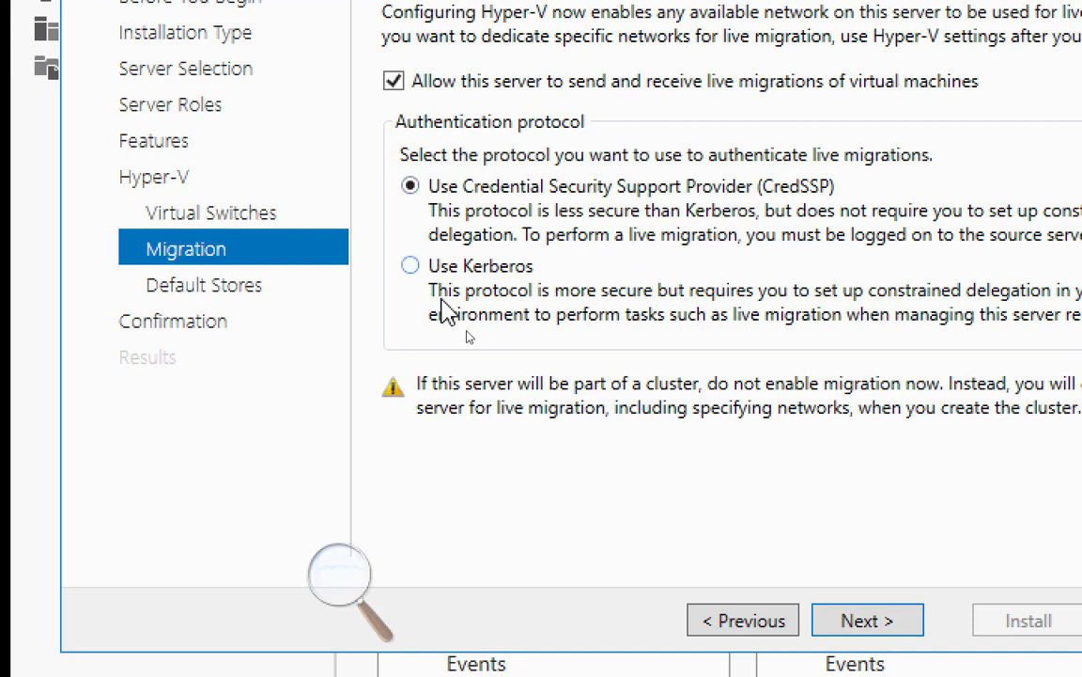
left_click(451, 272)
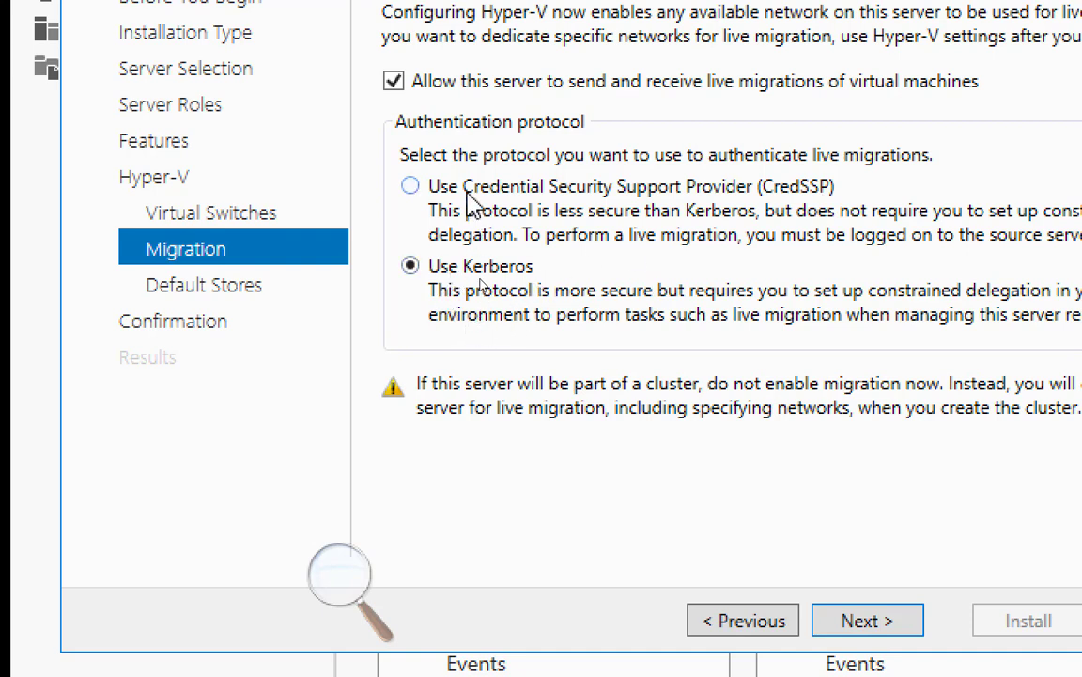
left_click(428, 186)
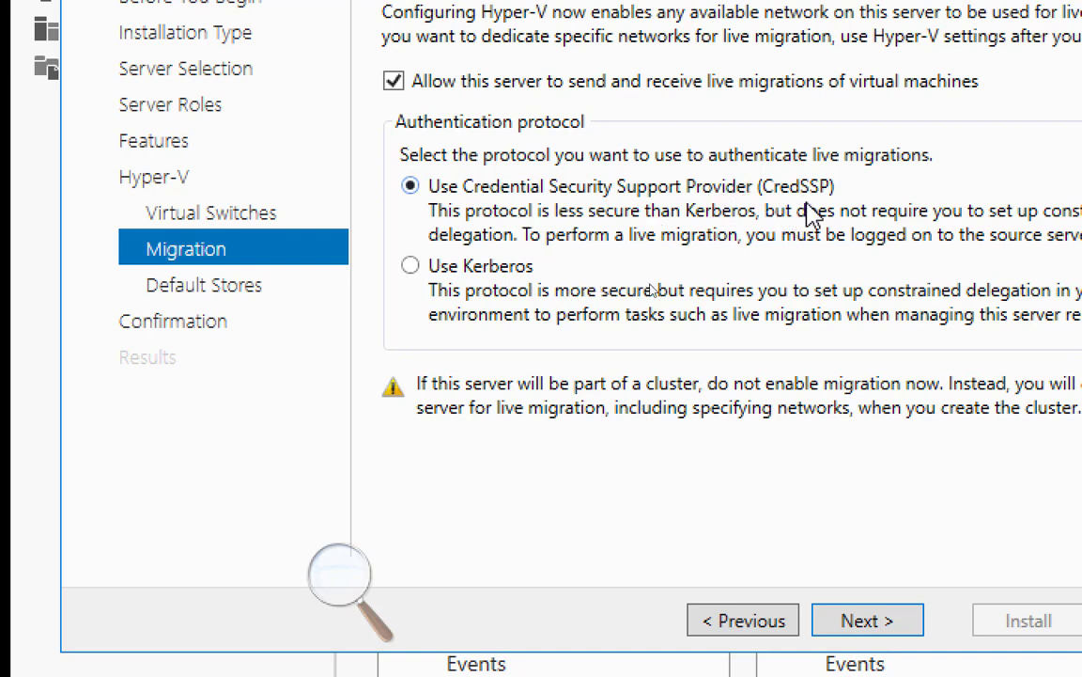
left_click(465, 270)
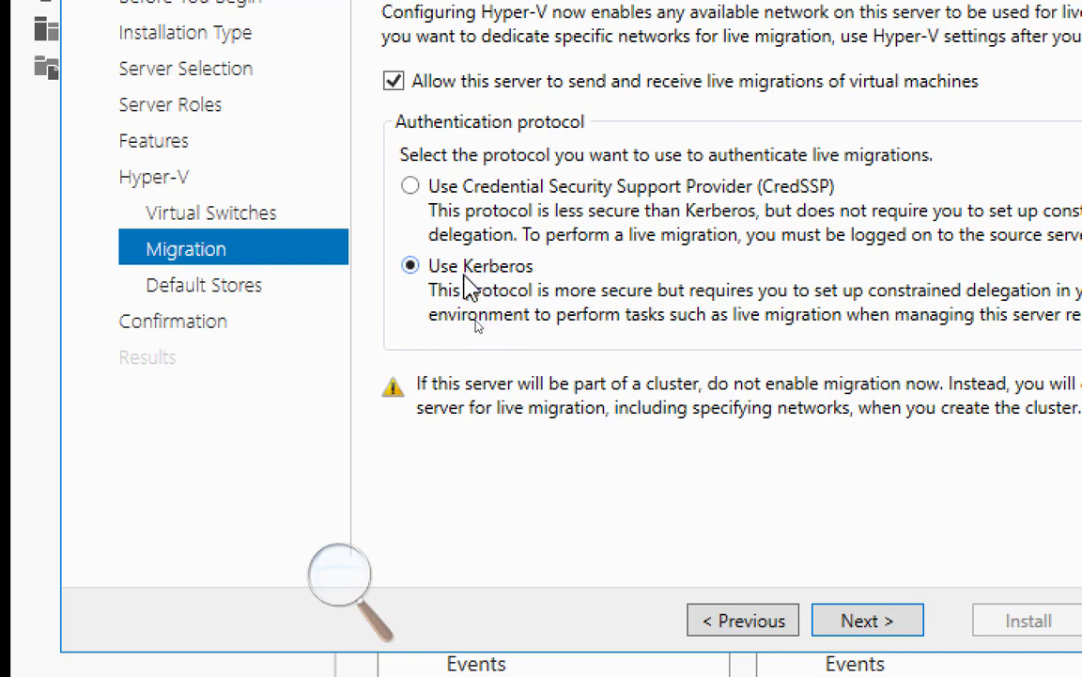
left_click(432, 186)
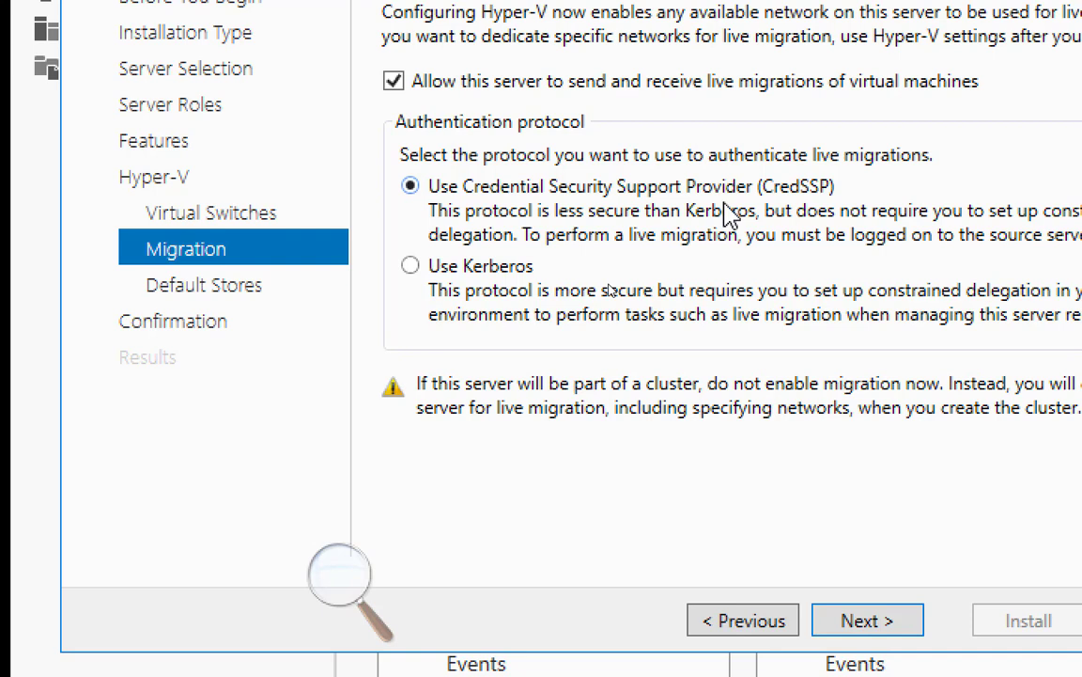
left_click(485, 265)
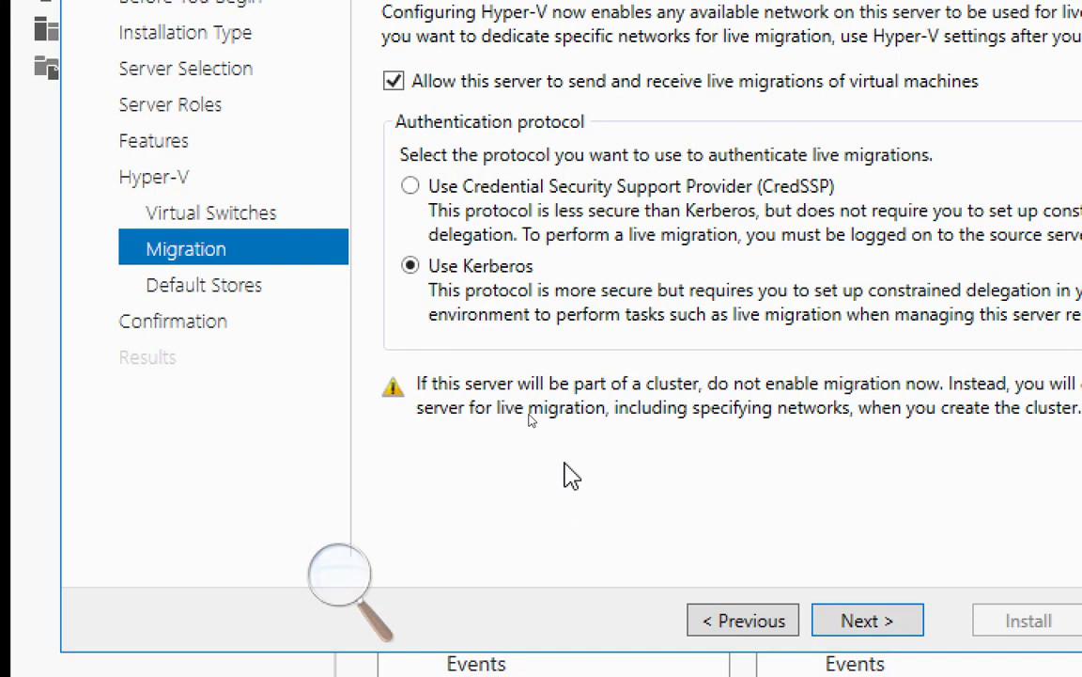
left_click(529, 186)
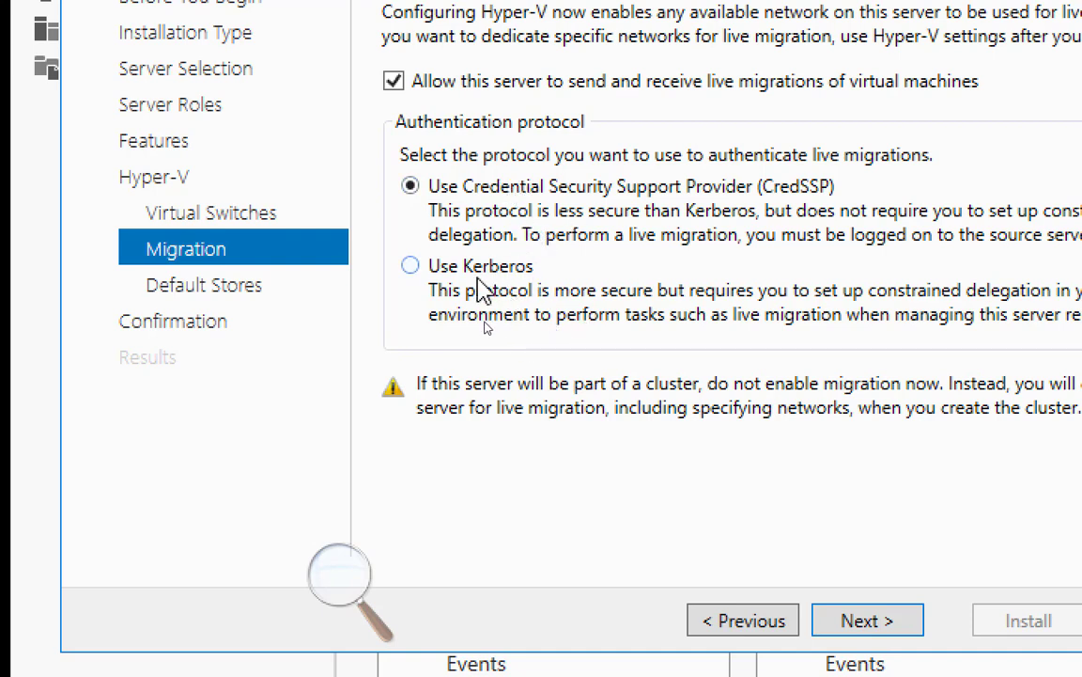
left_click(430, 265)
left_click(509, 197)
left_click(475, 273)
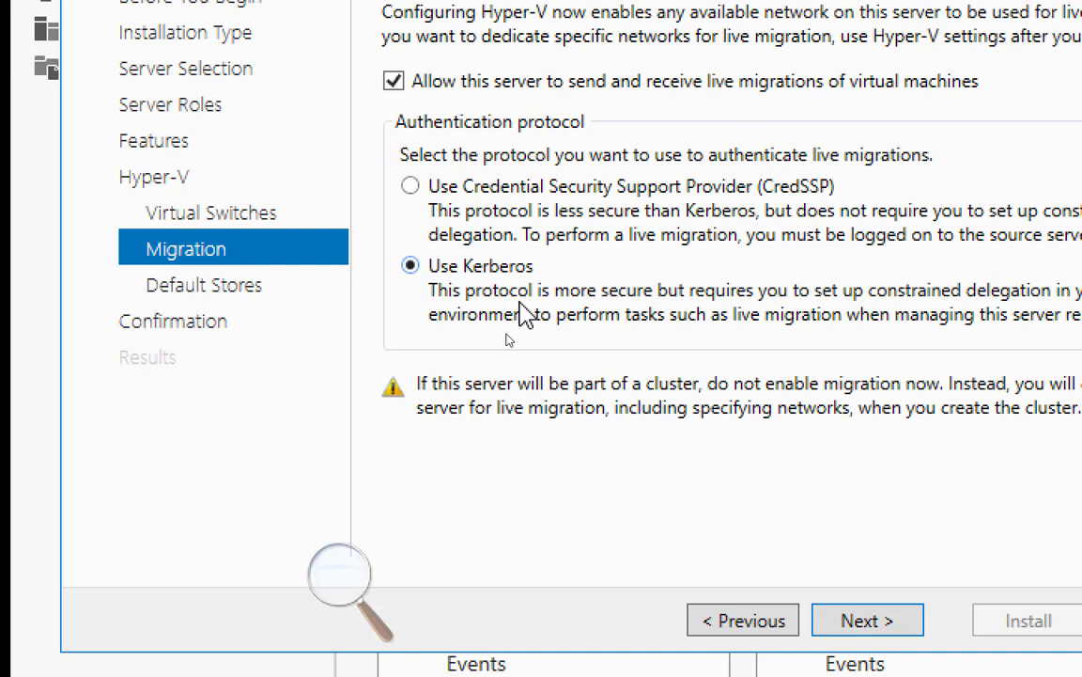
left_click(572, 188)
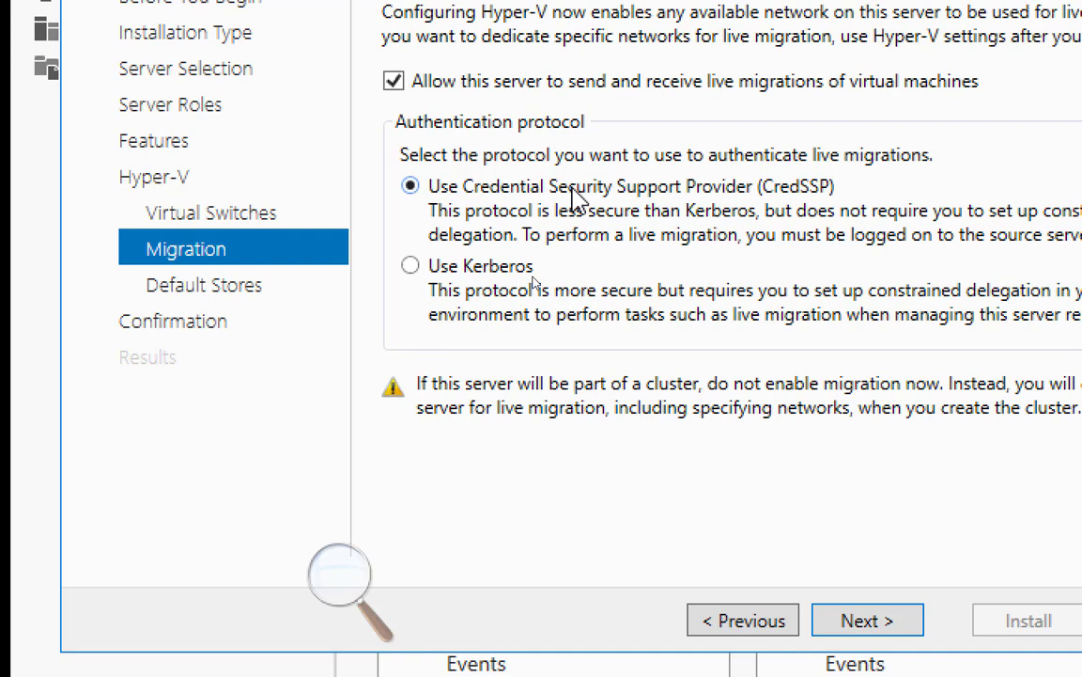
left_click(528, 271)
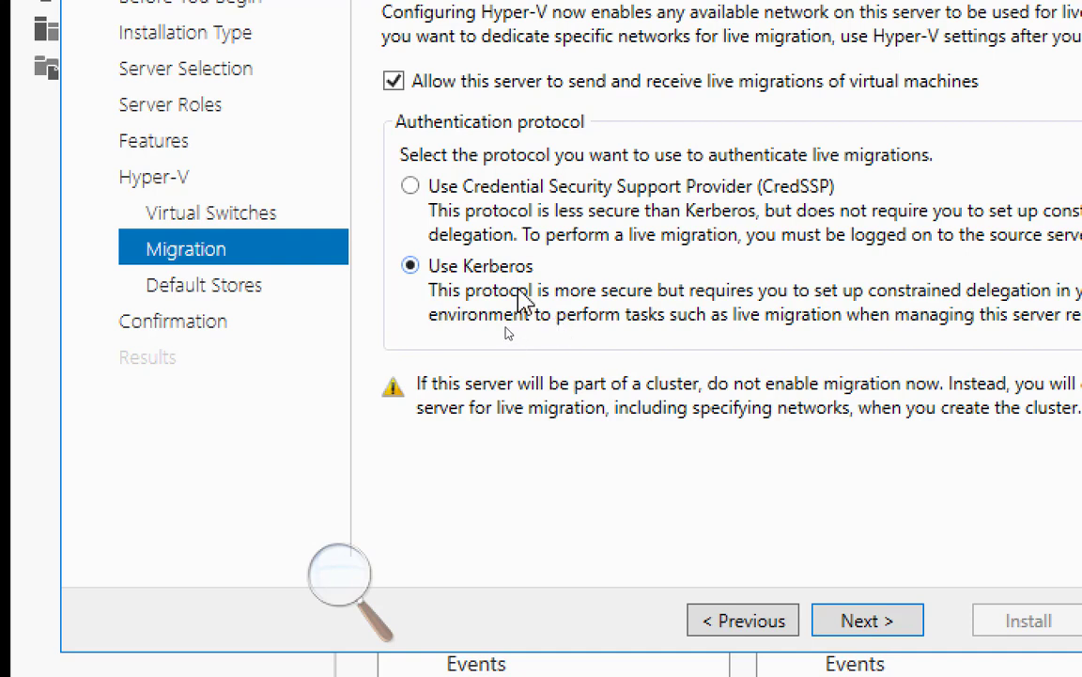
left_click(520, 192)
left_click(485, 270)
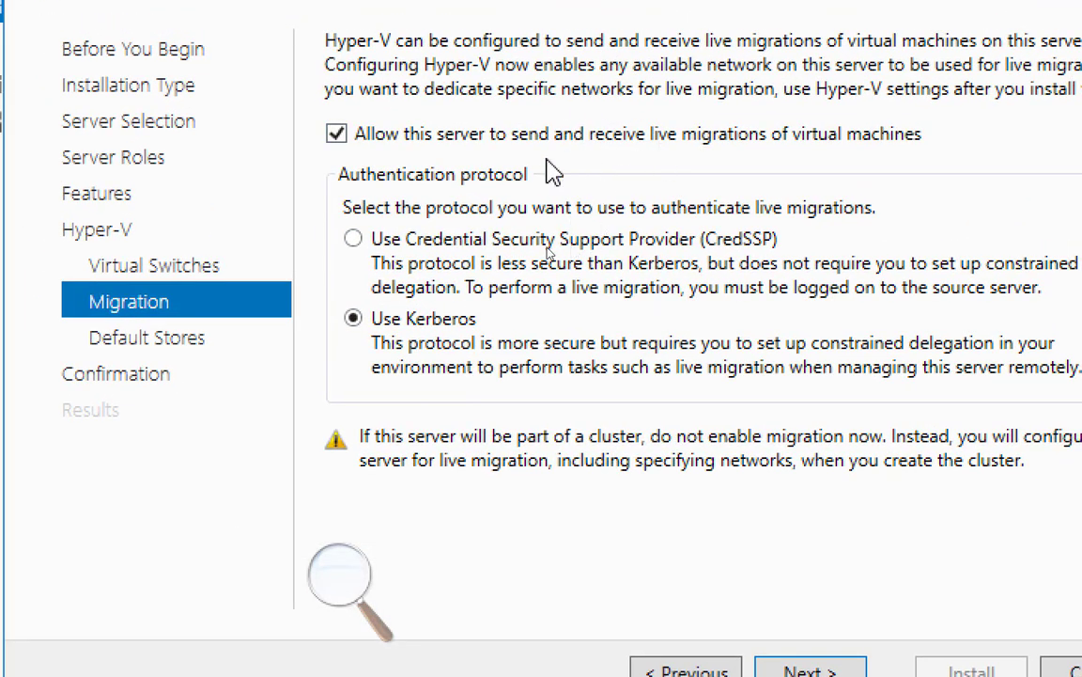
left_click(435, 134)
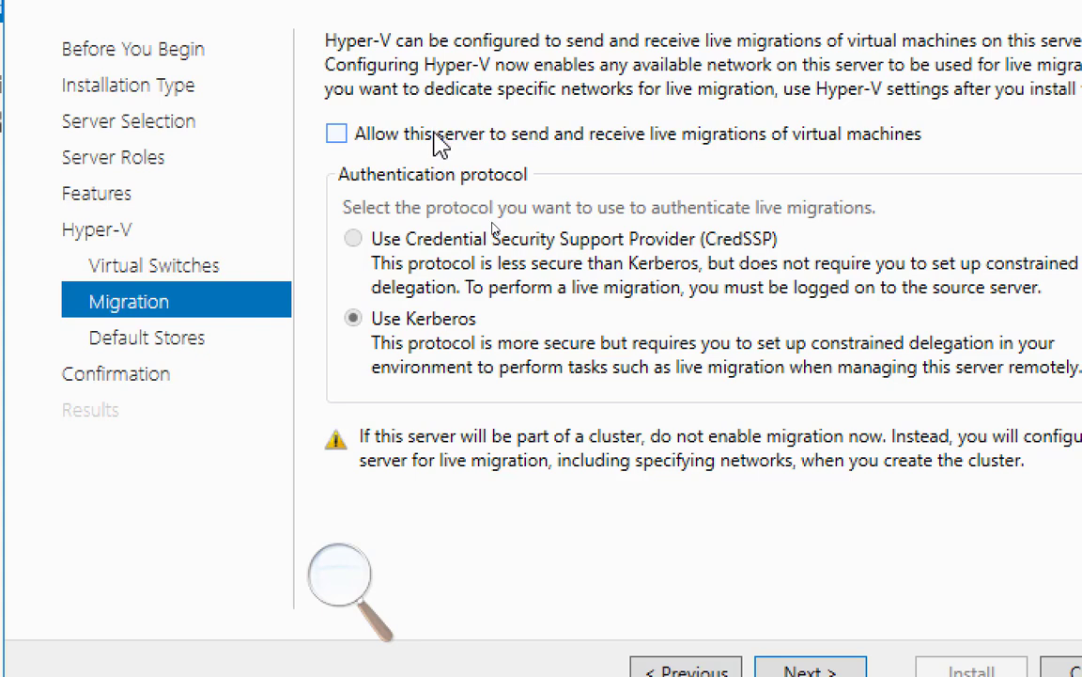
left_click(436, 136)
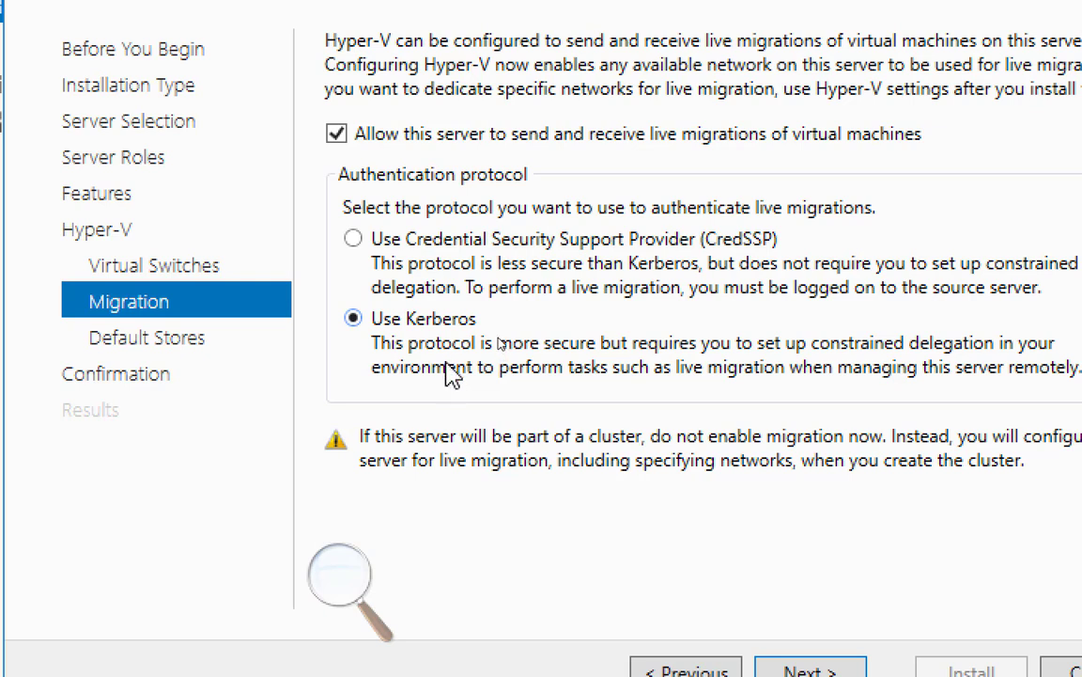
left_click(340, 576)
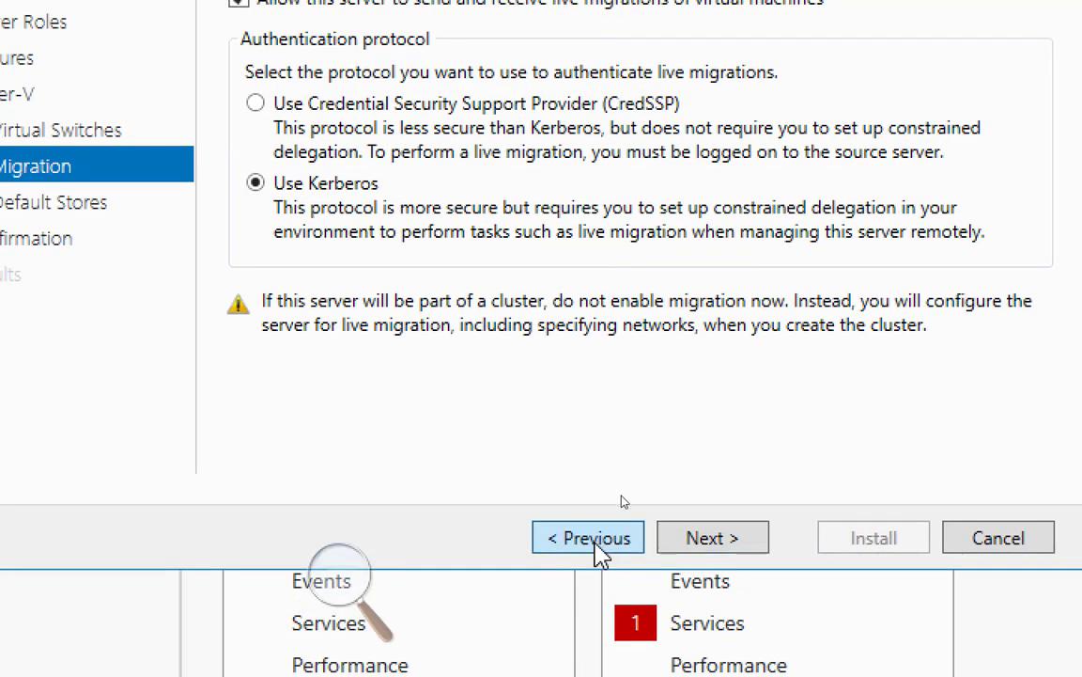
Step the wizard back through Virtual Switches, Hyper-V, Features and Server Roles to Server Selection
left_click(598, 545)
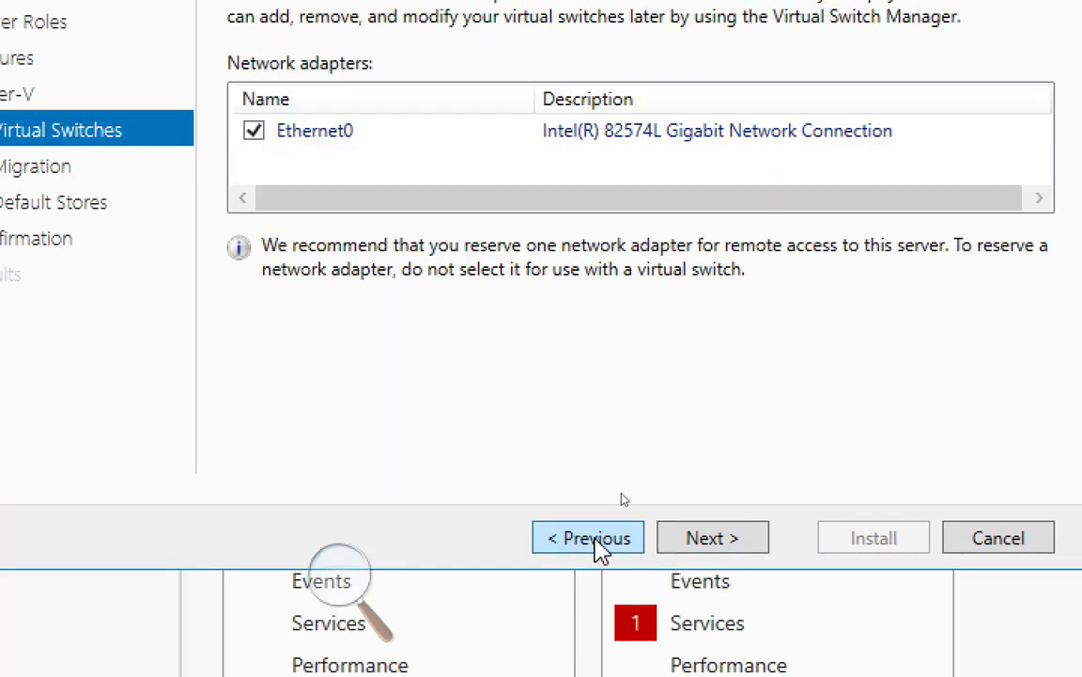
left_click(598, 545)
left_click(598, 545)
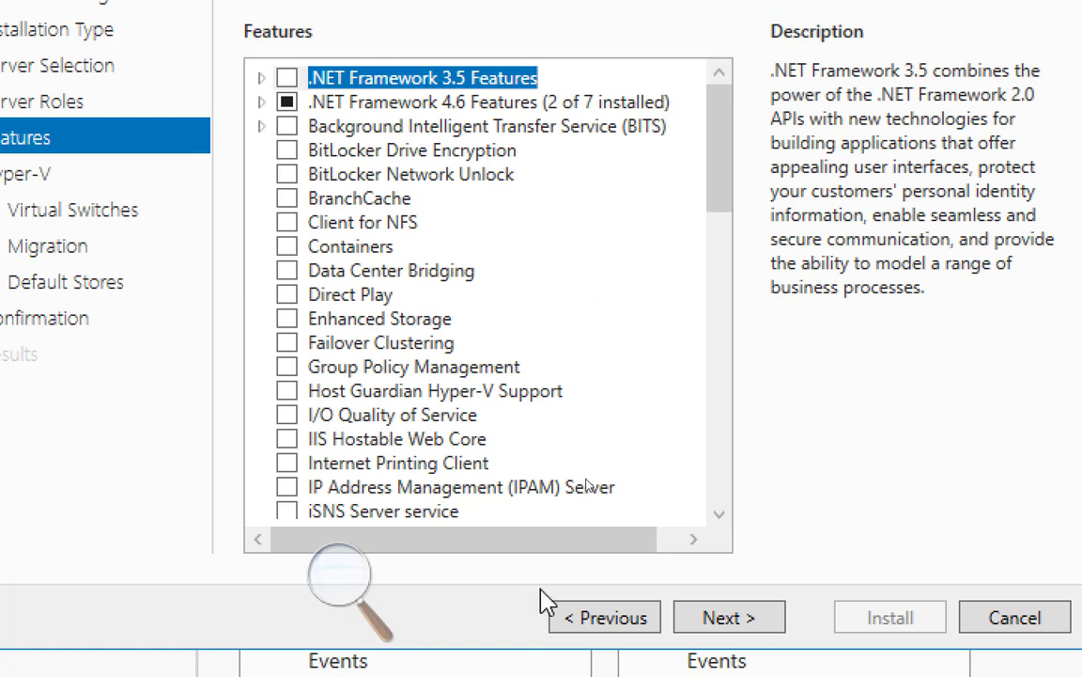
left_click(570, 621)
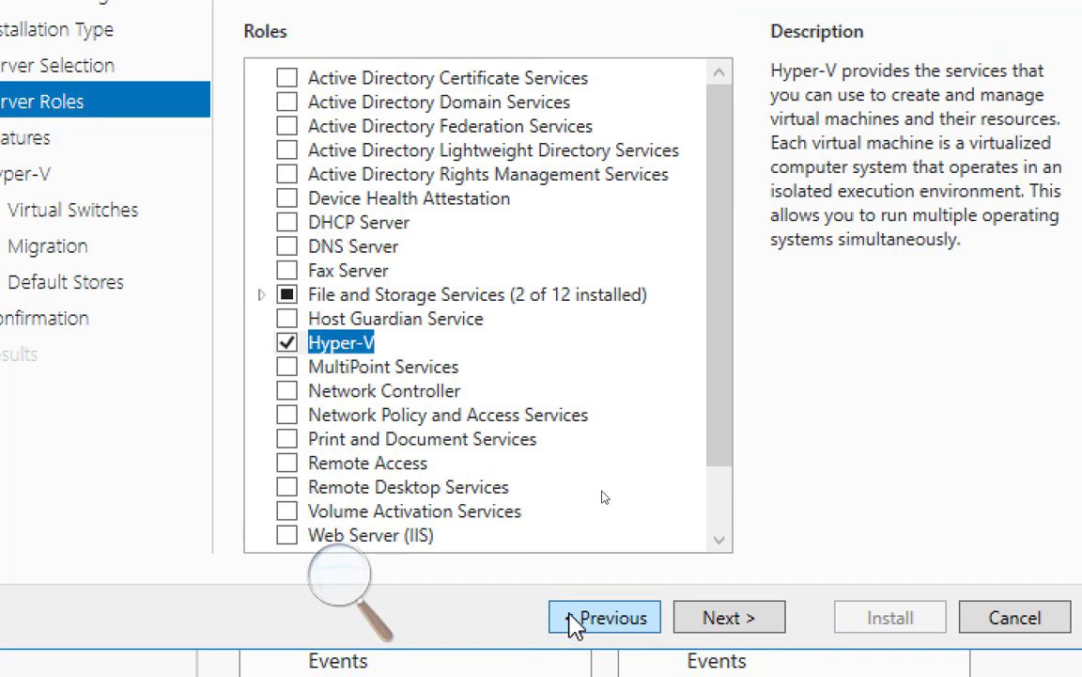
left_click(592, 628)
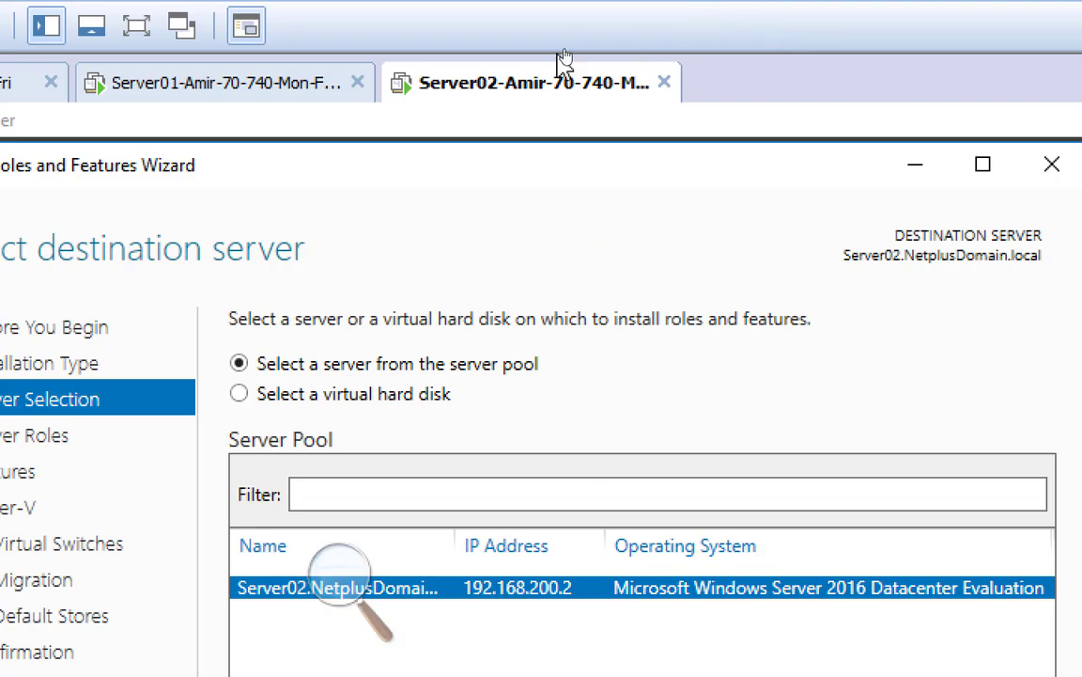
Show the Server02 virtual machine's Power submenu from its tab menu
right_click(476, 100)
mouse_move(554, 155)
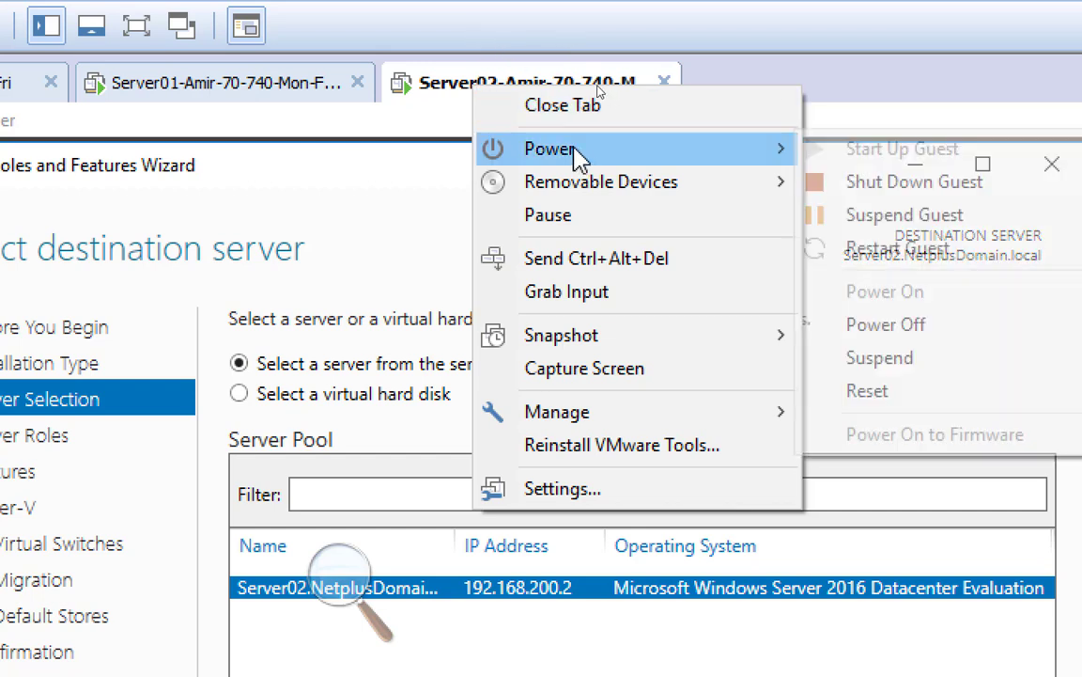
Close the VM menu unused and advance the wizard to Server Roles
left_click(418, 89)
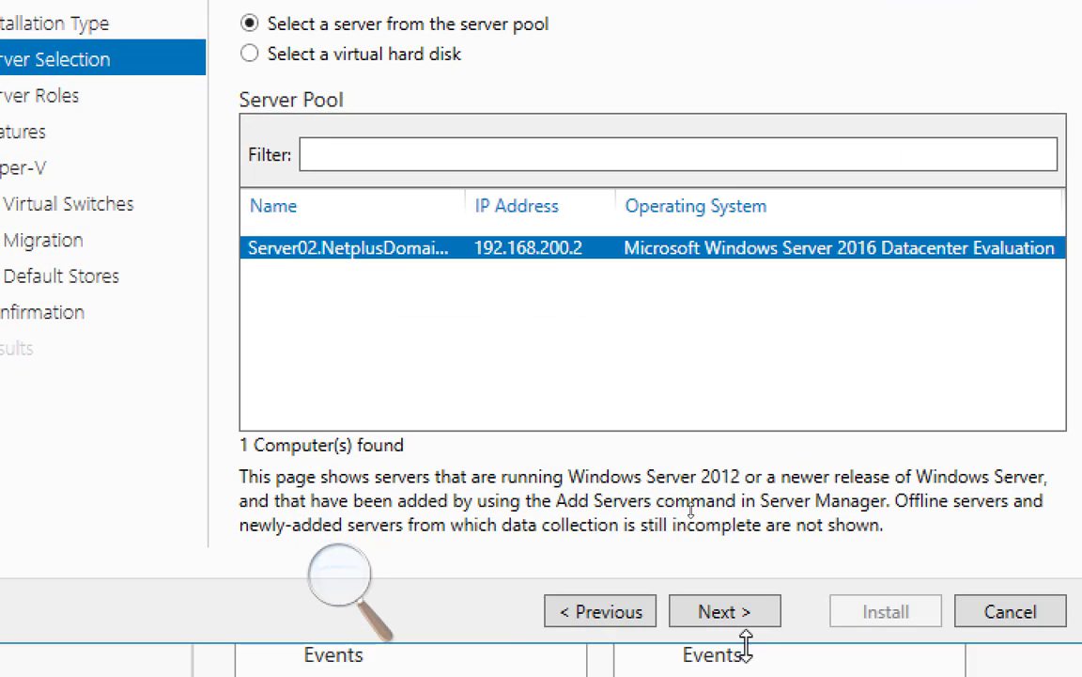
left_click(736, 616)
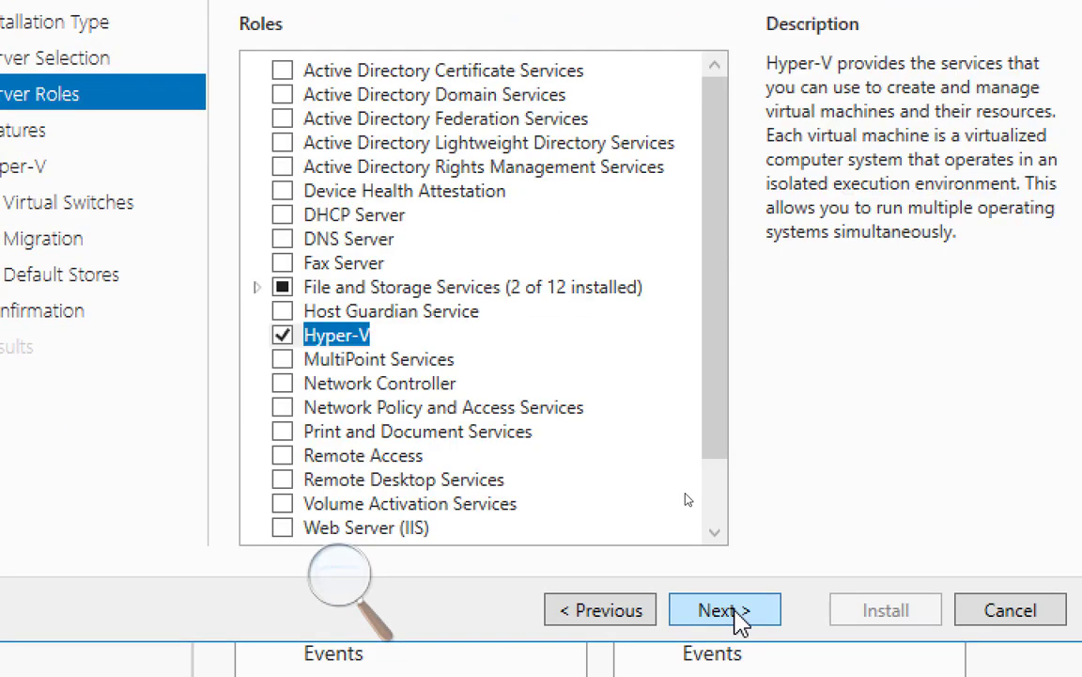
Advance the wizard through Server Roles, Features and the Hyper-V overview to Virtual Switches
left_click(739, 616)
left_click(738, 616)
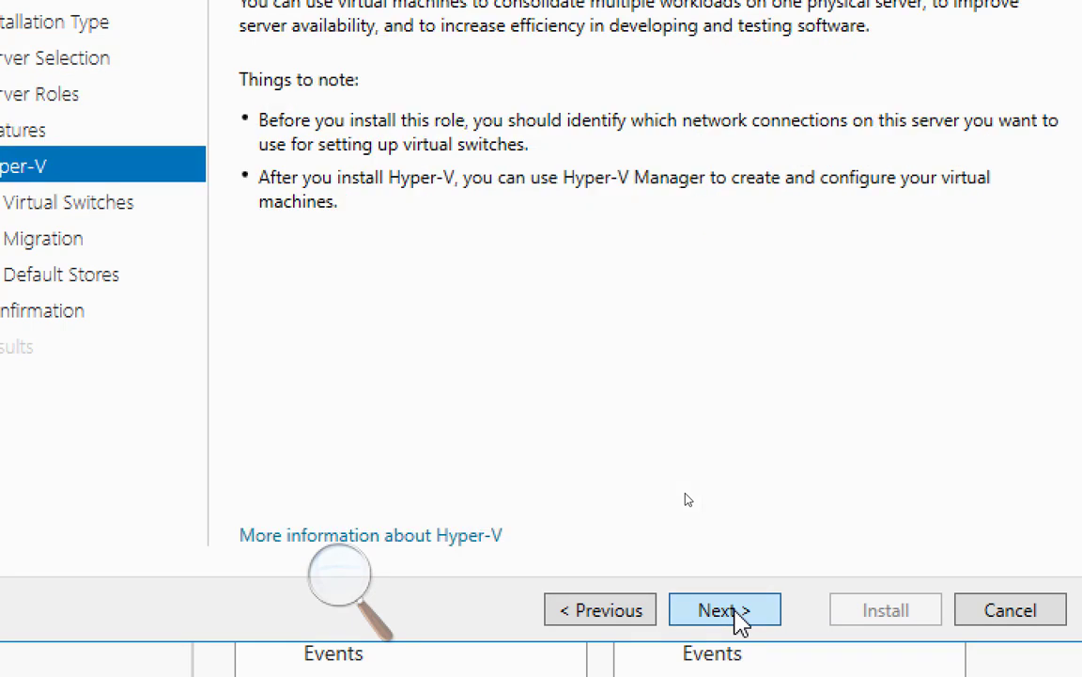
left_click(739, 617)
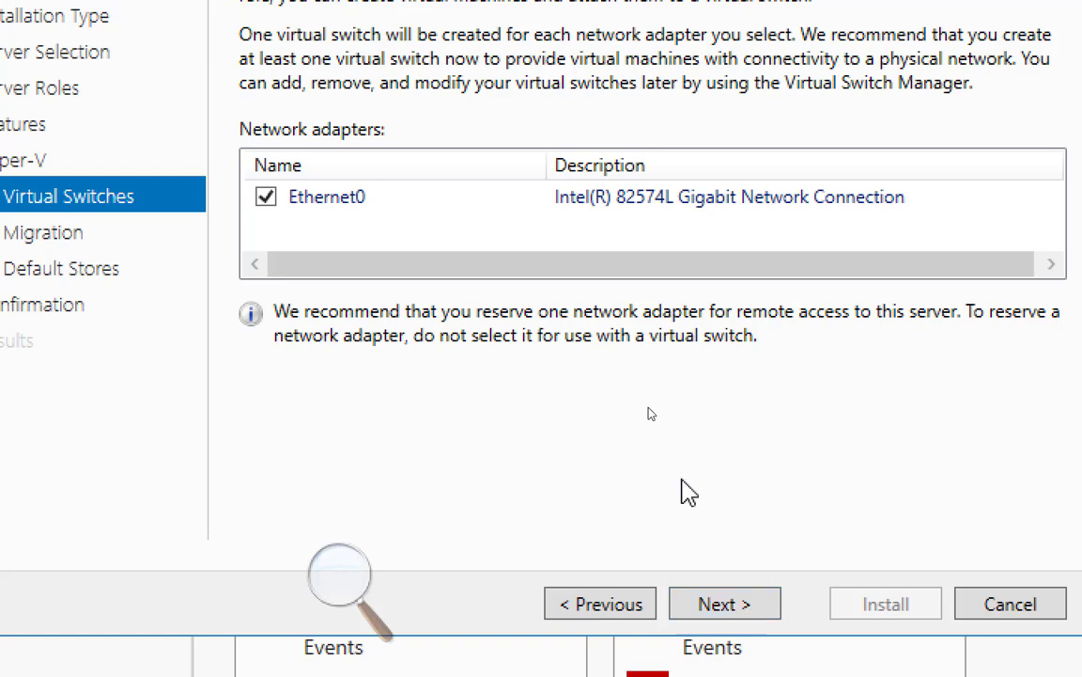
Advance the wizard past Virtual Switches and Migration to the Default Stores page
left_click(771, 611)
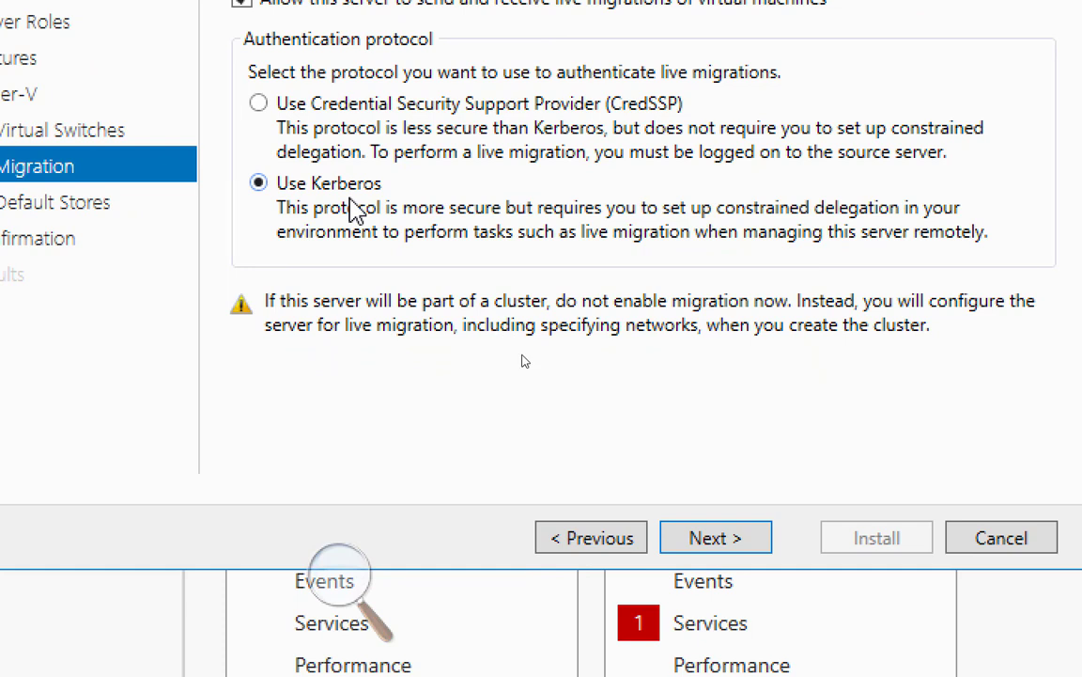
left_click(581, 537)
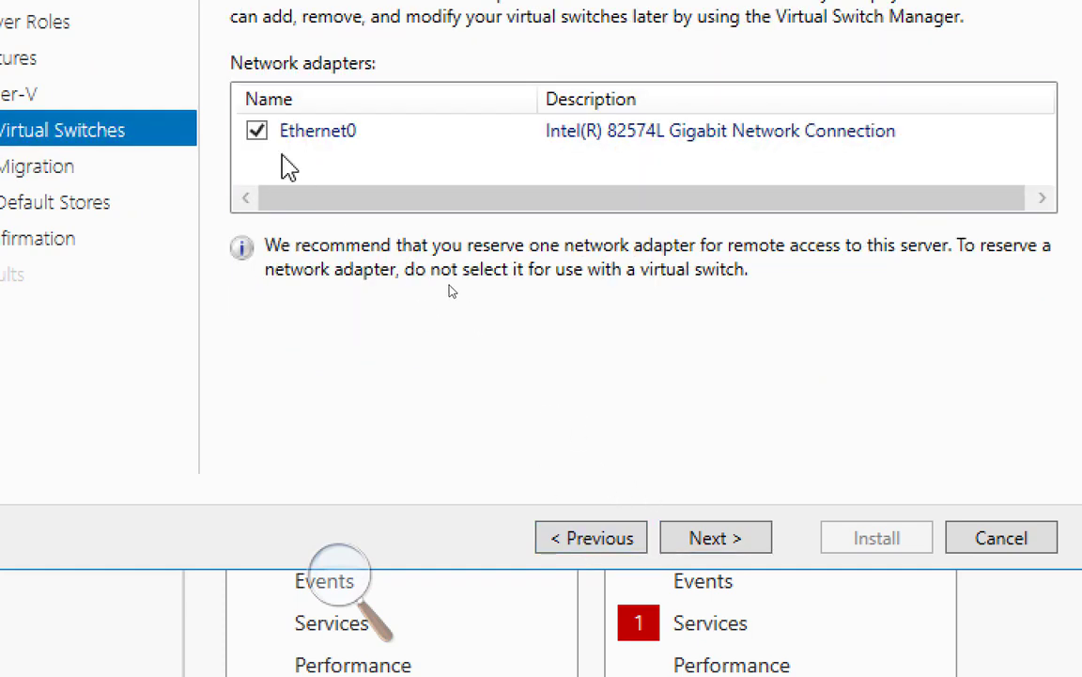
left_click(716, 541)
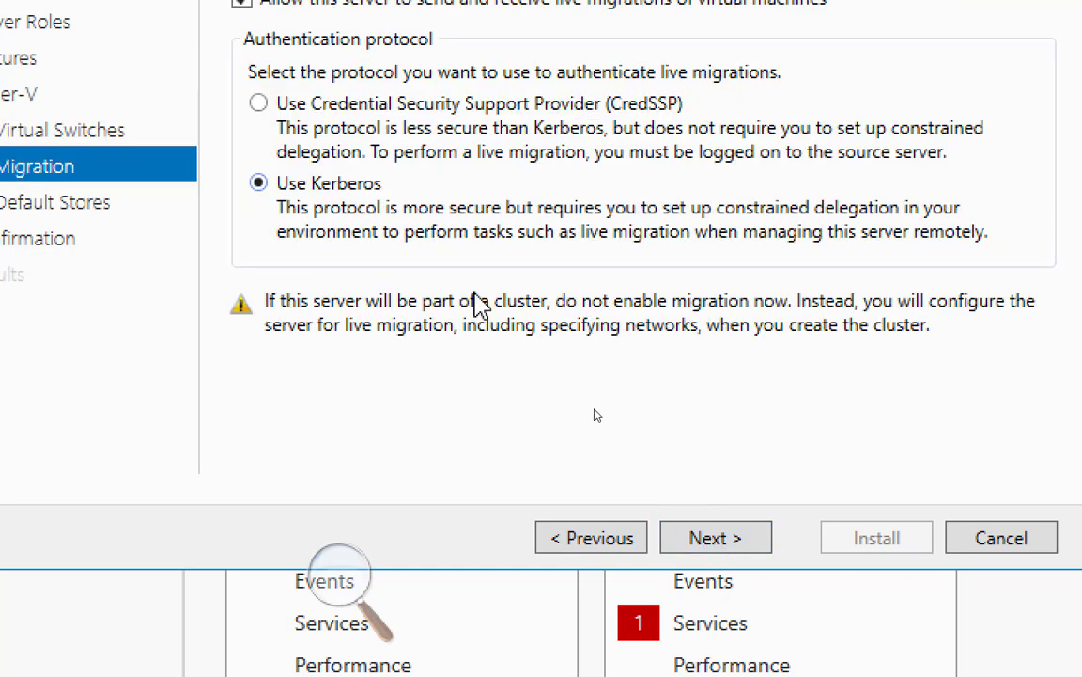
left_click(723, 542)
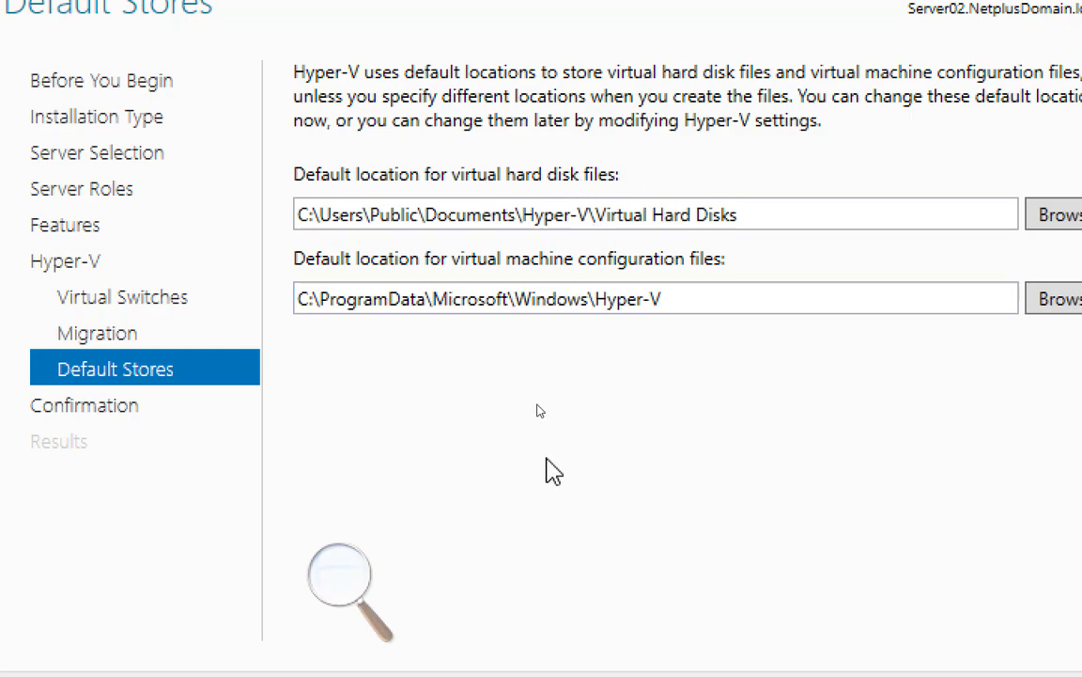
Zoom Magnifier back out to 100%
left_click(337, 582)
left_click(329, 594)
left_click(328, 595)
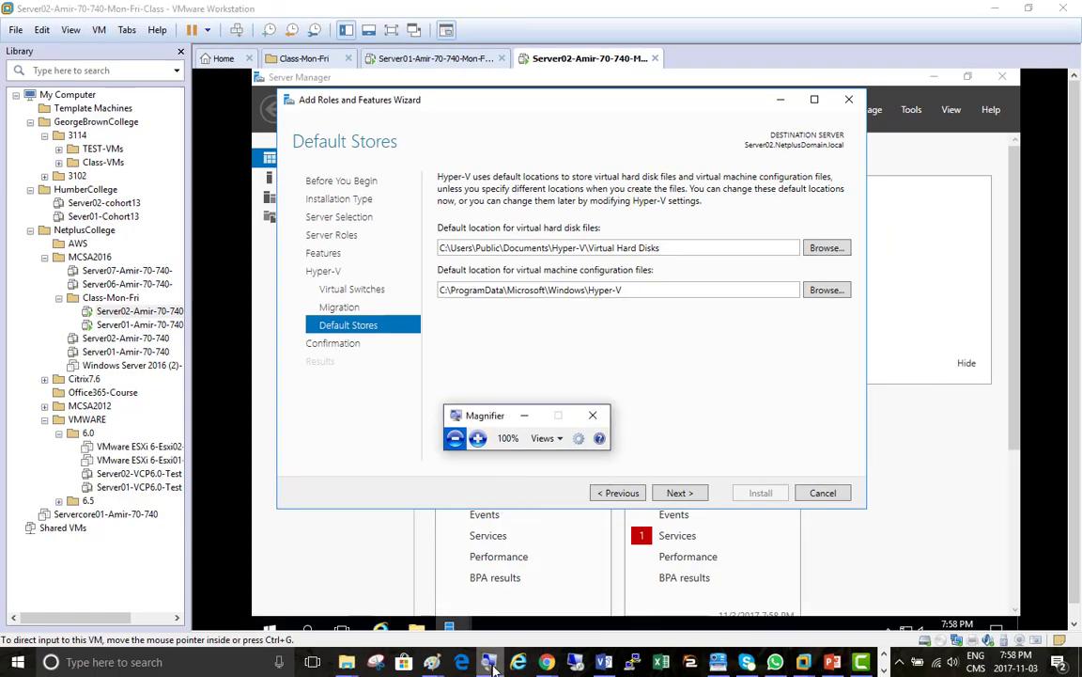
Copy the VMServer01 host and its three OS icons in Visio onto new Page-14
left_click(605, 661)
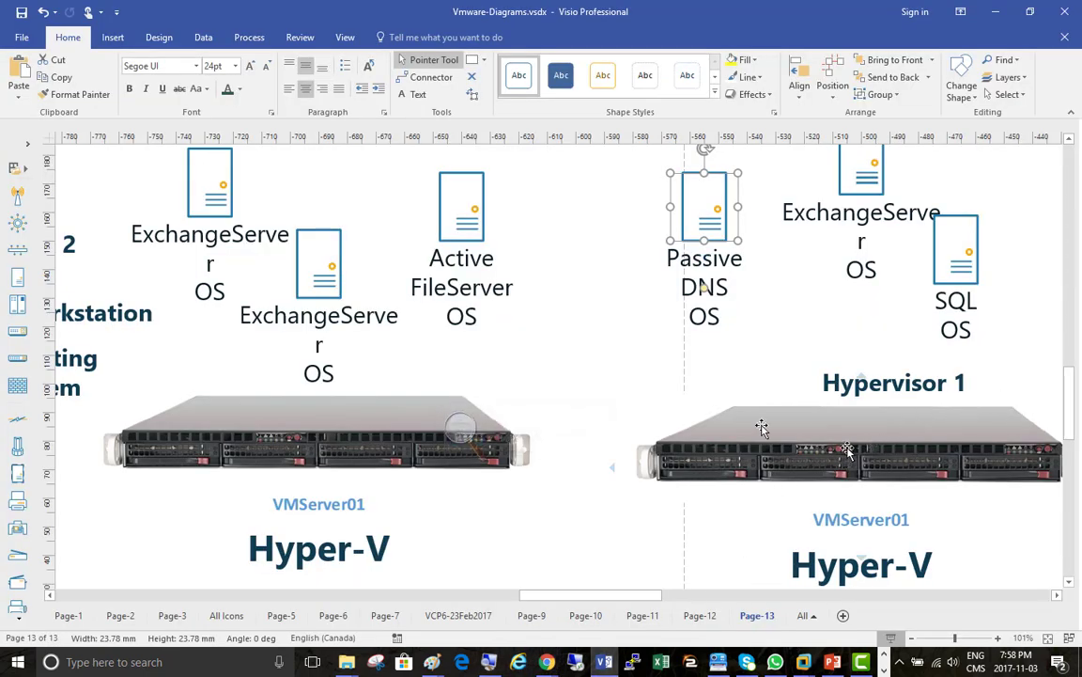
left_click(564, 507)
left_click_drag(546, 508, 147, 283)
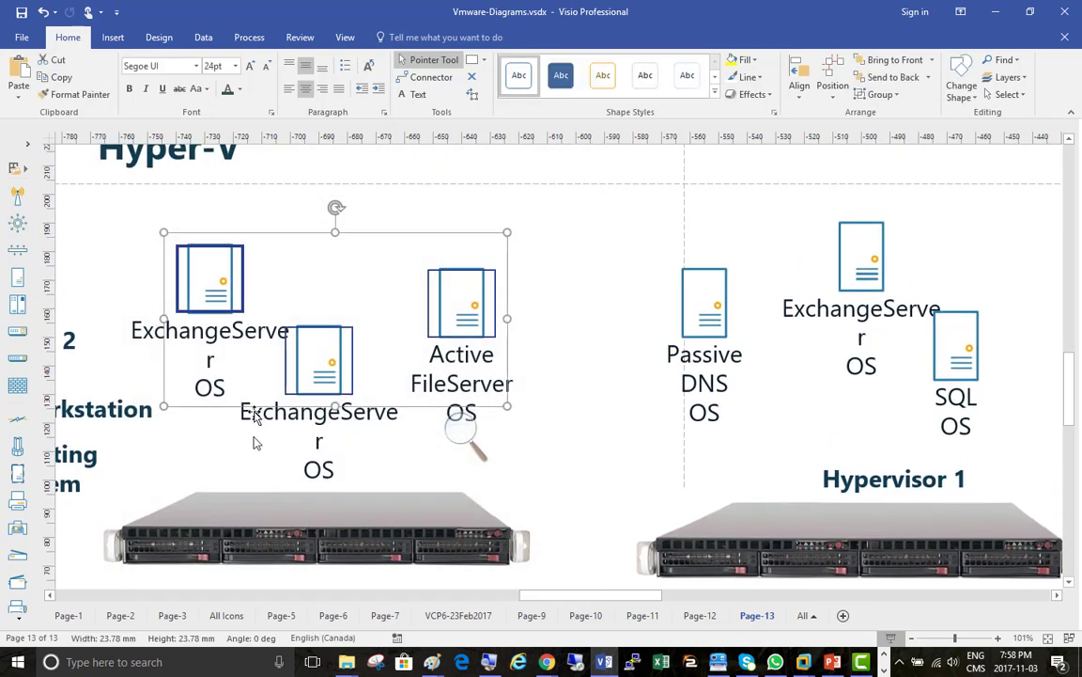
scroll(432, 419, "down", 2)
left_click(319, 430)
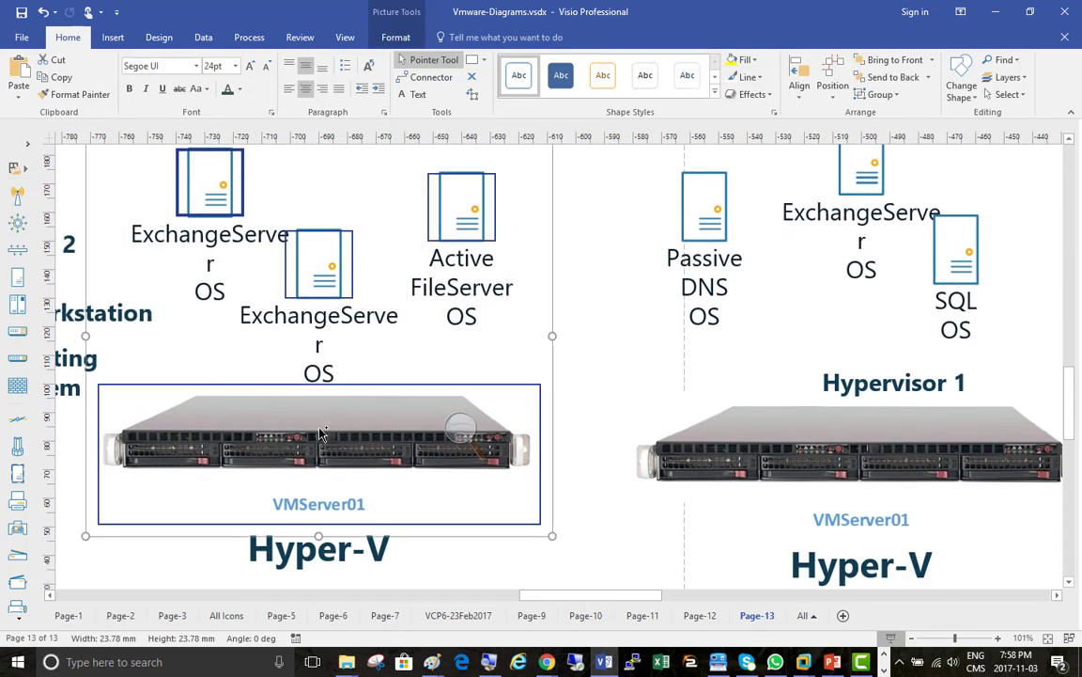
left_click(842, 616)
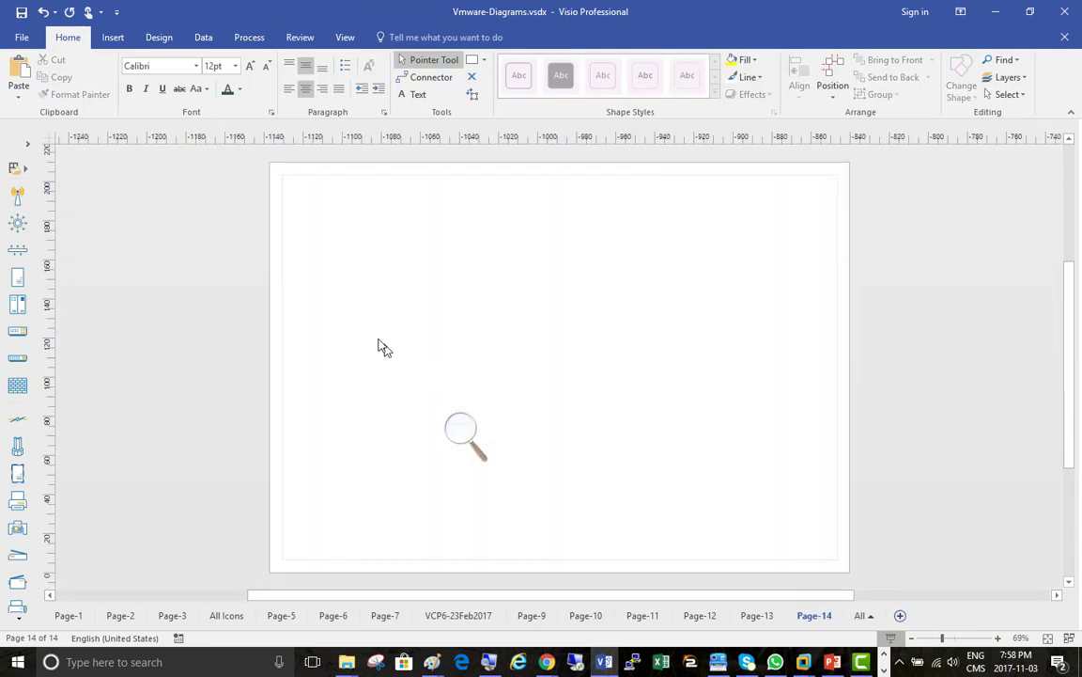
key("ctrl+v")
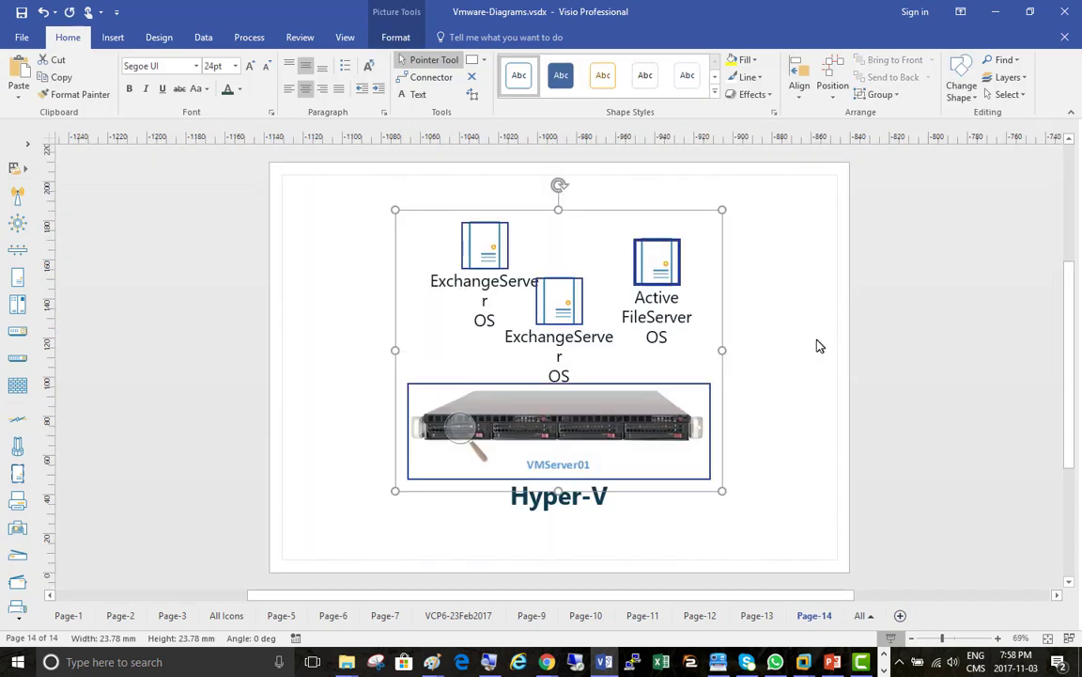
Arrange the two ExchangeServer icons and Active FileServer in one evenly spaced row
left_click(759, 364)
left_click_drag(483, 251, 429, 249)
left_click_drag(555, 301, 541, 251)
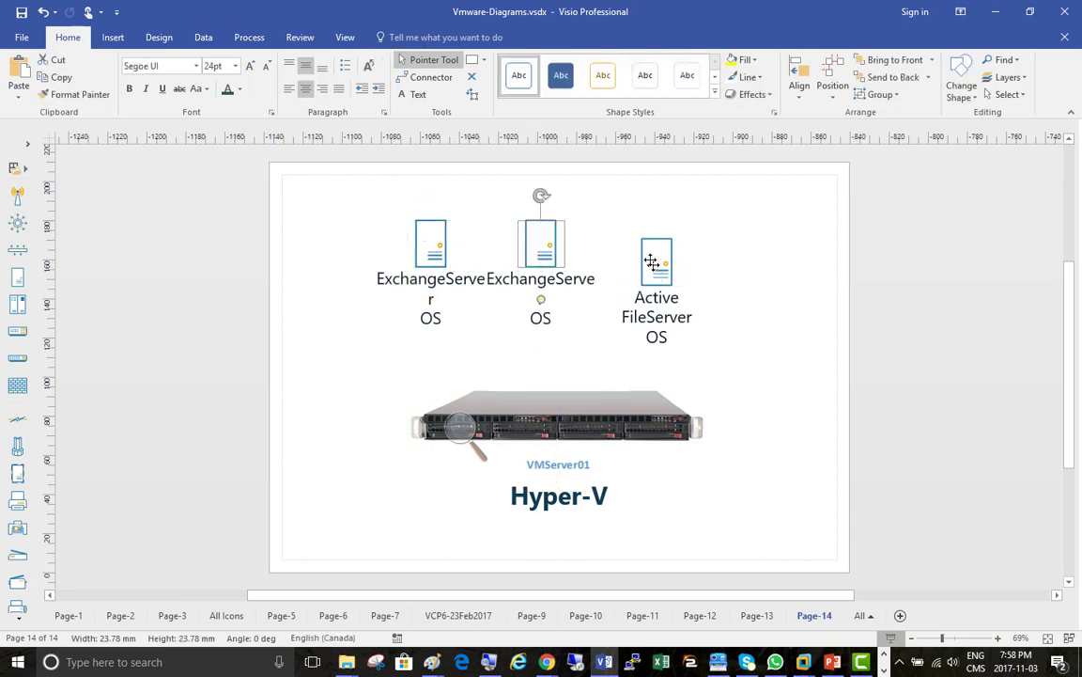
mouse_move(660, 275)
left_mouse_down()
mouse_move(650, 246)
mouse_move(672, 258)
left_mouse_up()
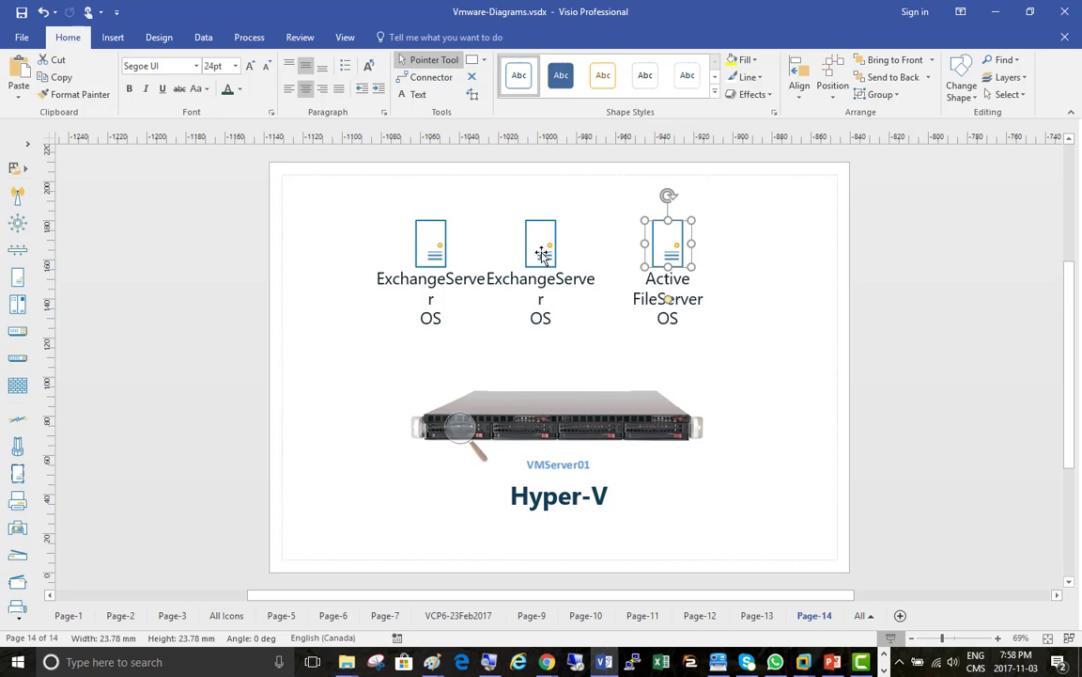
left_click_drag(542, 250, 561, 250)
Rename the Active FileServer label to FileServer
double_click(669, 248)
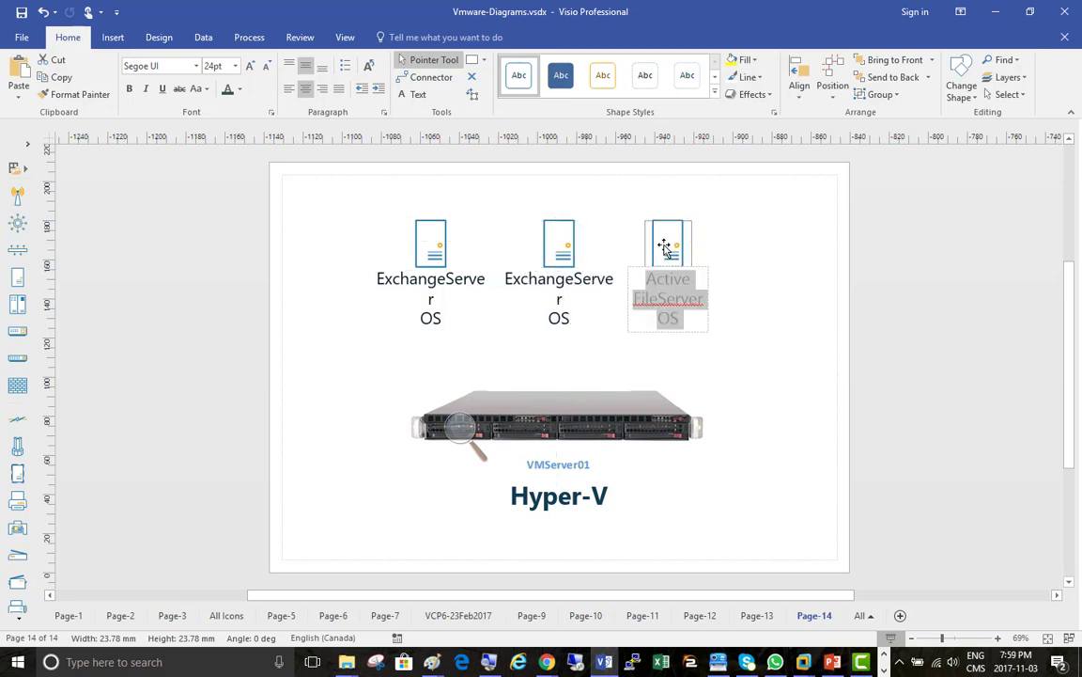
left_click(699, 279)
key("BackSpace")
key("BackSpace")
key("BackSpace")
key("BackSpace")
key("BackSpace")
key("BackSpace")
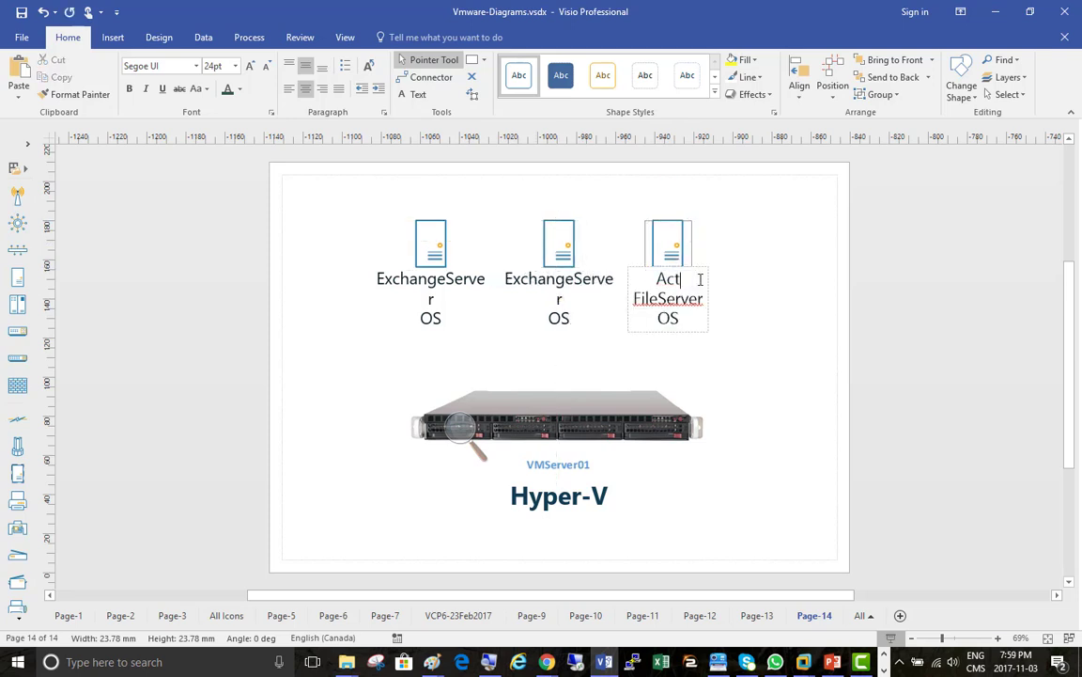
key("Delete")
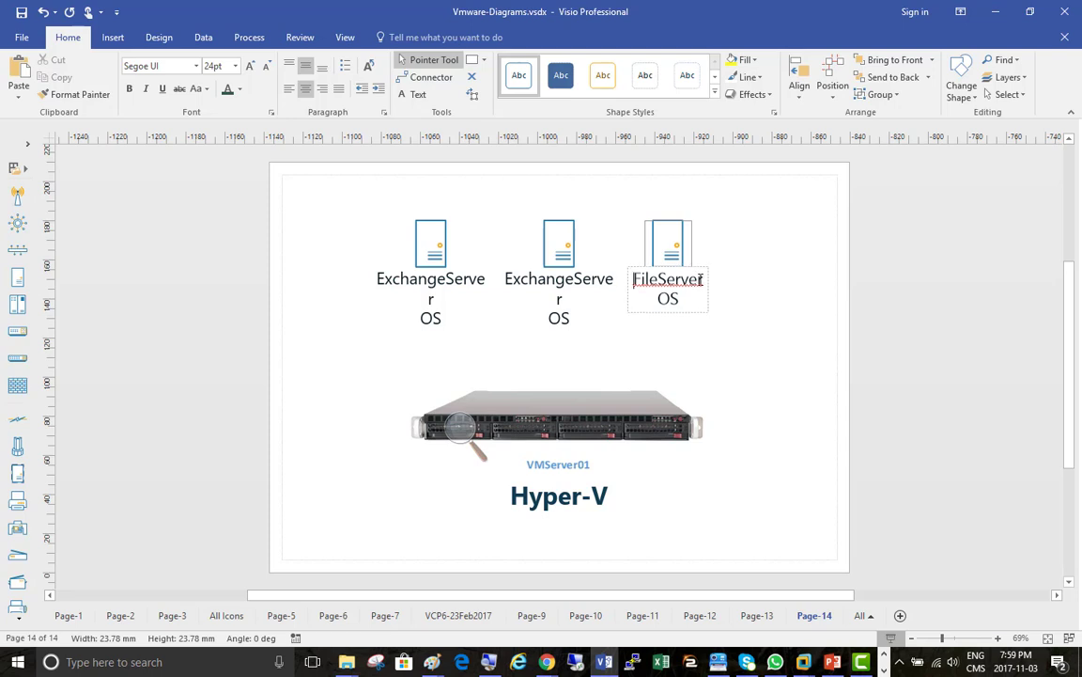
left_click(756, 272)
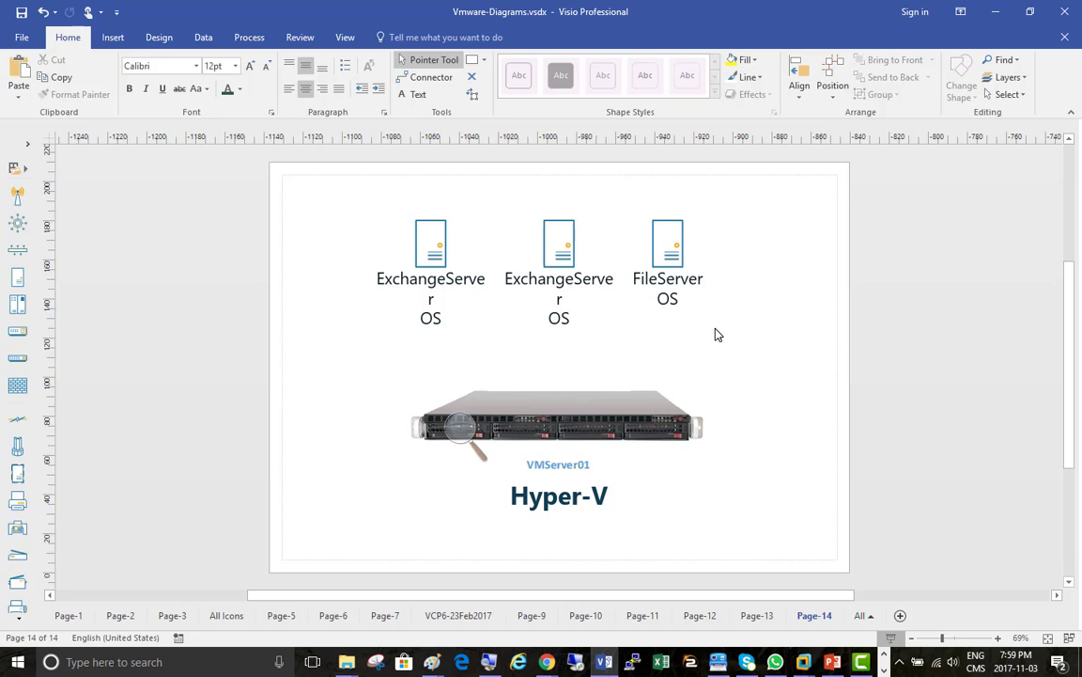
Add a 30 pt two-line text label reading '.vhd' and '.vhdx' above the icons
left_click(415, 95)
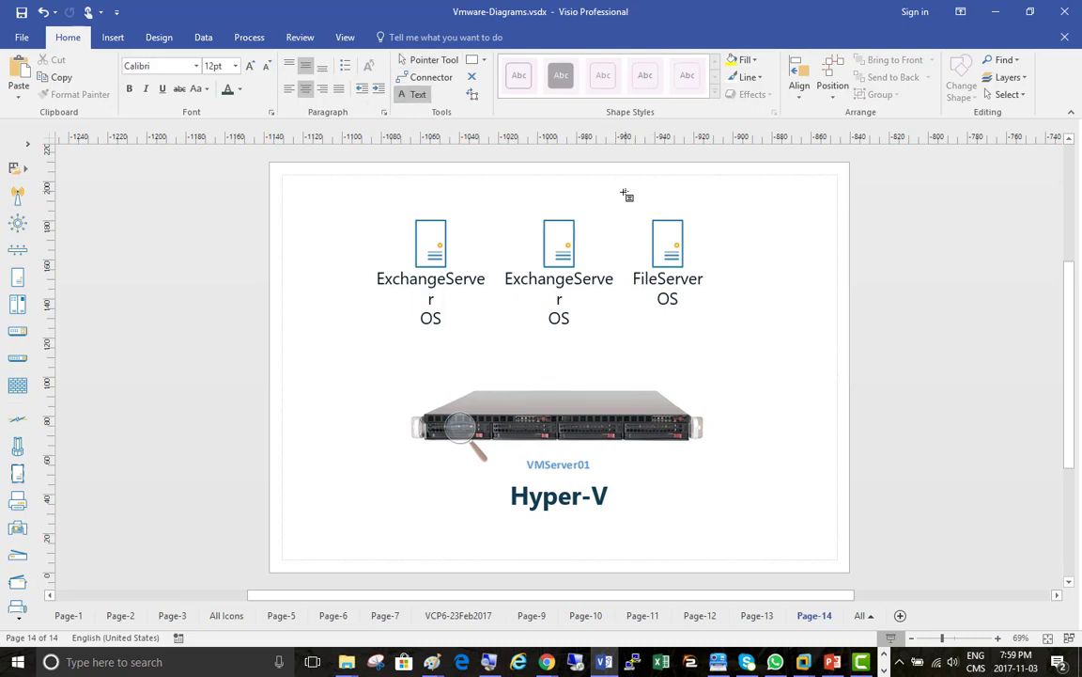
left_click(623, 191)
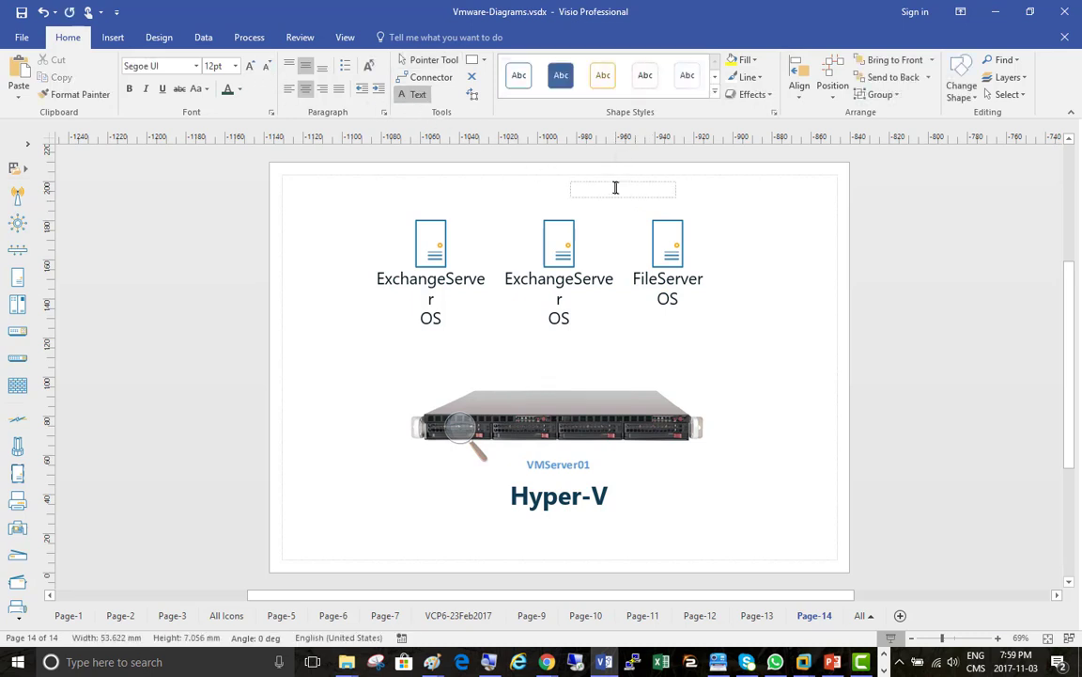
left_click(250, 68)
left_click(250, 68)
left_click(250, 68)
left_click(250, 67)
left_click(250, 68)
left_click(249, 68)
left_click(250, 68)
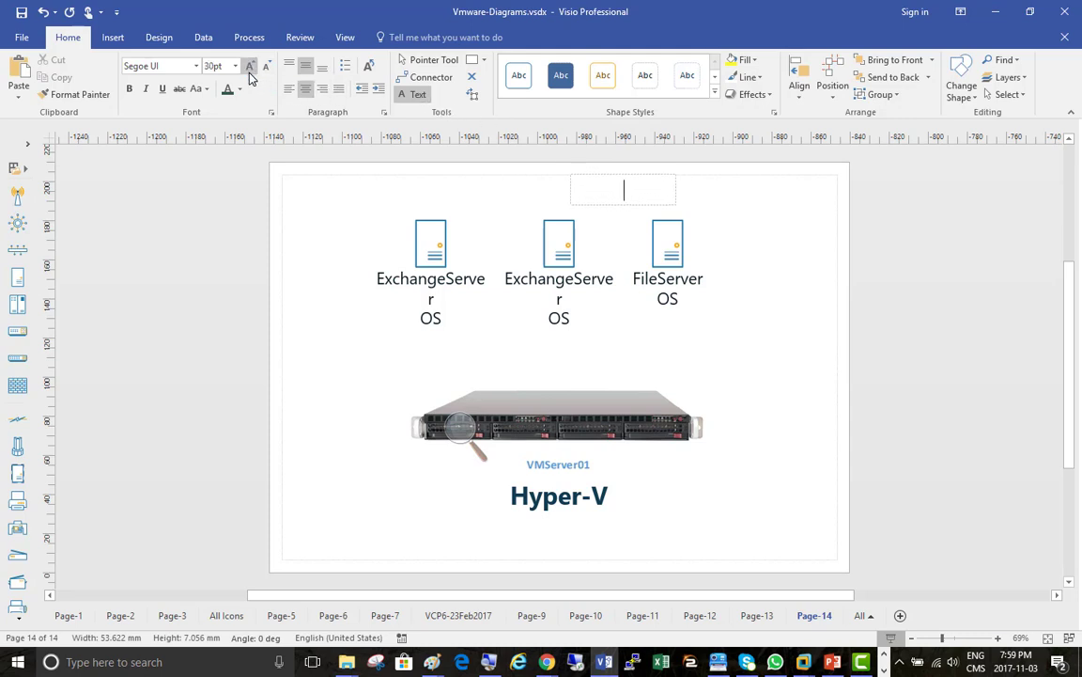
type(".vhd")
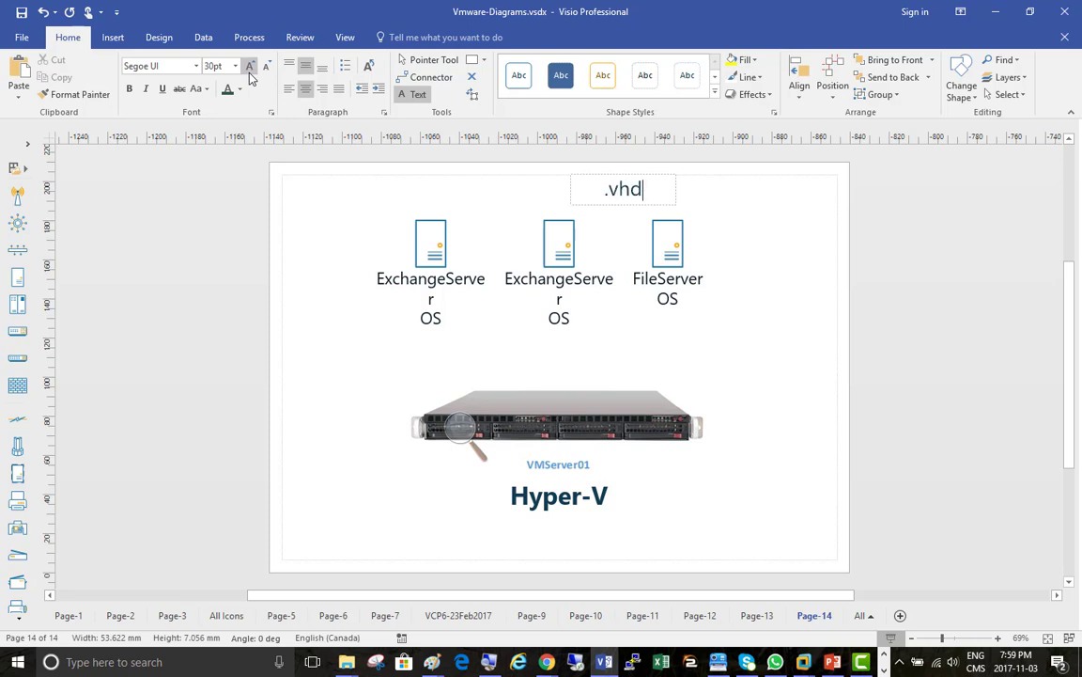
key("Return")
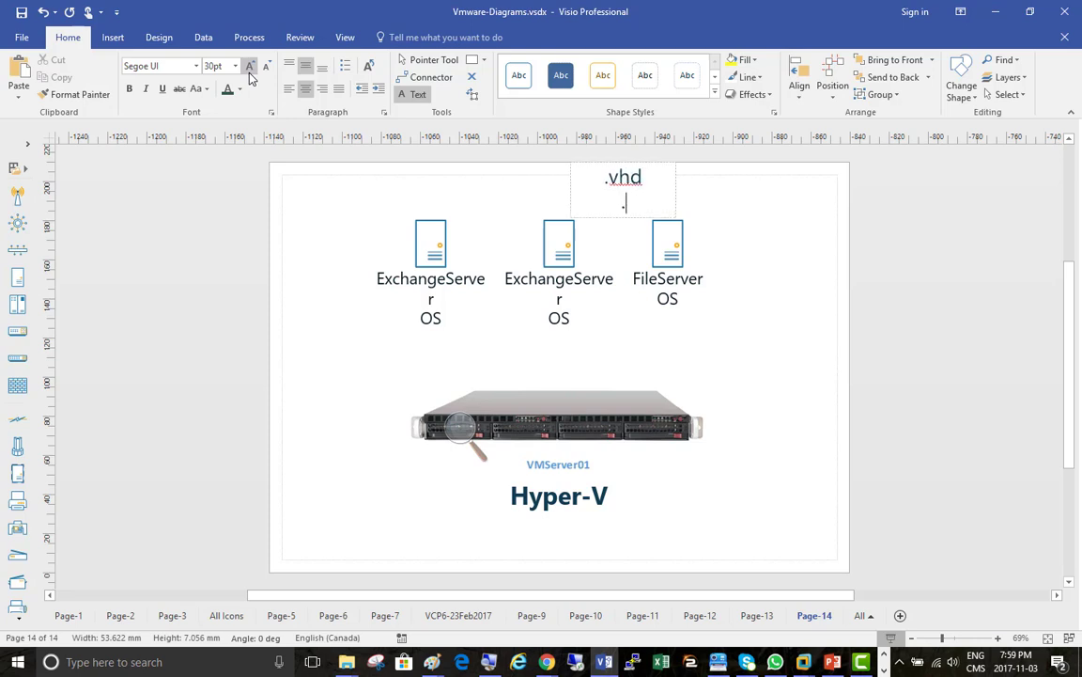
type(".vhdx")
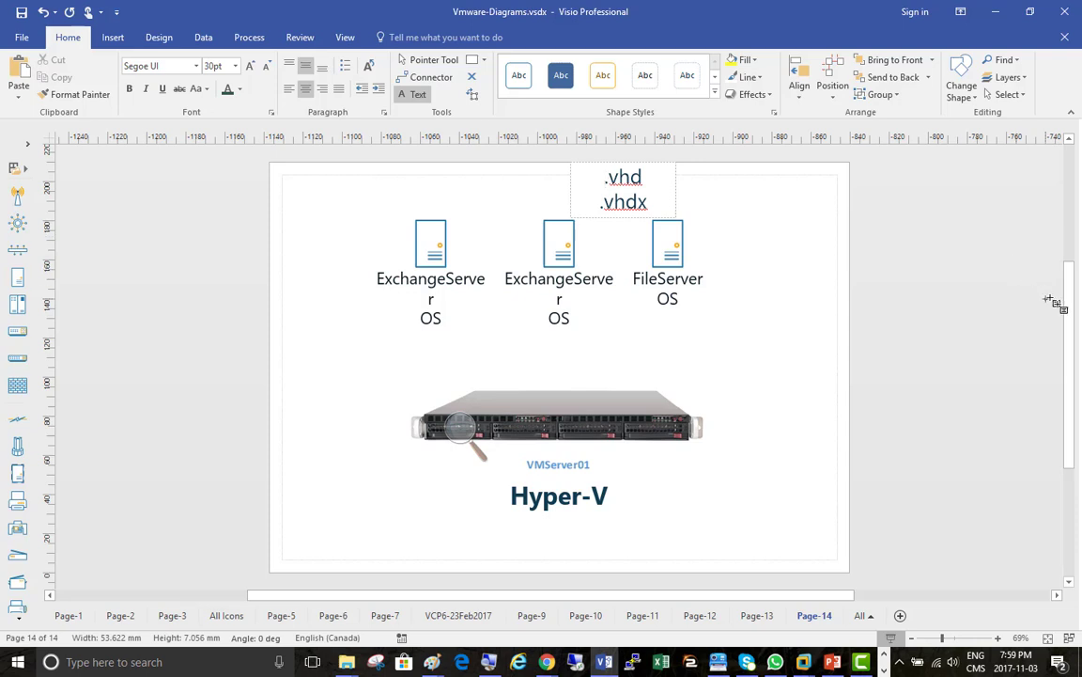
left_click(413, 59)
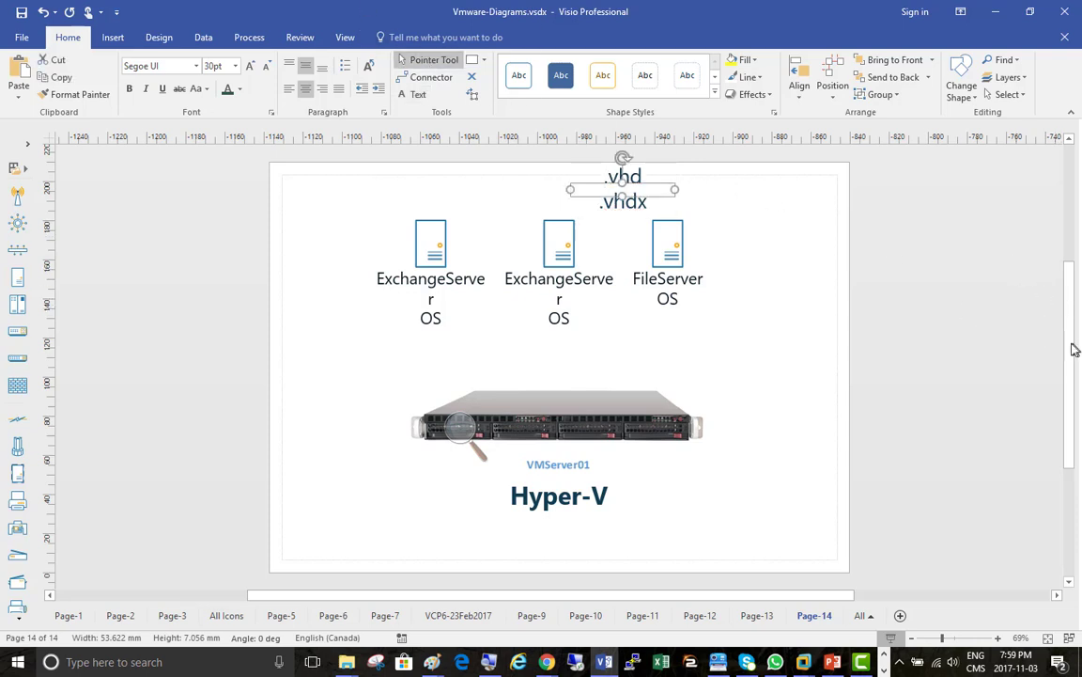
Widen the .vhd/.vhdx text box to span the three OS icons
left_click_drag(1075, 346, 1076, 311)
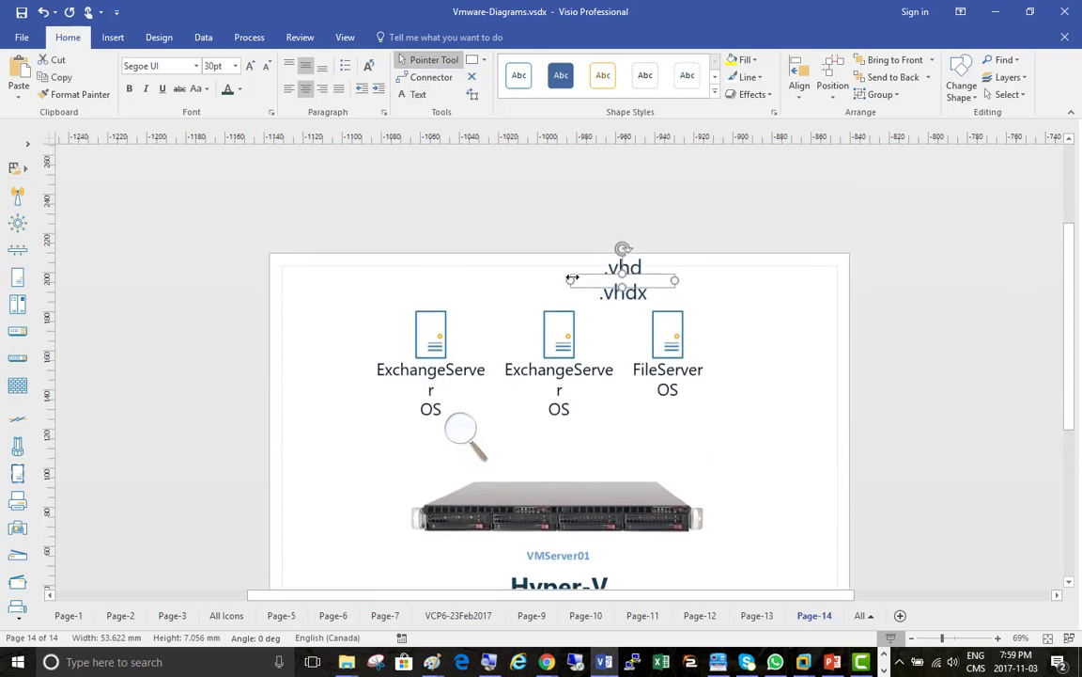
left_click_drag(571, 280, 401, 278)
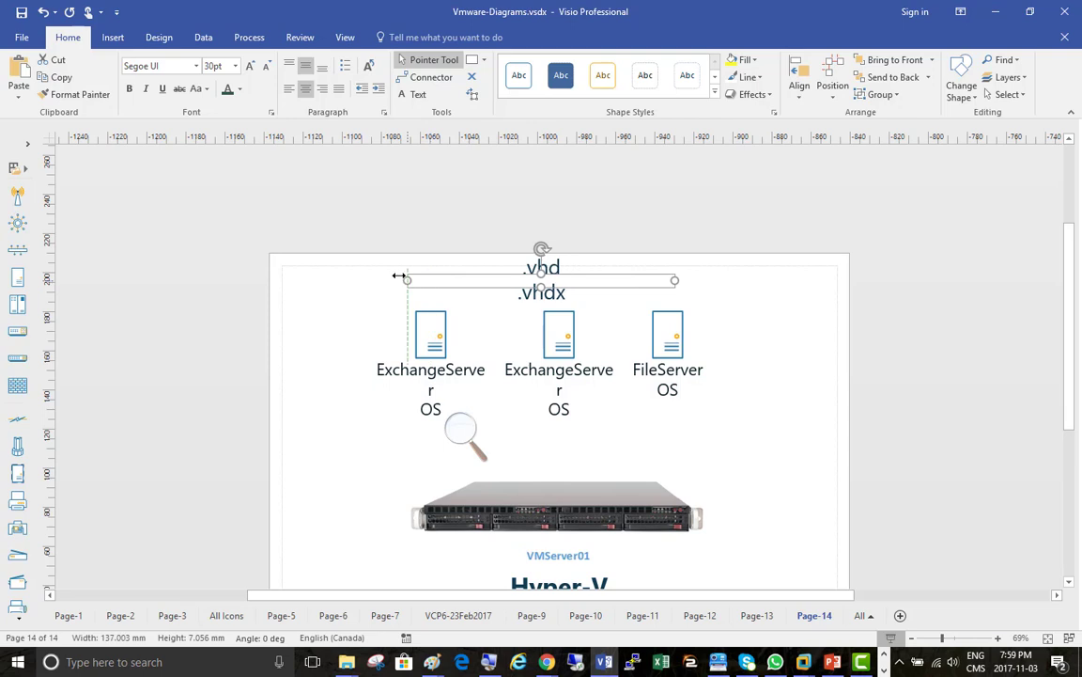
left_click(485, 284)
double_click(524, 282)
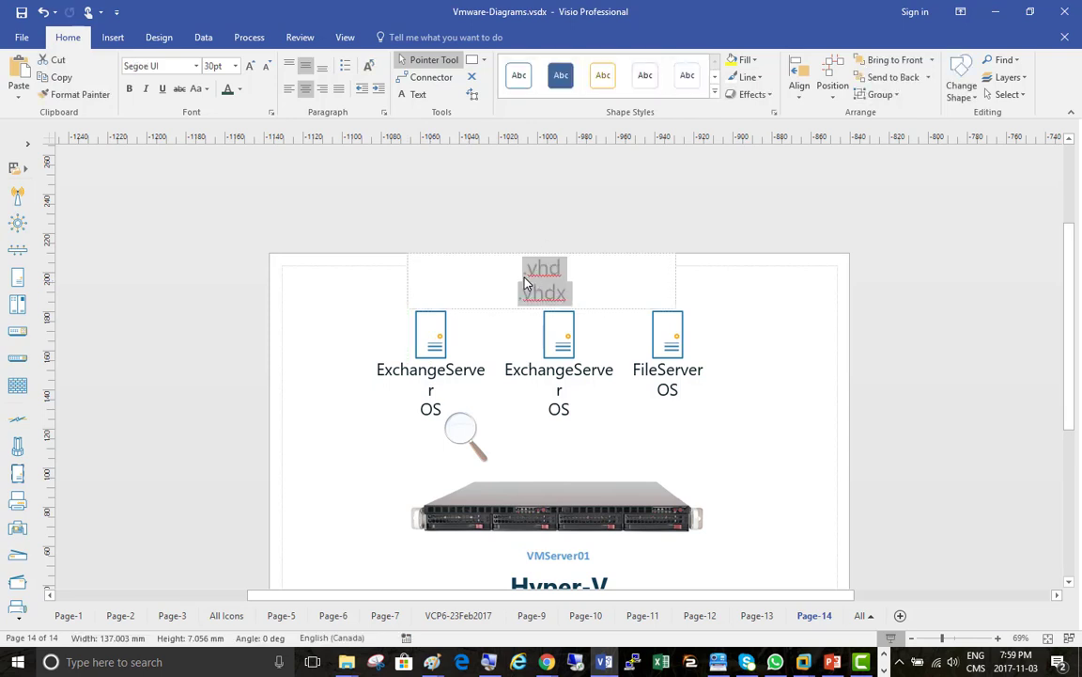
left_click(519, 272)
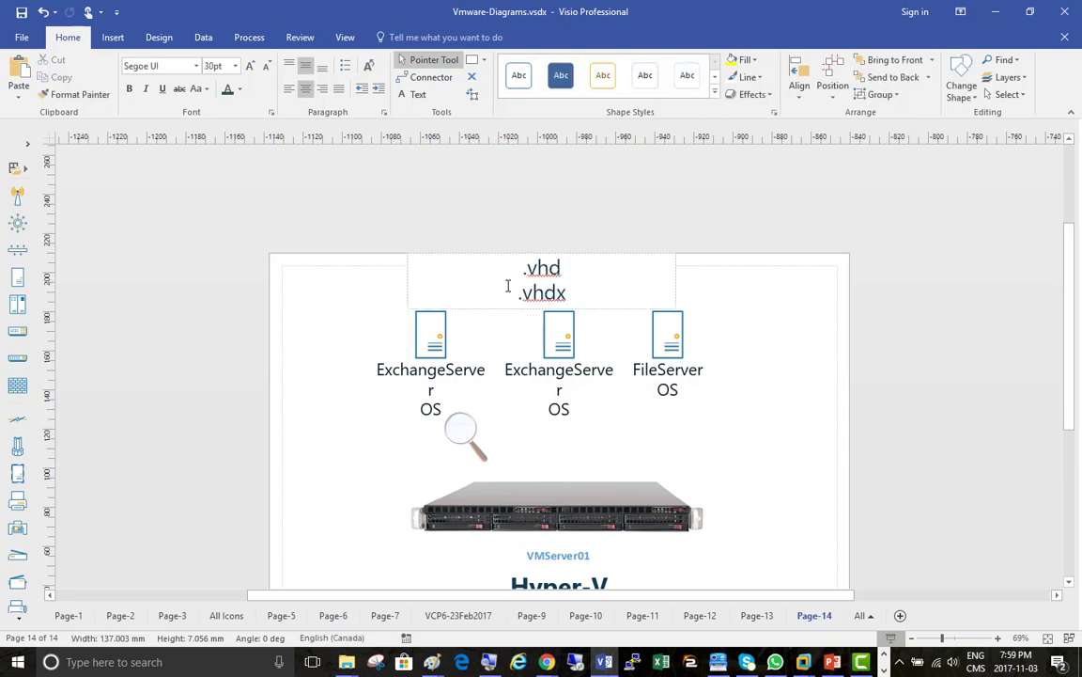
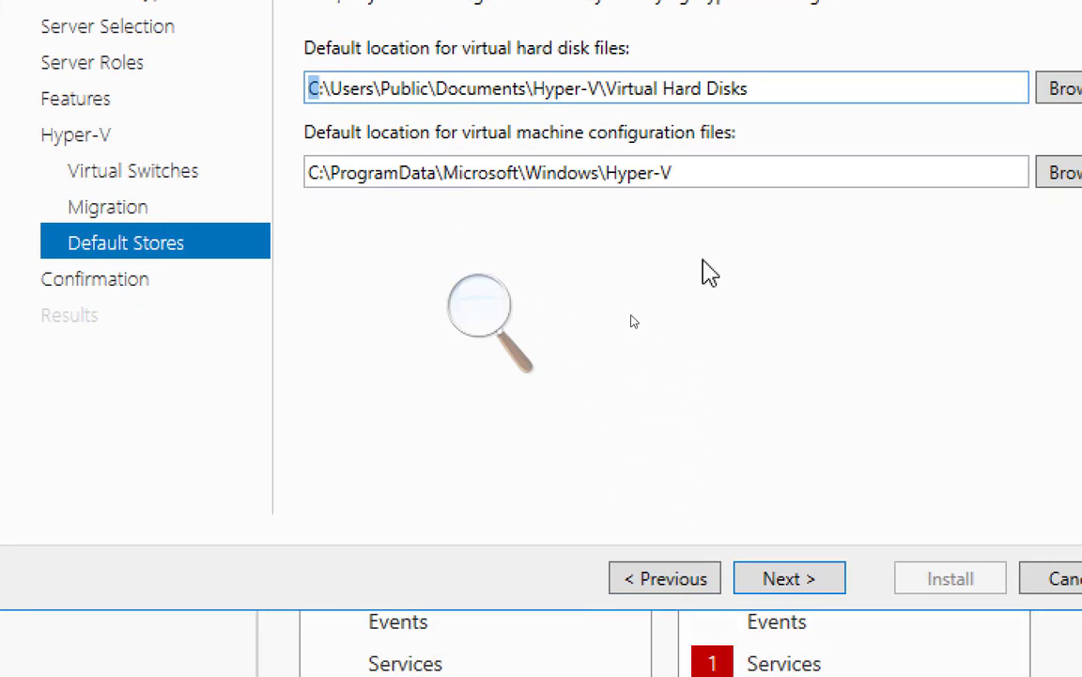
Accept Hyper-V's default virtual hard disk and configuration file paths on Default Stores and continue
left_click(763, 89)
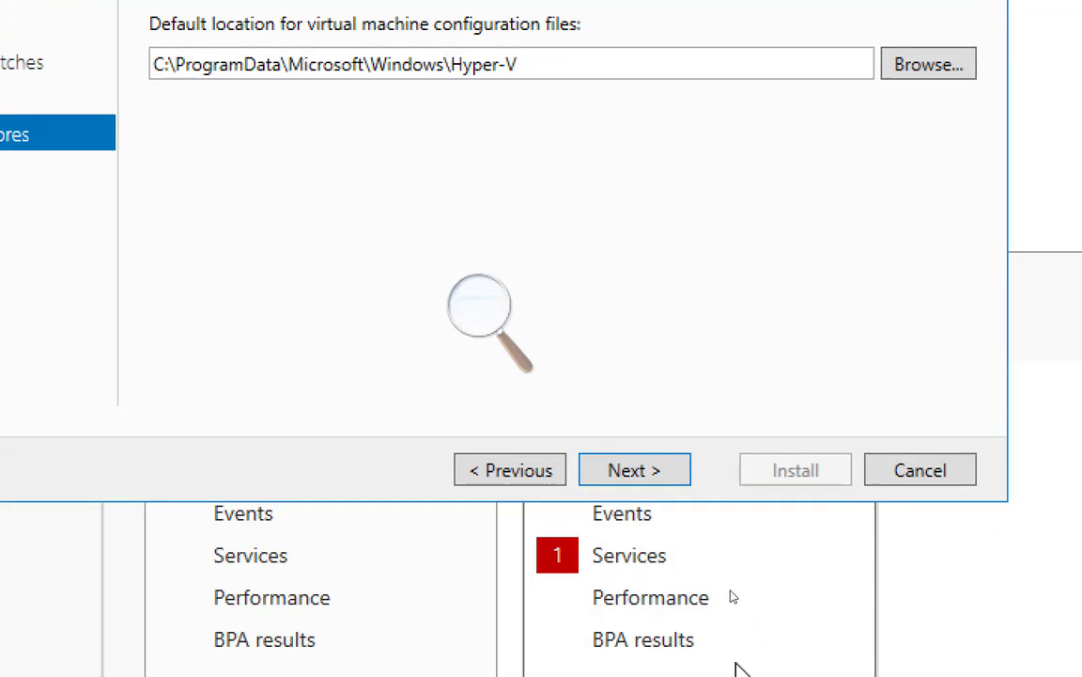
left_click(664, 666)
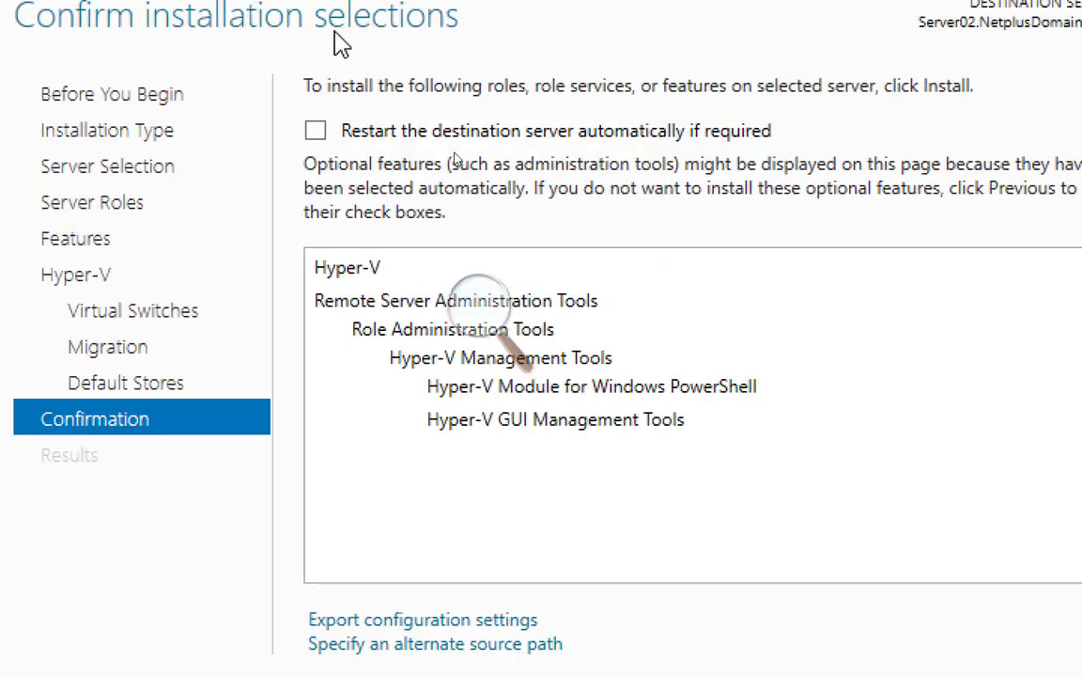
Allow Server02 to restart automatically if required and begin installing Hyper-V with its management tools
left_click(316, 131)
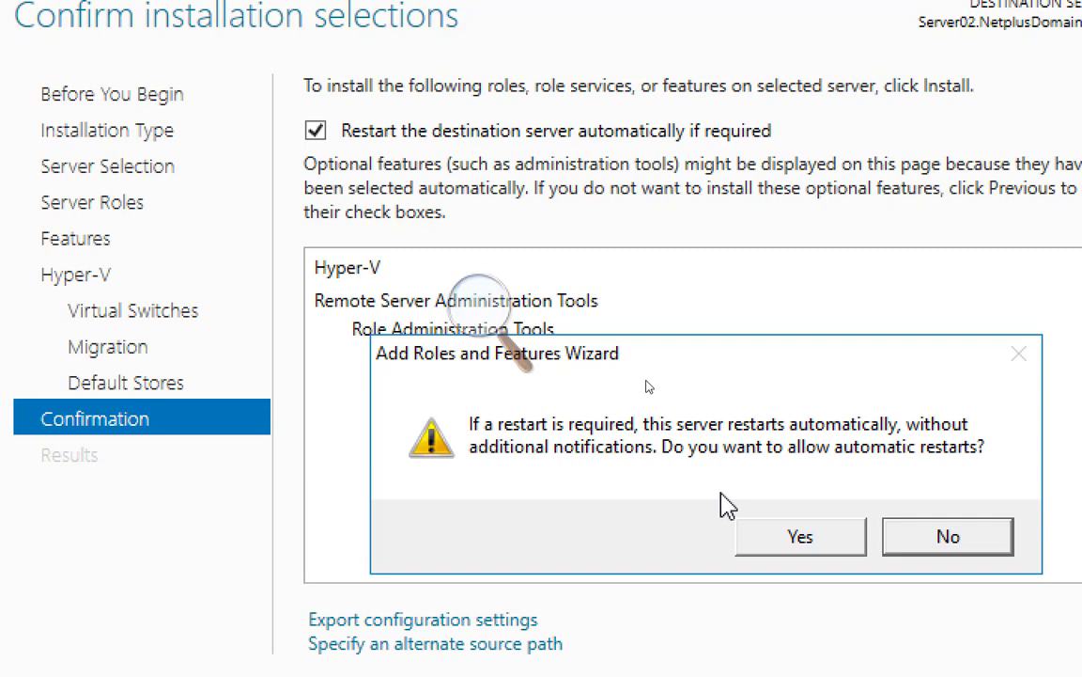
left_click(779, 551)
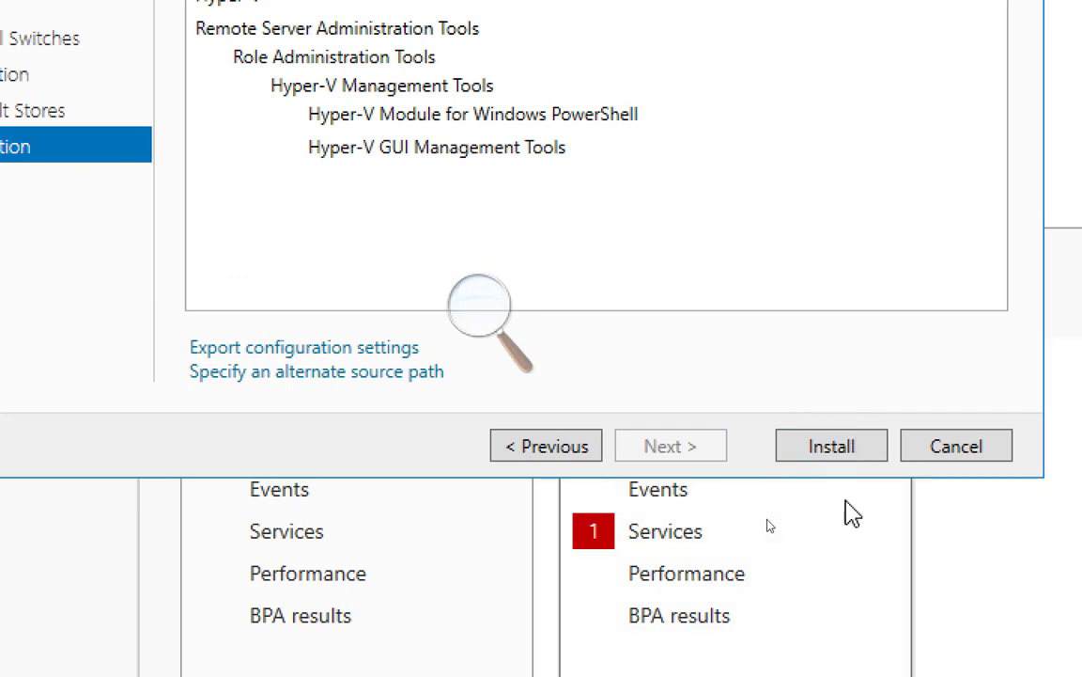
left_click(833, 449)
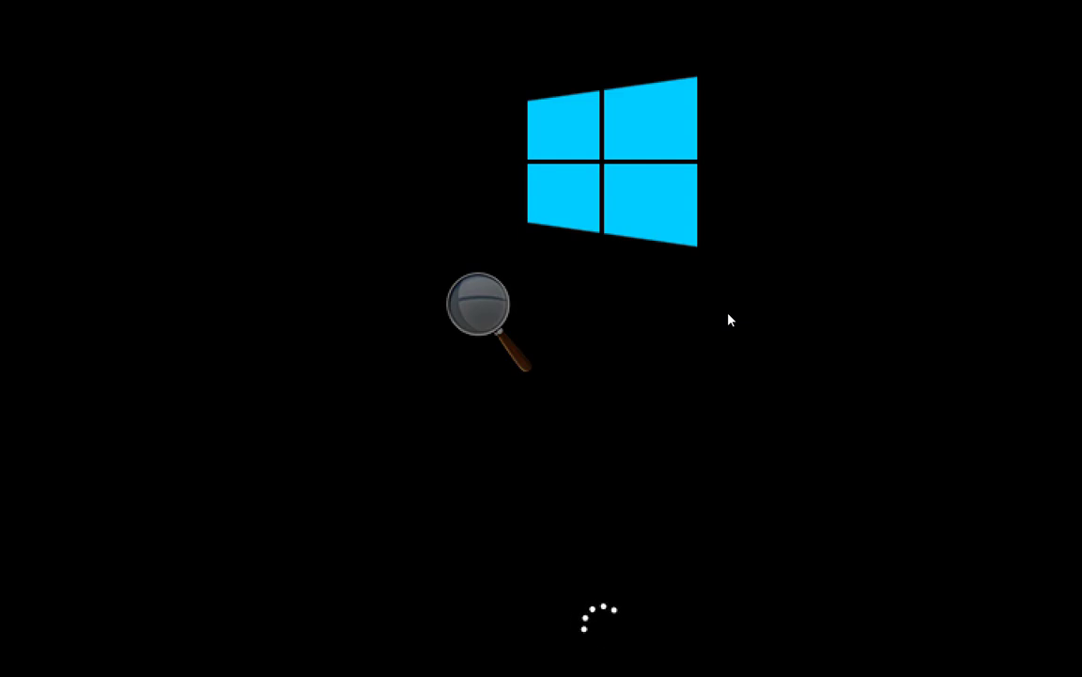
Wait through the Hyper-V installation and Server02 reboot until the lock screen appears
mouse_move(681, 657)
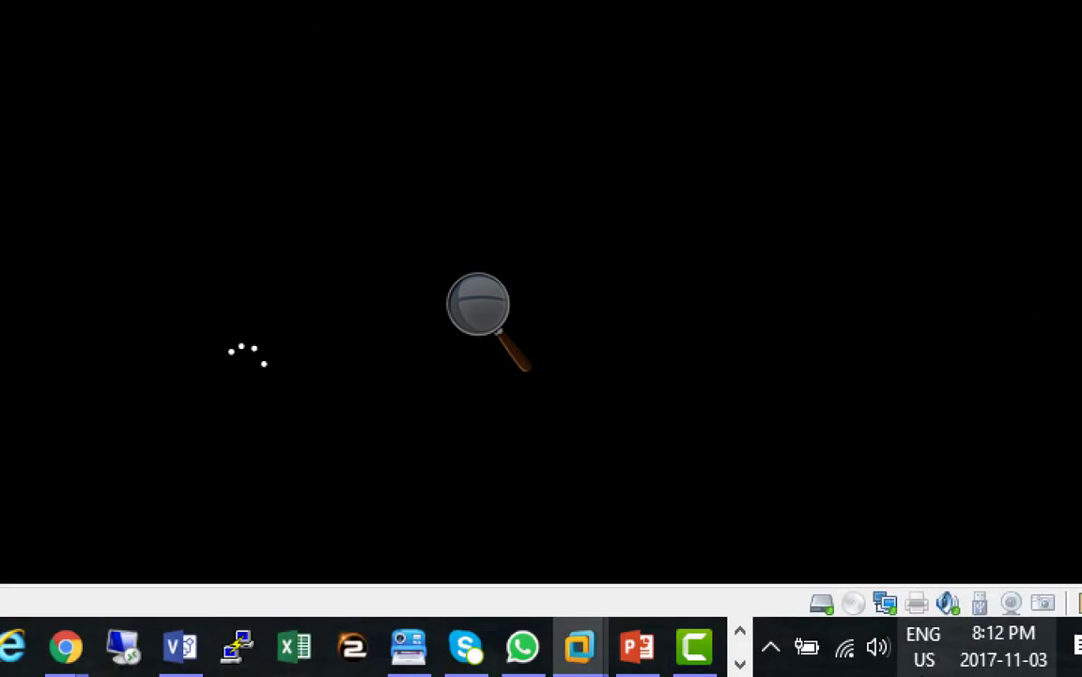
left_click(738, 665)
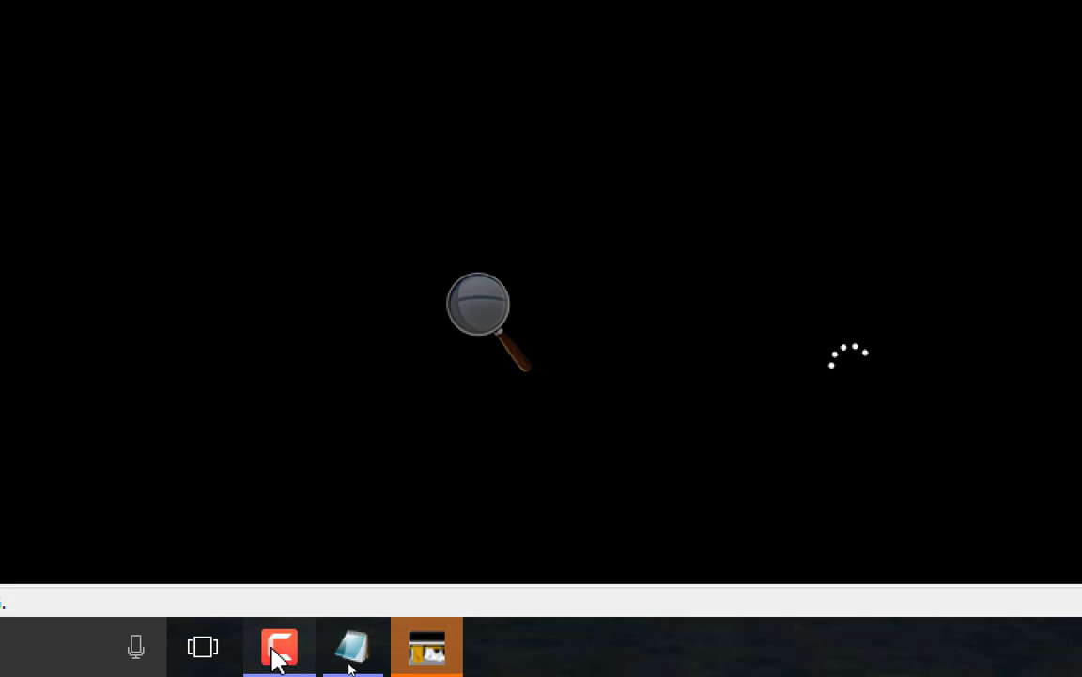
left_click(280, 648)
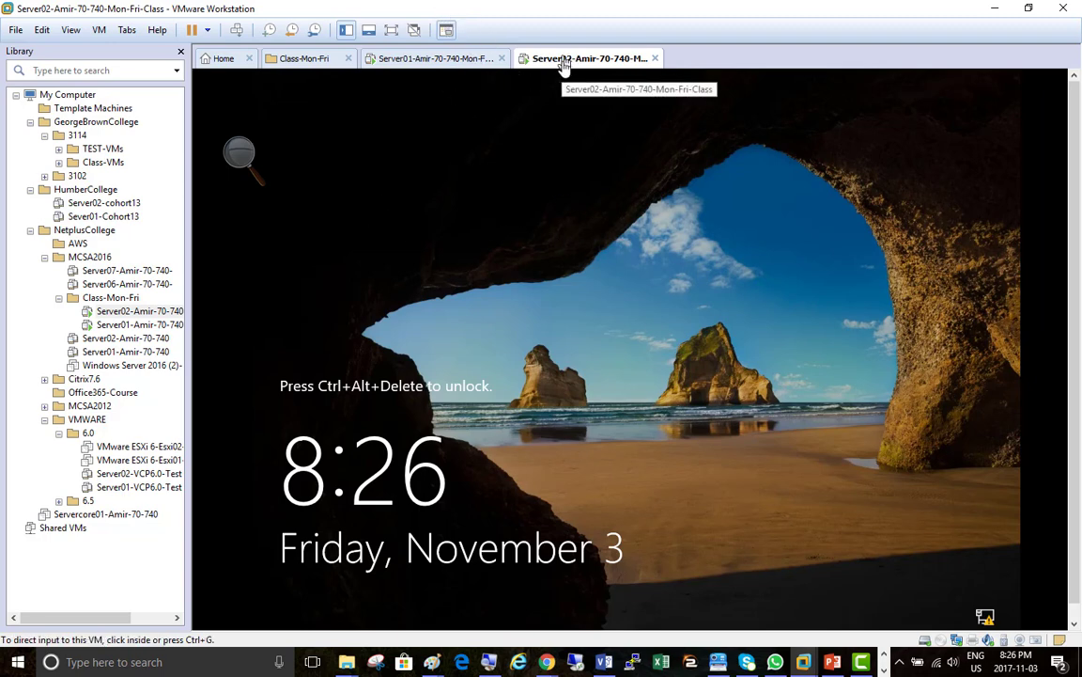
Send Ctrl+Alt+Del to Server02 and sign in with the administrator password
left_click(238, 31)
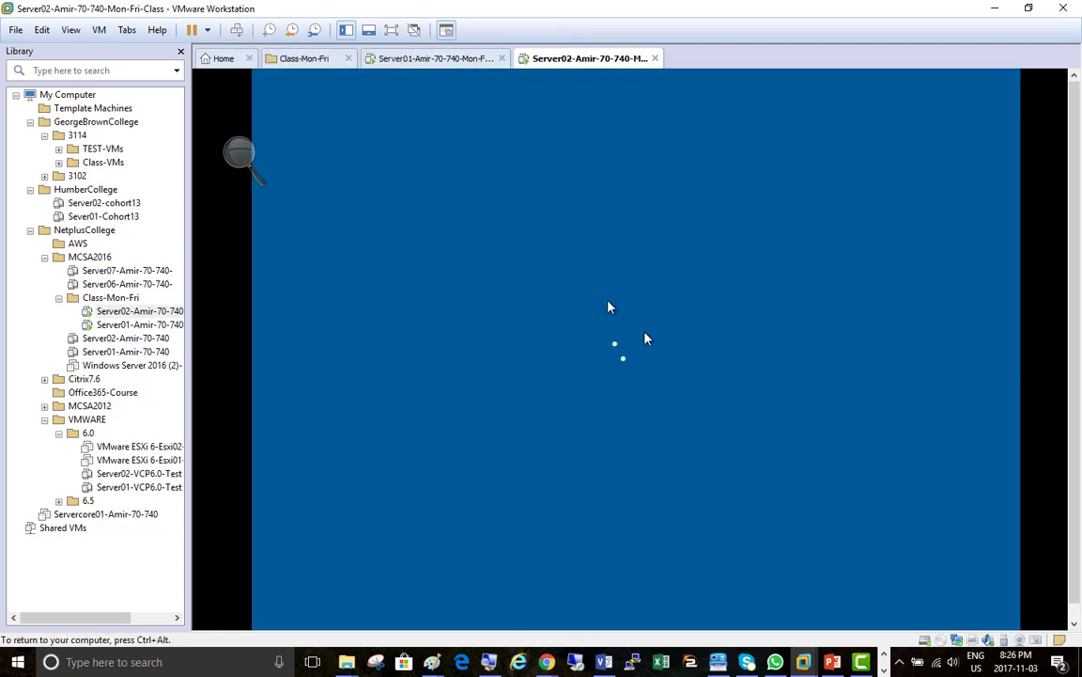
type("Pa$$w0rd")
key("Return")
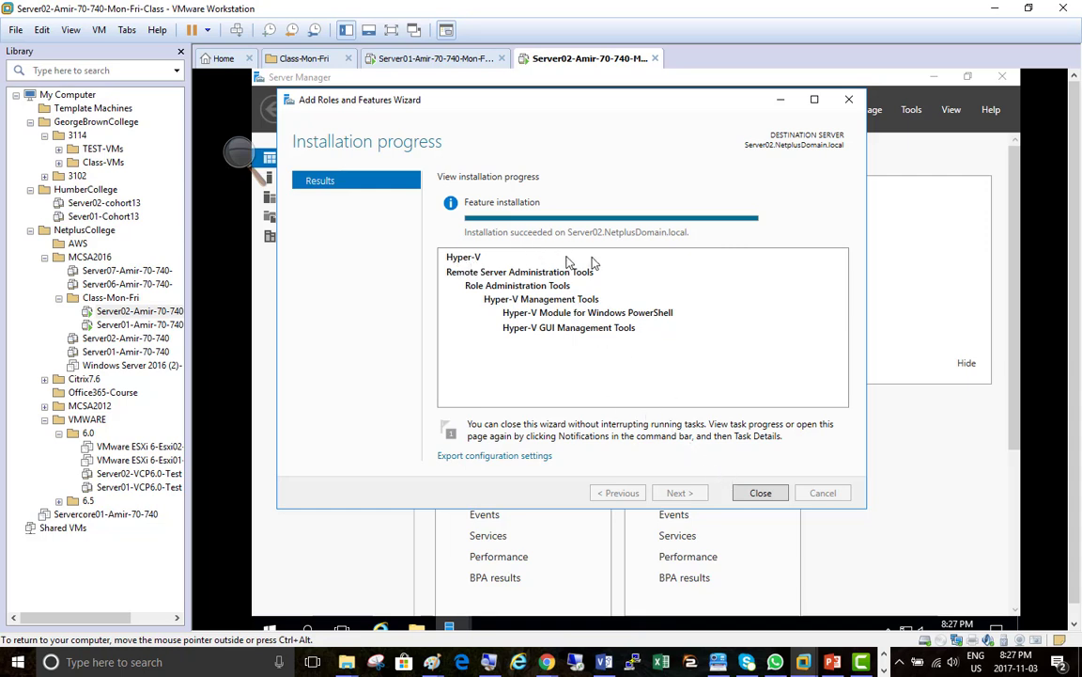
Check that Hyper-V installed successfully and close the Add Roles wizard
left_click(489, 661)
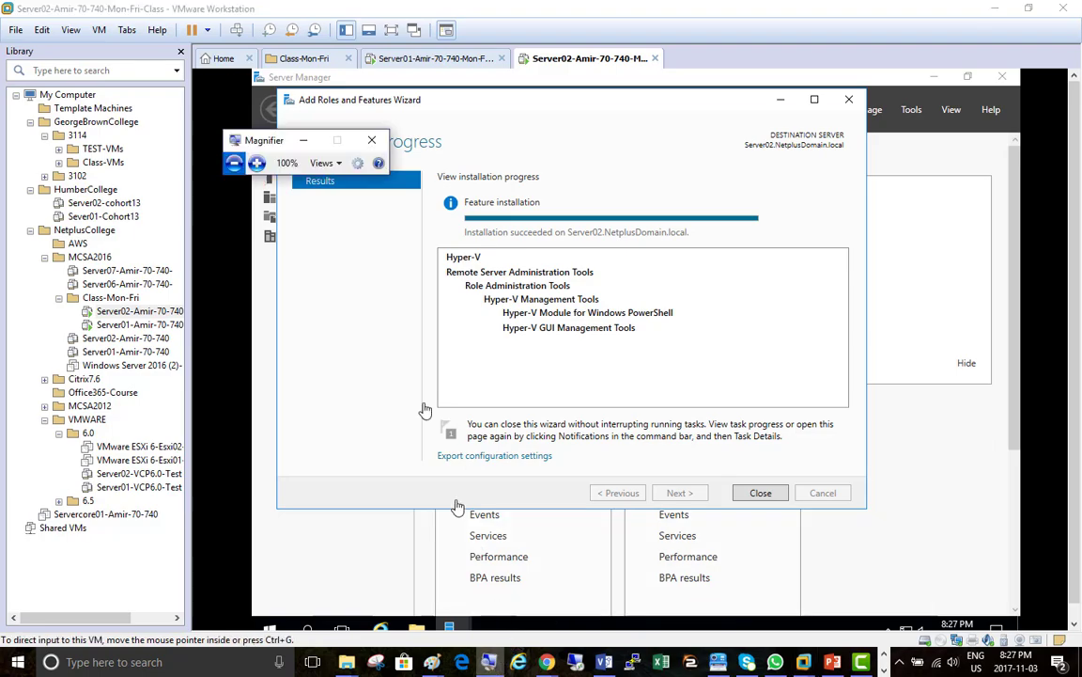
left_click(256, 163)
left_click(257, 162)
left_click(256, 162)
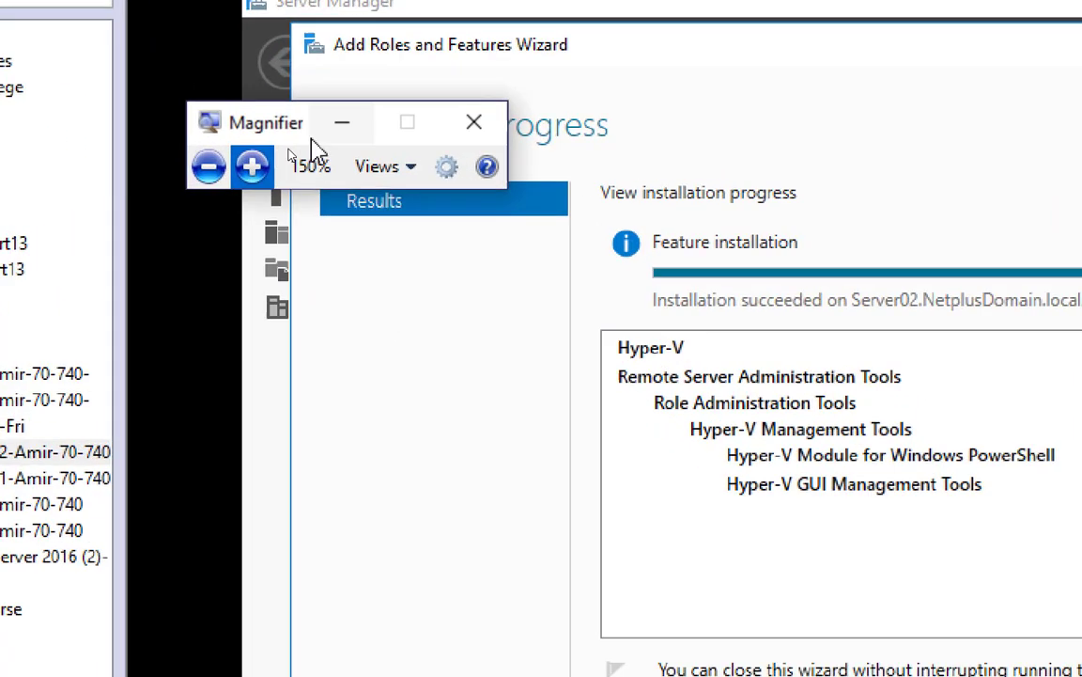
left_click(341, 124)
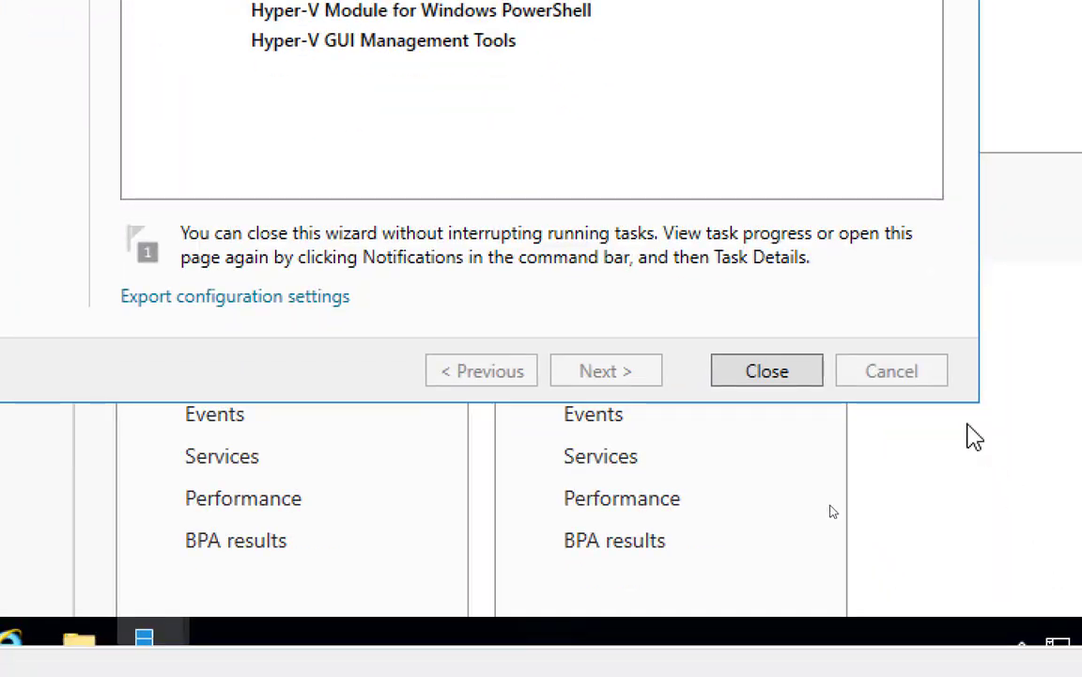
left_click(767, 370)
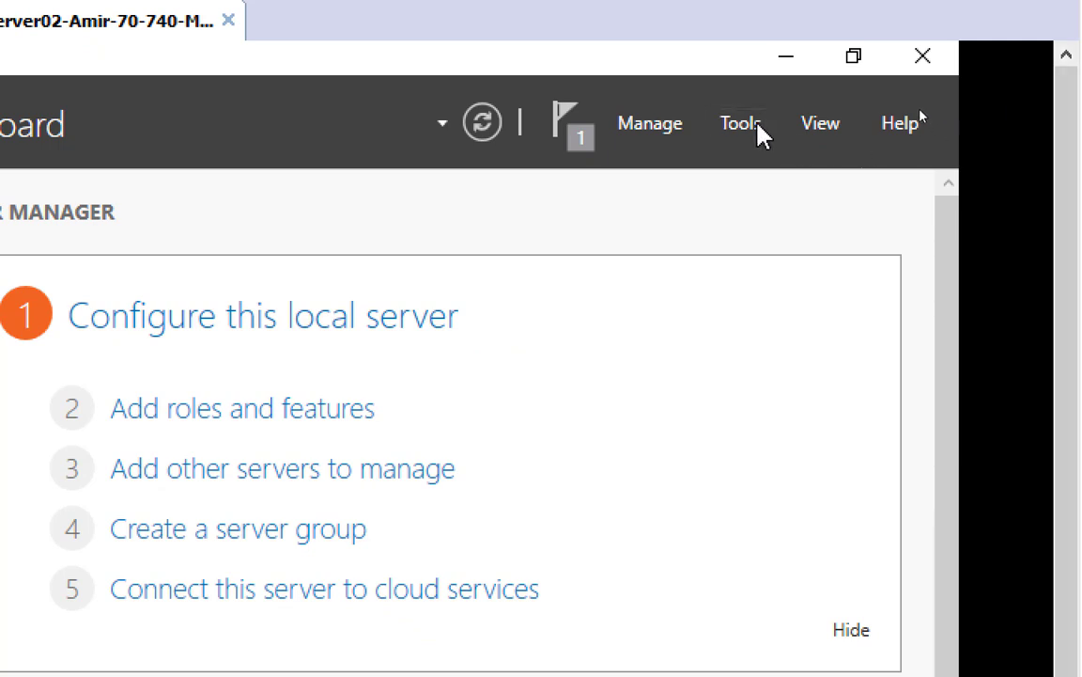
Launch Hyper-V Manager from Server Manager's Tools and select SERVER02 to view its empty VM list
left_click(758, 128)
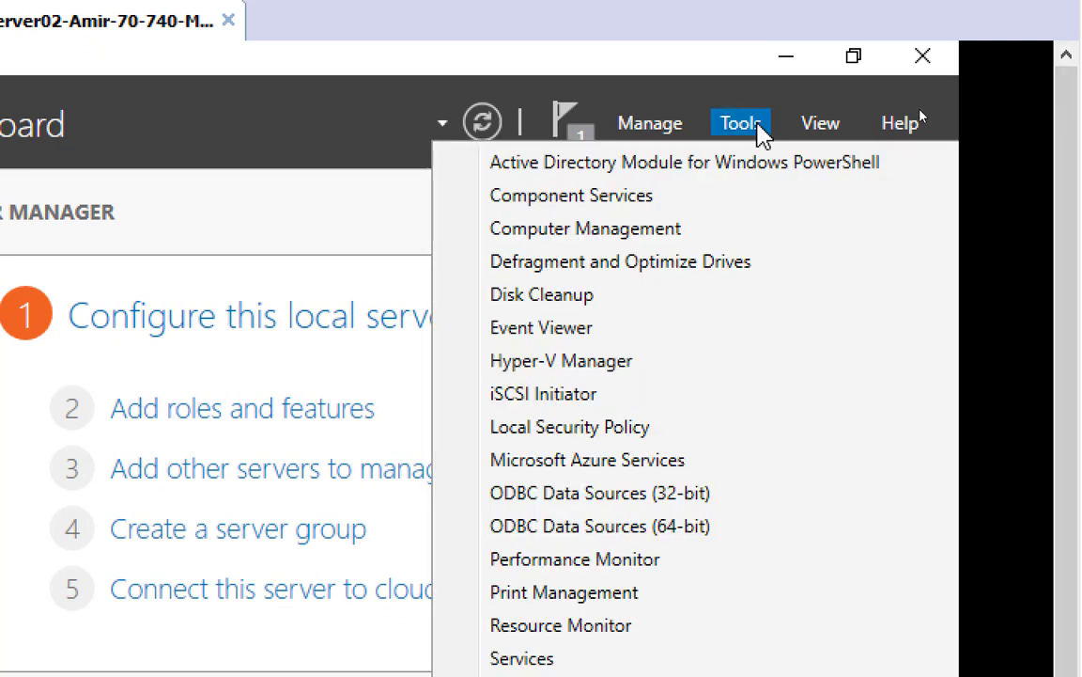
left_click(724, 370)
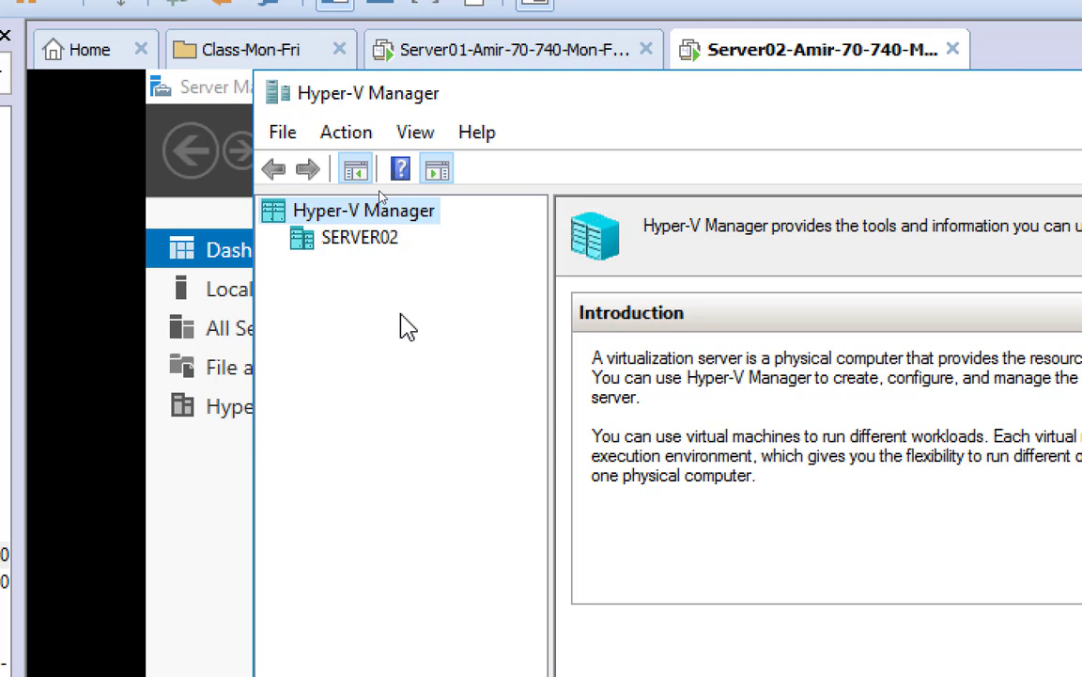
left_click(383, 242)
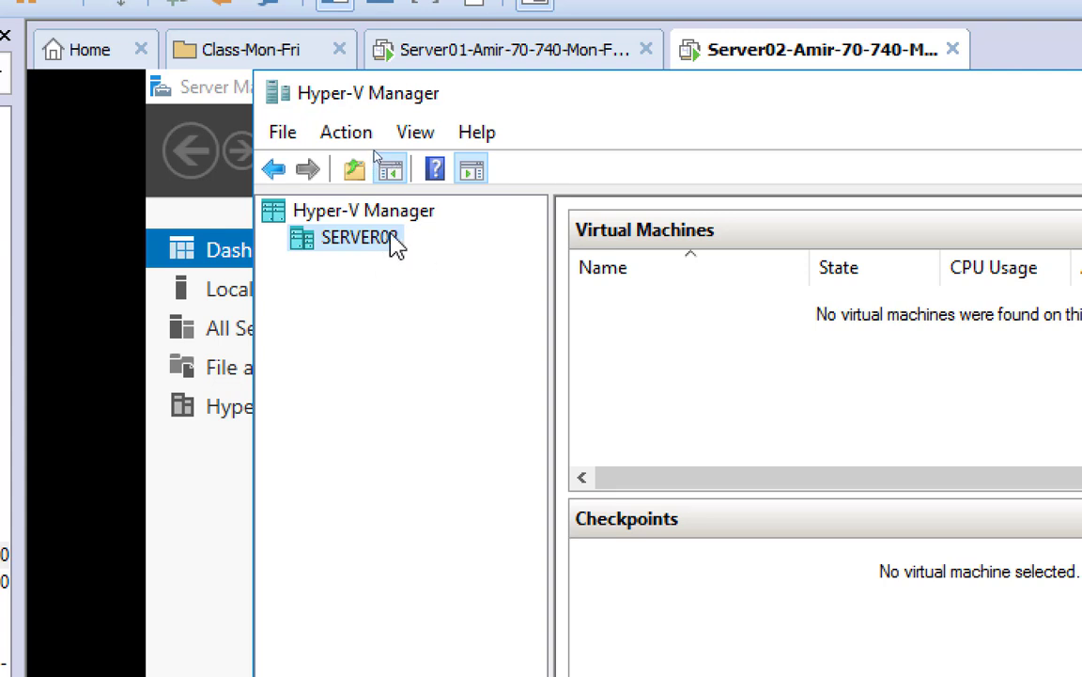
Show SERVER02's context menu with the New > Virtual Machine option visible
right_click(394, 243)
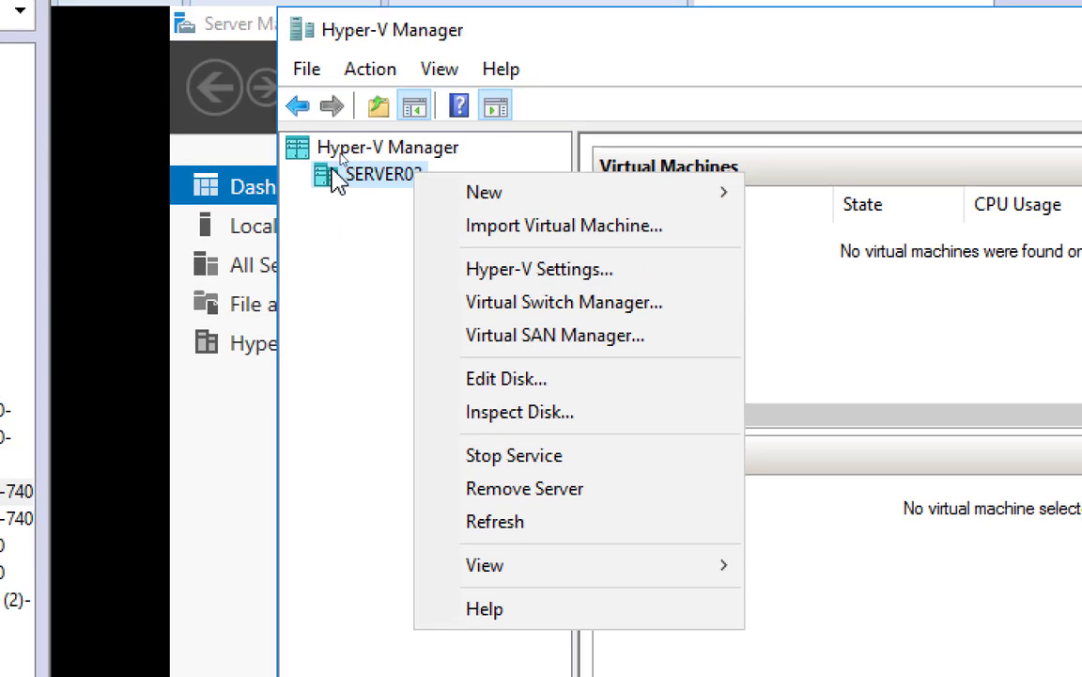
right_click(389, 193)
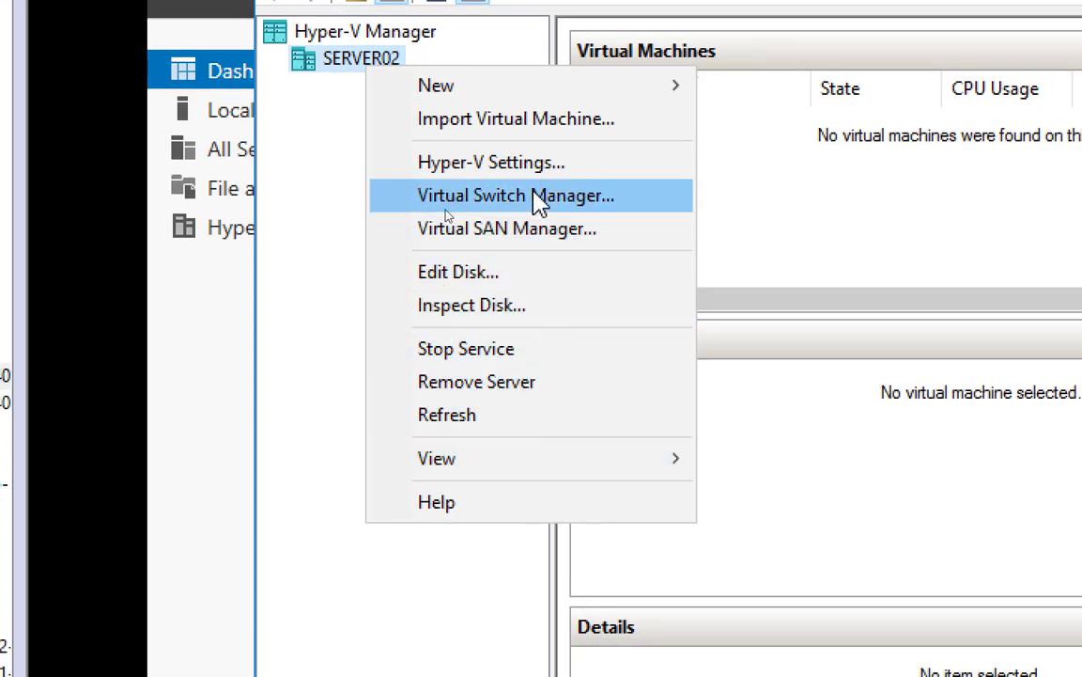
mouse_move(536, 88)
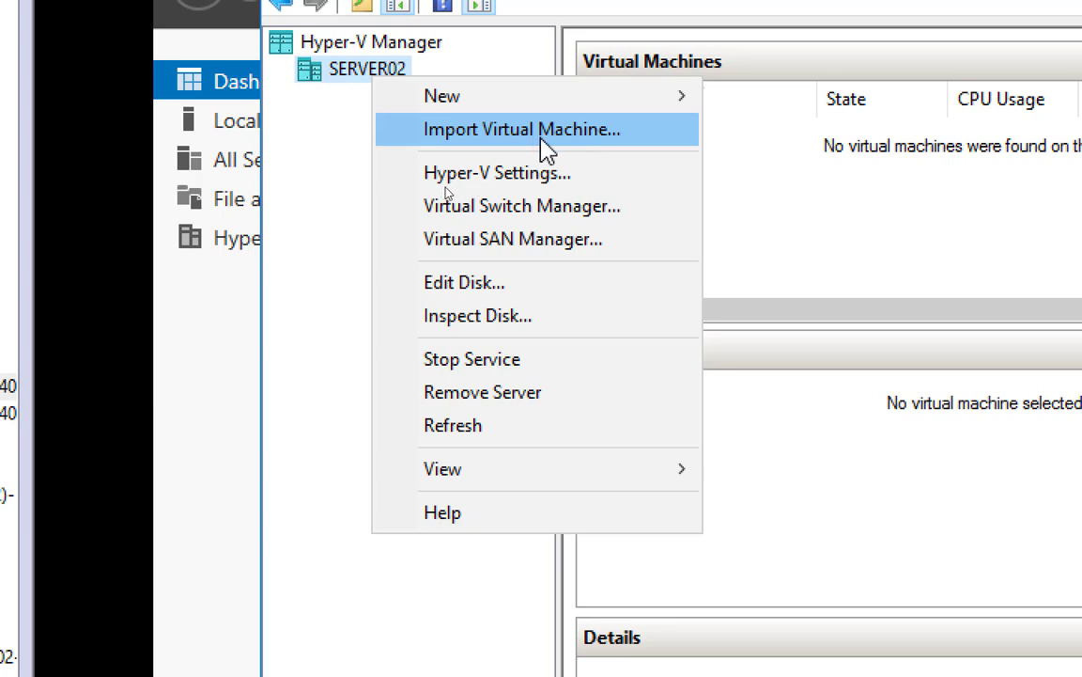
mouse_move(529, 101)
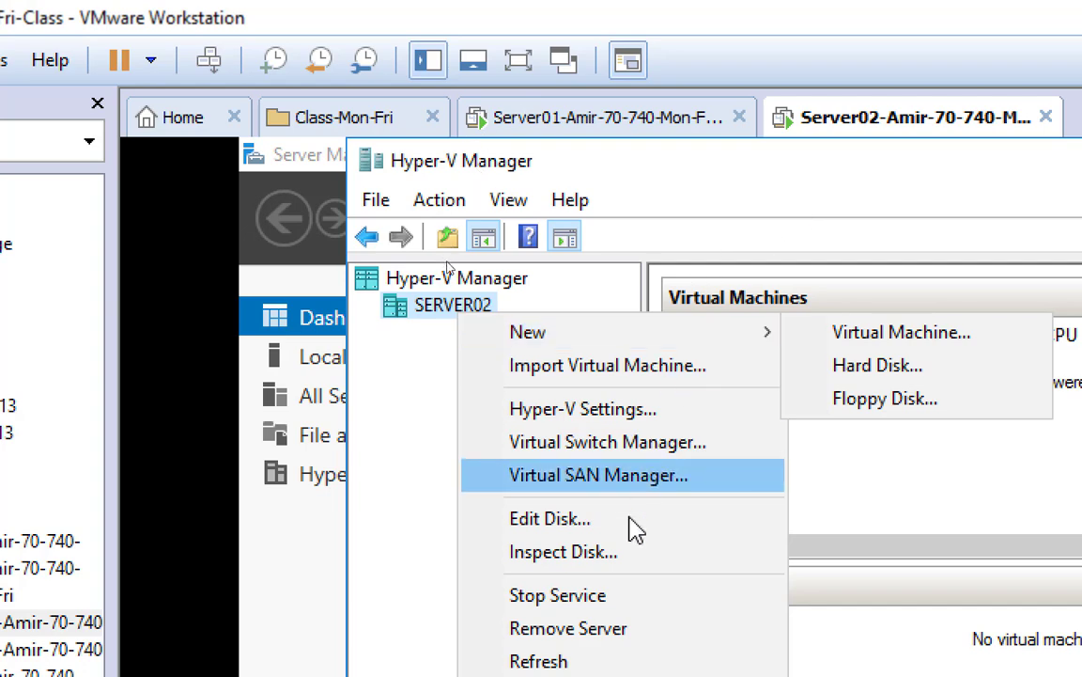
mouse_move(592, 348)
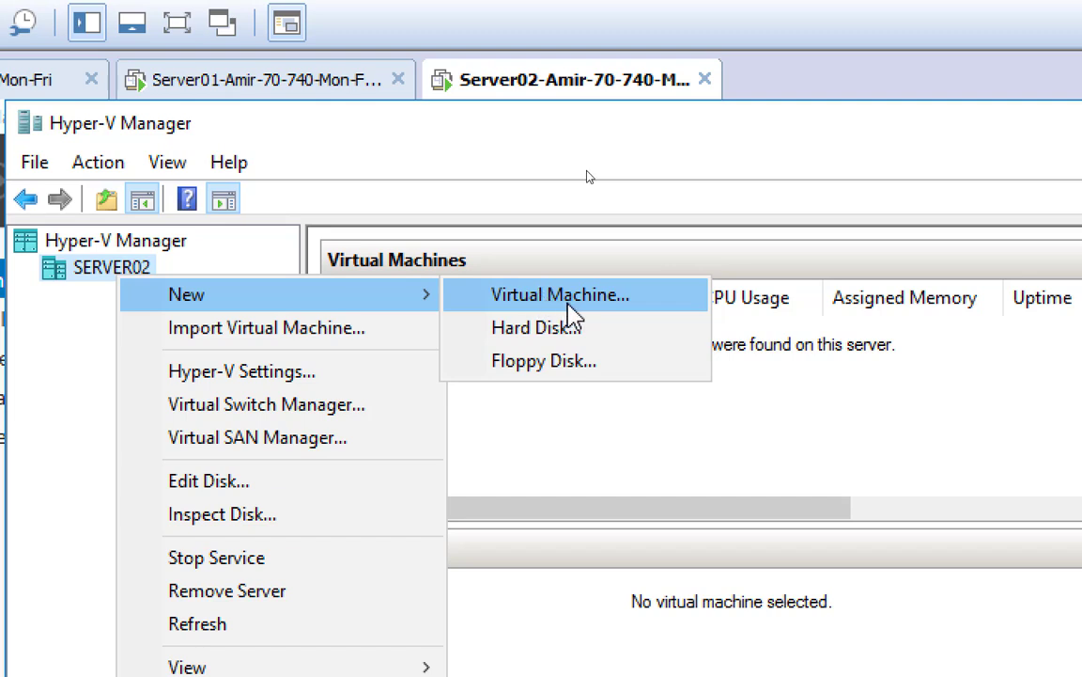
Launch the New Virtual Machine Wizard, pass Before You Begin, and enter VM01 as the name
left_click(569, 305)
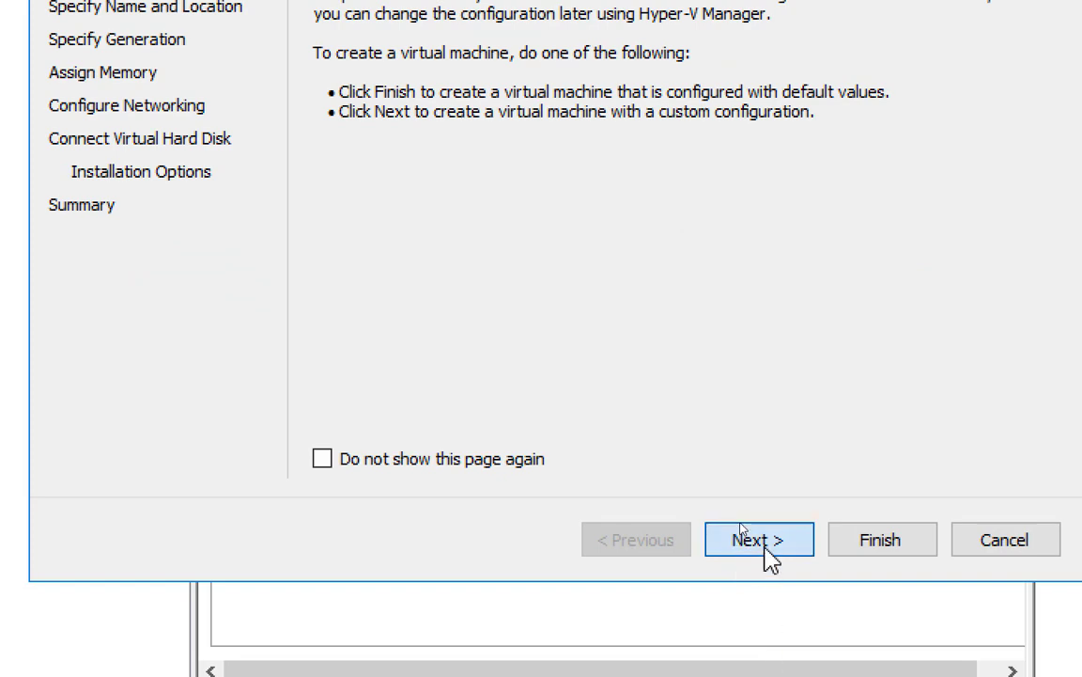
left_click(763, 543)
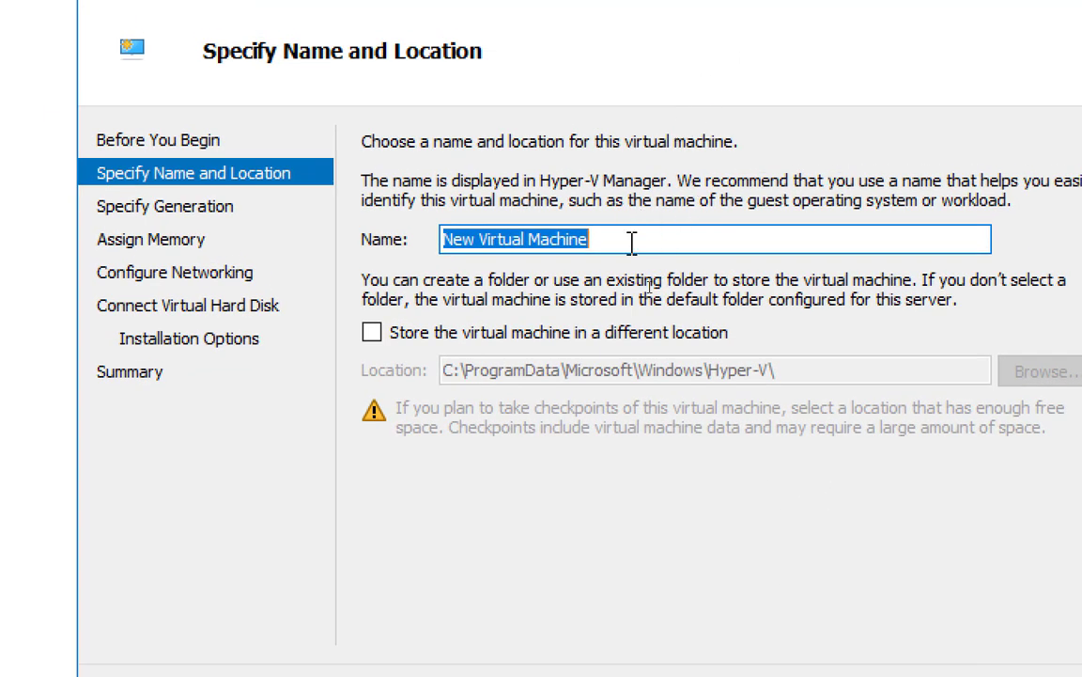
type("VM01")
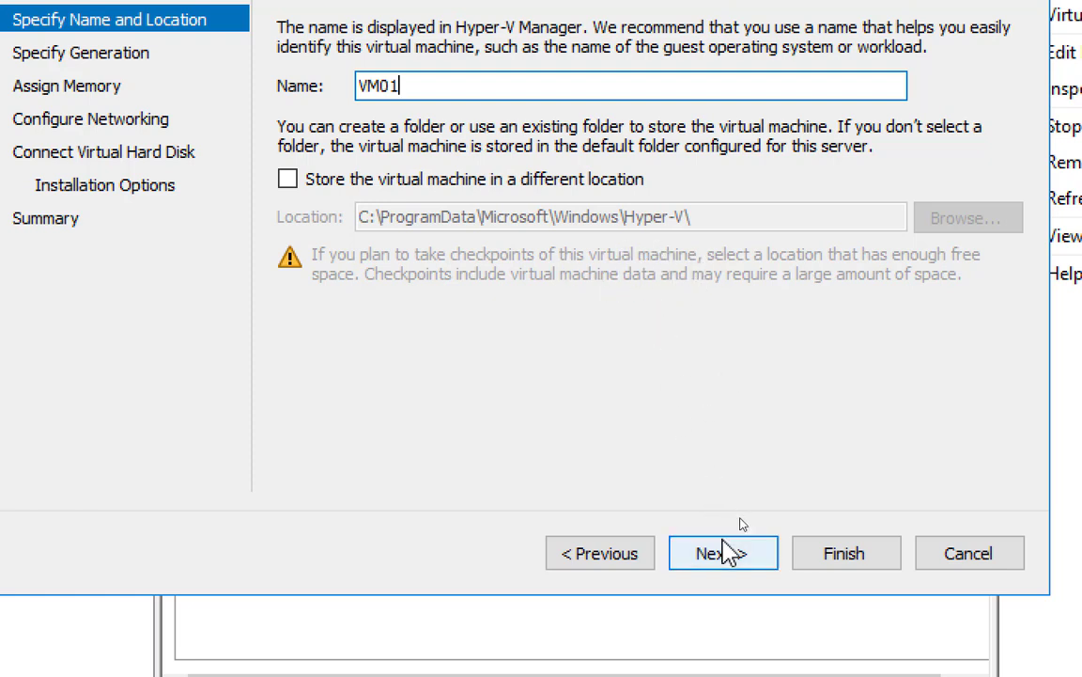
Advance the wizard to Specify Generation and reset Magnifier zoom from 150% to 100%
left_click(723, 555)
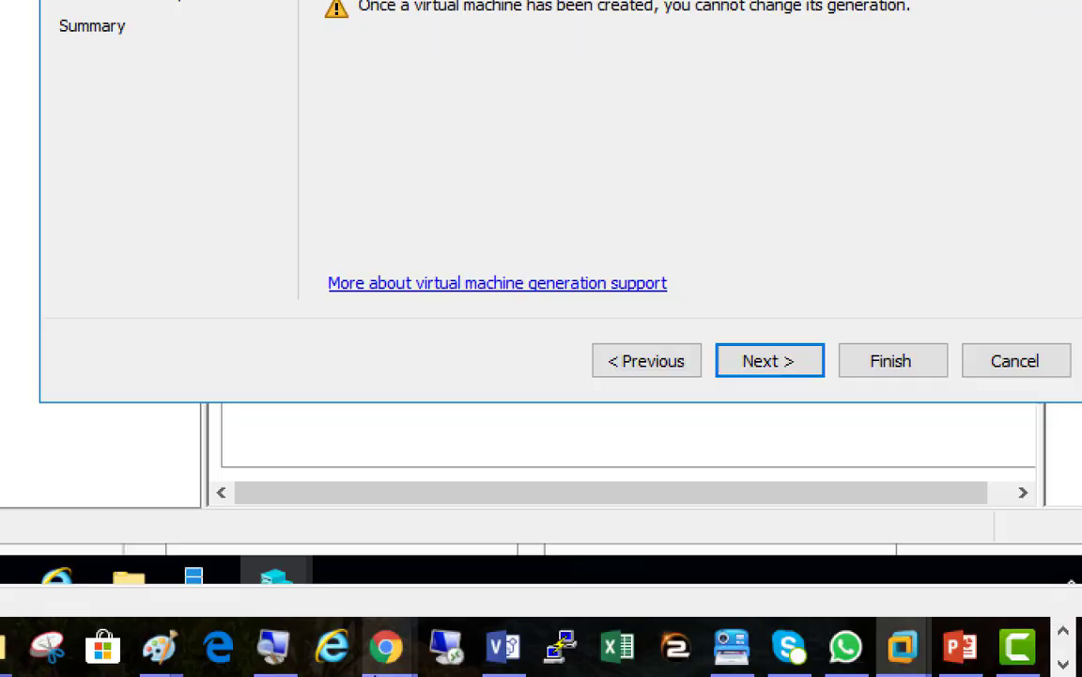
left_click(272, 648)
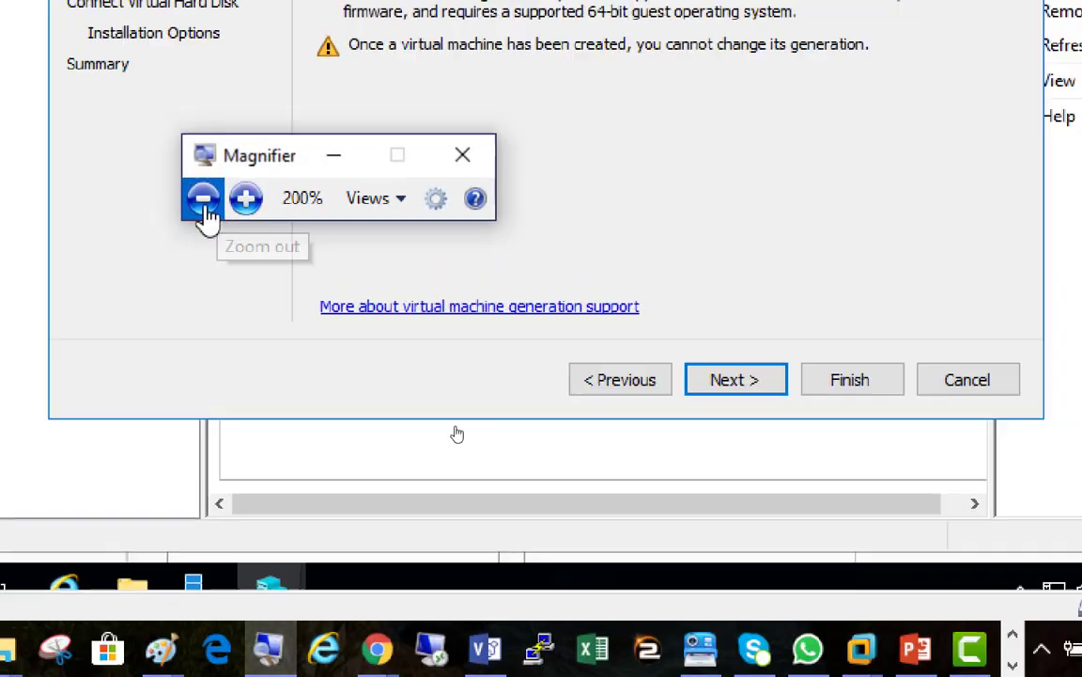
left_click(203, 197)
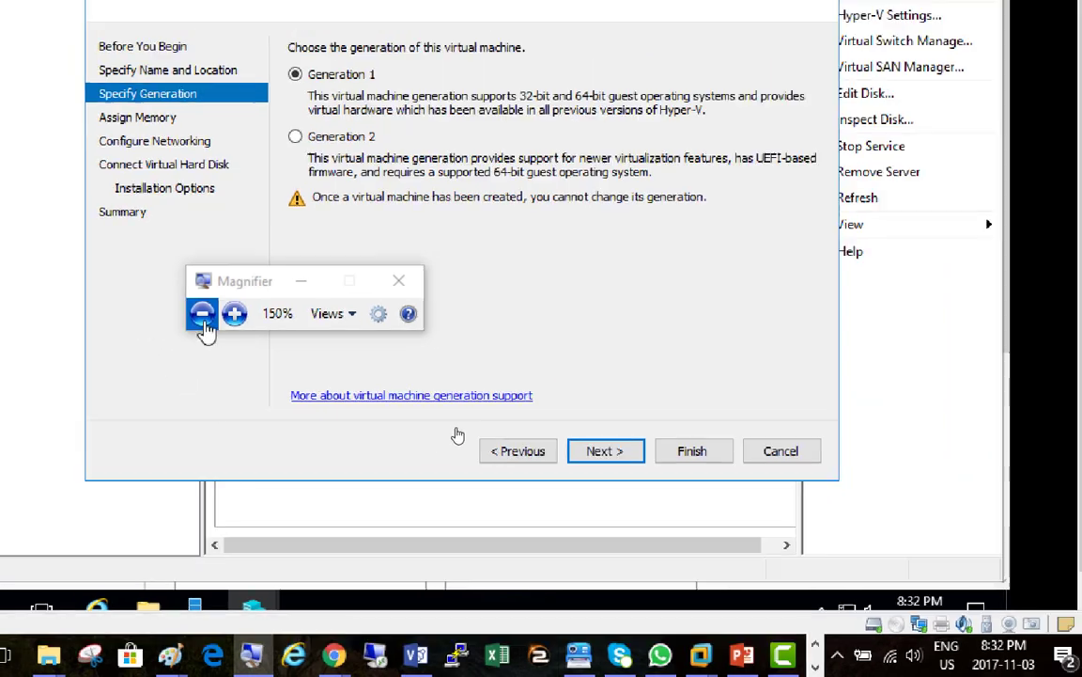
left_click(202, 318)
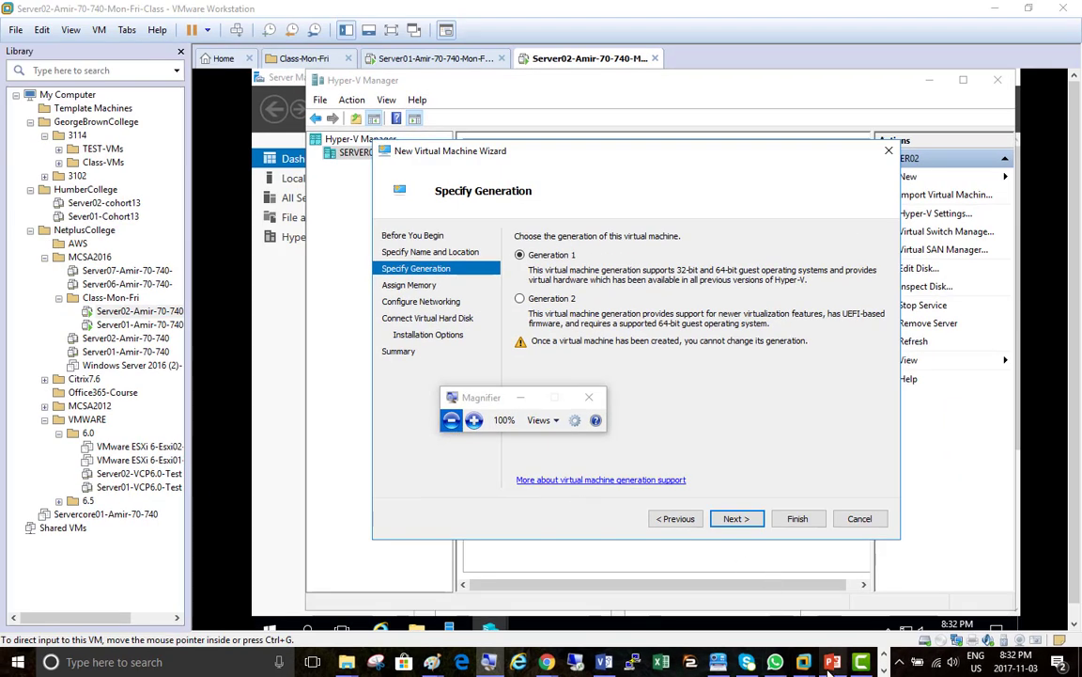
Duplicate the VMServer01 Hyper-V server shape in Visio and drag the copy left of the original
left_click(571, 531)
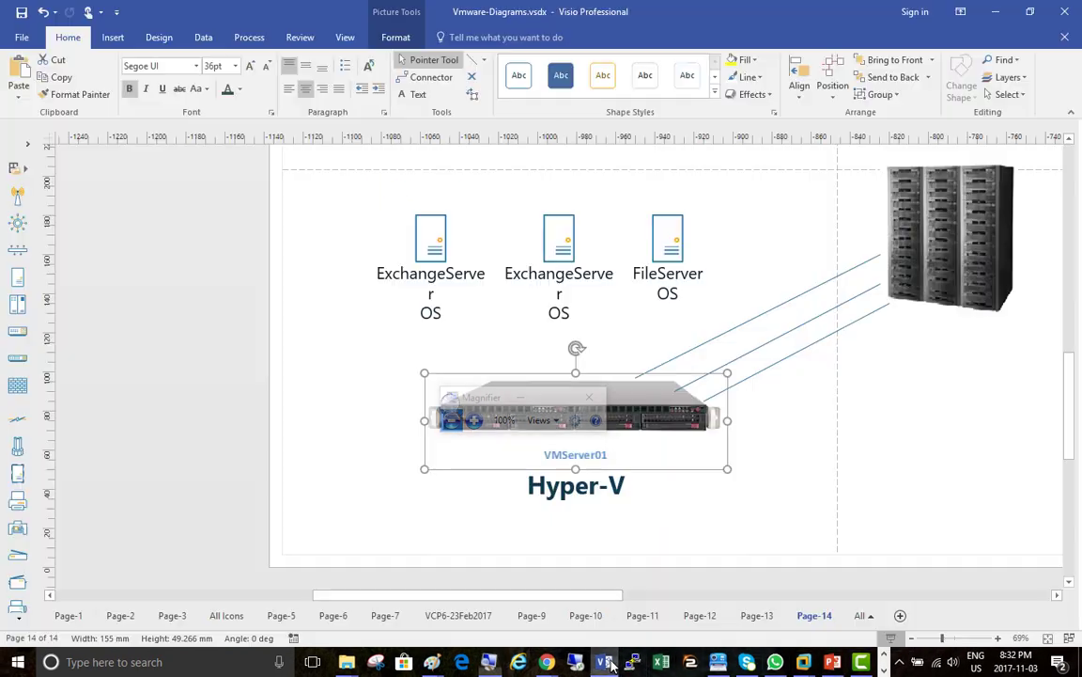
key("Escape")
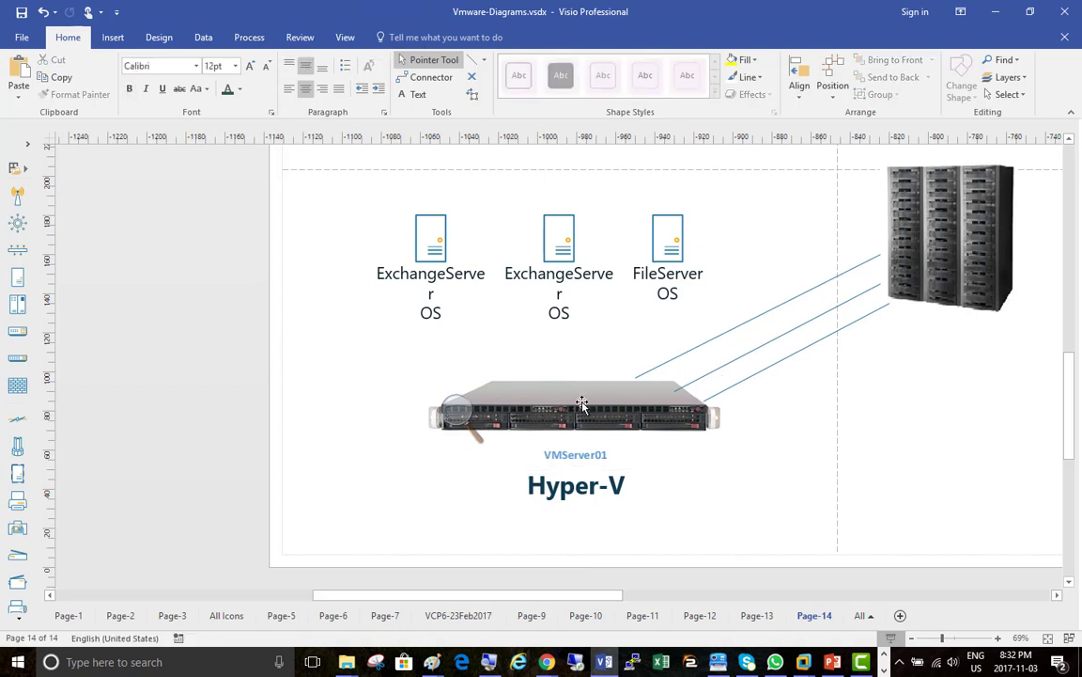
left_click(591, 408)
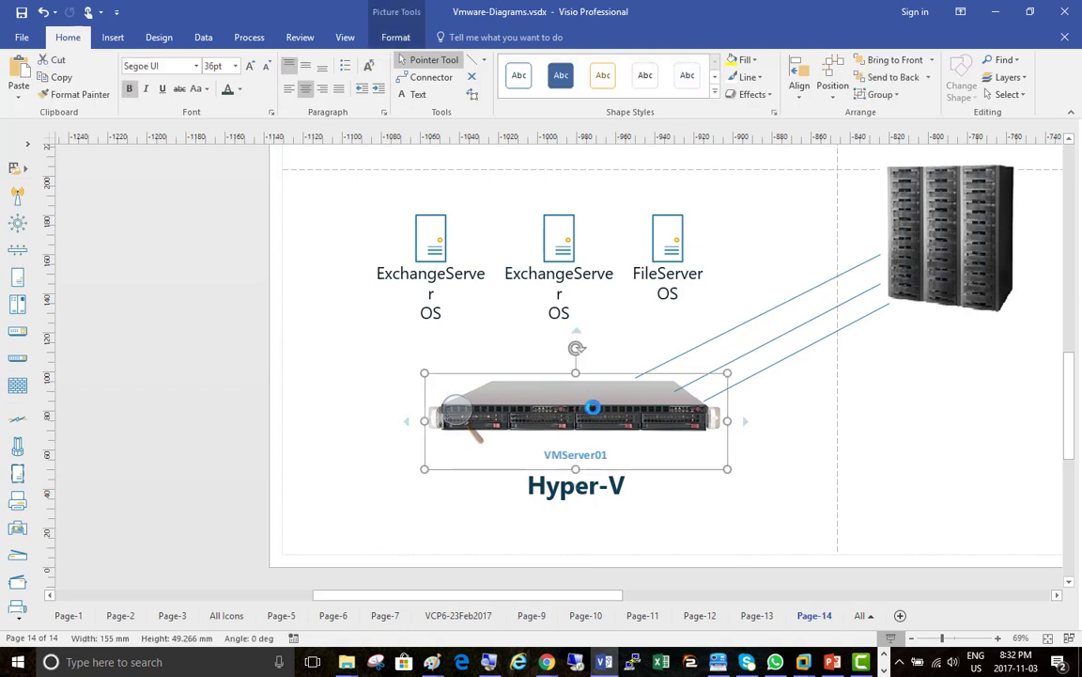
key("ctrl+d")
left_click_drag(612, 434, 242, 396)
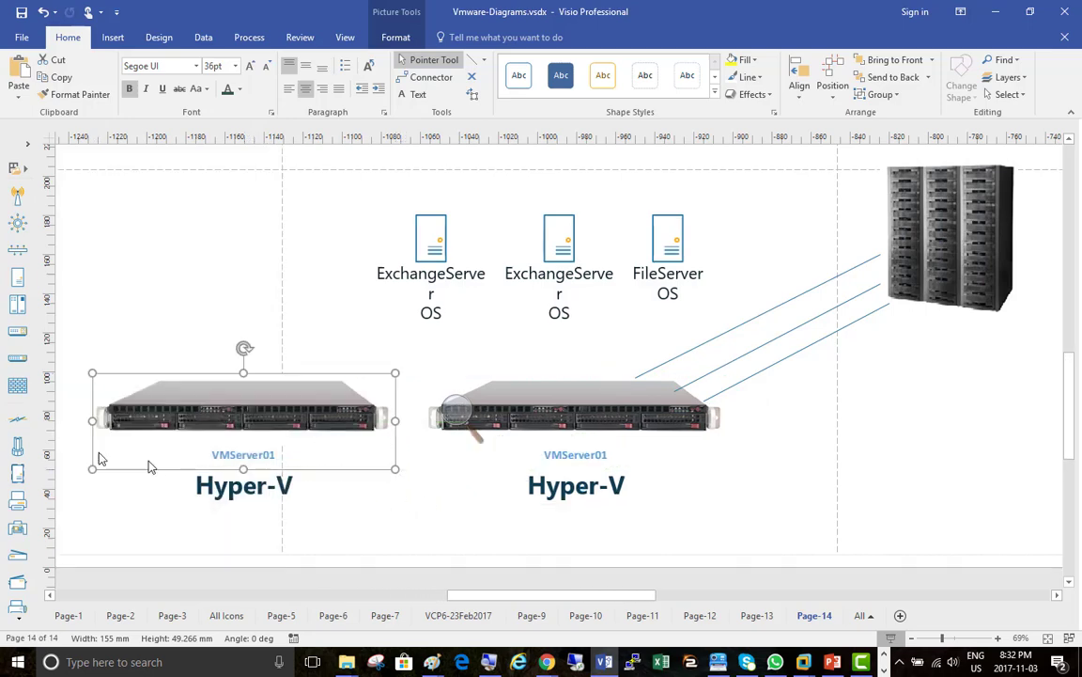
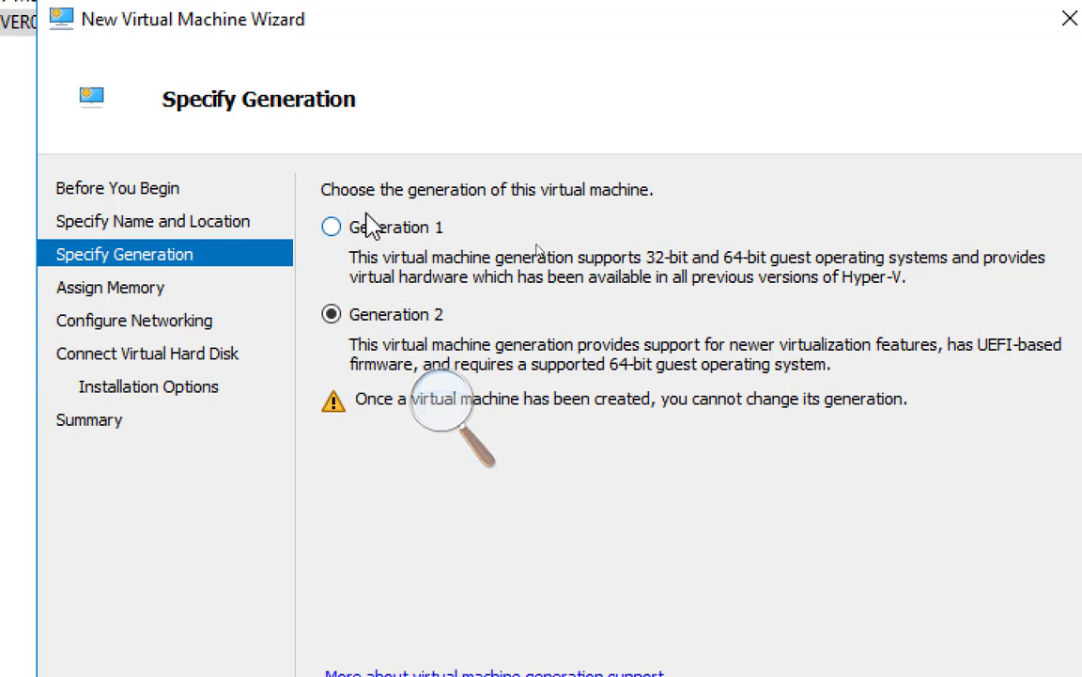
Try Generation 1, settle on Generation 2, and move to the Assign Memory page
left_click(442, 229)
left_click(399, 317)
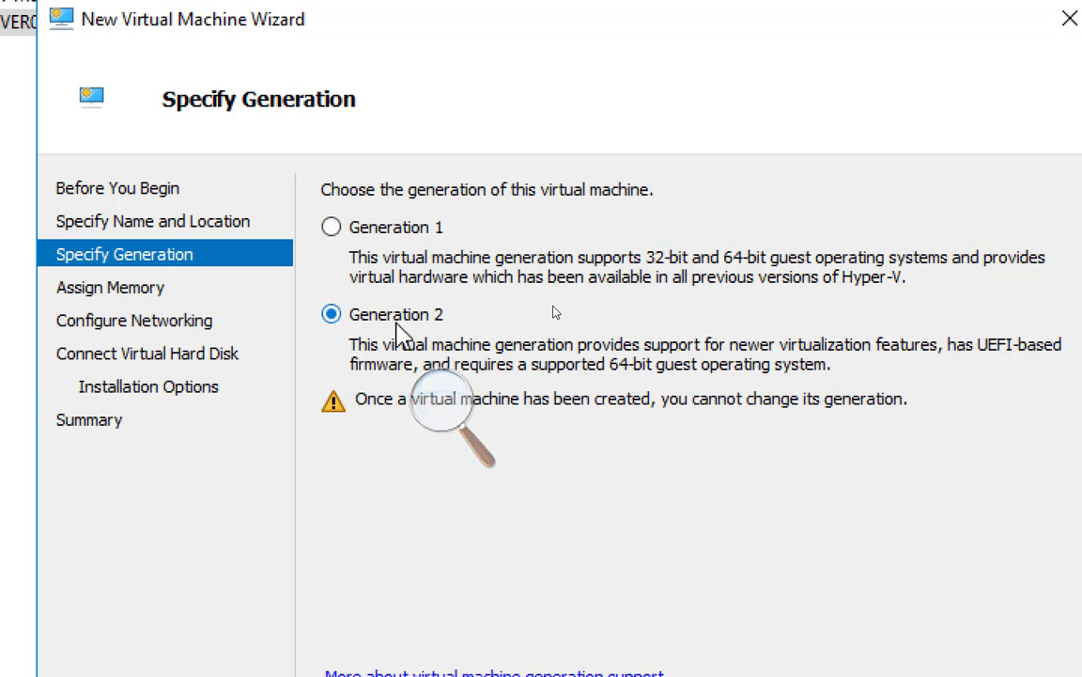
left_click(380, 231)
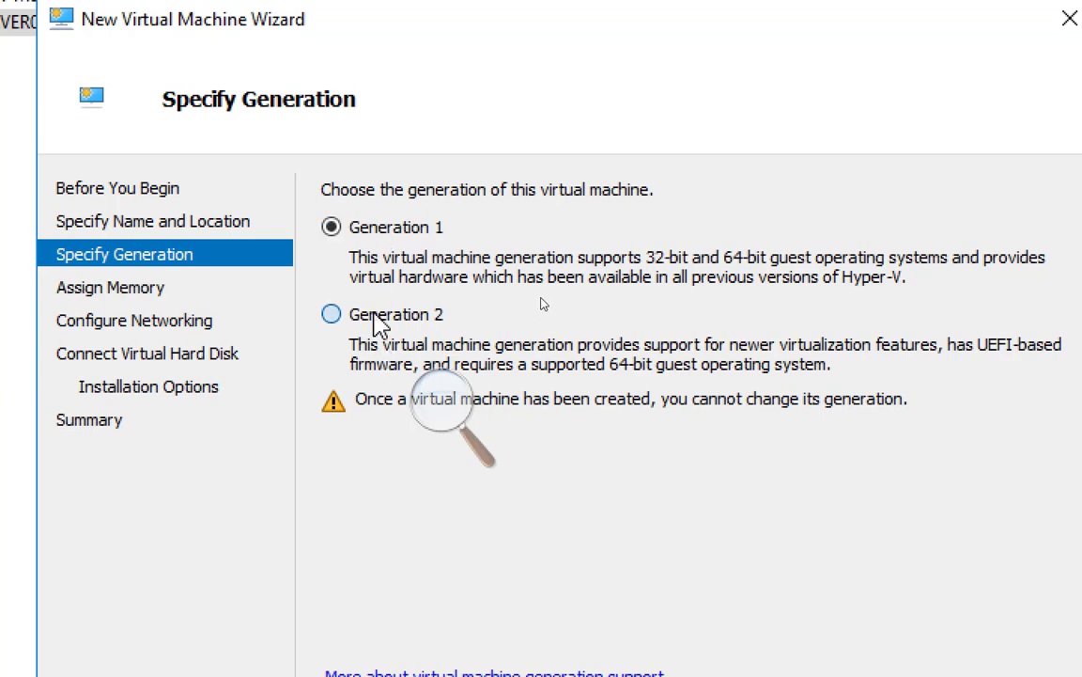
left_click(376, 317)
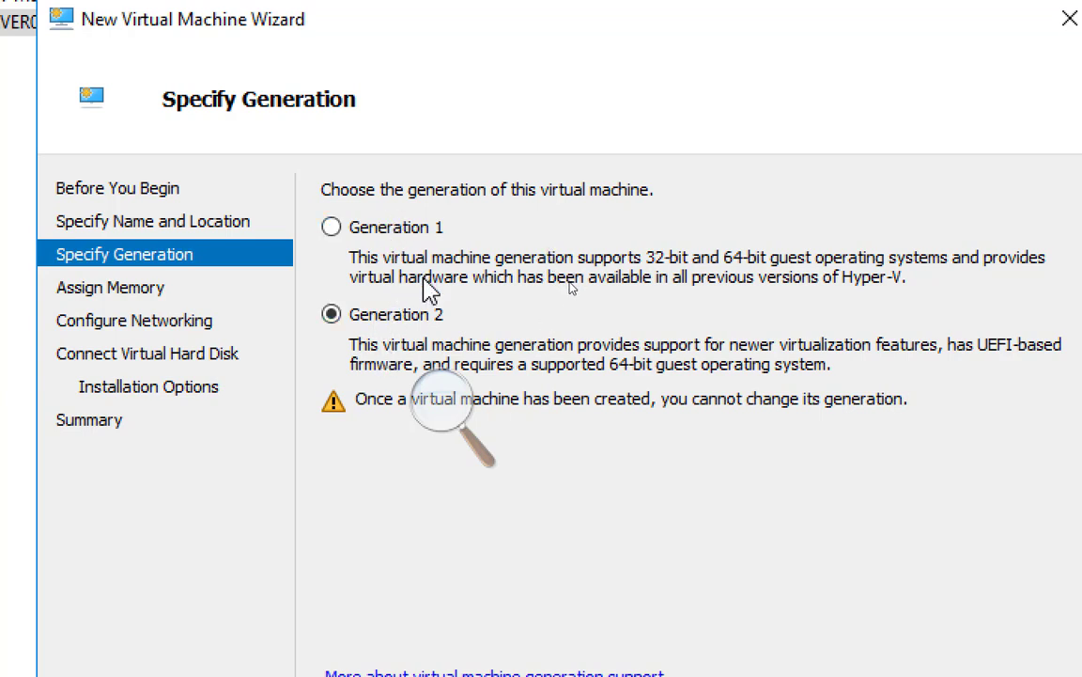
left_click(443, 404)
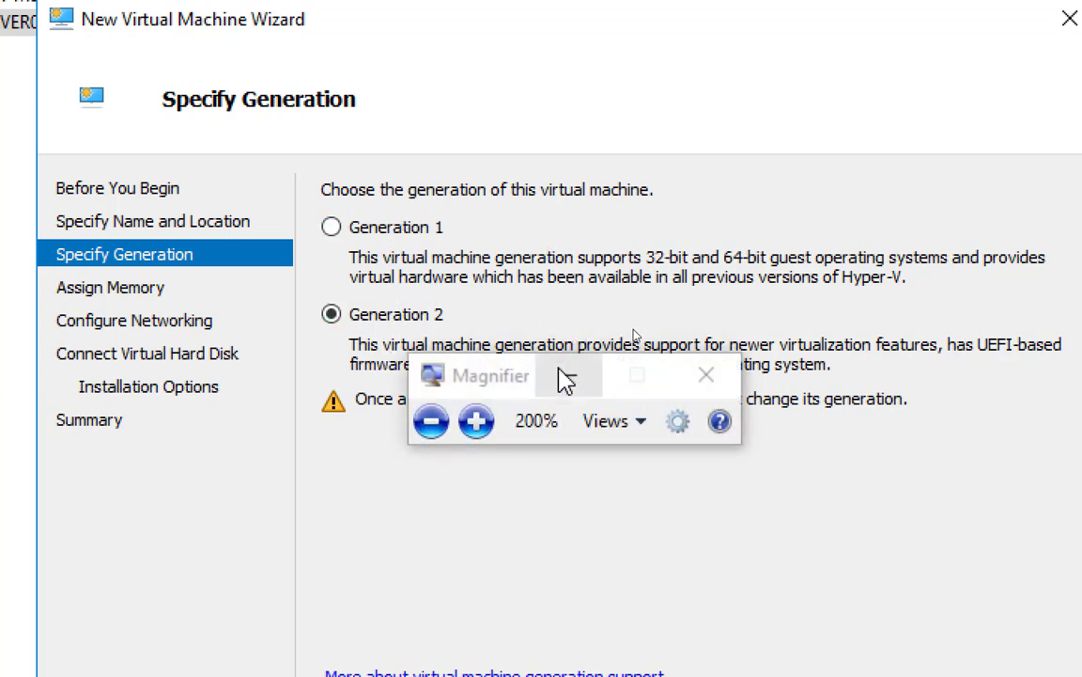
left_click(573, 379)
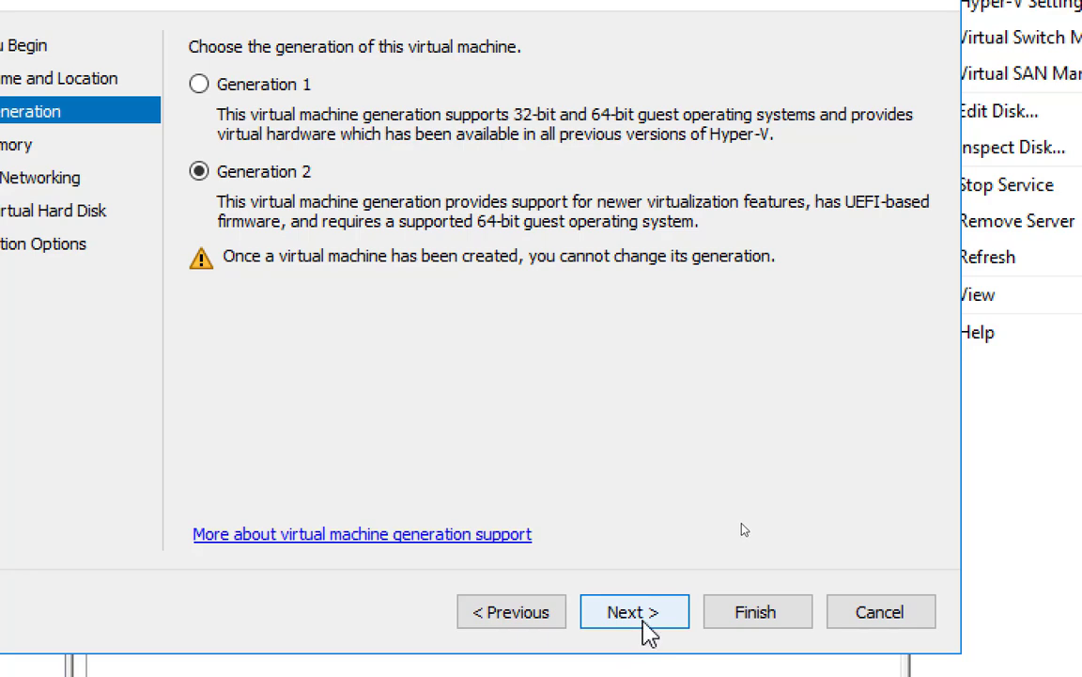
left_click(646, 613)
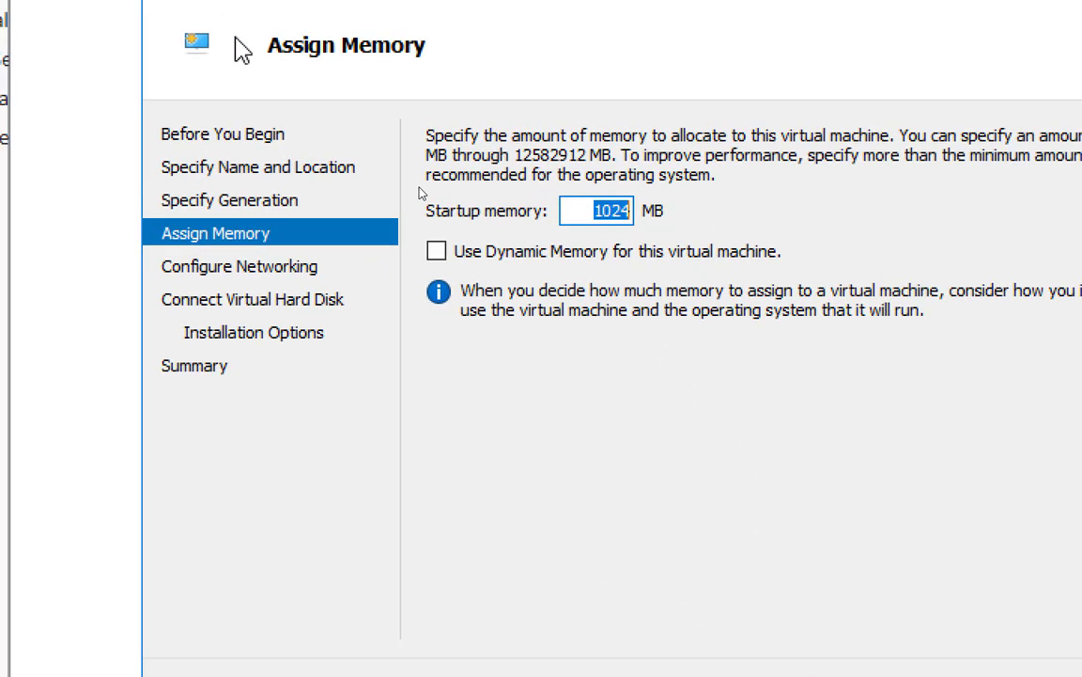
Enable Dynamic Memory and re-enter the startup memory value as 1024 MB
left_click(437, 252)
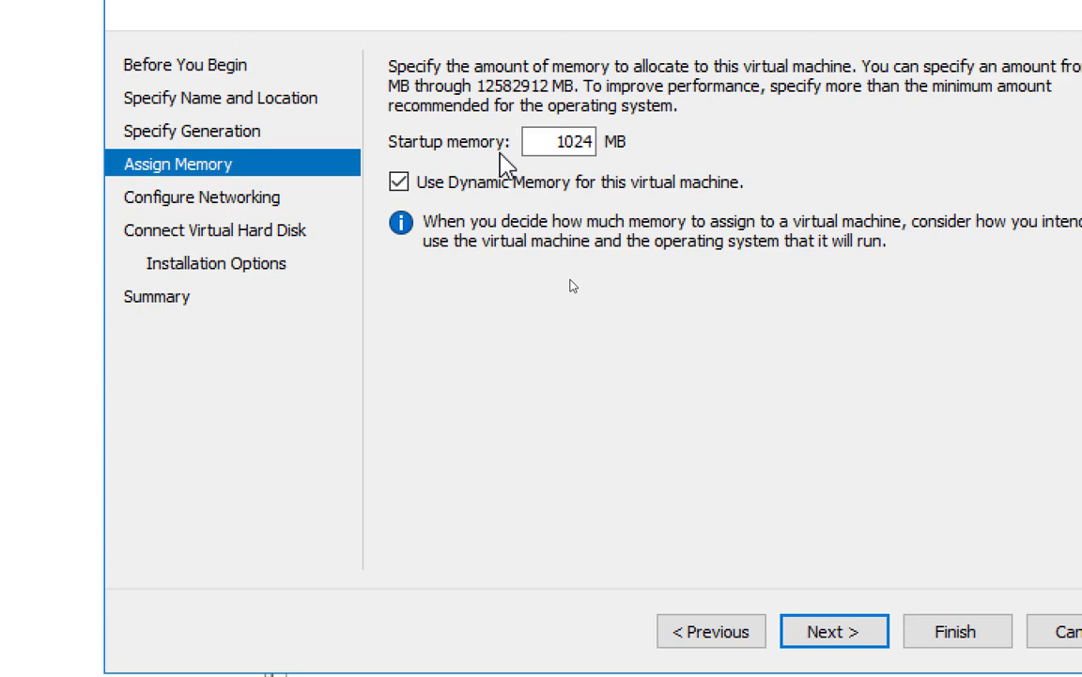
left_click_drag(556, 141, 565, 141)
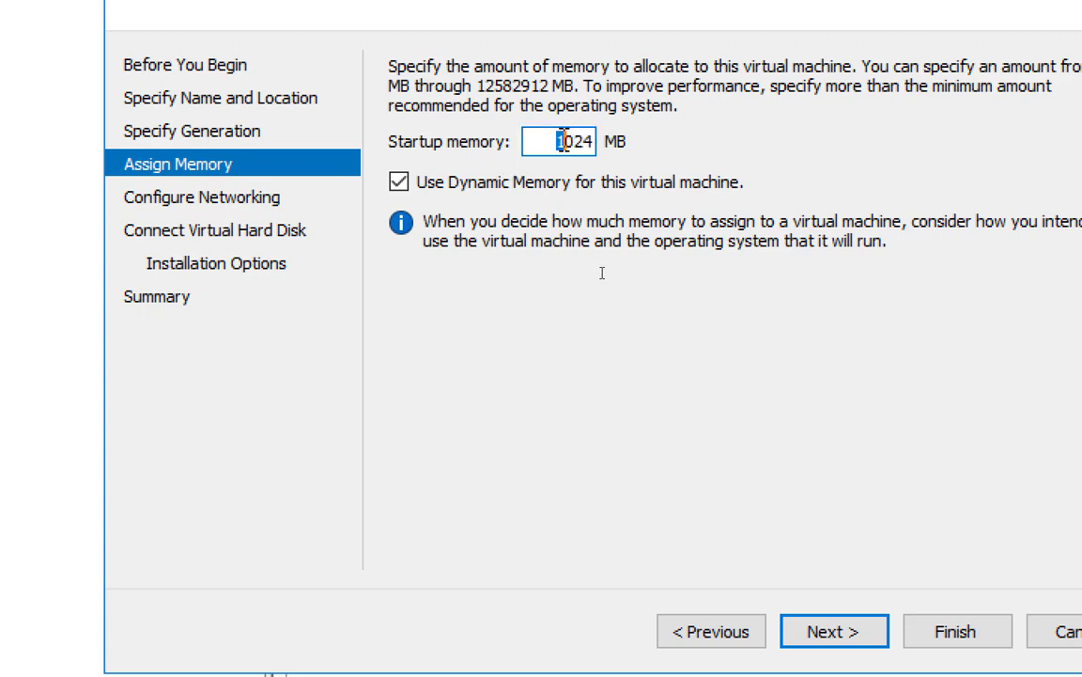
type("4")
key("BackSpace")
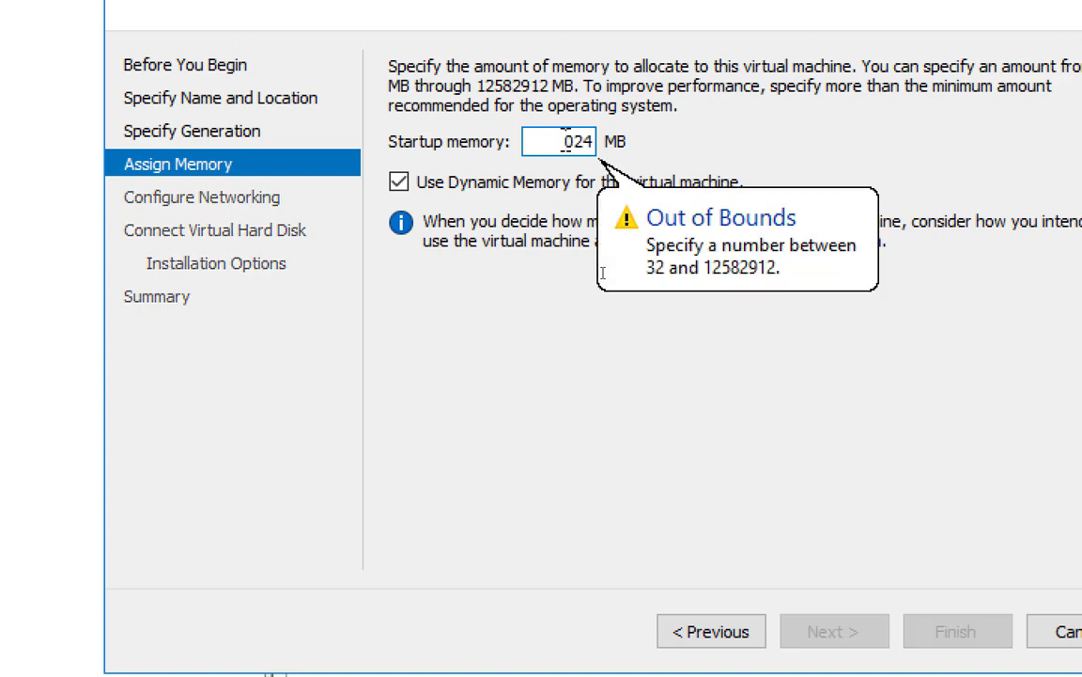
type("10")
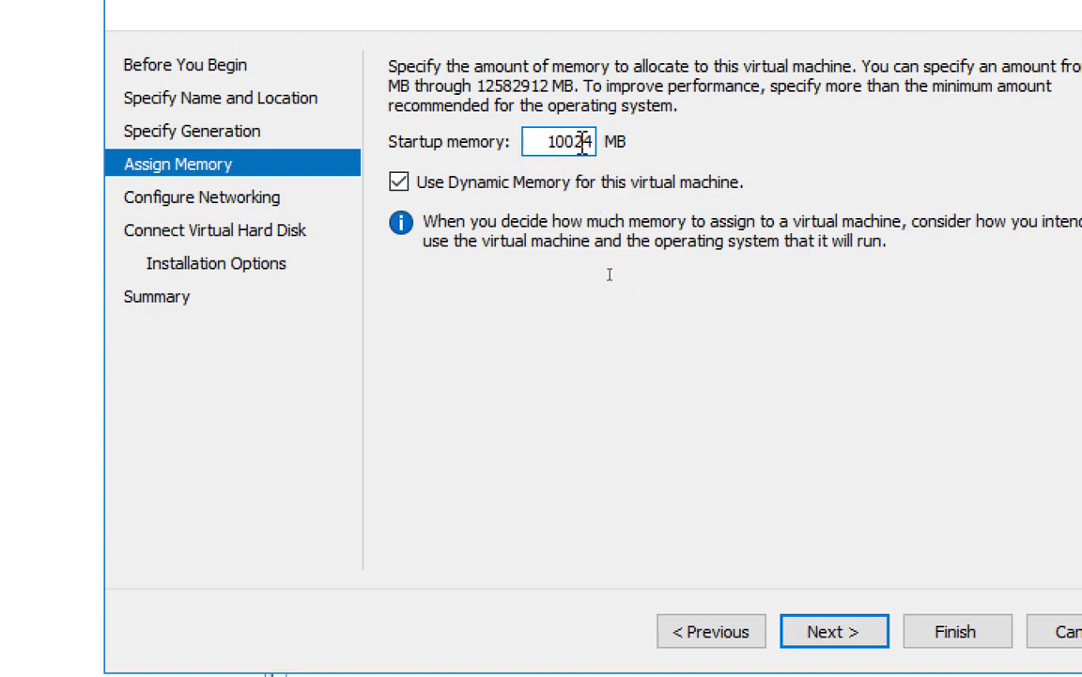
left_click_drag(568, 141, 516, 141)
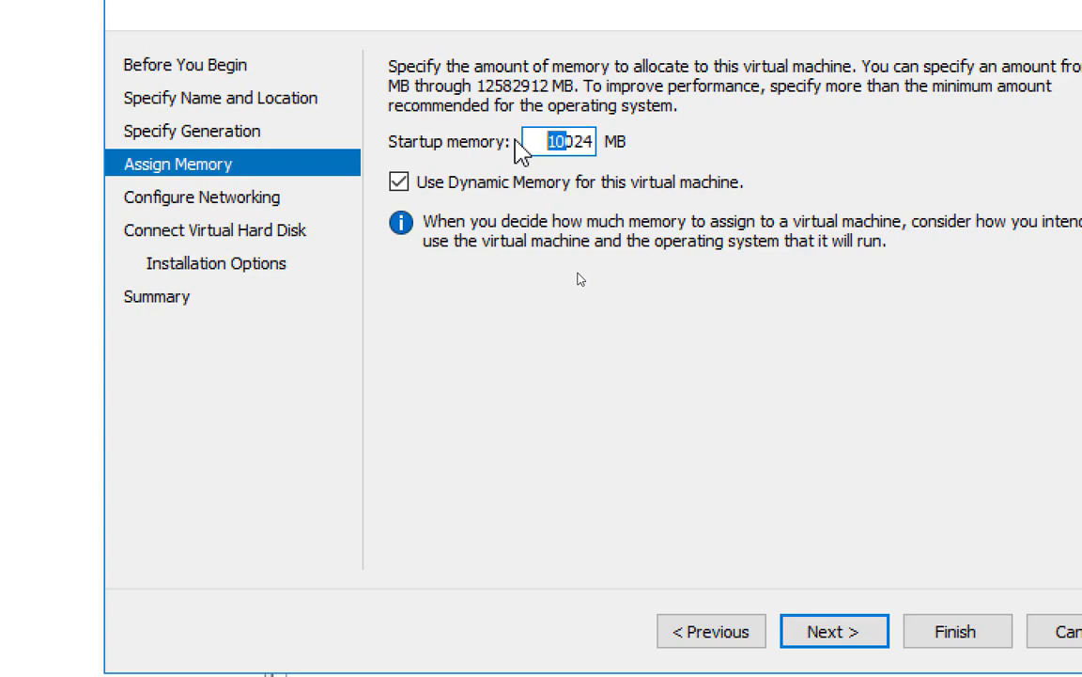
type("1")
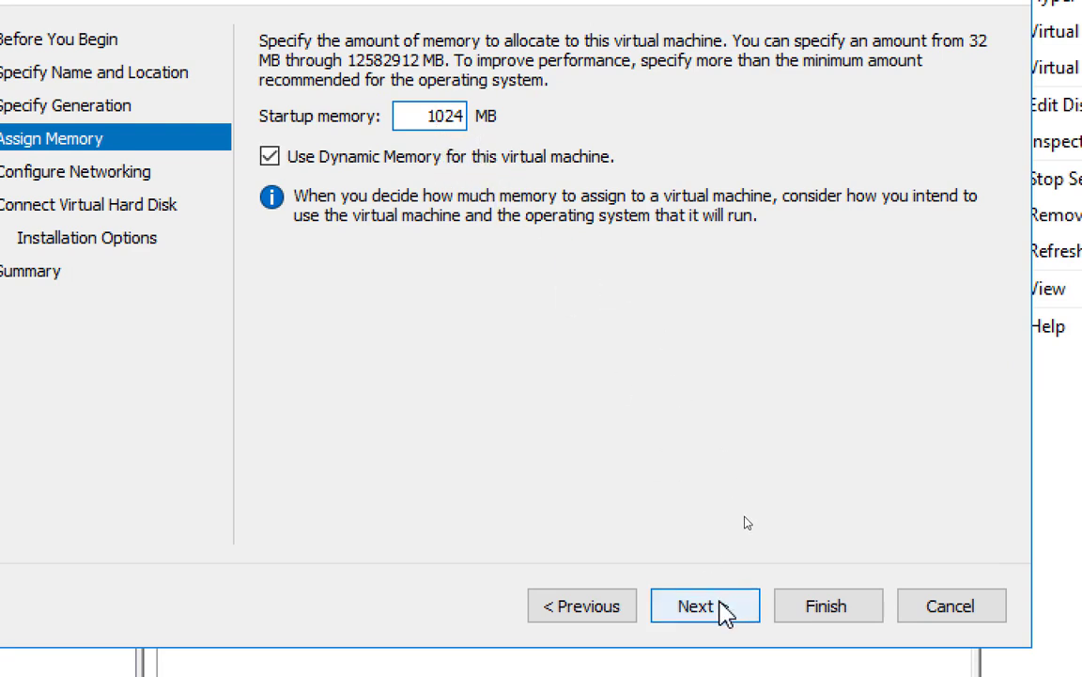
On Configure Networking, choose the Intel(R) 82574L Gigabit Network Connection - Virtual Switch connection
left_click(725, 611)
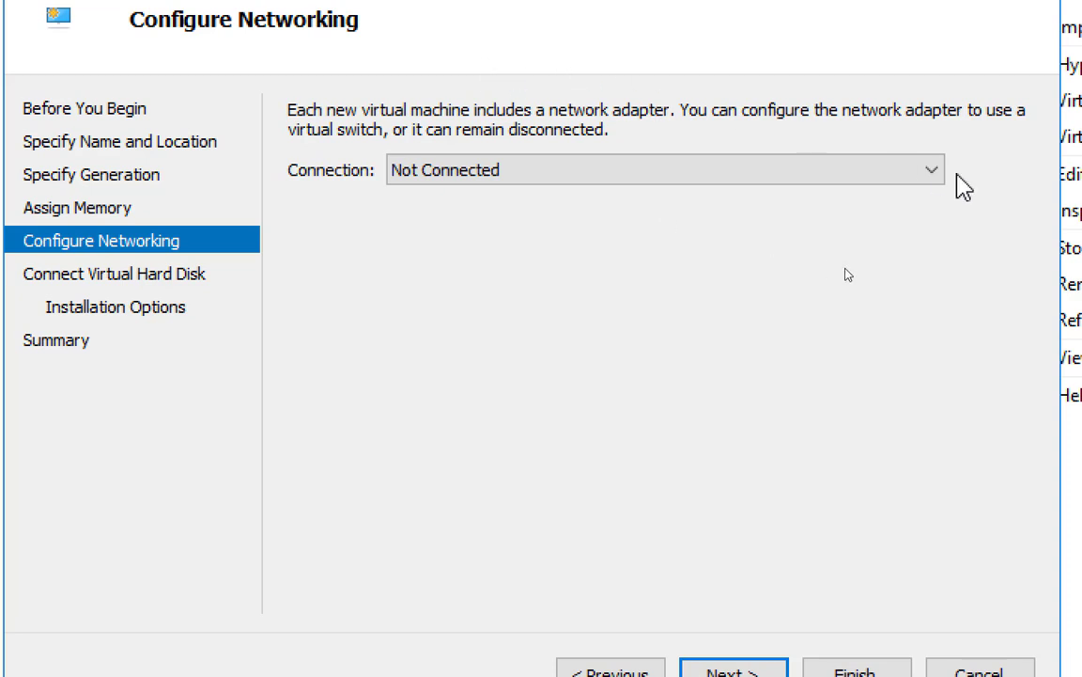
left_click(932, 184)
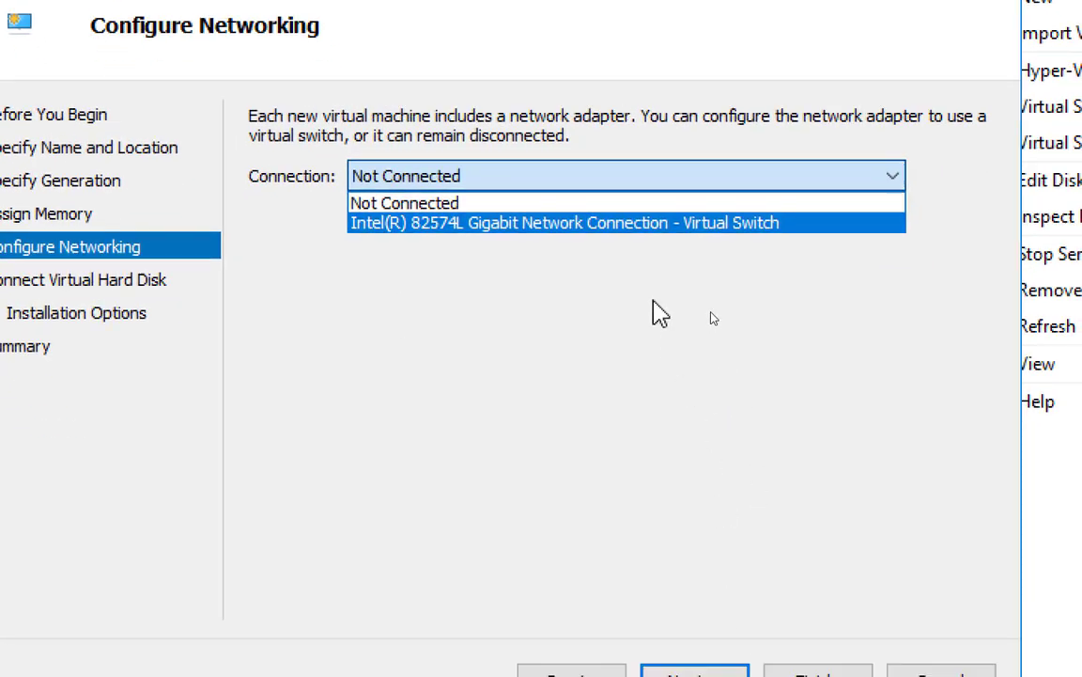
left_click(613, 223)
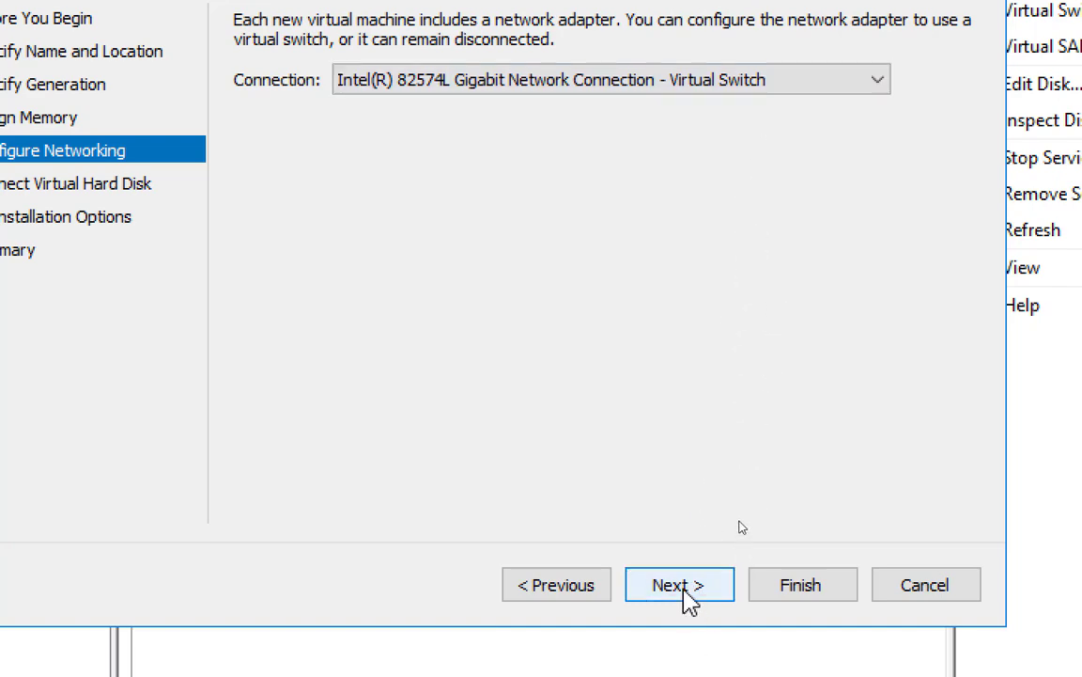
On the Connect Virtual Hard Disk page, set the disk size to 127 GB
left_click(686, 594)
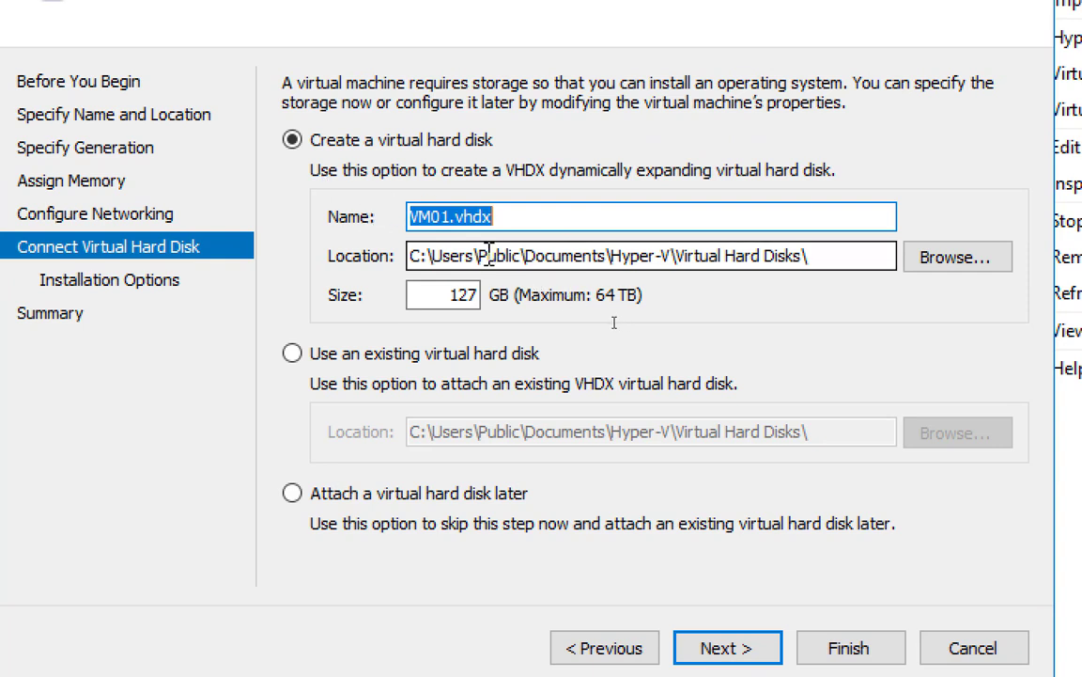
left_click_drag(412, 294, 531, 362)
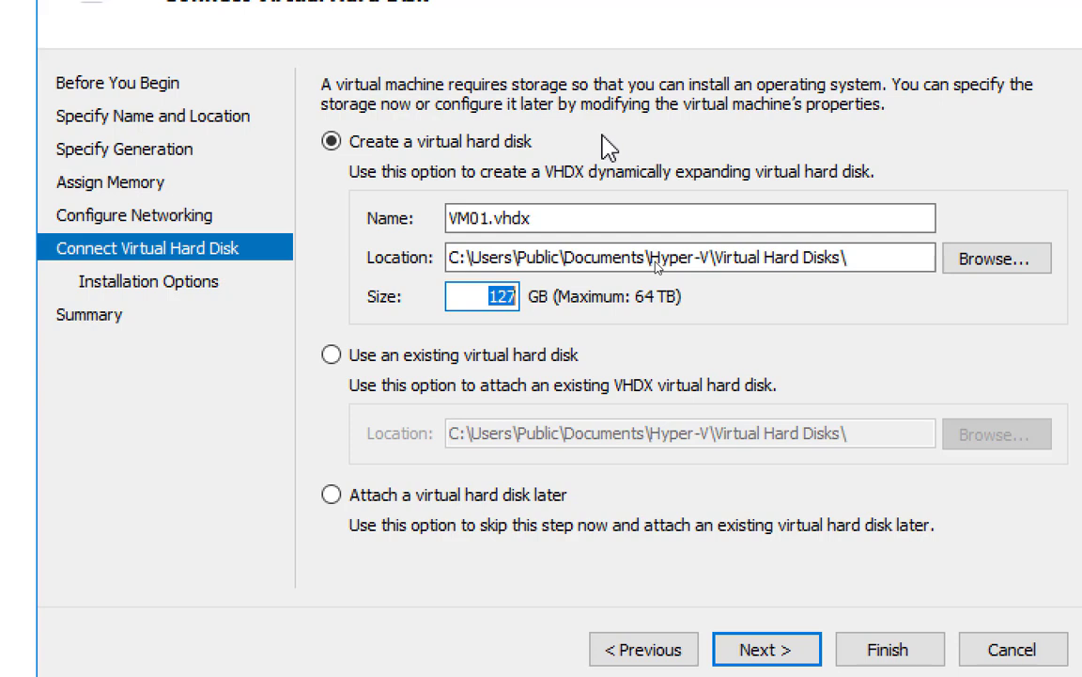
double_click(496, 296)
type("20")
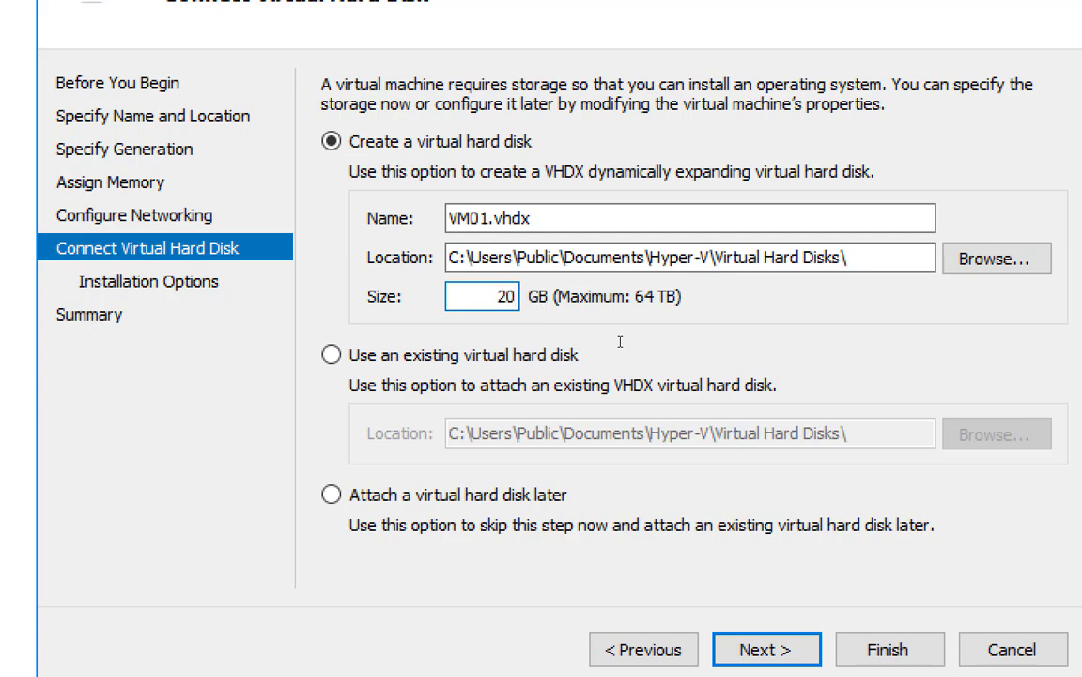
key("BackSpace")
key("BackSpace")
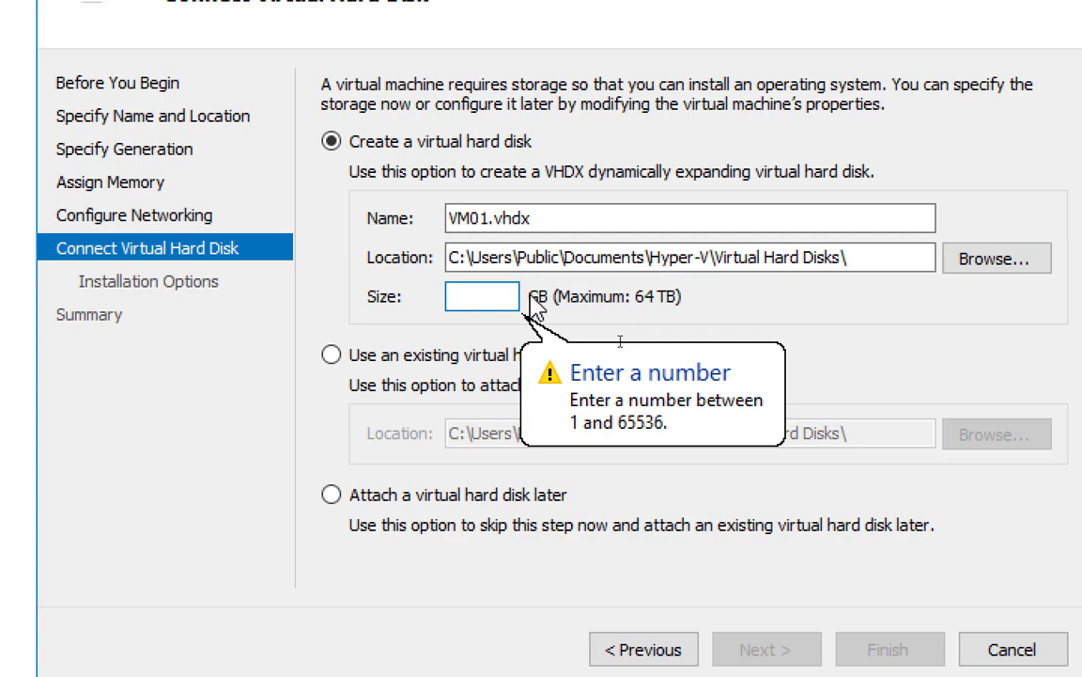
type("127")
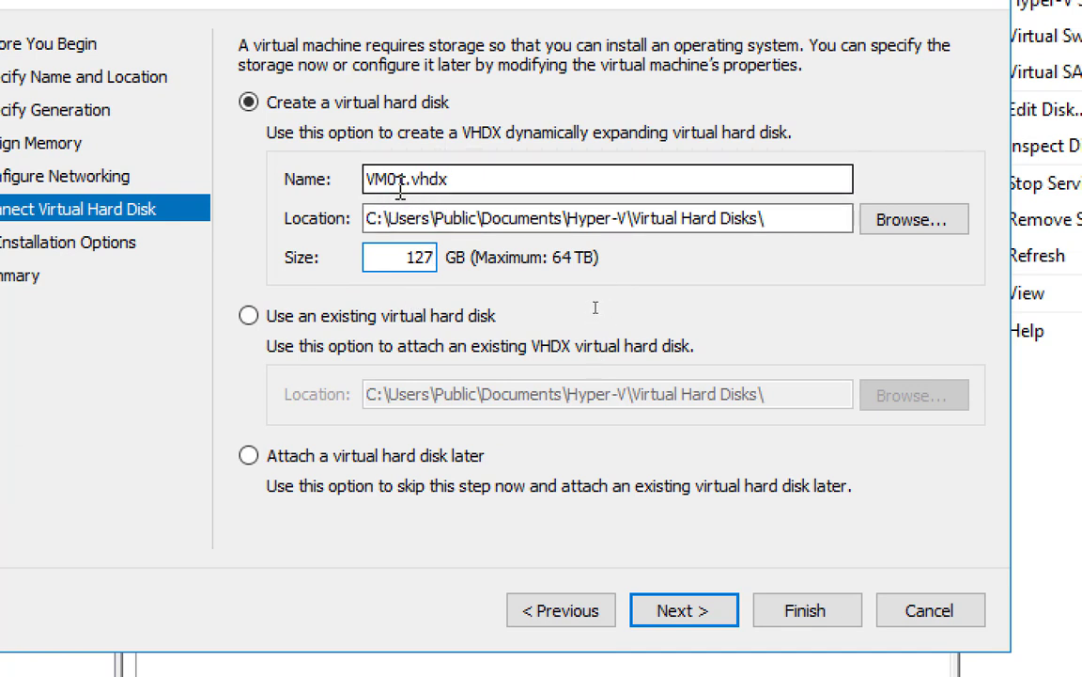
Select the VM01.vhdx disk name text, keeping the name unchanged
left_click_drag(406, 178, 358, 179)
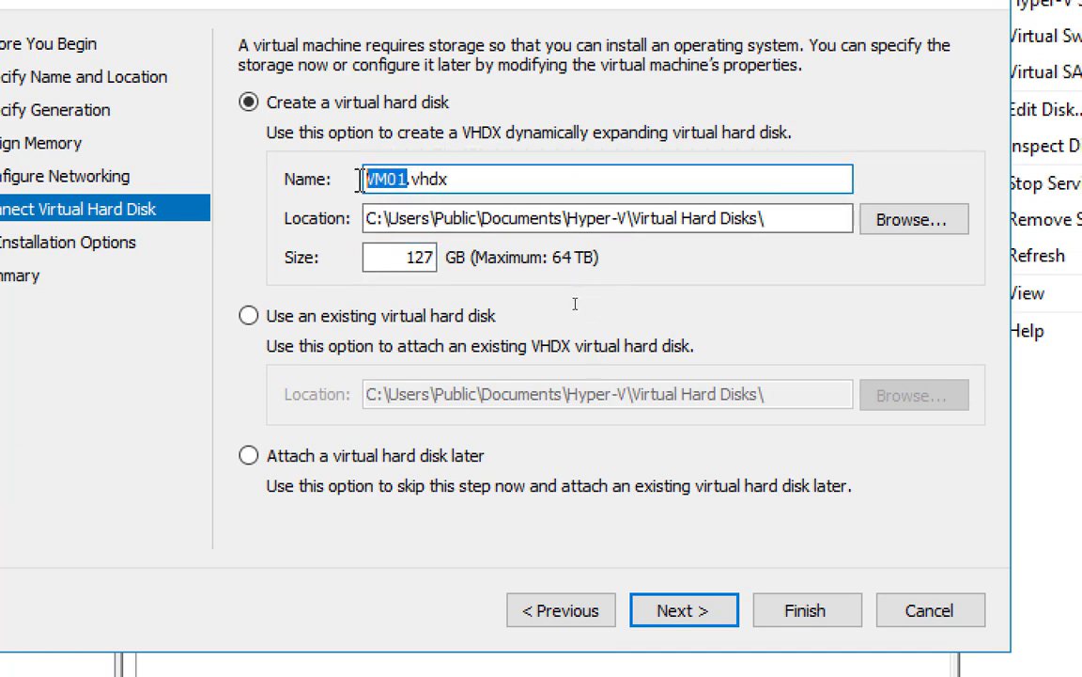
left_click(470, 179)
left_click_drag(450, 178, 352, 179)
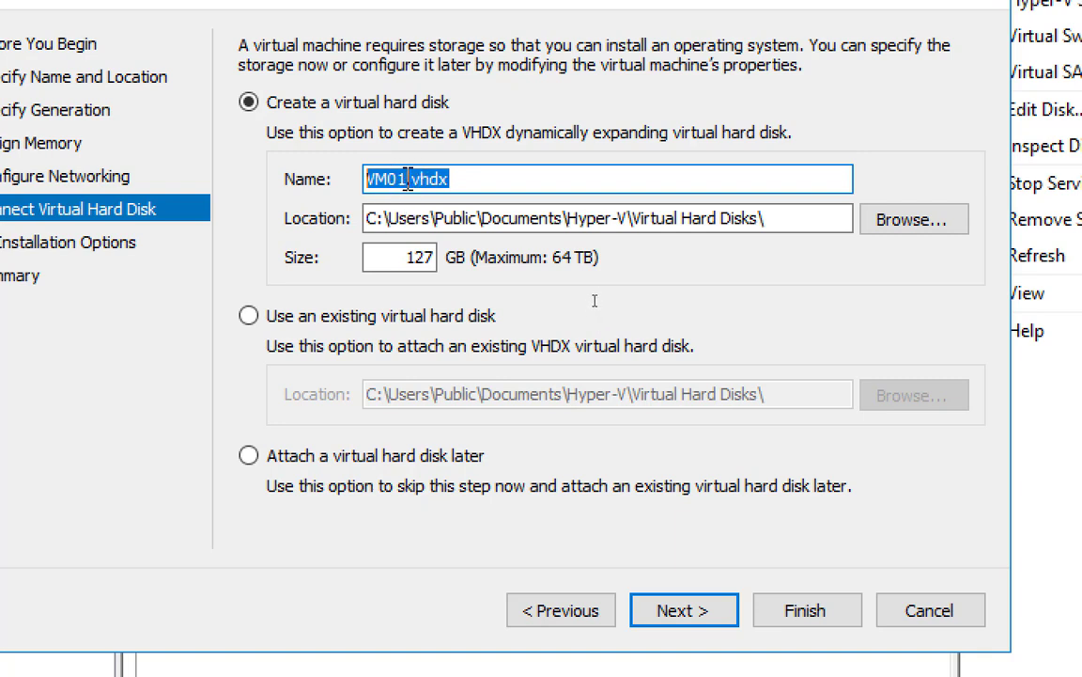
left_click(459, 179)
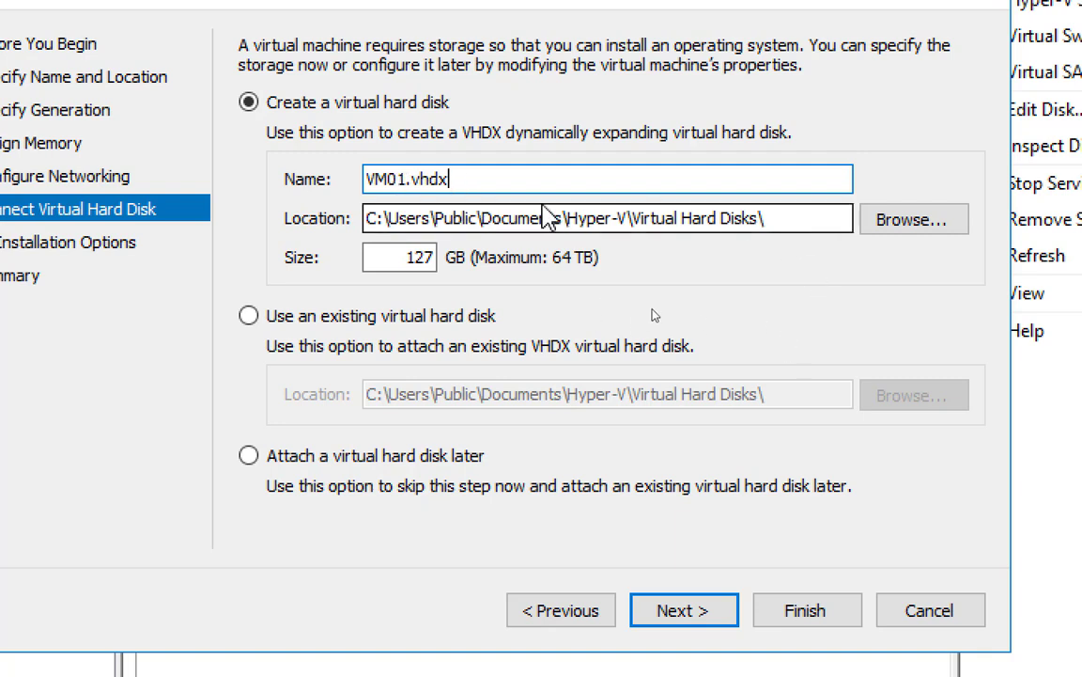
left_click_drag(465, 177, 293, 175)
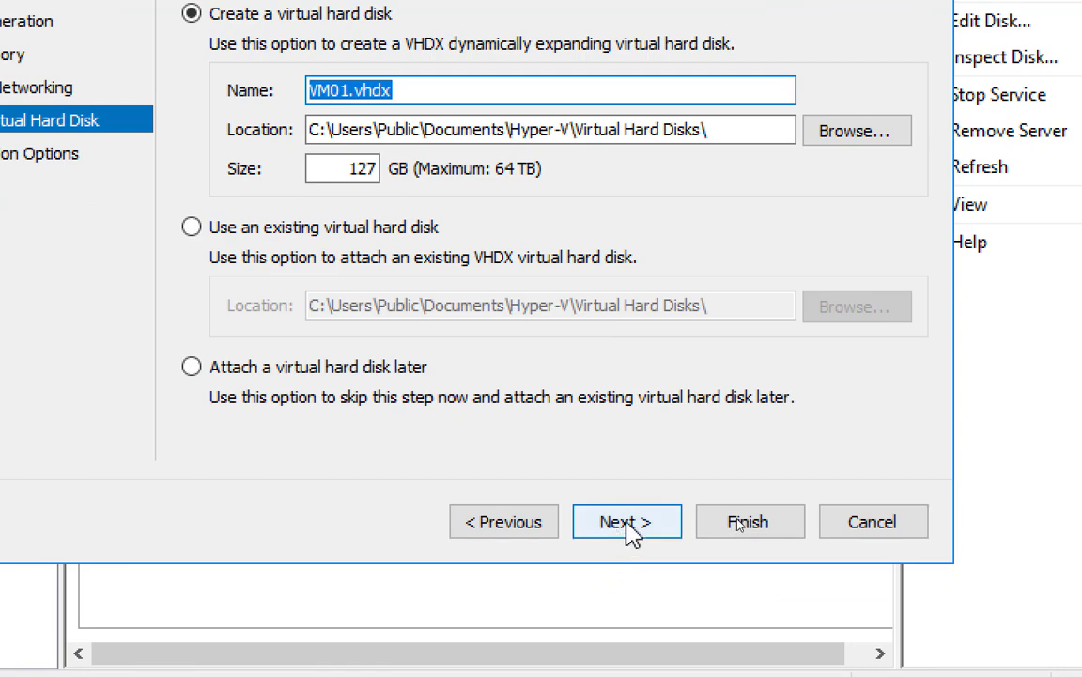
Advance the wizard to the Installation Options page
left_click(627, 522)
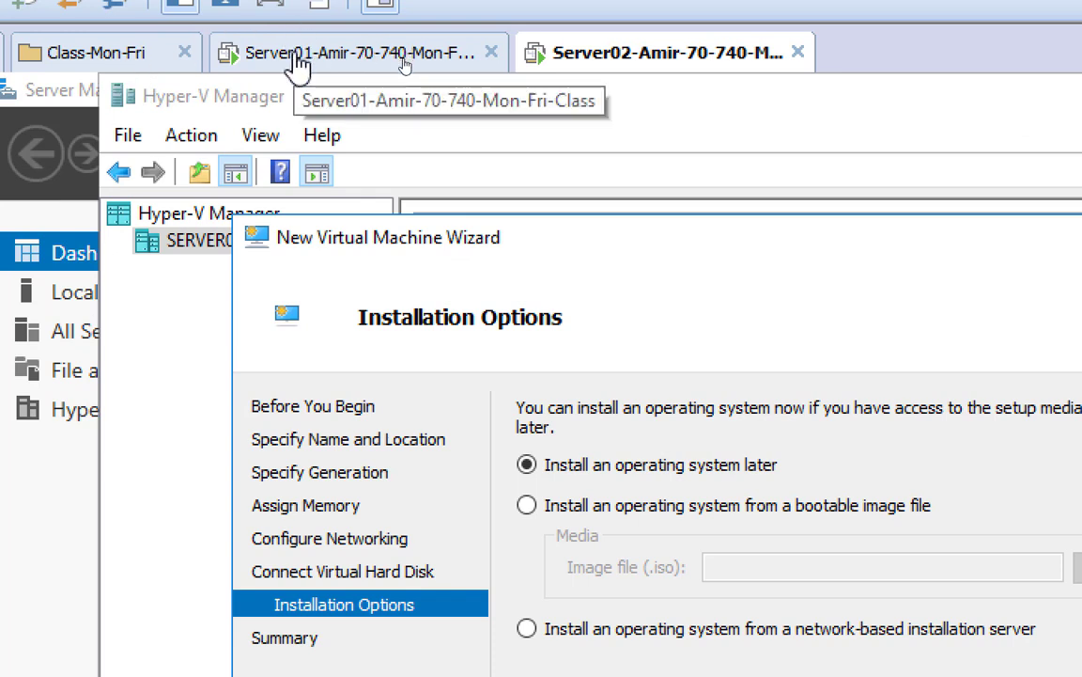
Switch between the Server01 and Server02 sessions, ending on Server01's Server Manager dashboard
left_click(302, 67)
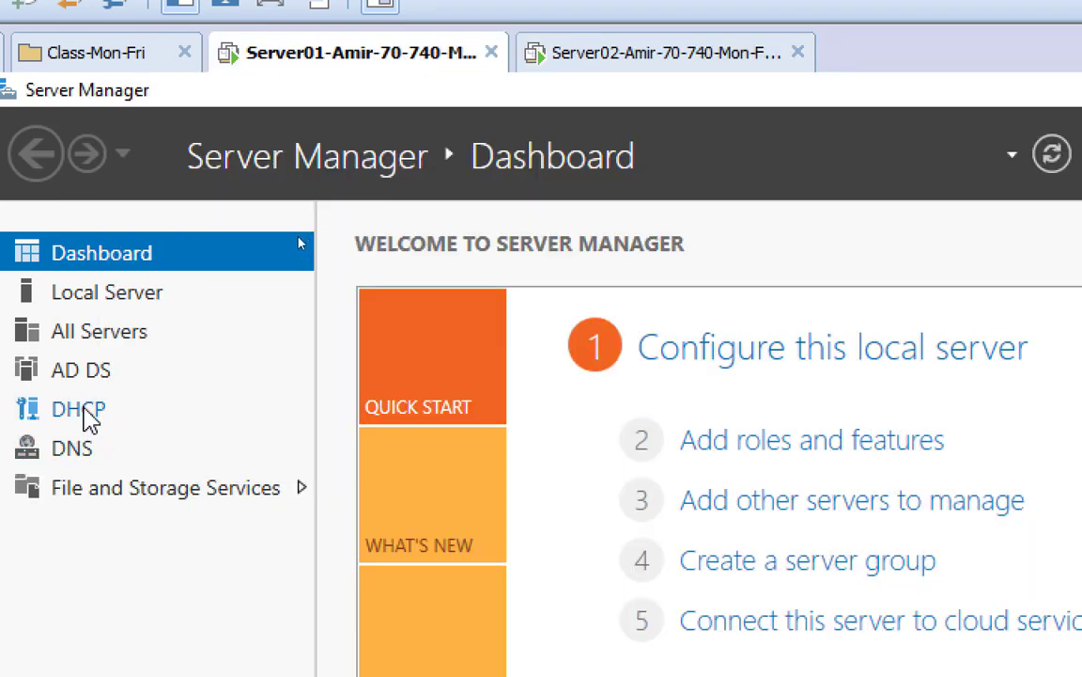
left_click(589, 59)
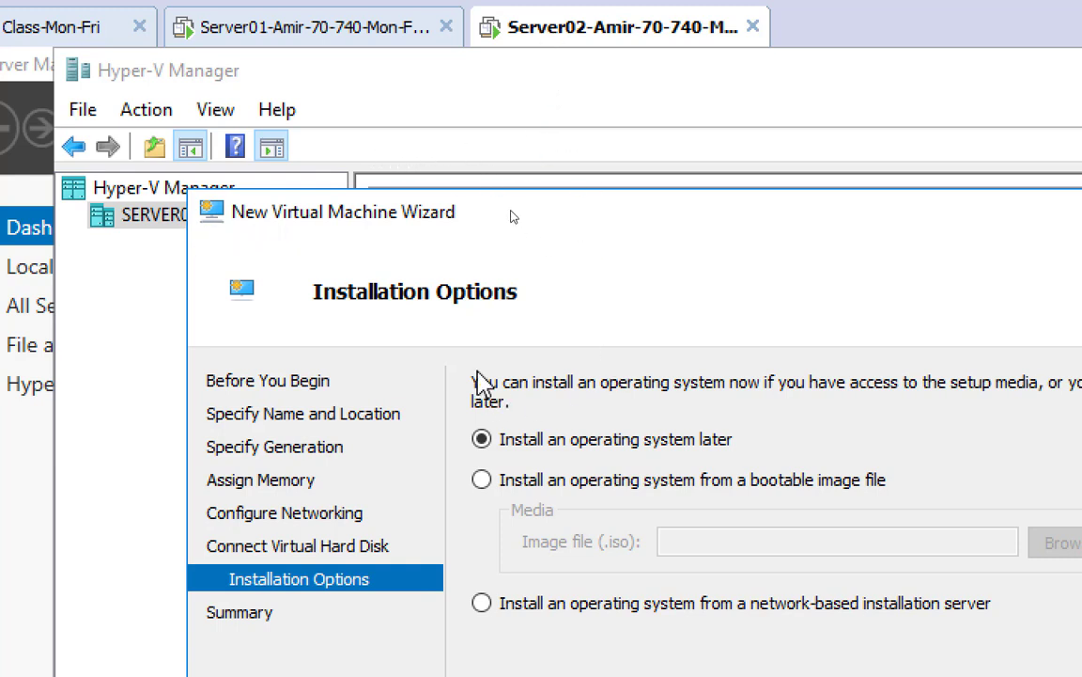
left_click(261, 35)
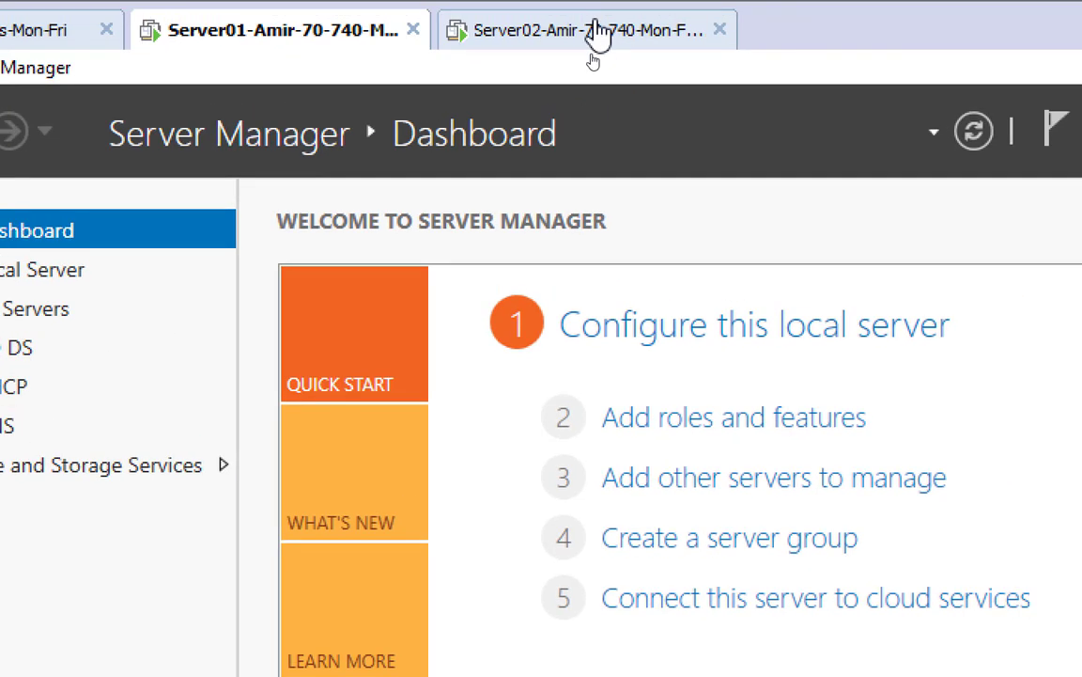
Return to Server02's session, with the wizard still at Installation Options
left_click(595, 30)
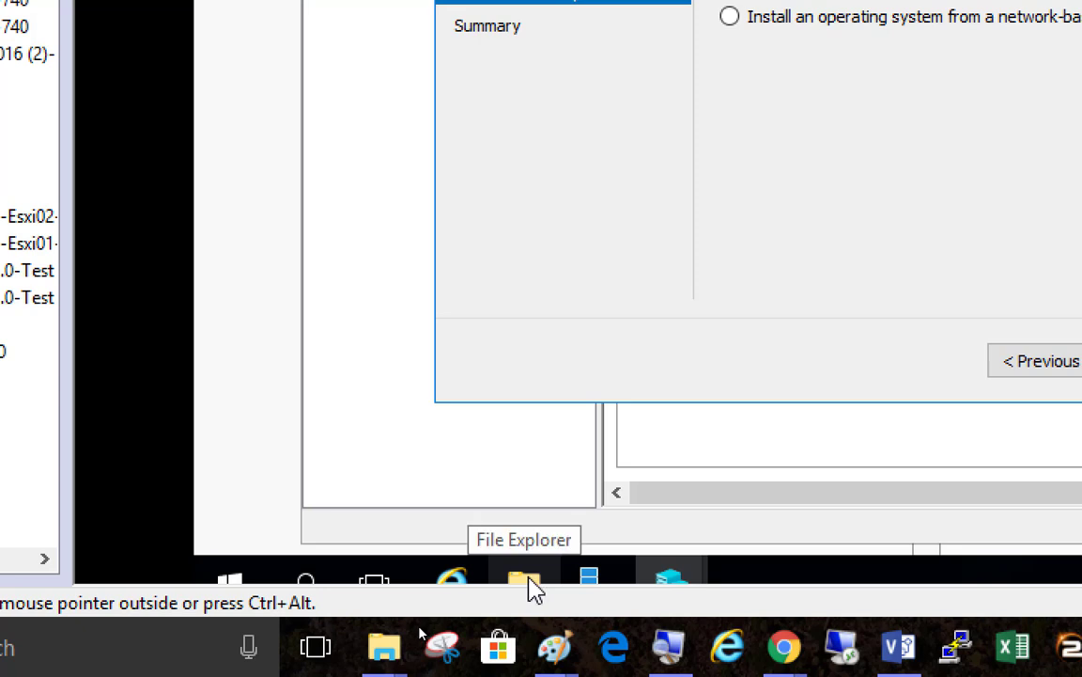
Open File Explorer on Server02 and browse through This PC to the empty Downloads folder
left_click(529, 584)
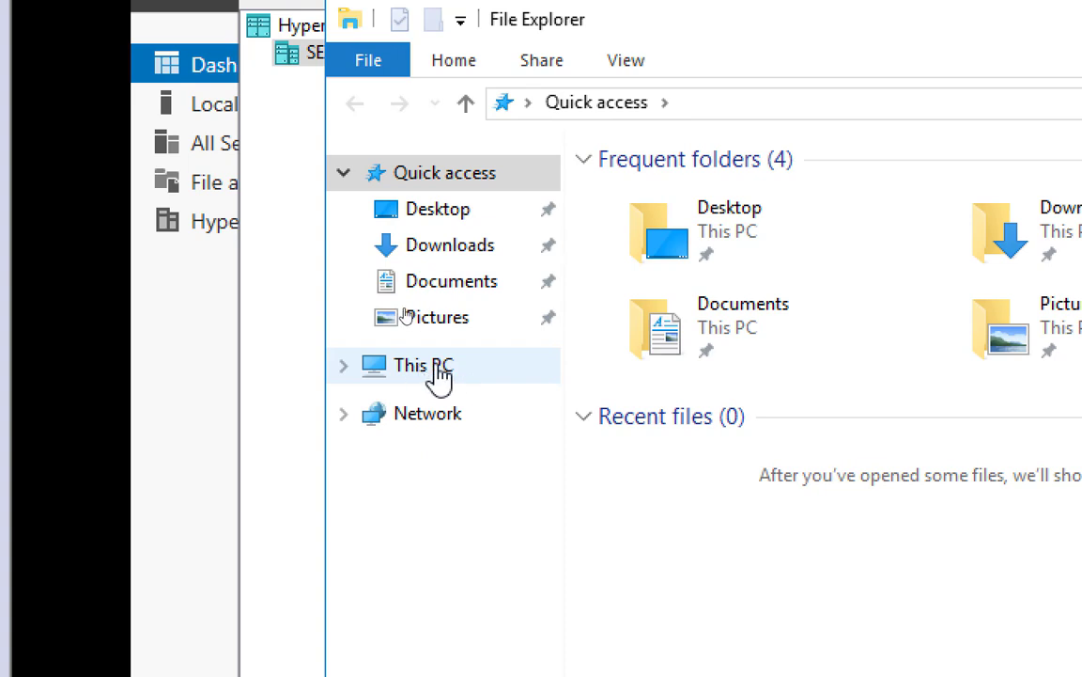
left_click(440, 374)
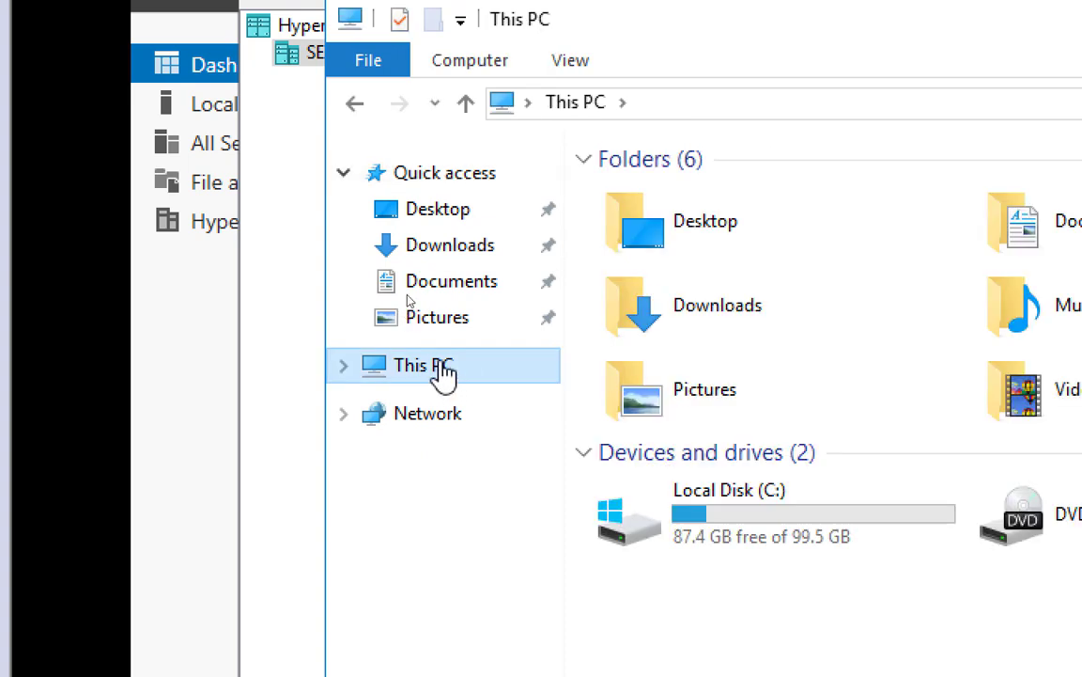
left_click(449, 252)
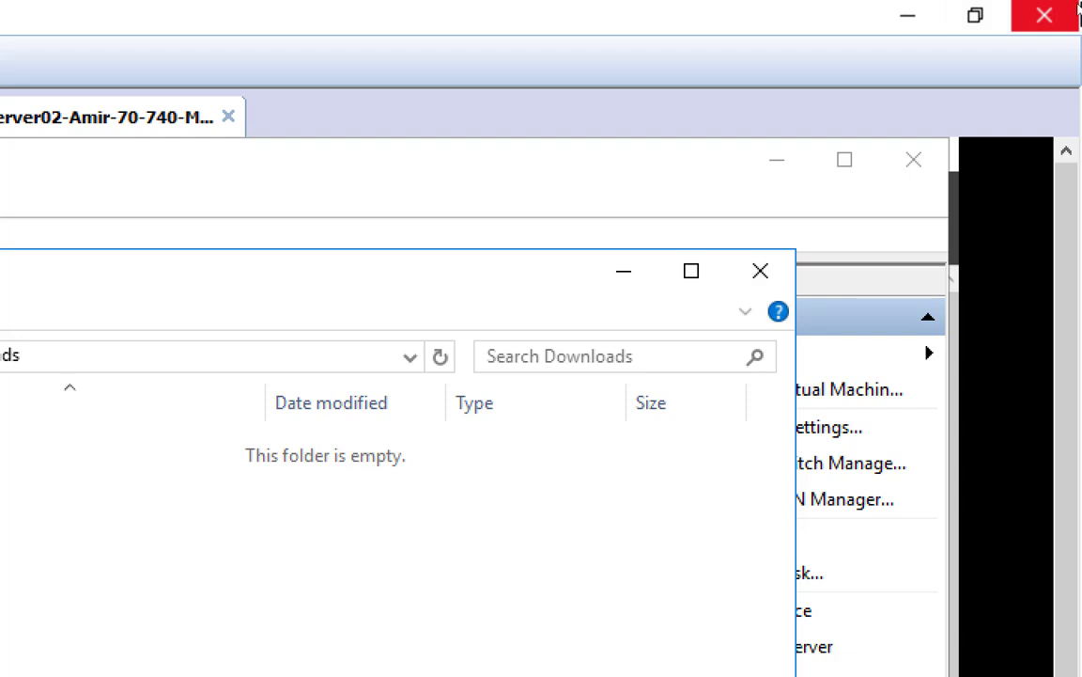
On the host, browse File Explorer to D:\EDU\Central_SOFT\iso
left_click(905, 29)
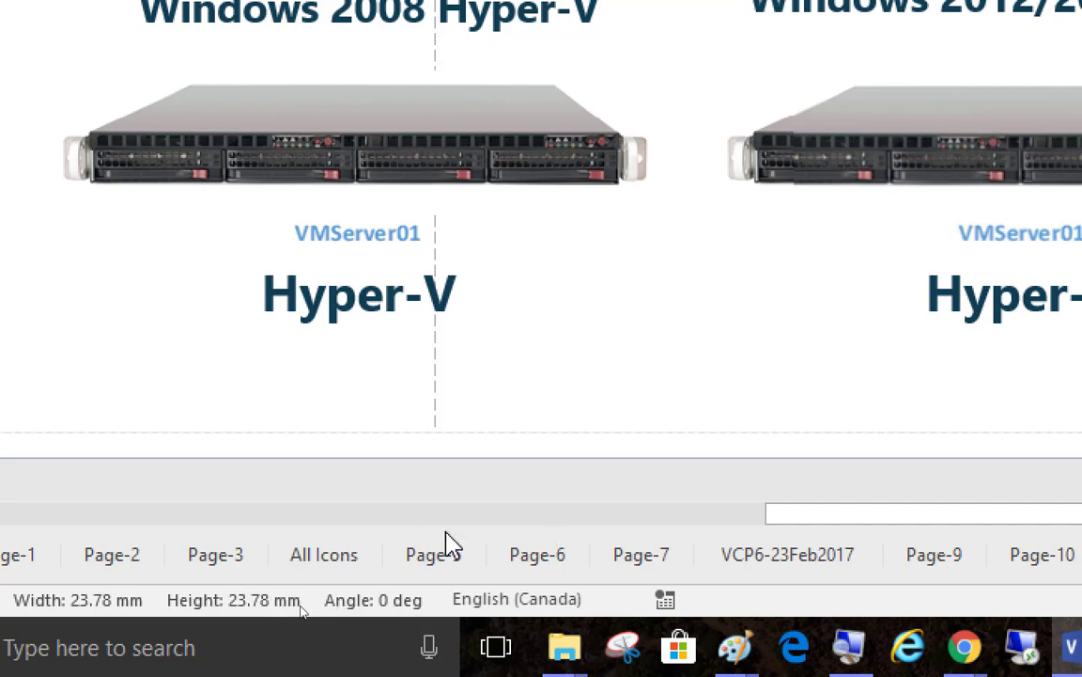
mouse_move(564, 663)
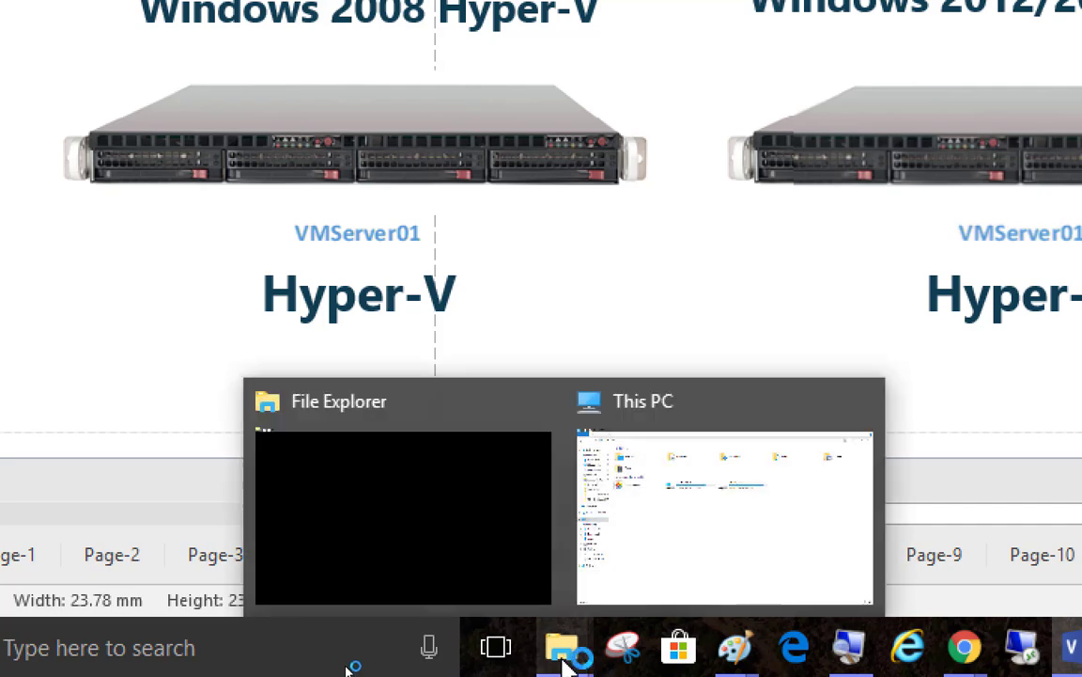
left_click(703, 543)
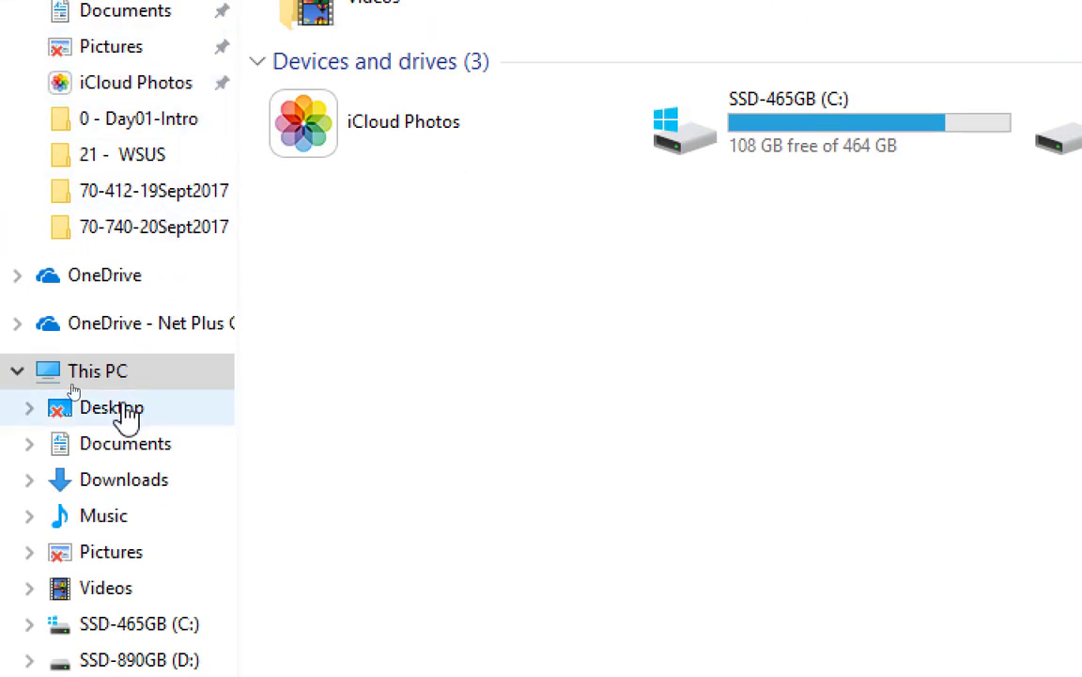
left_click(94, 661)
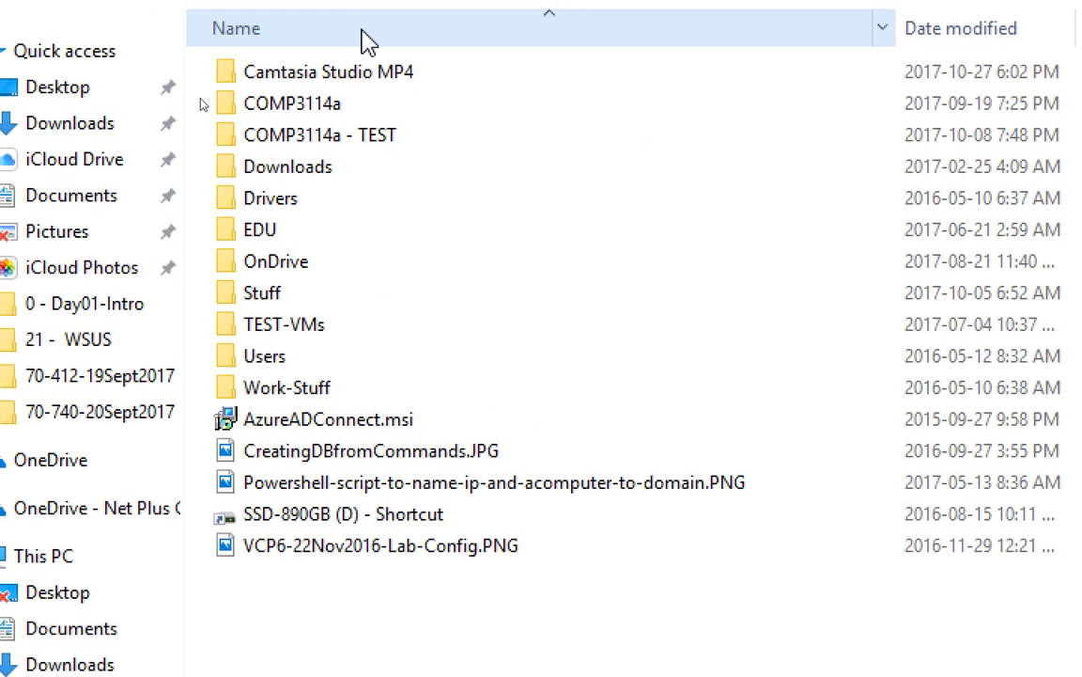
double_click(299, 233)
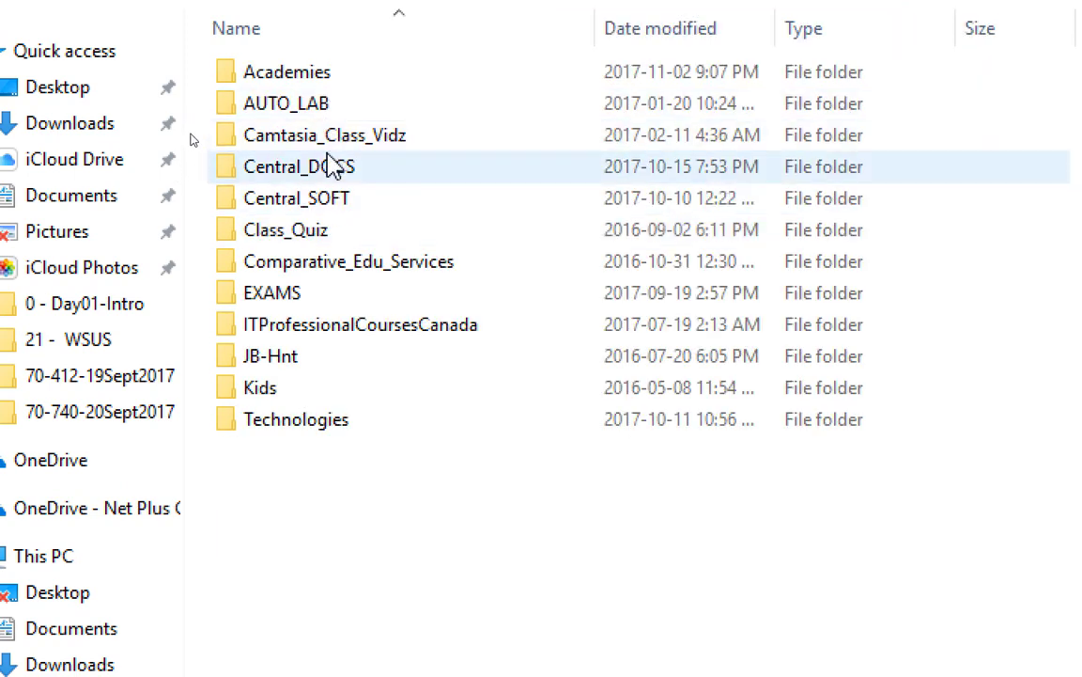
double_click(317, 197)
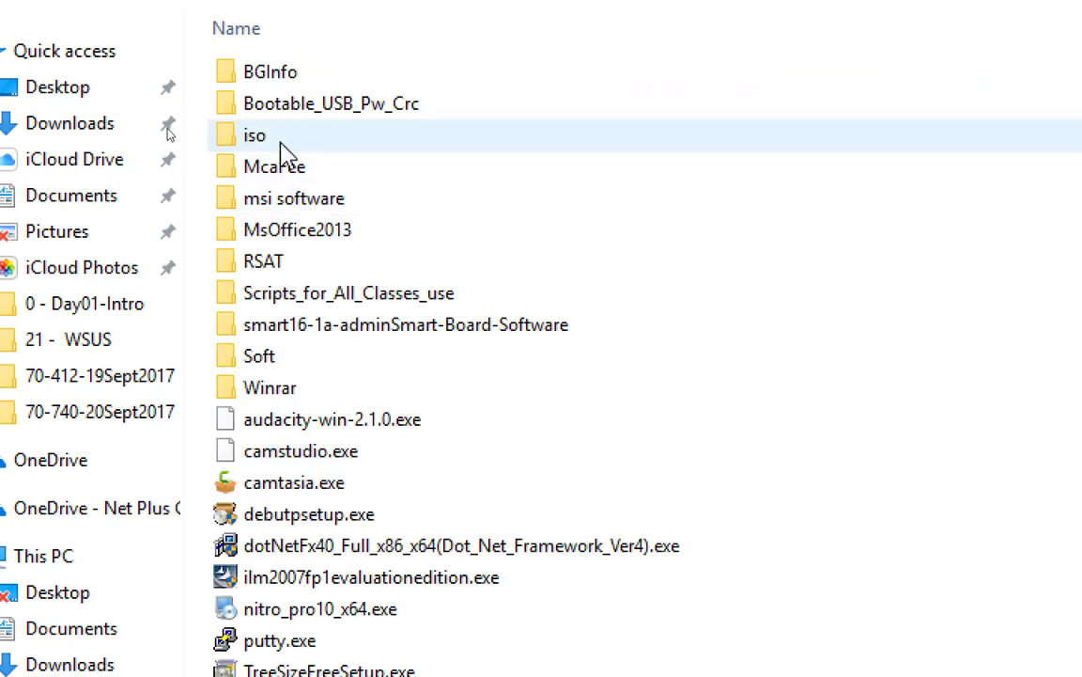
left_click(282, 150)
double_click(282, 150)
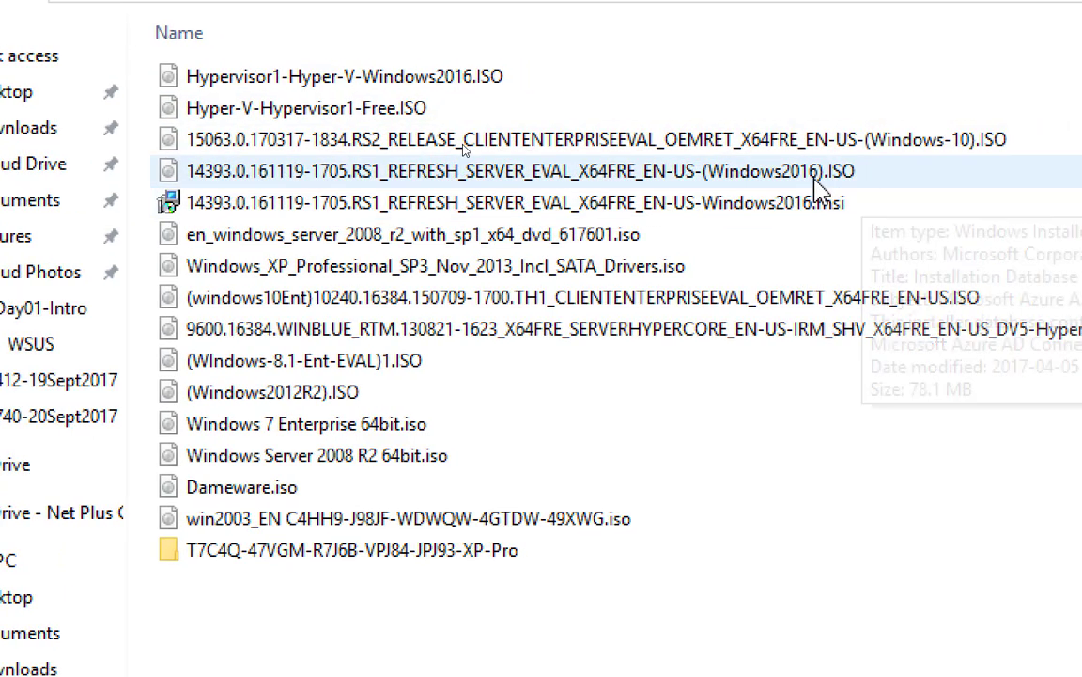
Copy the 6.49 GB Windows2016 Server evaluation ISO file
left_click(814, 180)
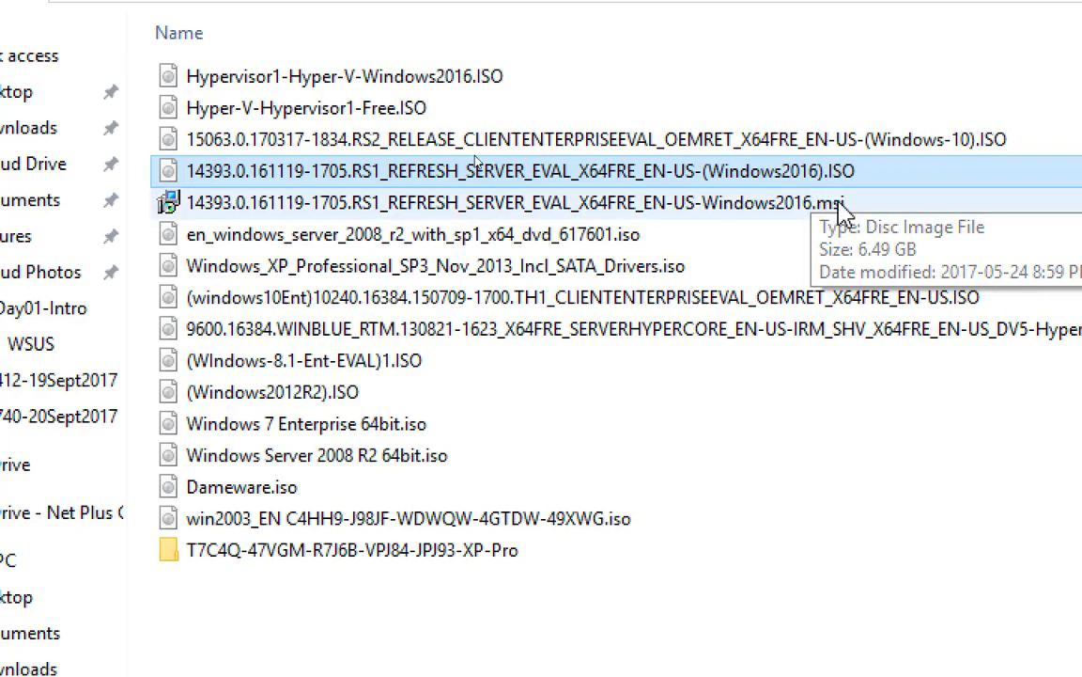
right_click(772, 180)
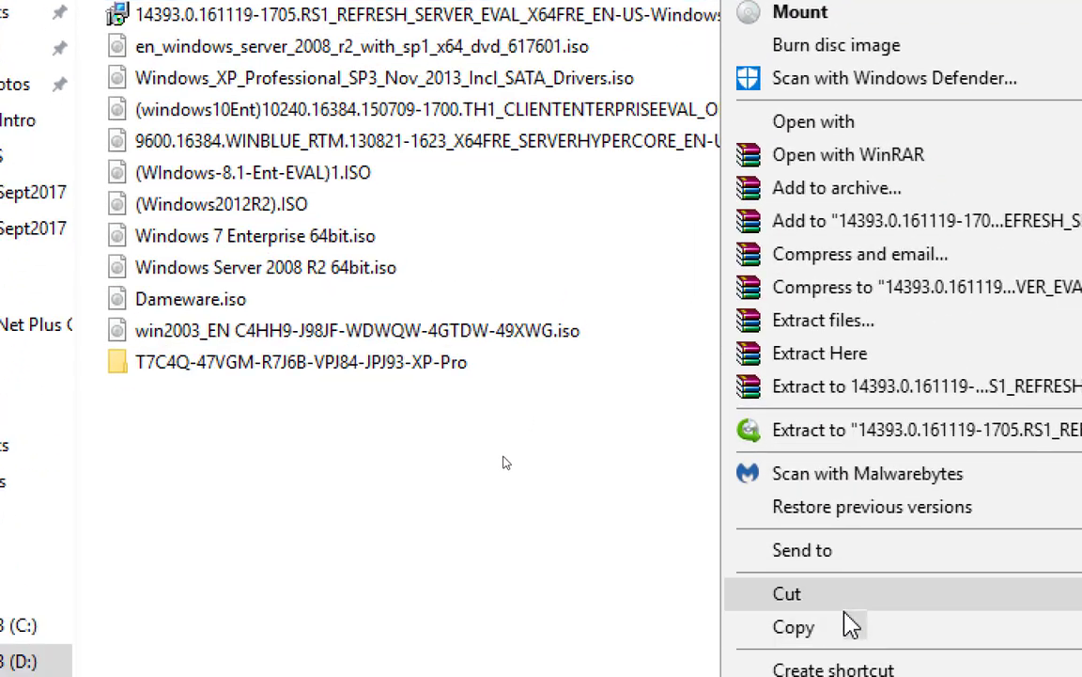
left_click(838, 666)
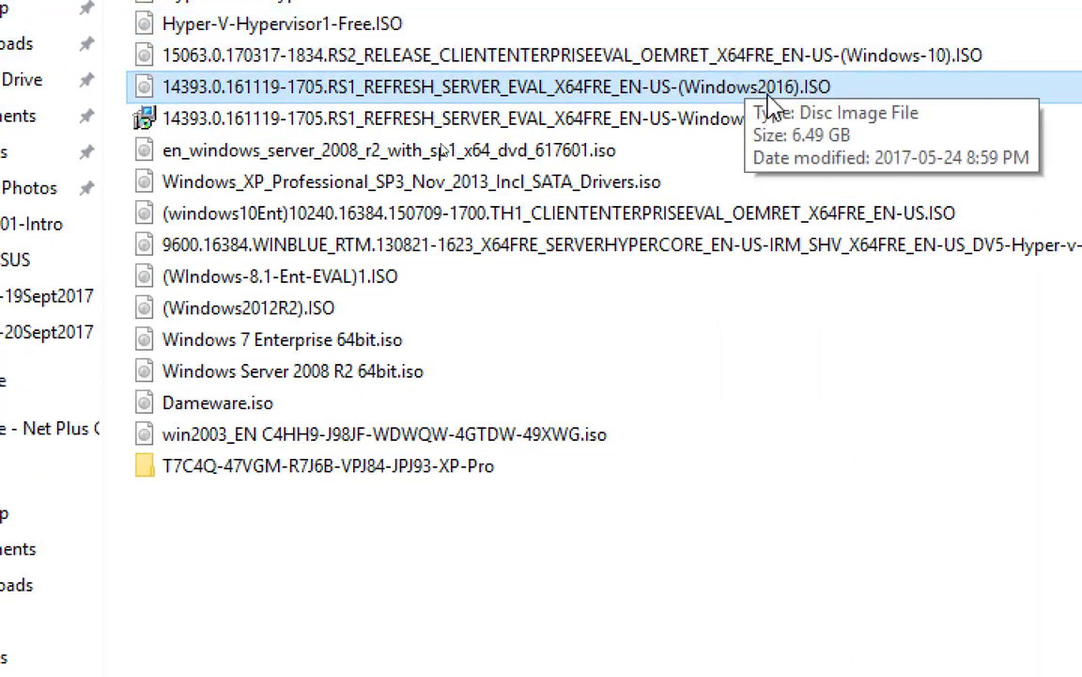
right_click(719, 96)
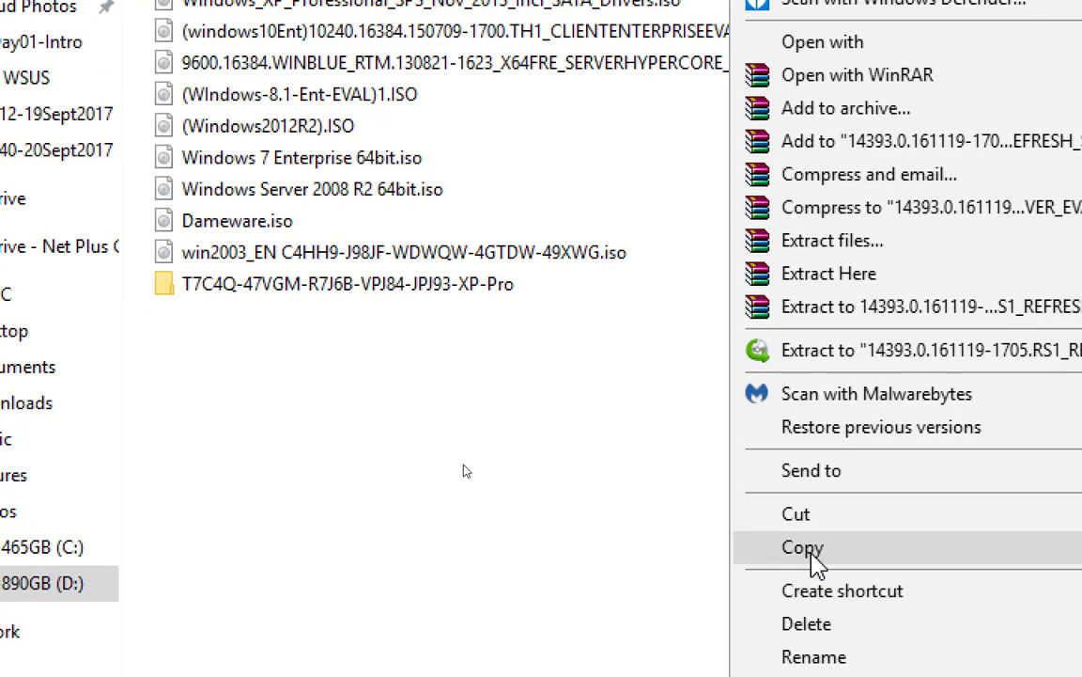
left_click(810, 553)
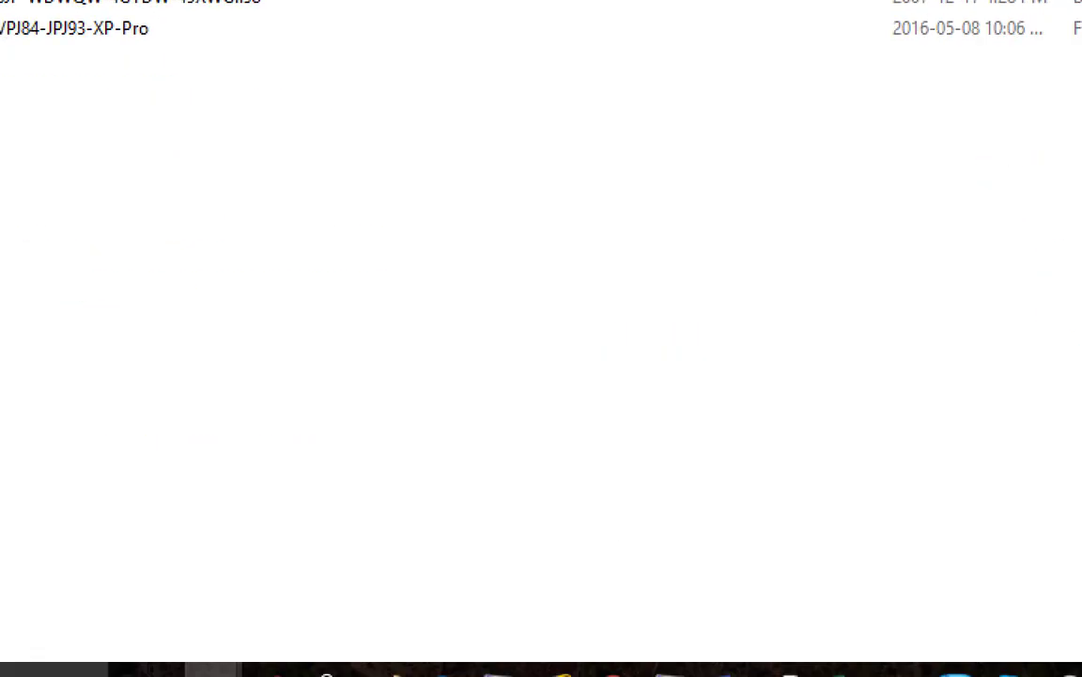
In the Server02 window, paste the Windows2016 ISO into the Downloads folder
mouse_move(868, 646)
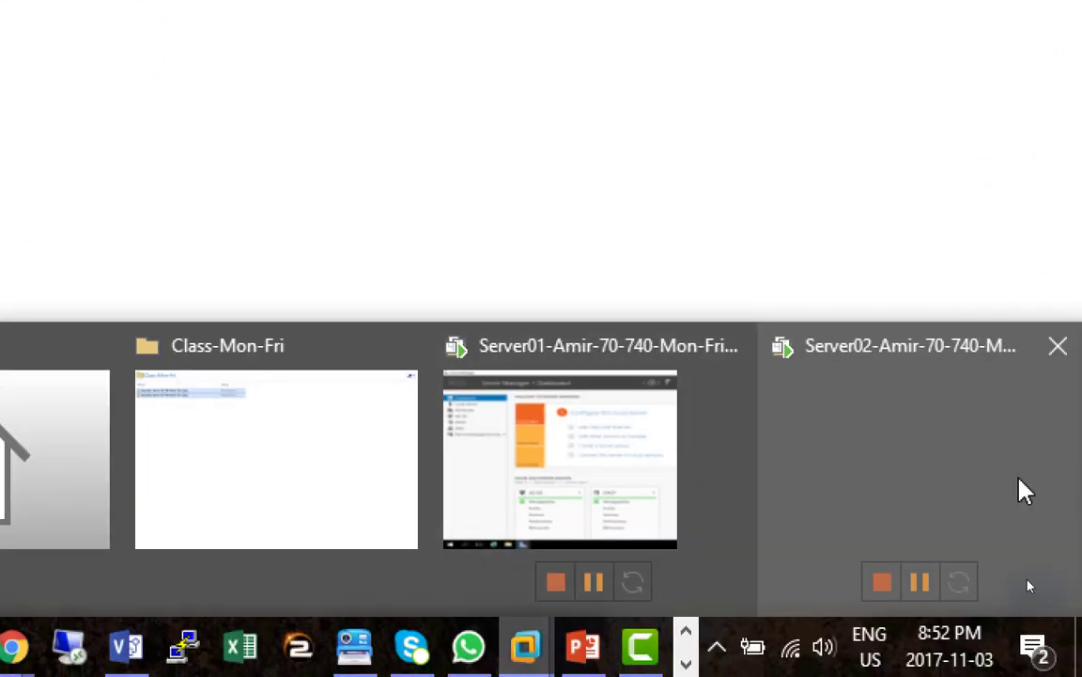
left_click(1019, 479)
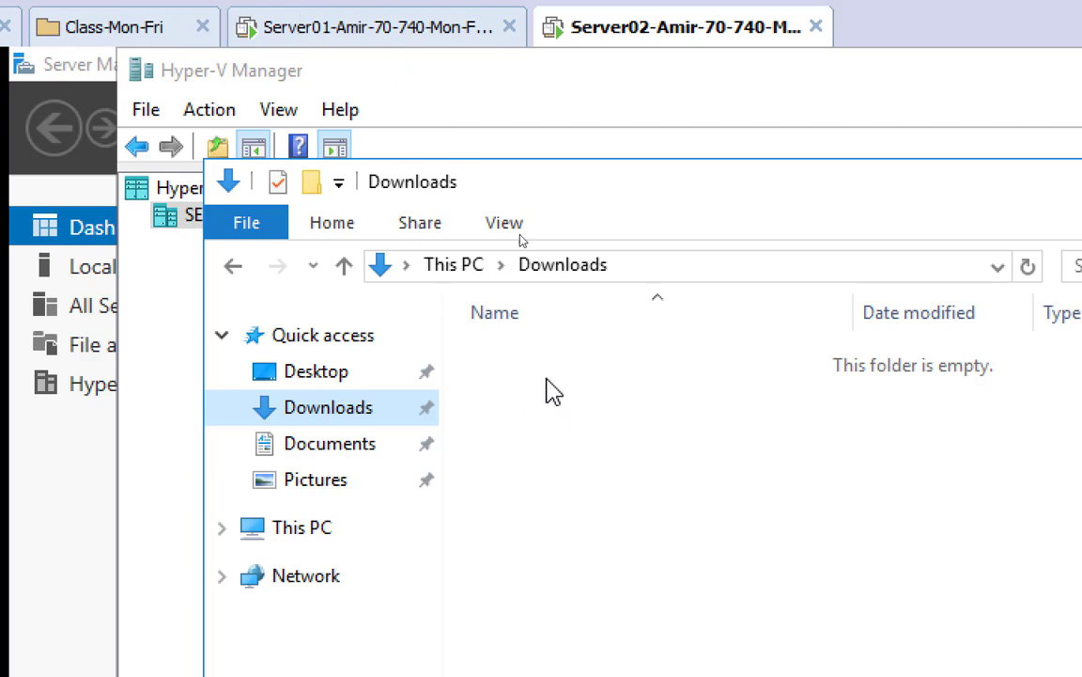
right_click(518, 212)
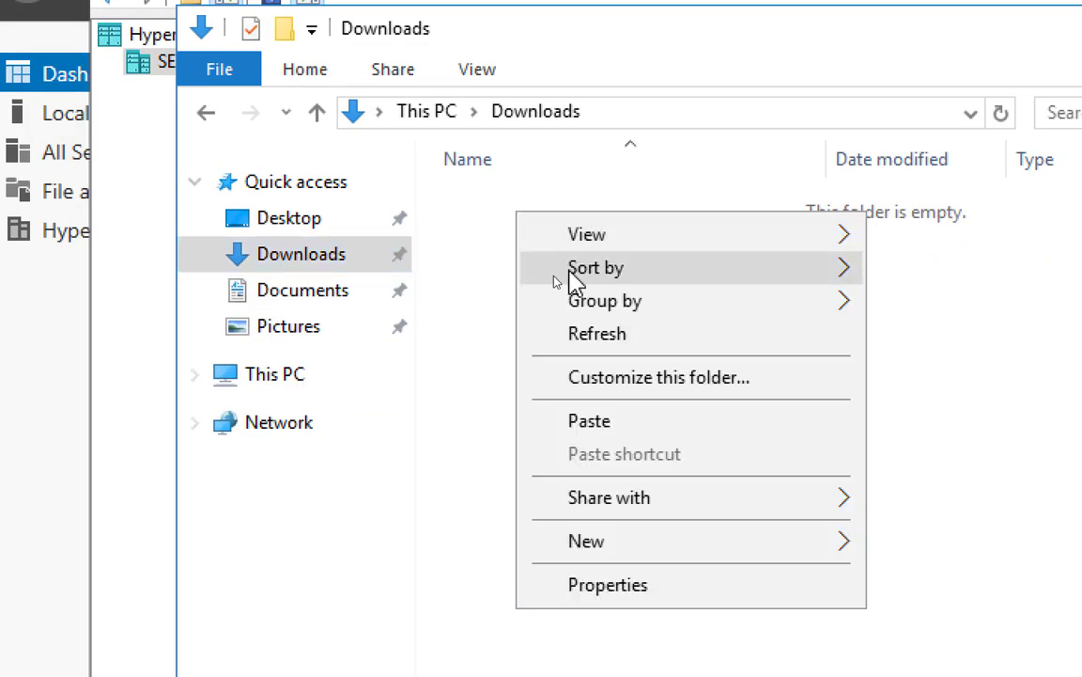
left_click(636, 423)
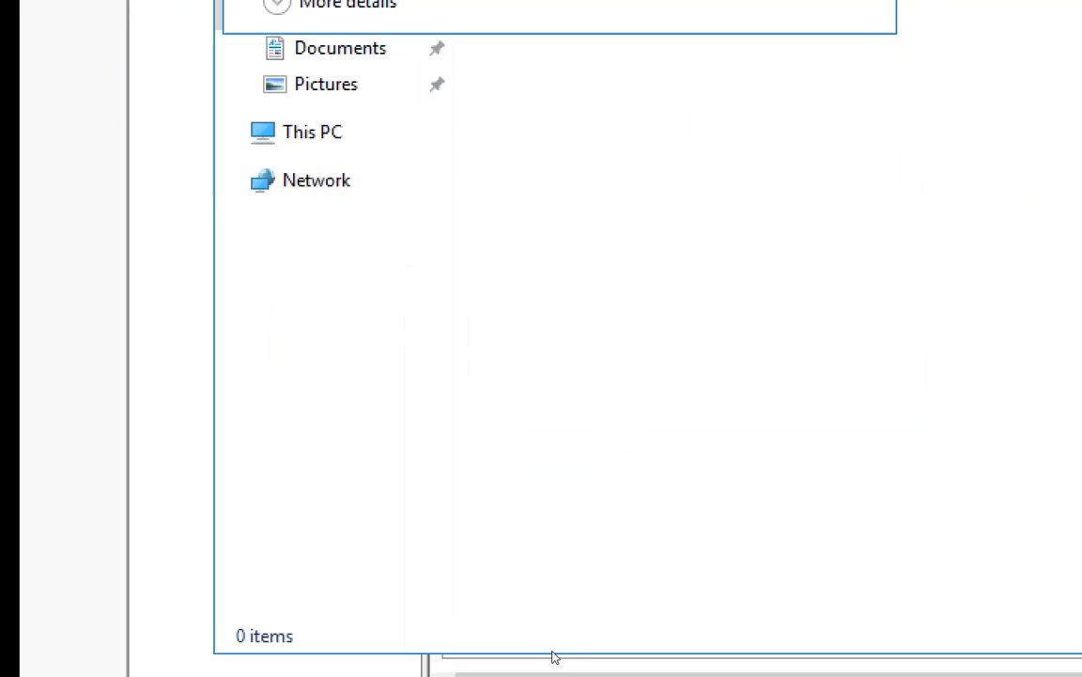
Let the ISO copy into Server02's Downloads run to 64%, nudging the progress dialog slightly up
mouse_move(498, 658)
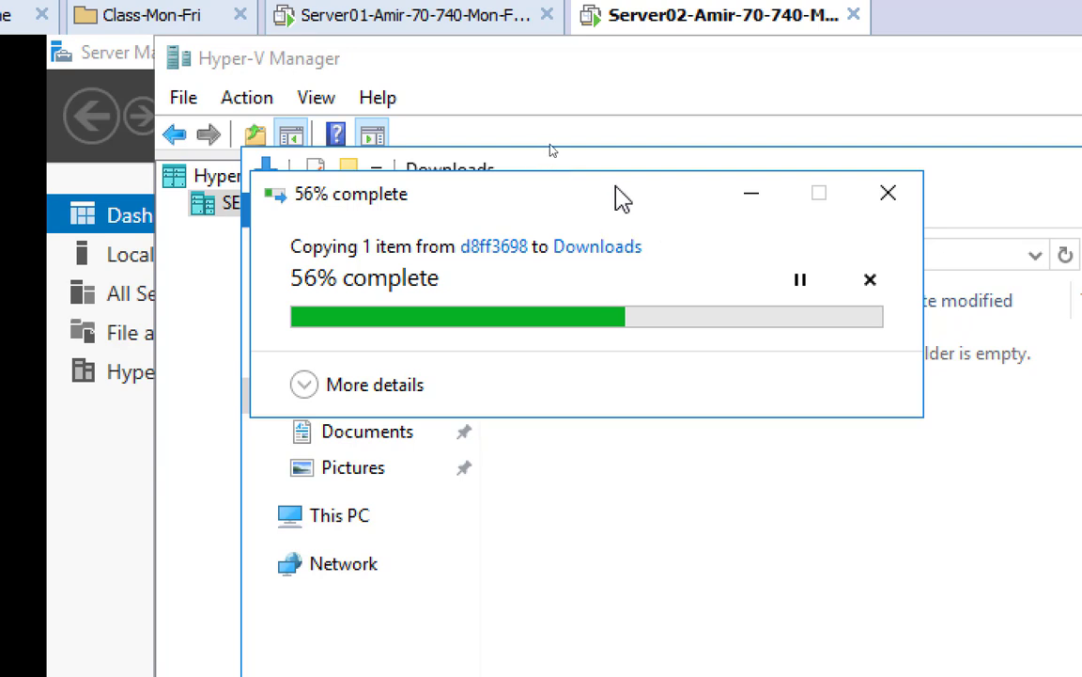
left_click_drag(591, 202, 594, 185)
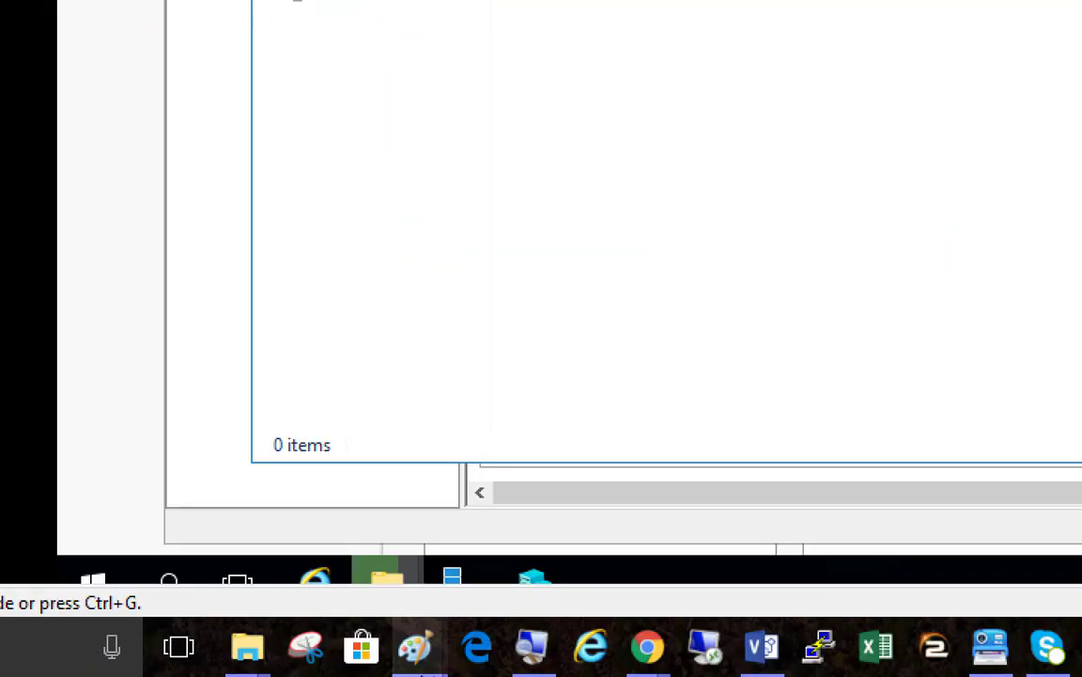
Return screen magnification to 100% and bring the Paint server diagram to the front
left_click(529, 648)
left_click(431, 421)
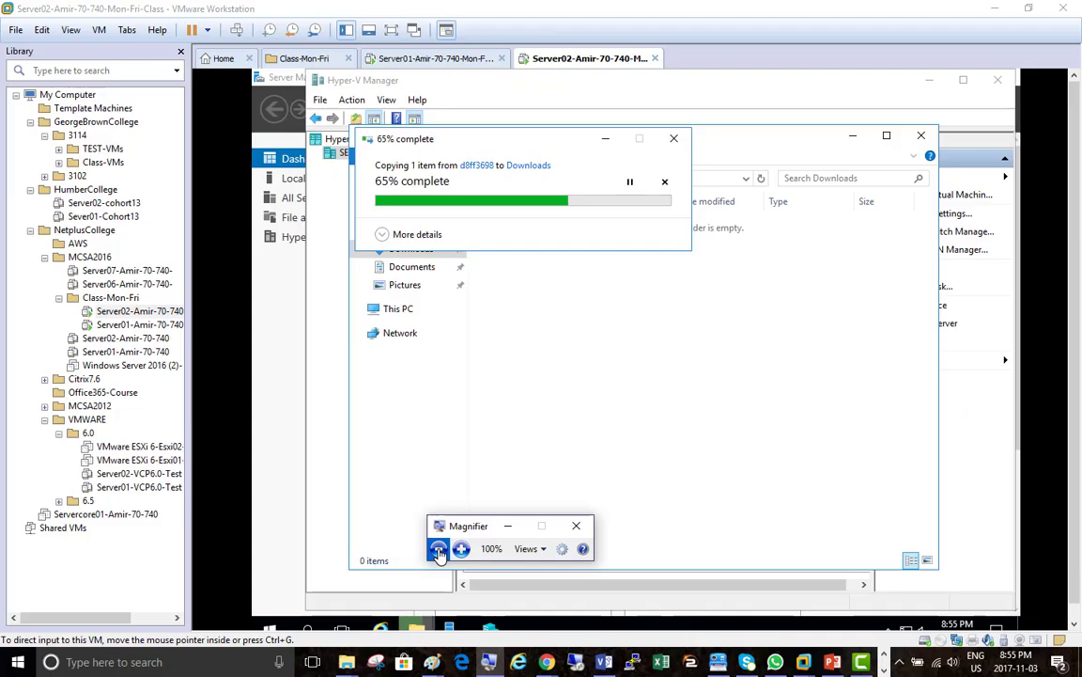
mouse_move(431, 662)
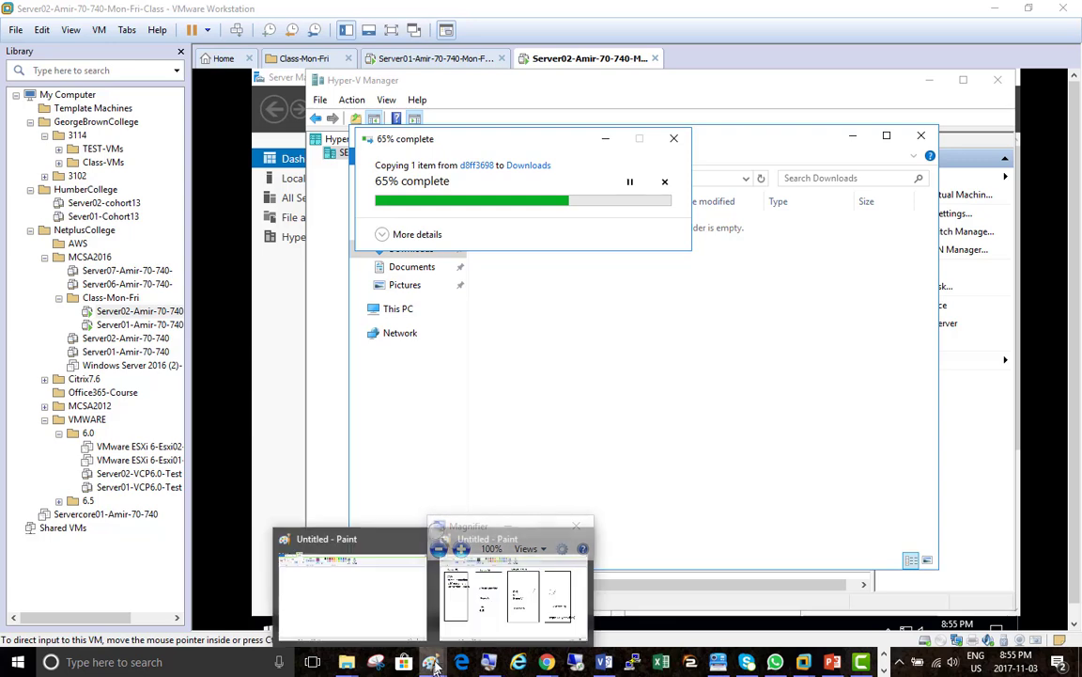
left_click(475, 623)
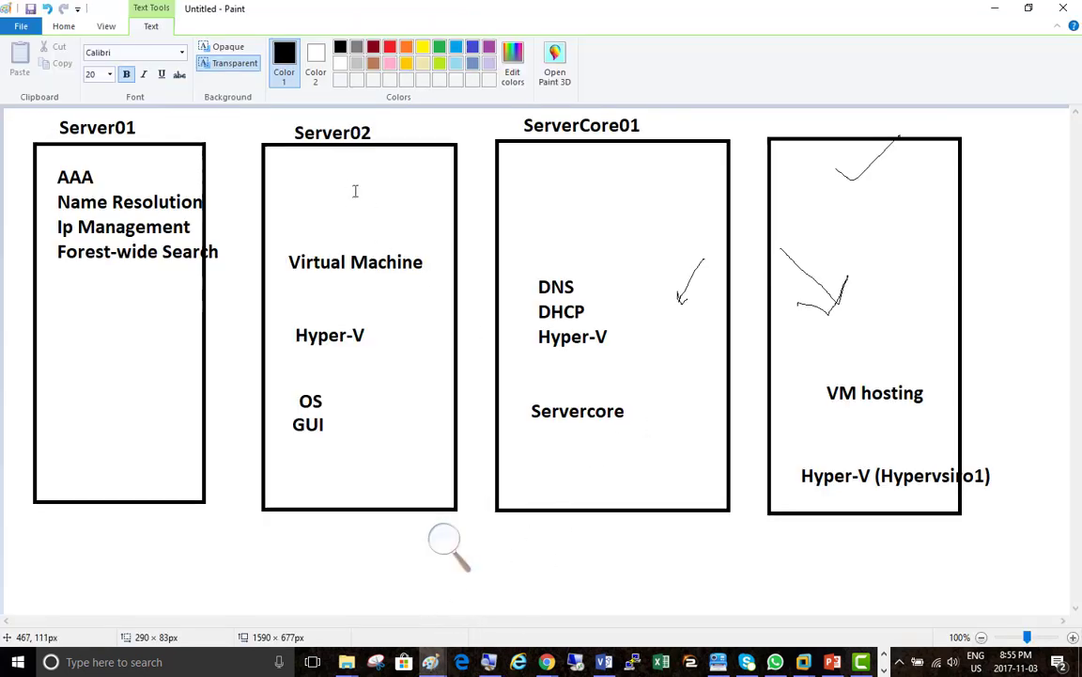
Draw a small rectangle inside Server02's box above the Virtual Machine label, then choose the Text tool
left_click(66, 27)
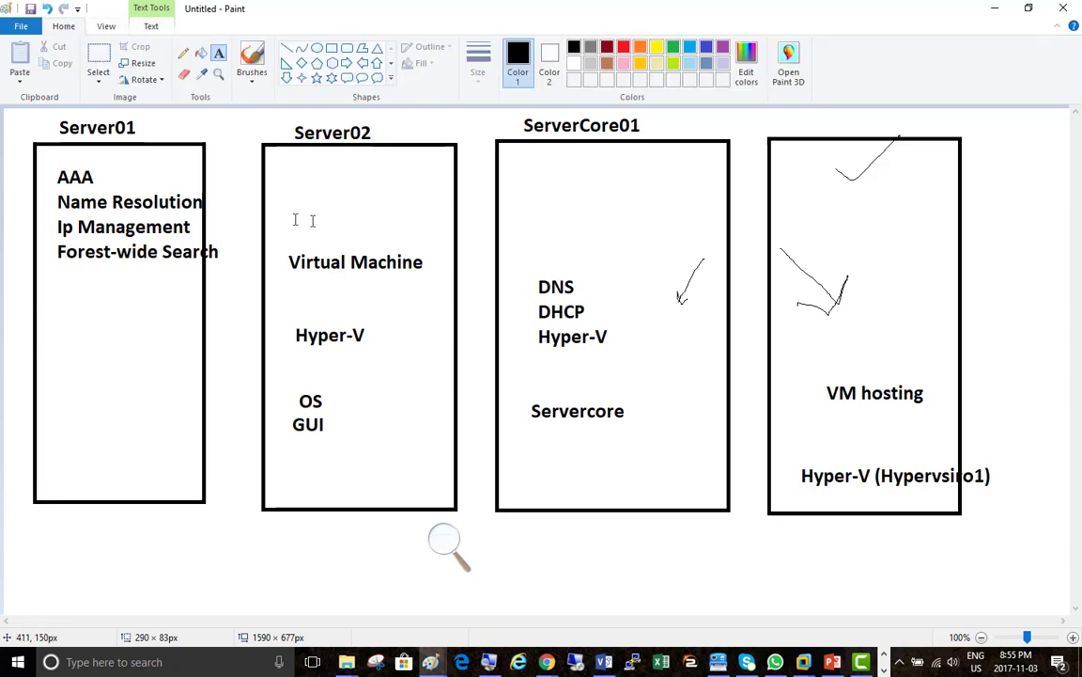
left_click(331, 48)
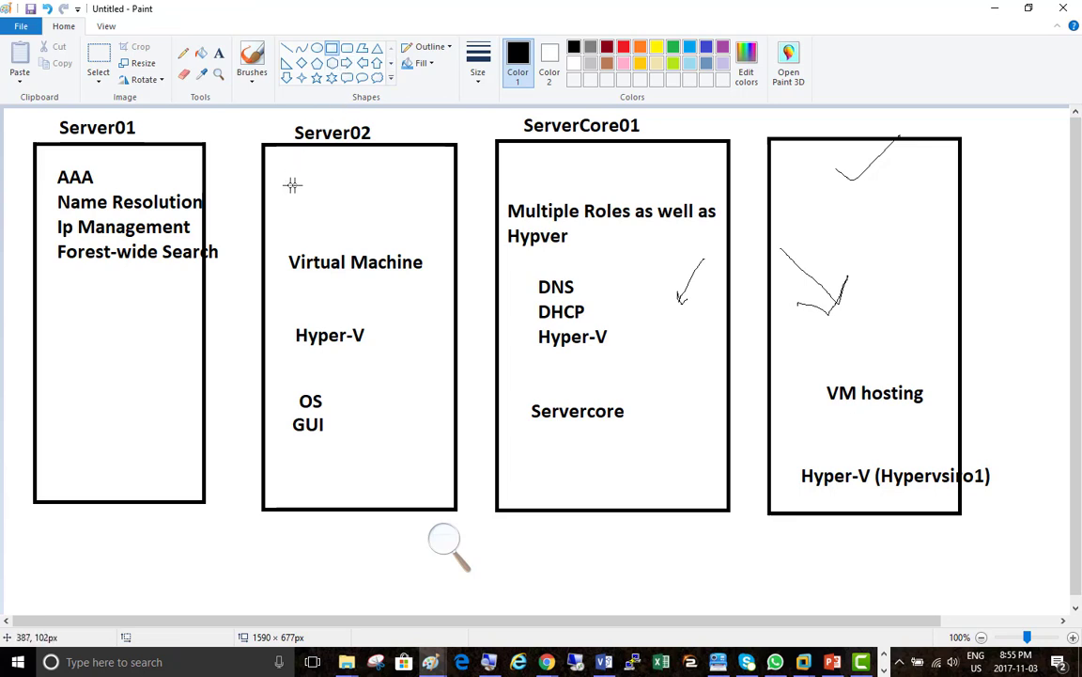
mouse_move(275, 170)
left_mouse_down()
mouse_move(320, 198)
mouse_move(326, 239)
left_mouse_up()
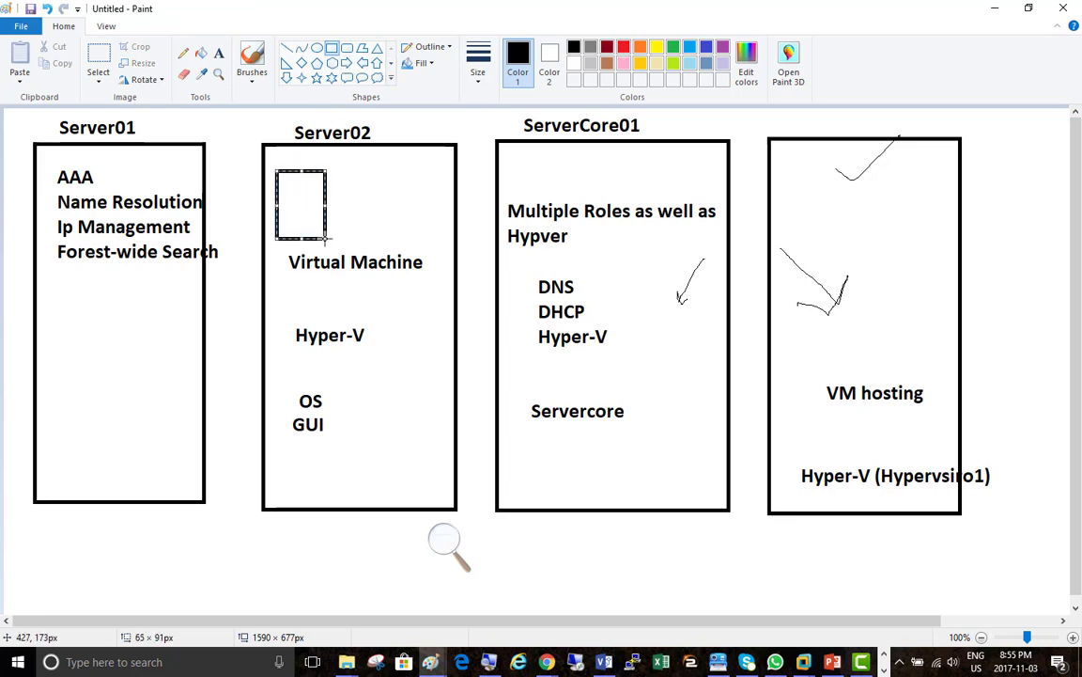
left_click(349, 206)
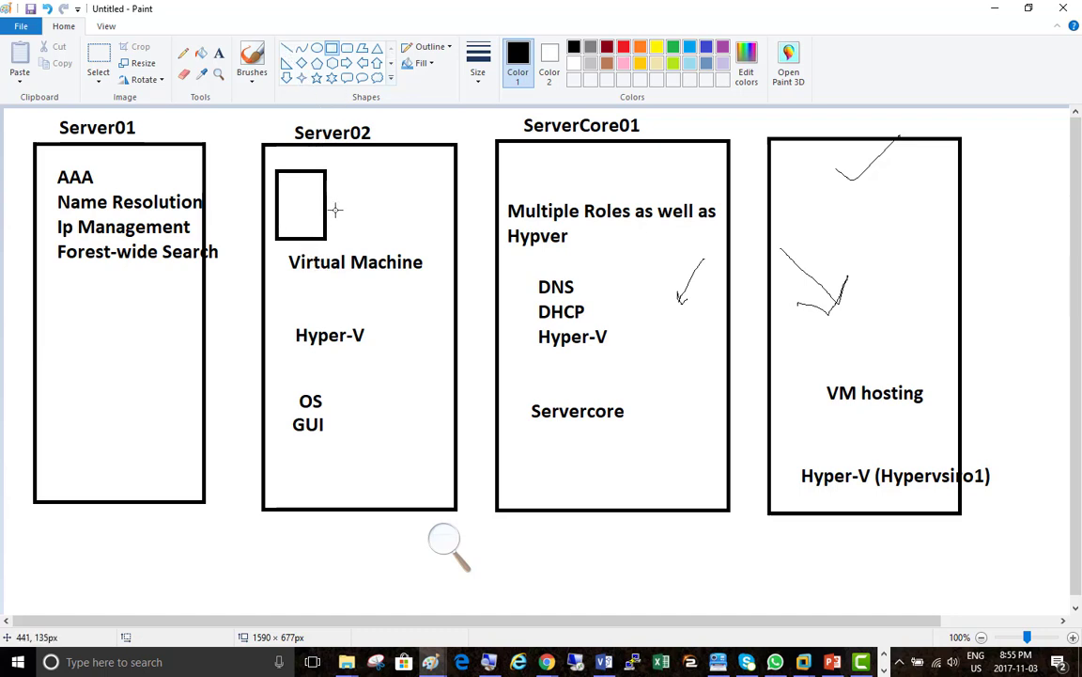
left_click(219, 53)
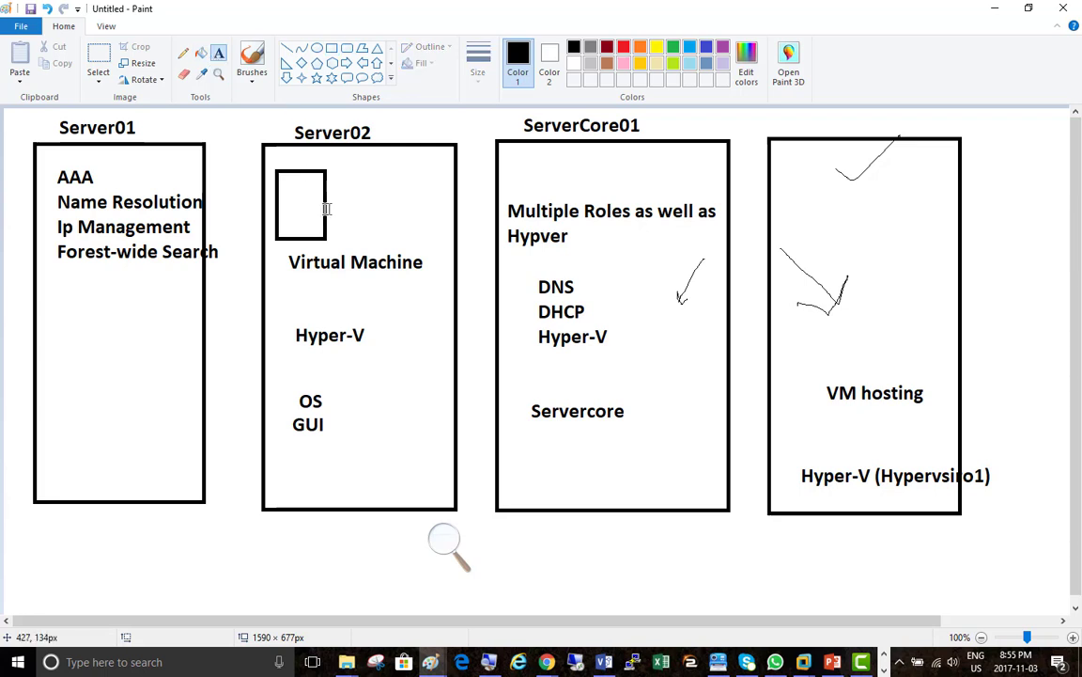
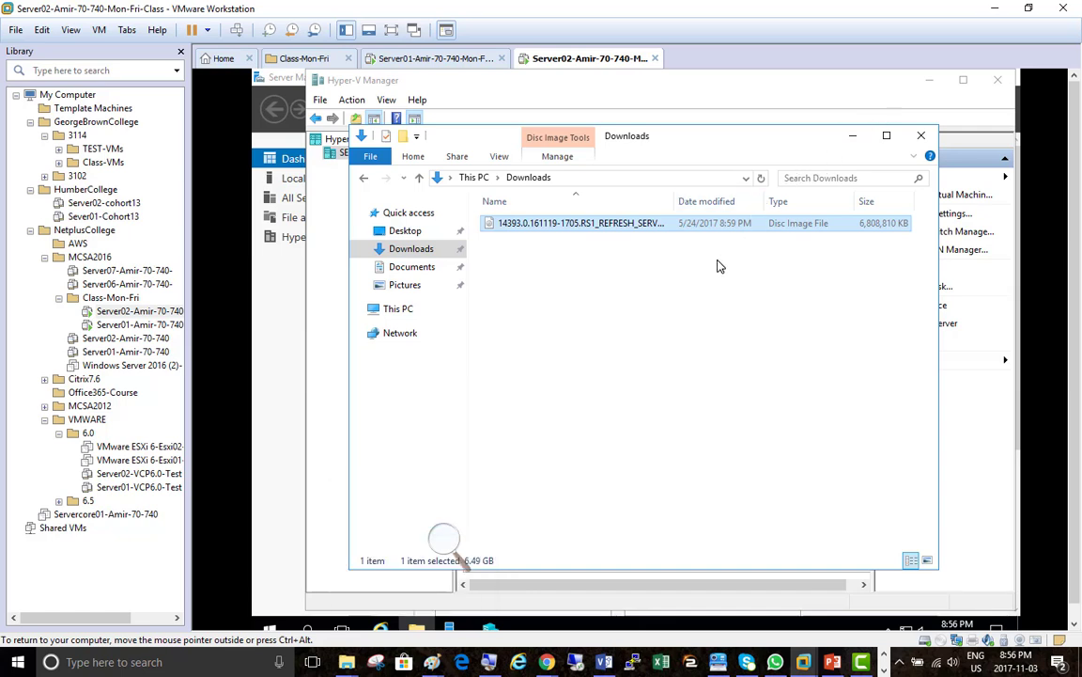
Magnify the screen to 200%, choose installing the OS from a bootable image file, and browse for it
left_click(458, 549)
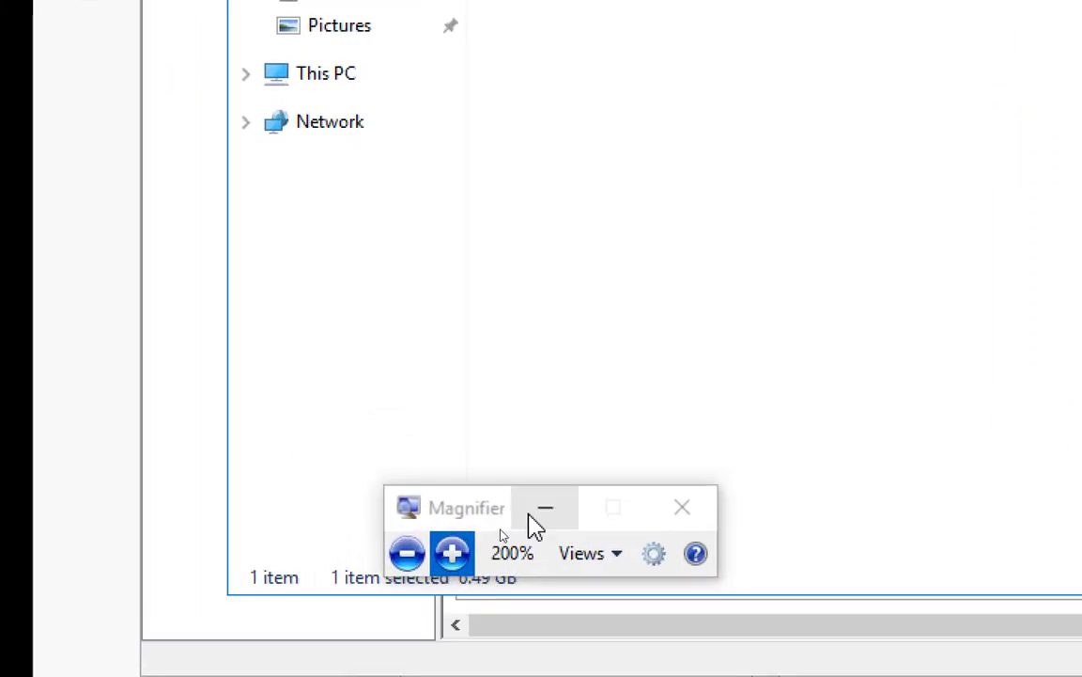
left_click(531, 513)
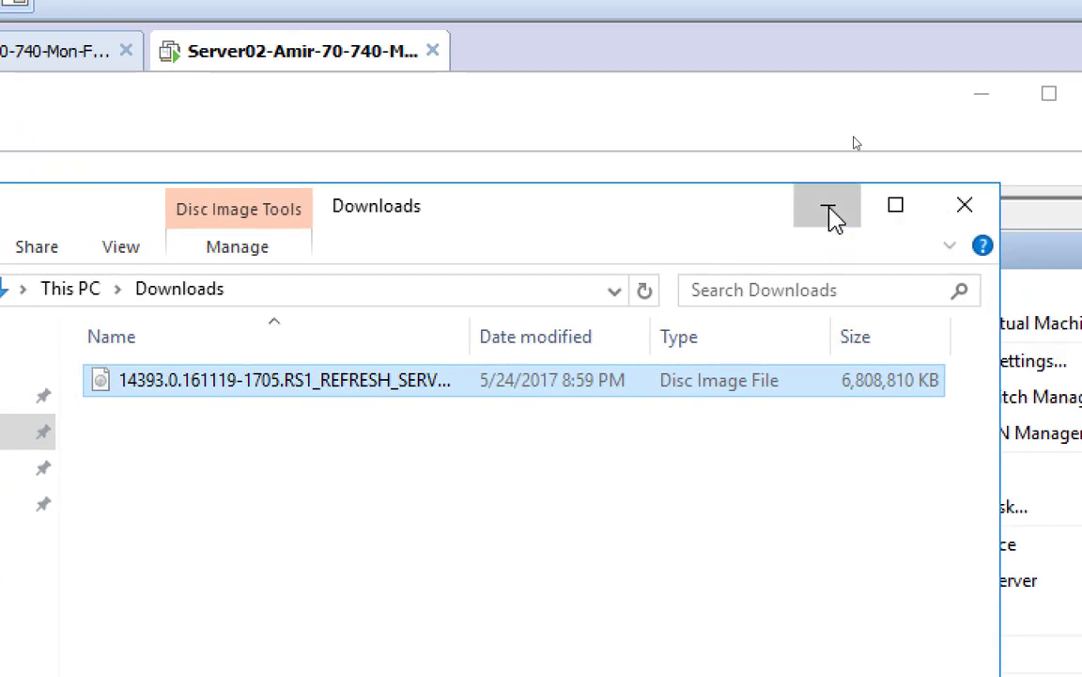
left_click(829, 211)
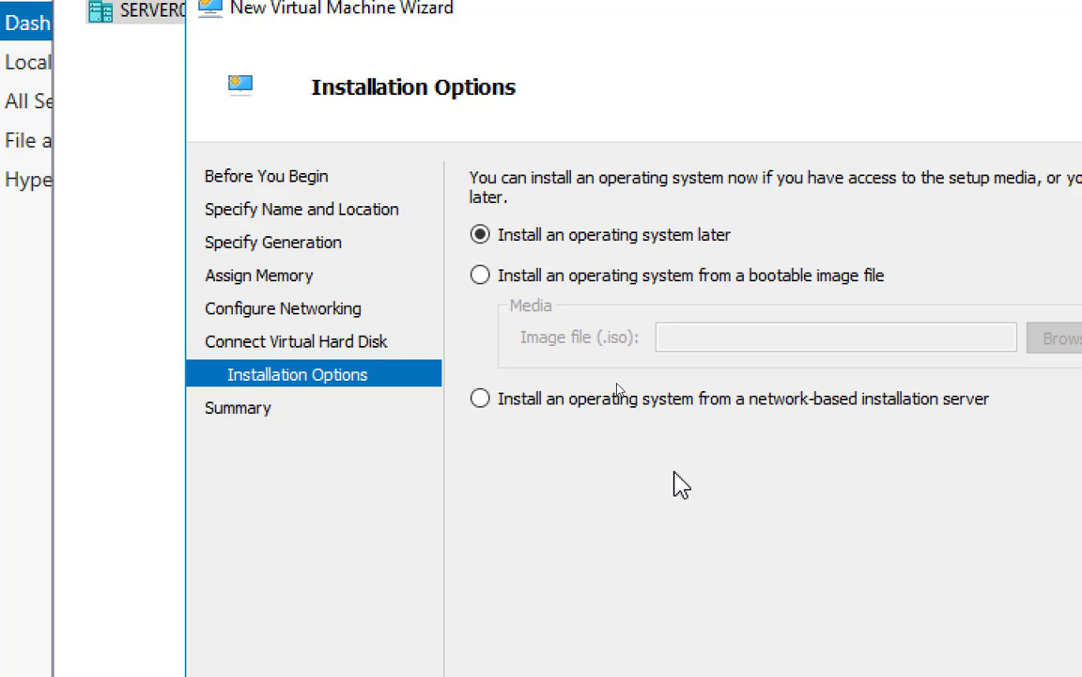
left_click(582, 279)
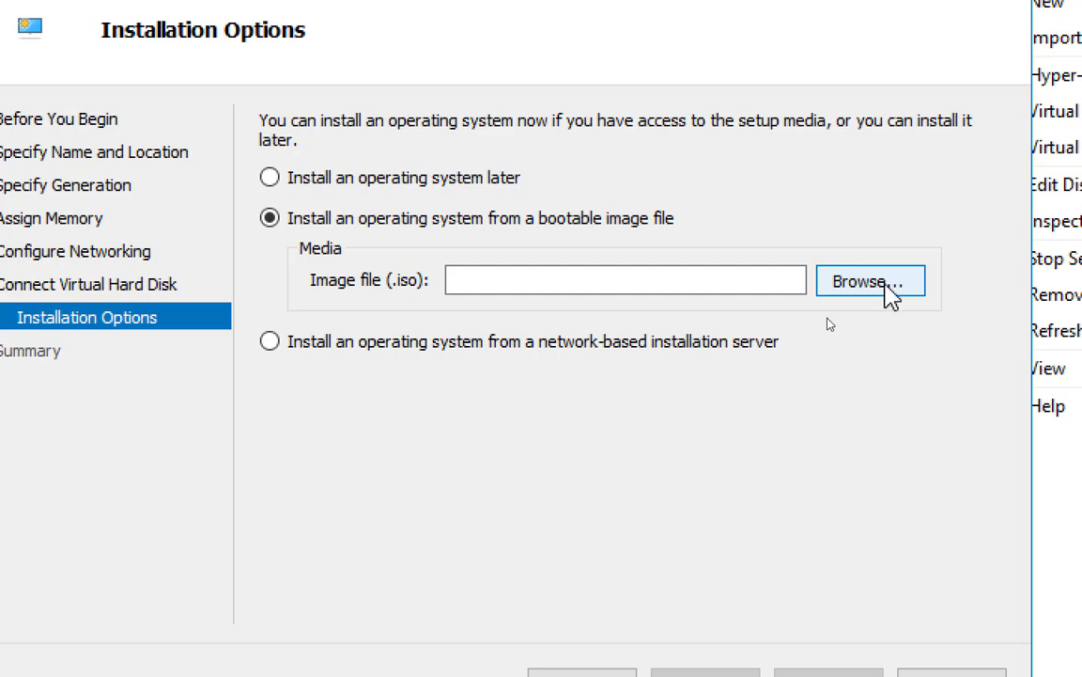
left_click(869, 299)
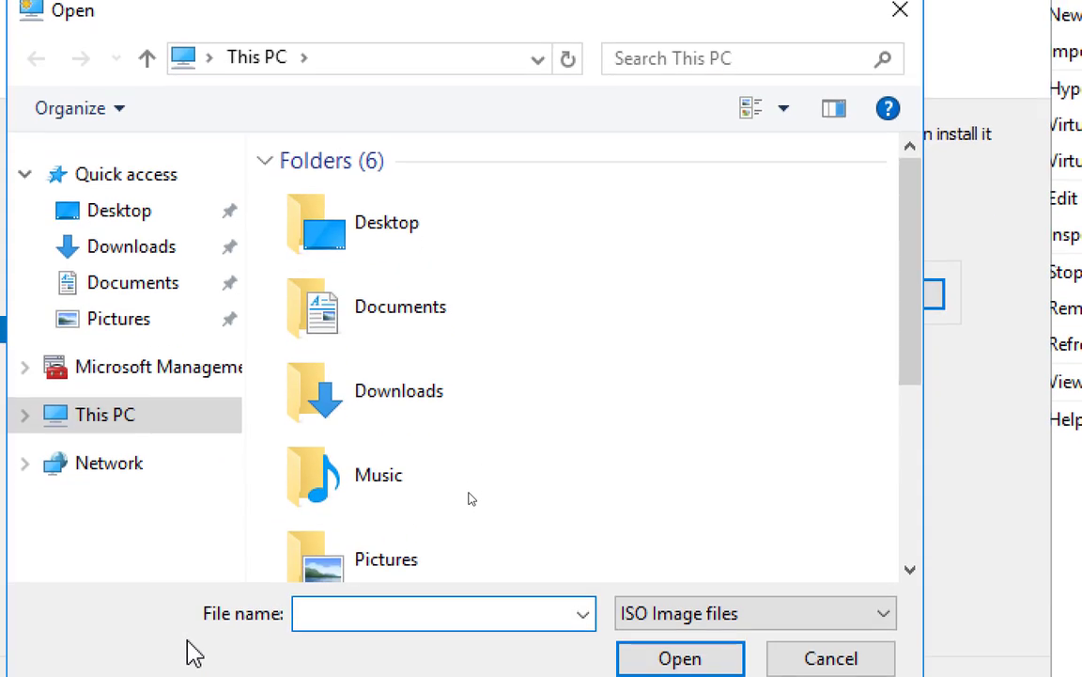
Use the 14393.0.161119 Windows Server ISO from Downloads as the wizard's image file
left_click(129, 248)
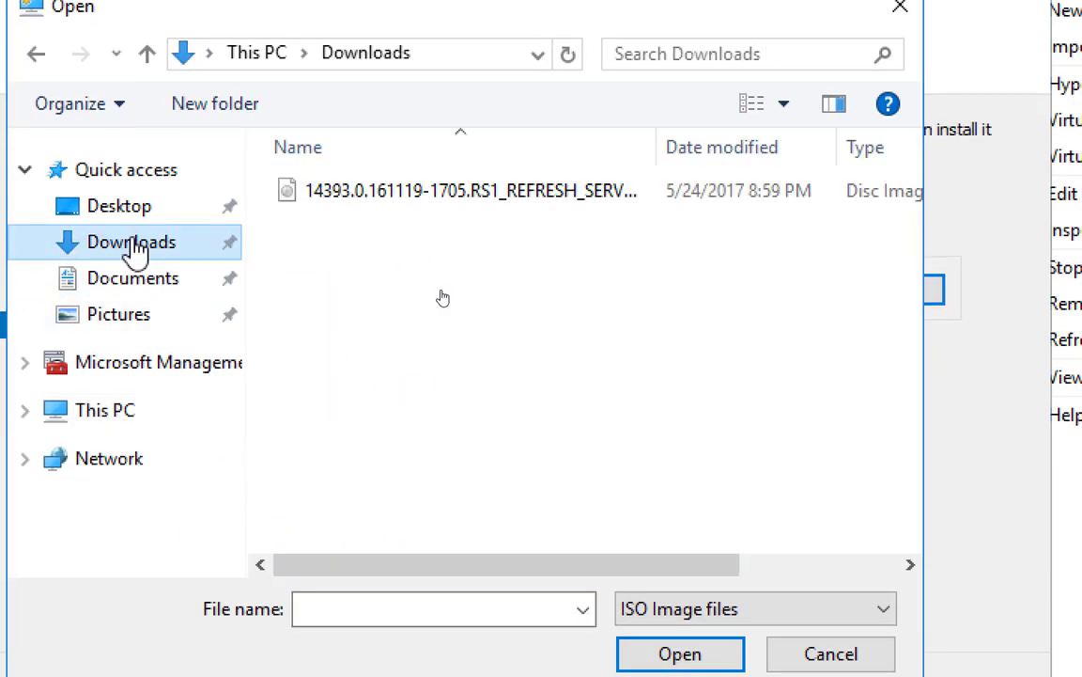
left_click(515, 200)
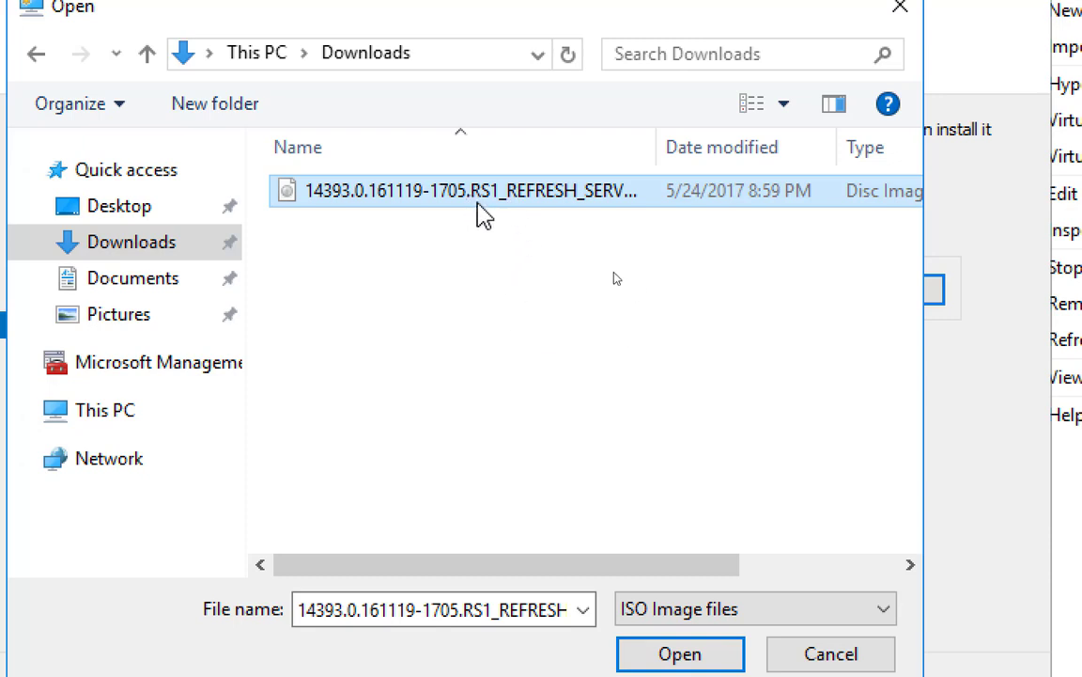
double_click(482, 199)
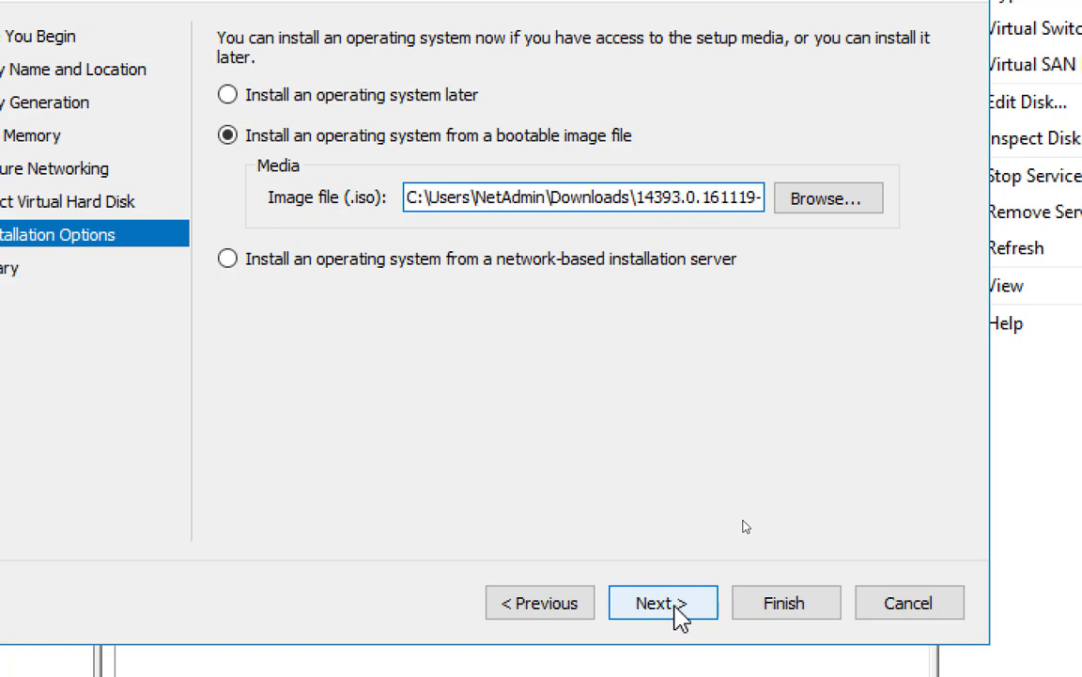
Go to the Summary page and finish the wizard to create VM01
left_click(675, 602)
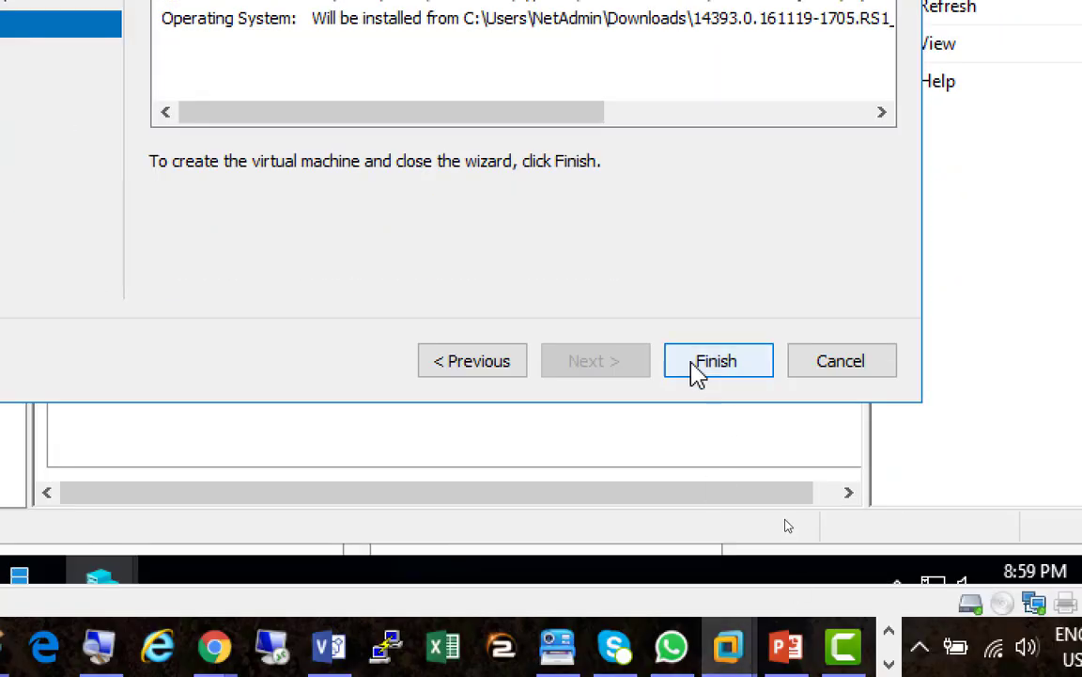
left_click(714, 363)
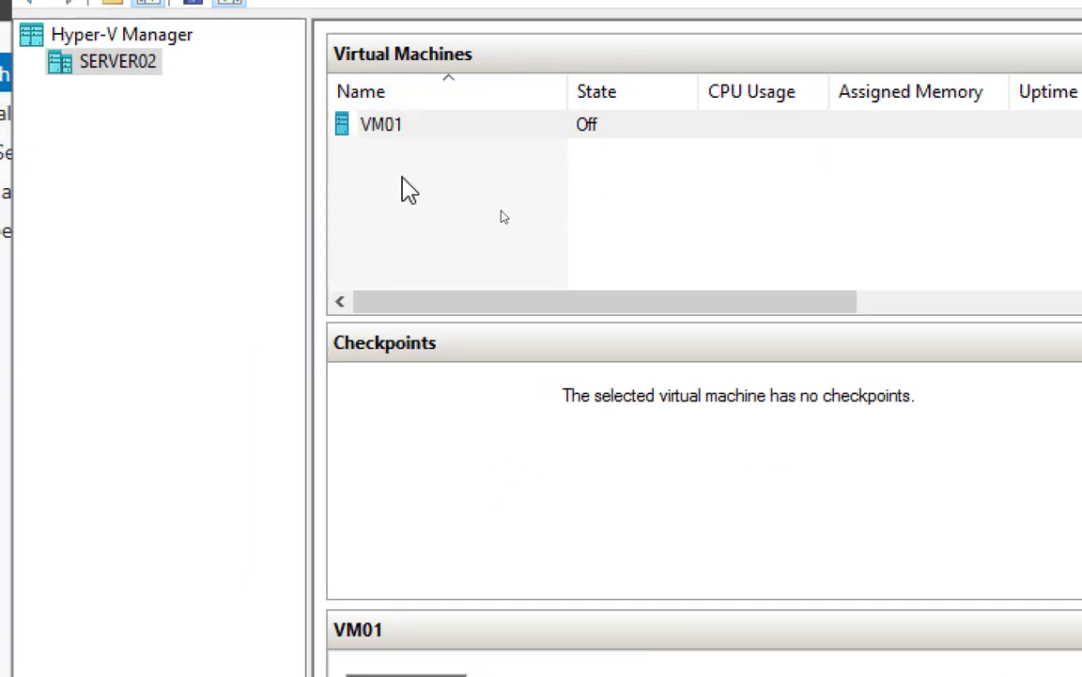
left_click(392, 125)
key("F2")
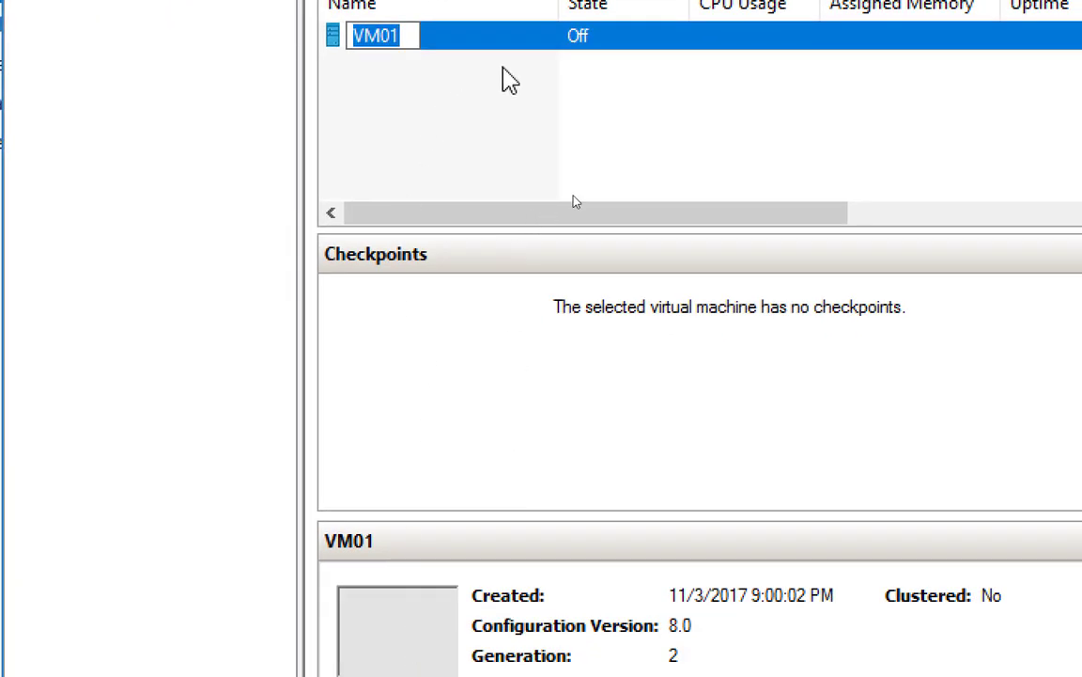
left_click(639, 38)
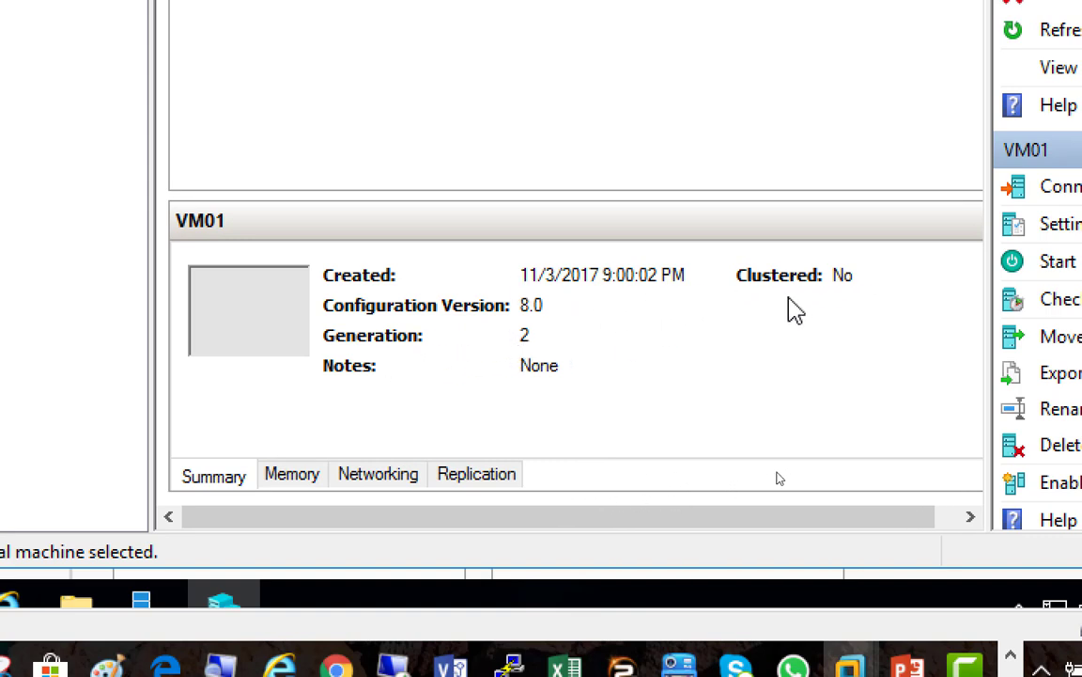
left_click(297, 480)
left_click(372, 479)
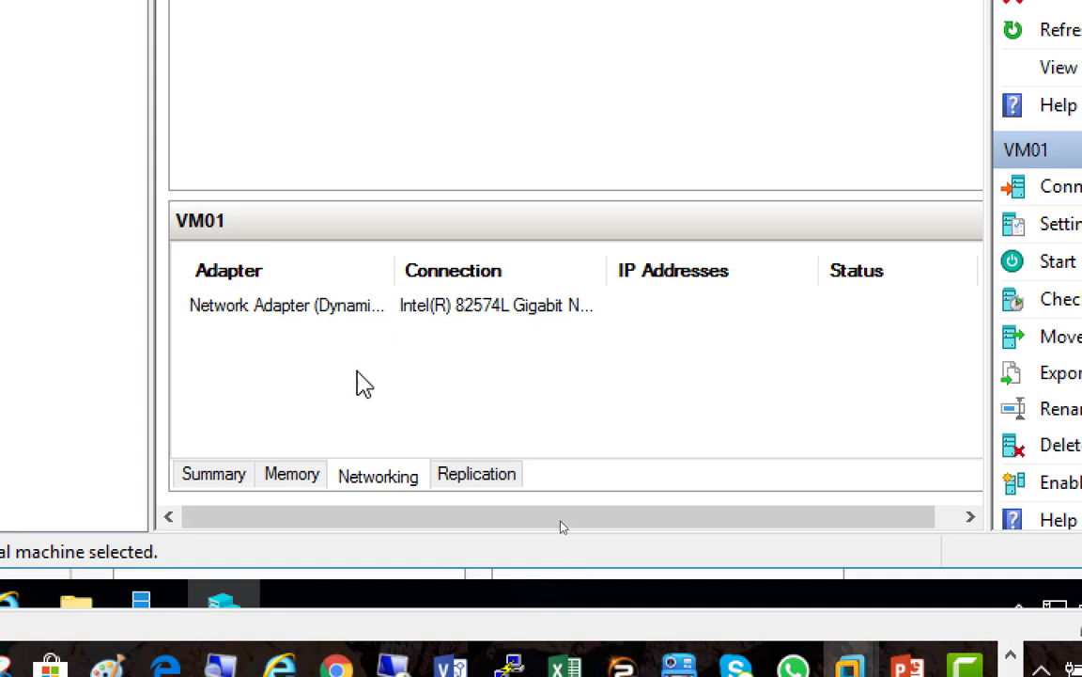
left_click(485, 481)
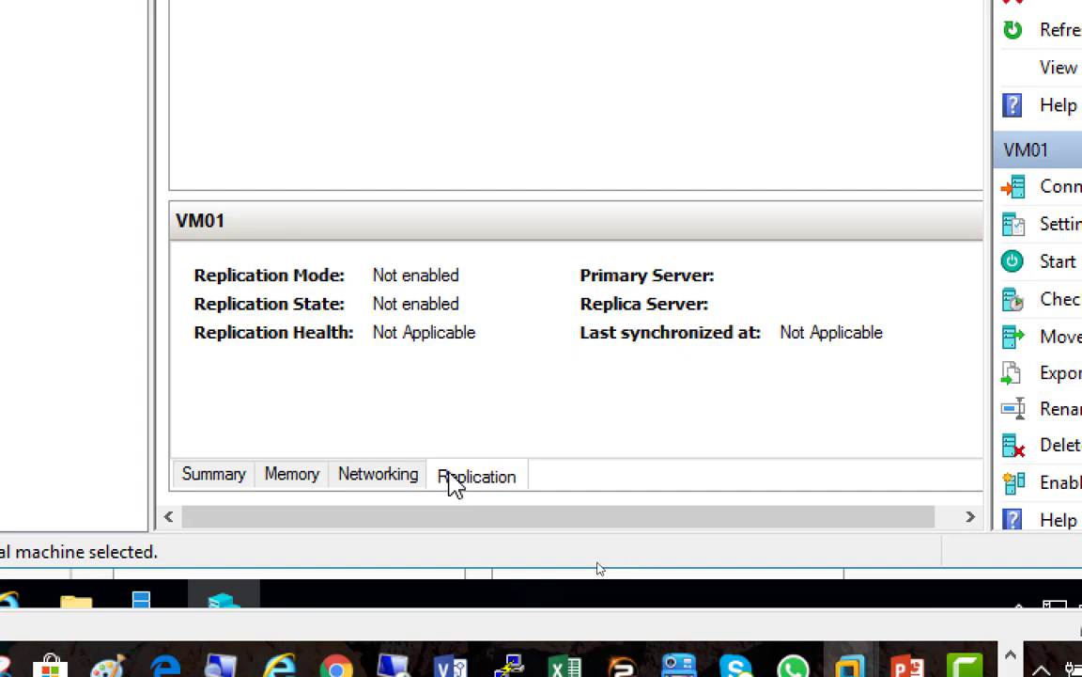
left_click(225, 487)
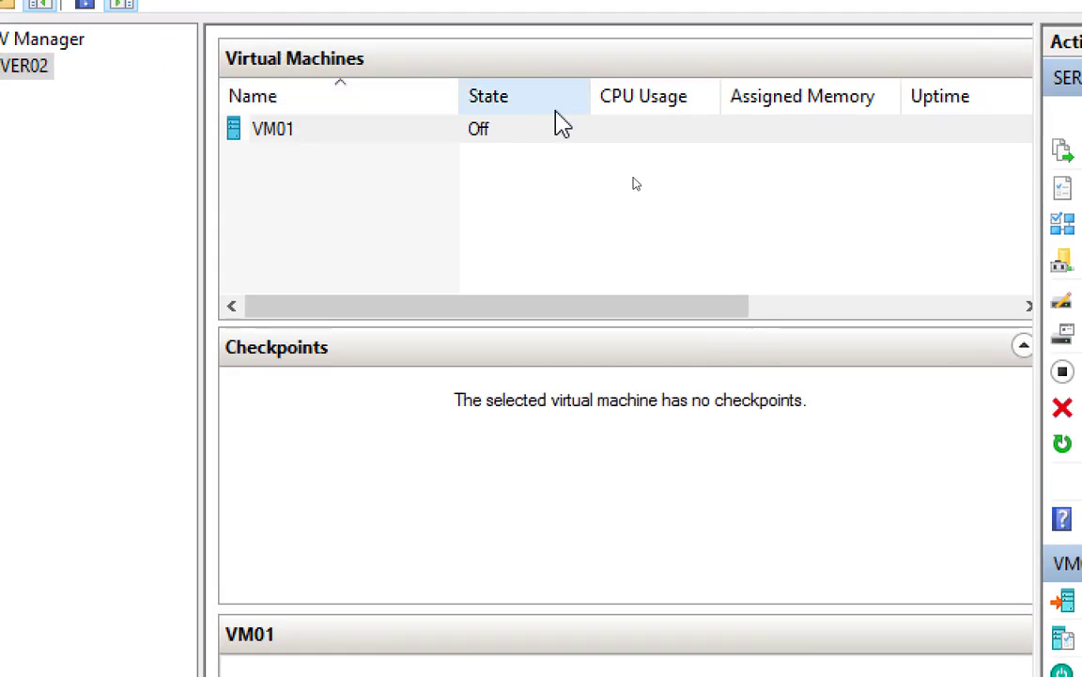
left_click(529, 75)
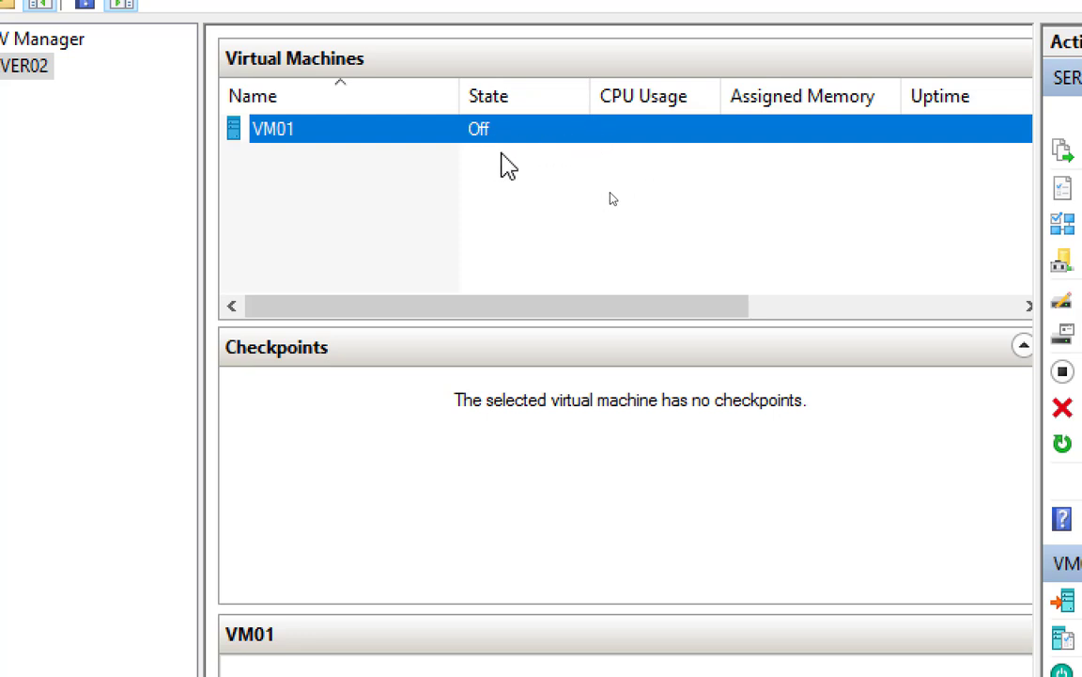
Check VM01's context menu, look at the Server01 machine's options, then go back to Server02
right_click(514, 131)
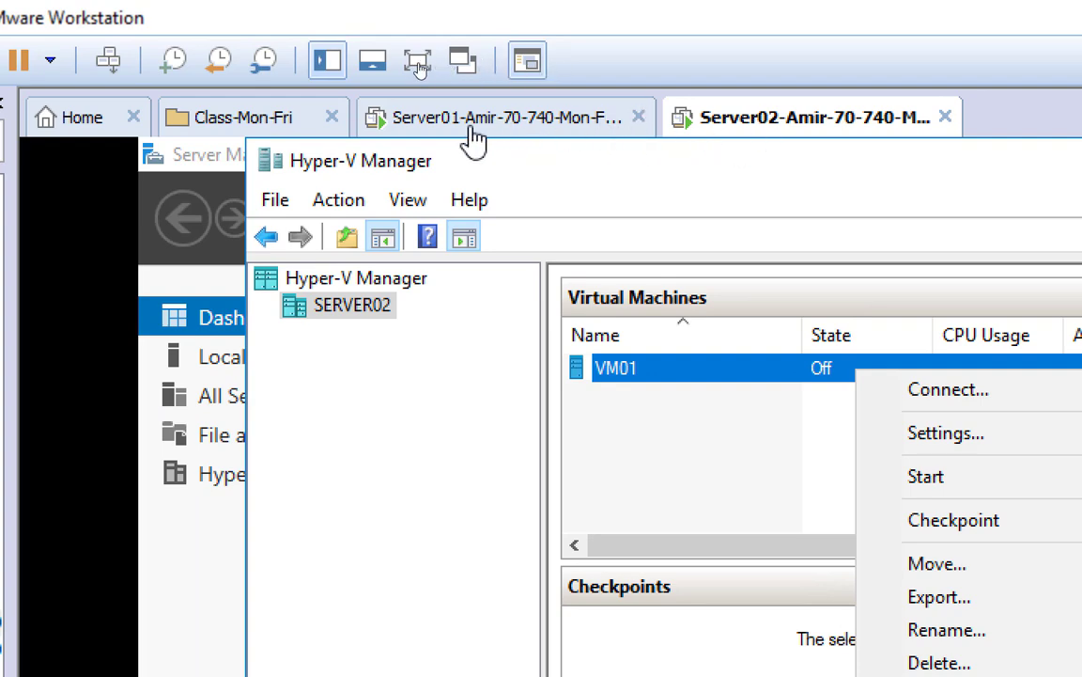
left_click(549, 132)
right_click(550, 132)
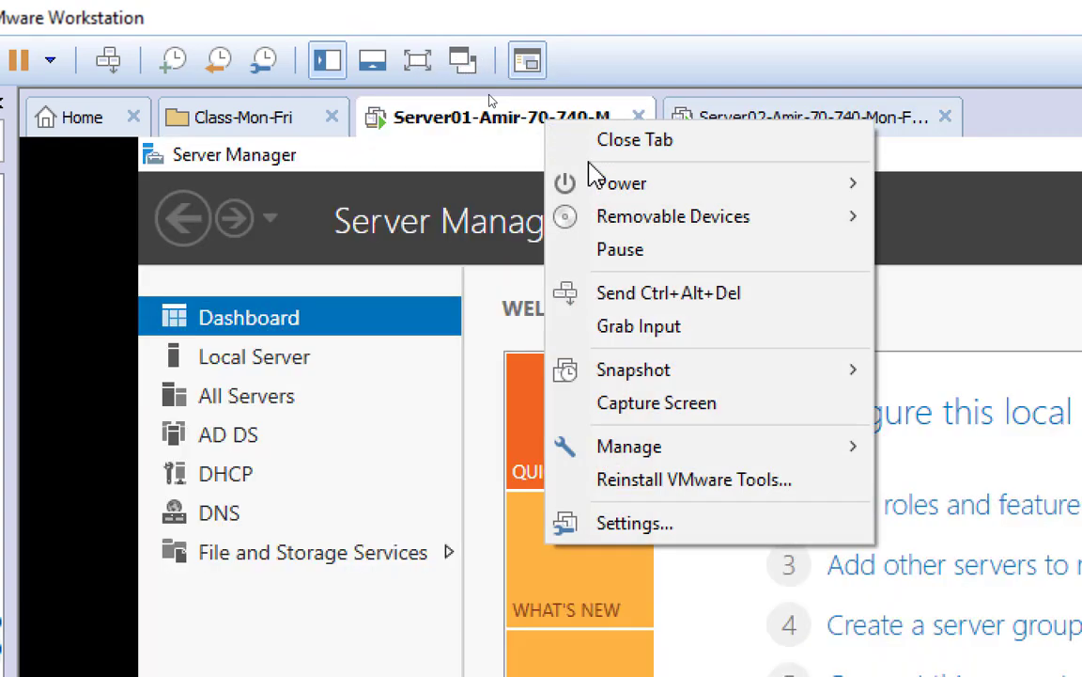
mouse_move(696, 380)
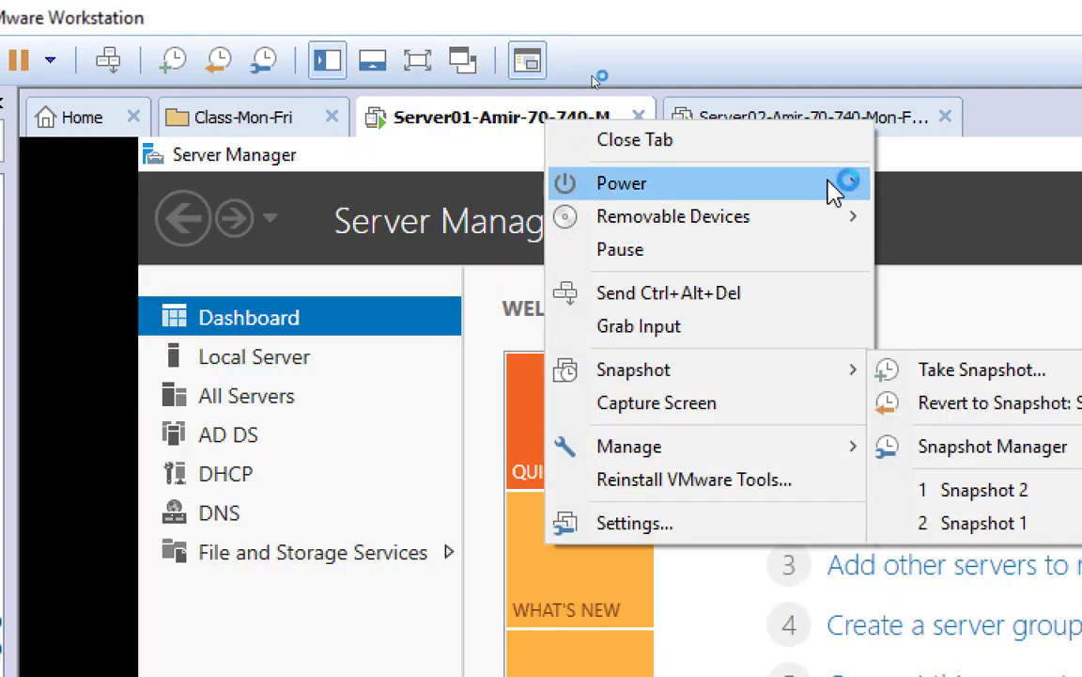
left_click(773, 114)
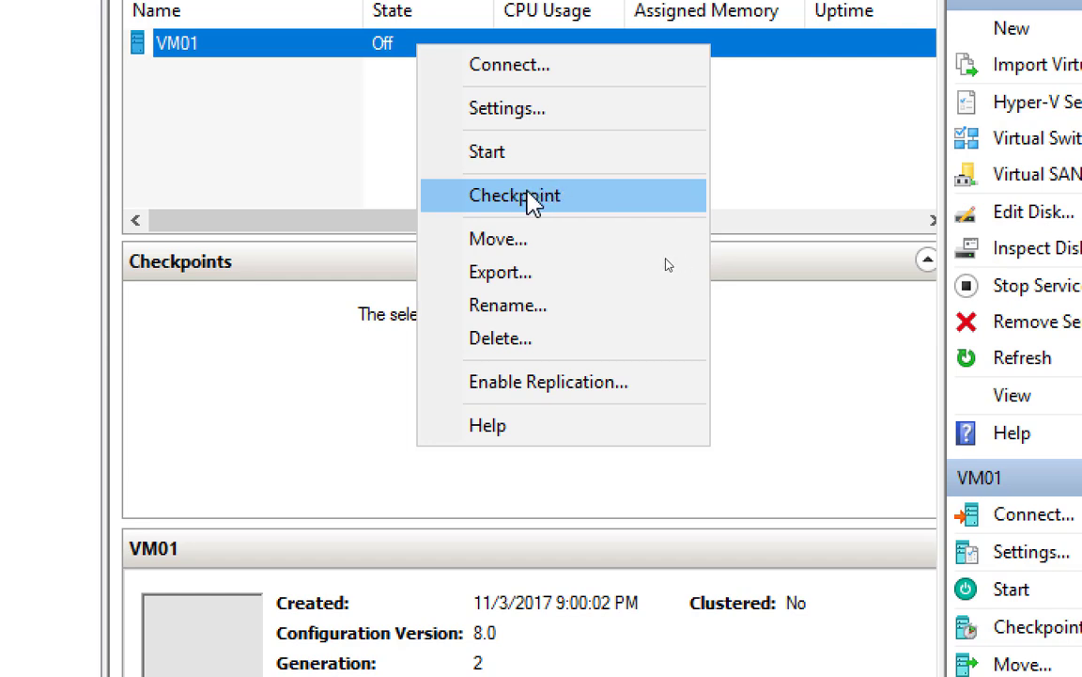
Take a checkpoint of VM01, then reopen VM01's context menu
left_click(529, 199)
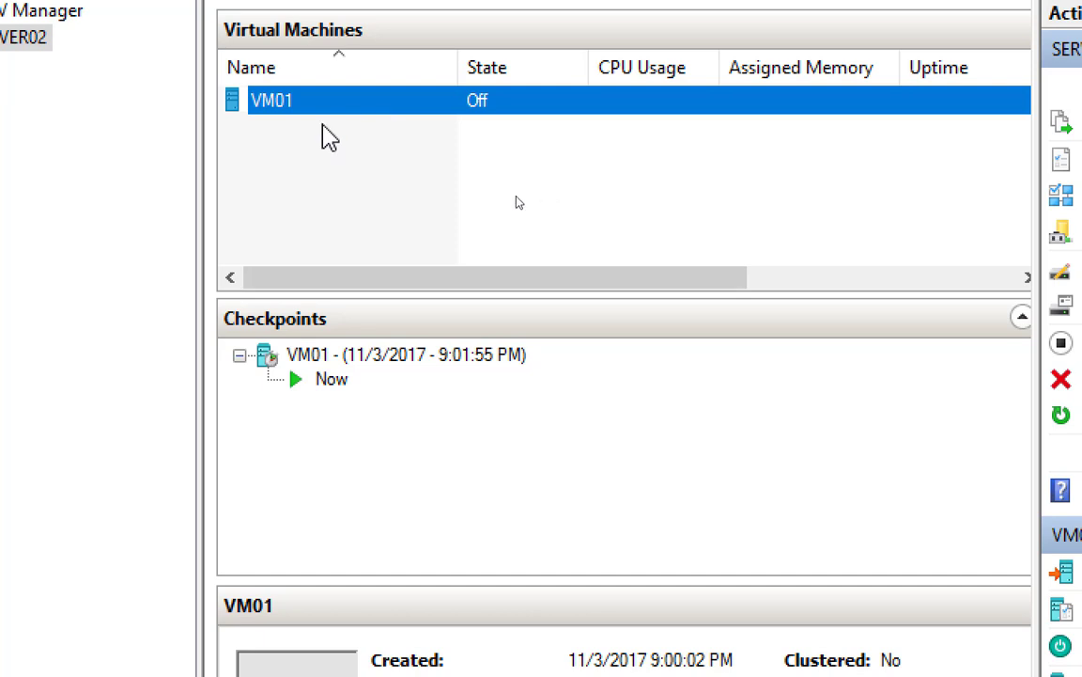
right_click(310, 103)
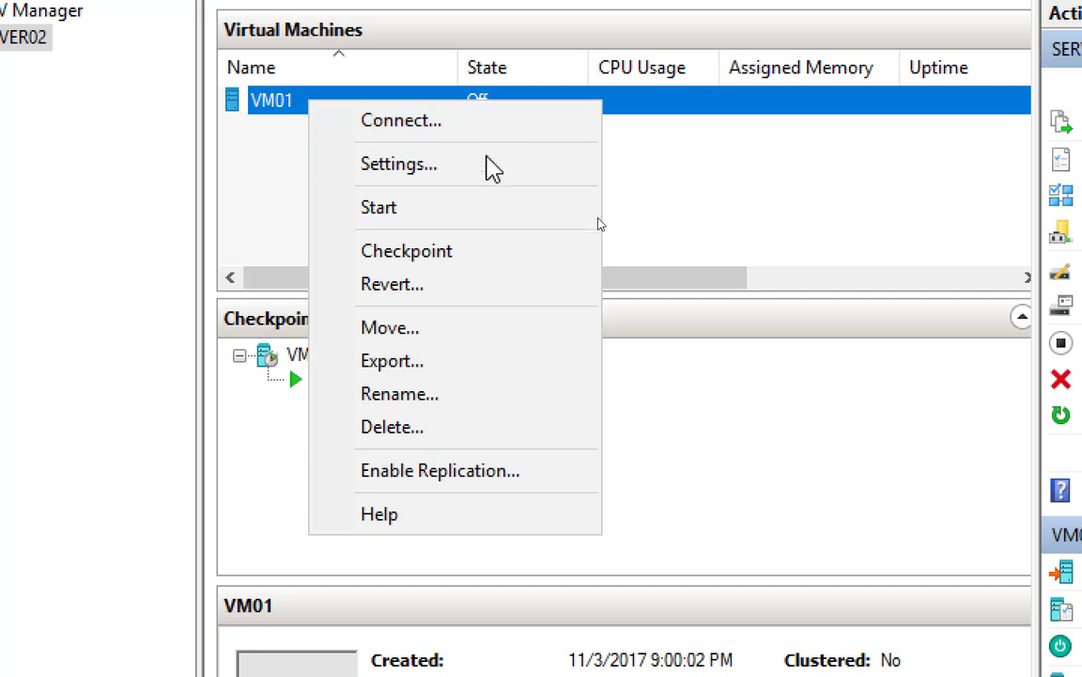
Choose Start from VM01's context menu to power it on
left_click(478, 214)
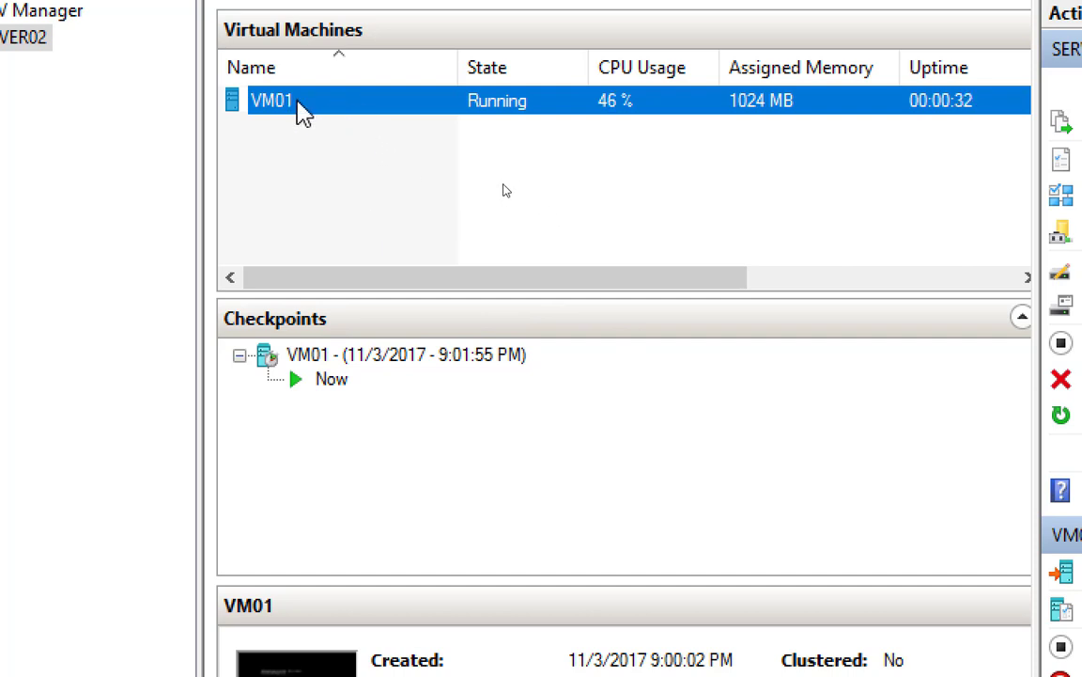
Connect to VM01's console from its right-click menu
right_click(522, 102)
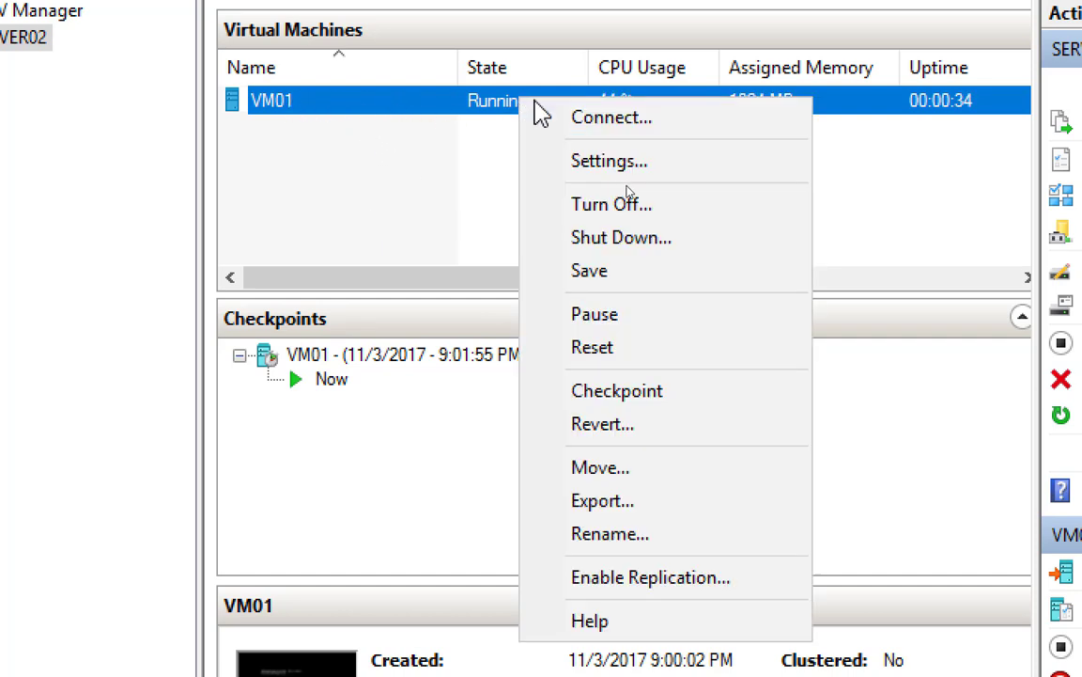
left_click(676, 127)
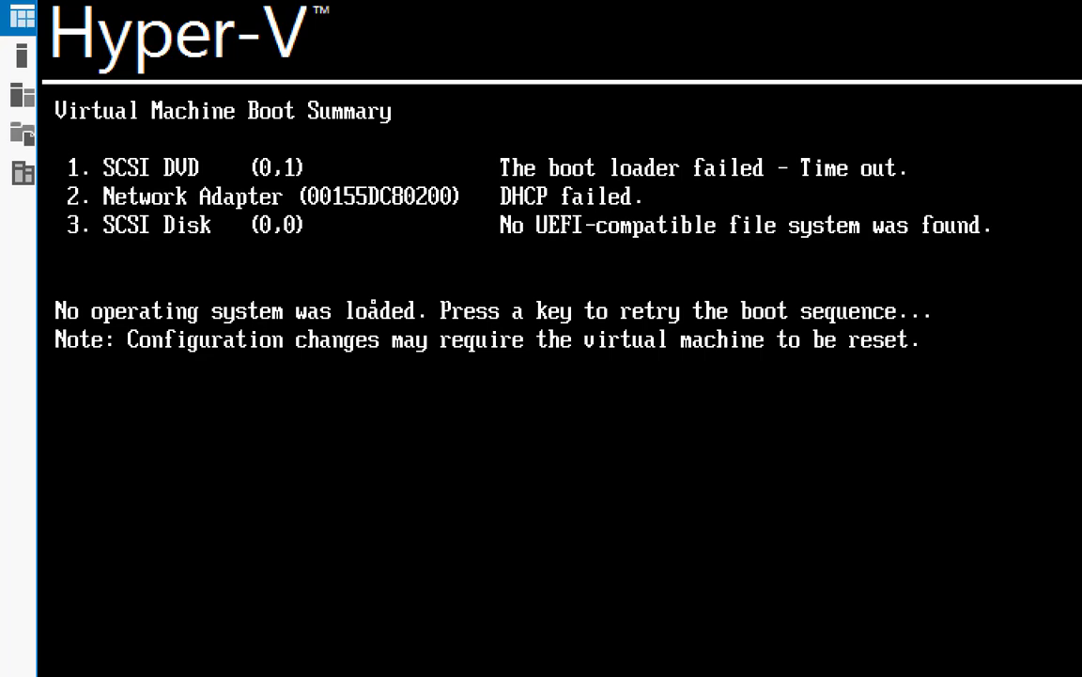
Retry the boot and reset VM01 with Ctrl+Alt+Delete until the boot-from-DVD prompt appears
key("Return")
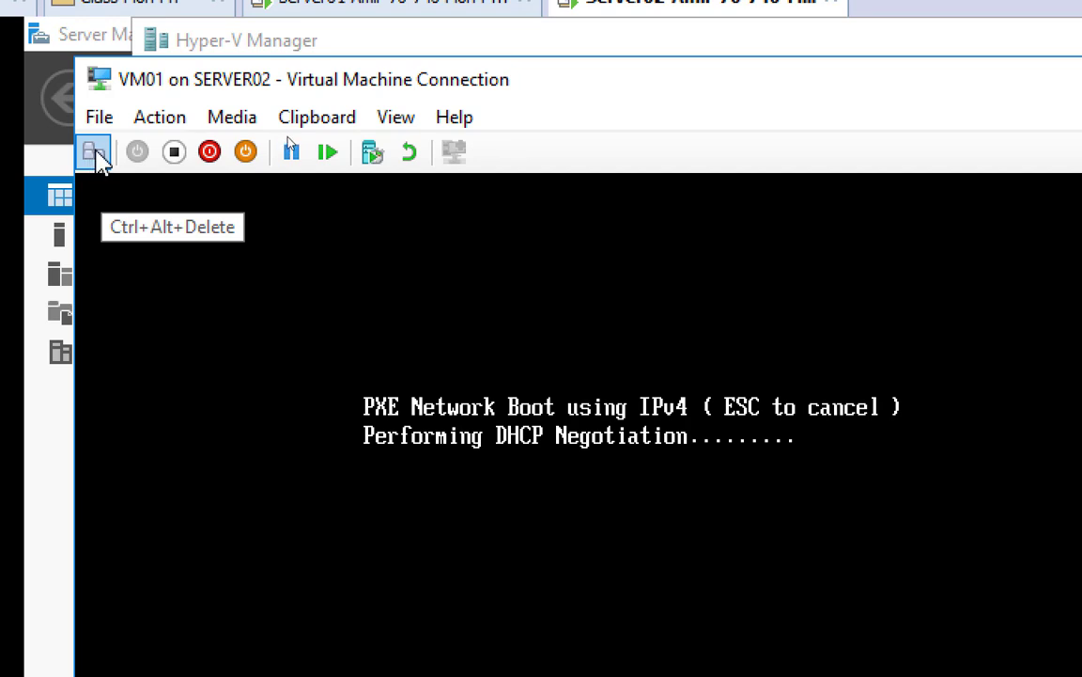
left_click(95, 160)
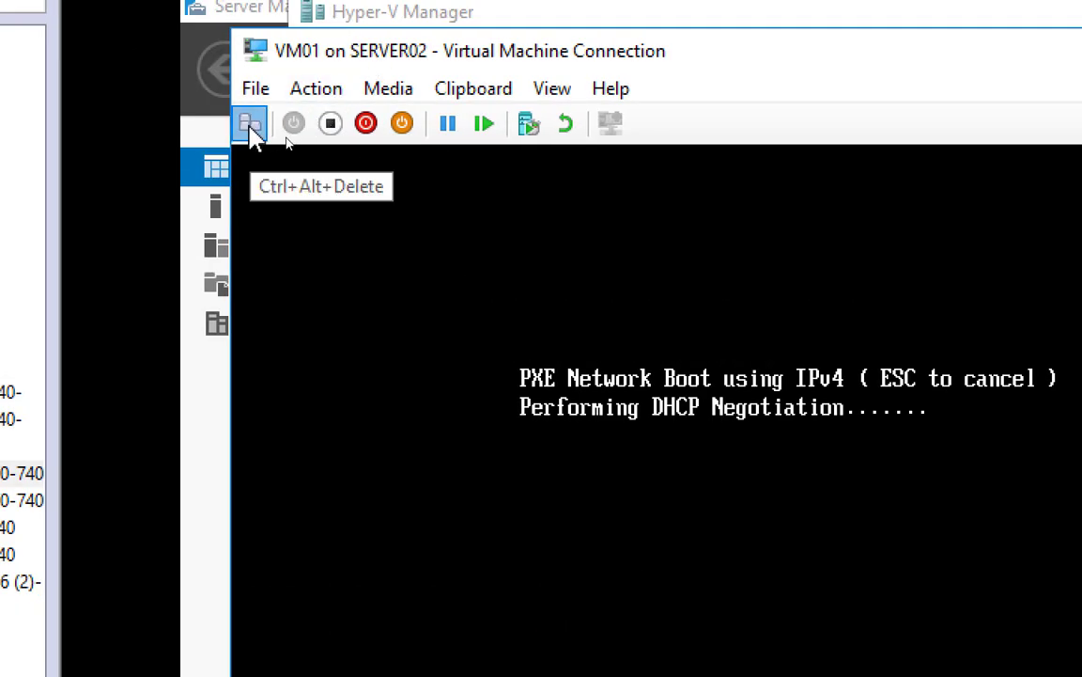
left_click(250, 124)
key("Return")
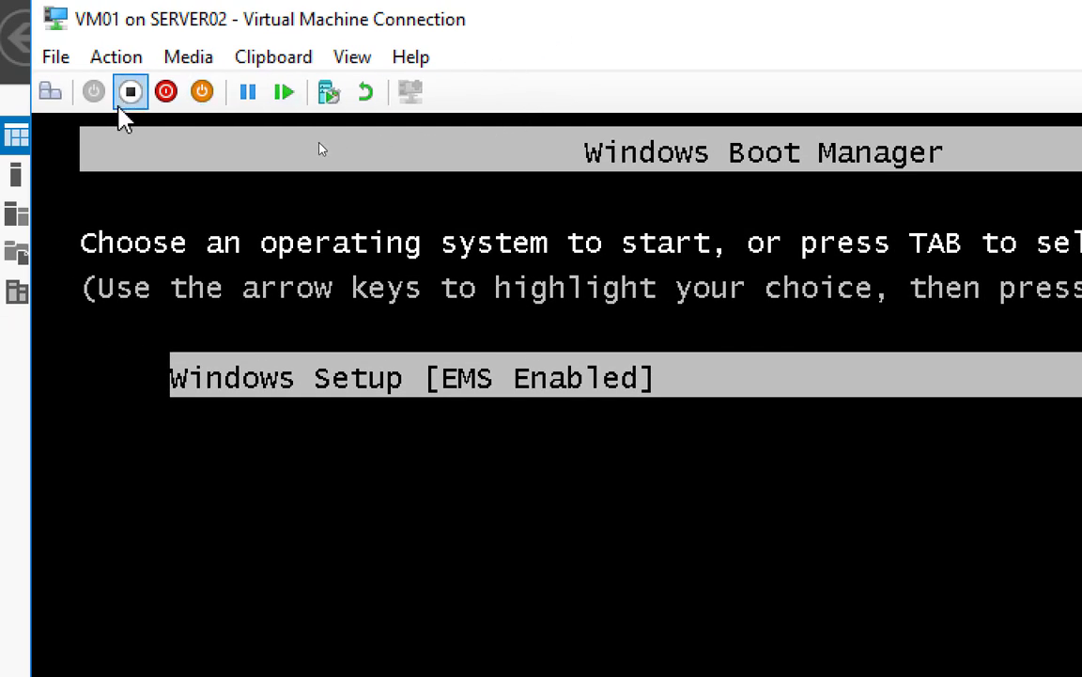
left_click(50, 91)
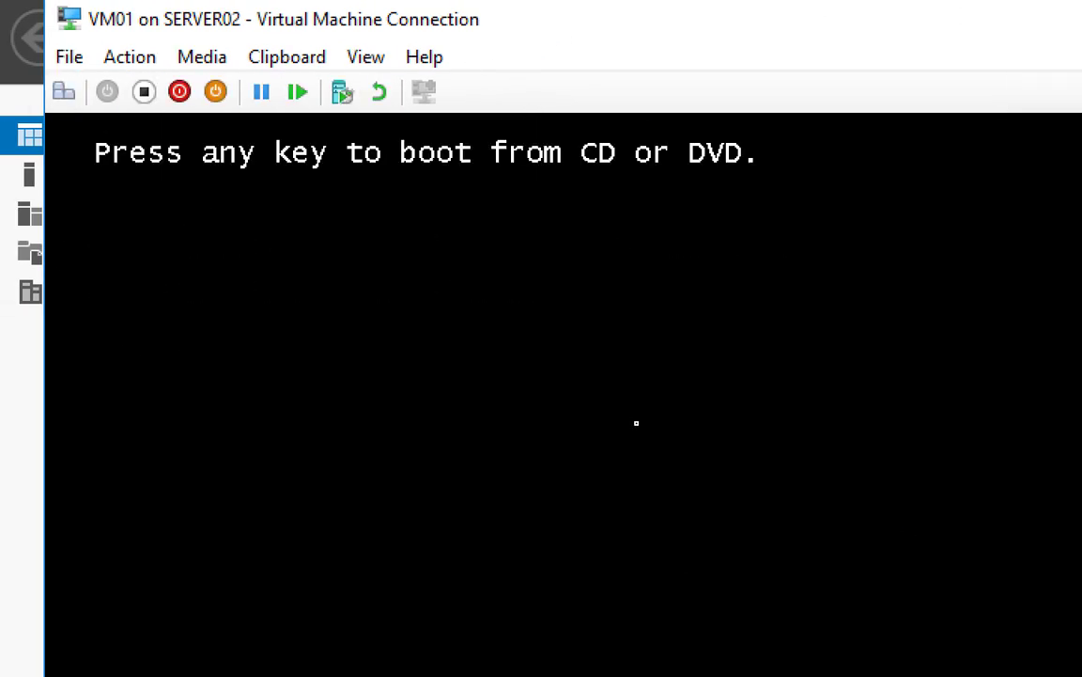
Boot from the DVD, accept English (United States) language settings, and choose Install now
key("Return")
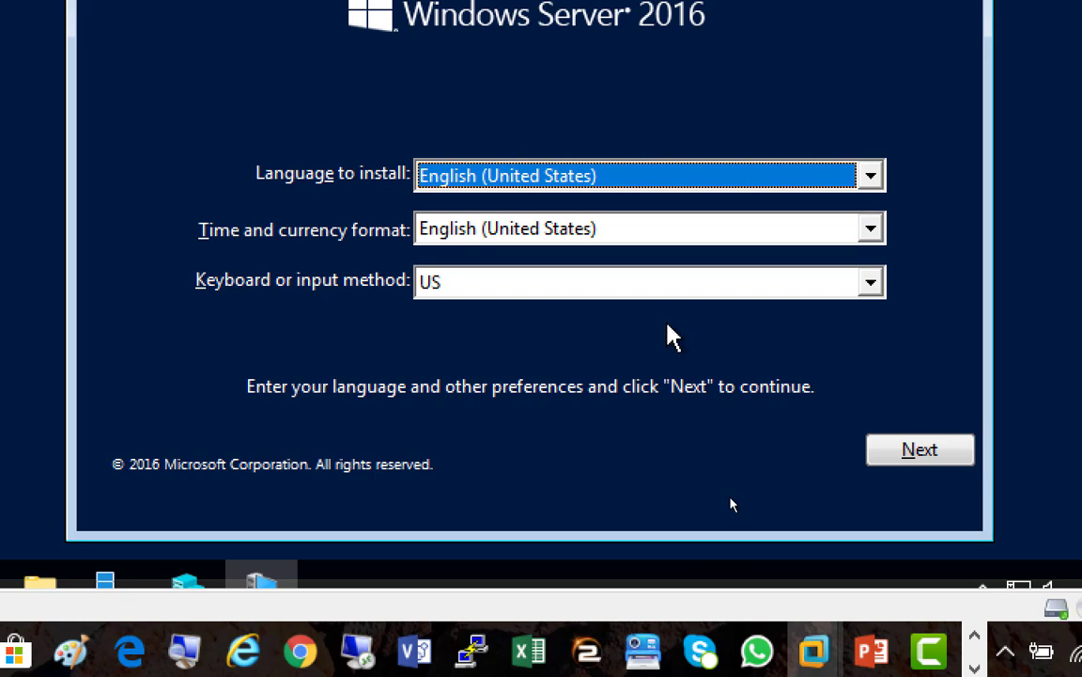
left_click(922, 449)
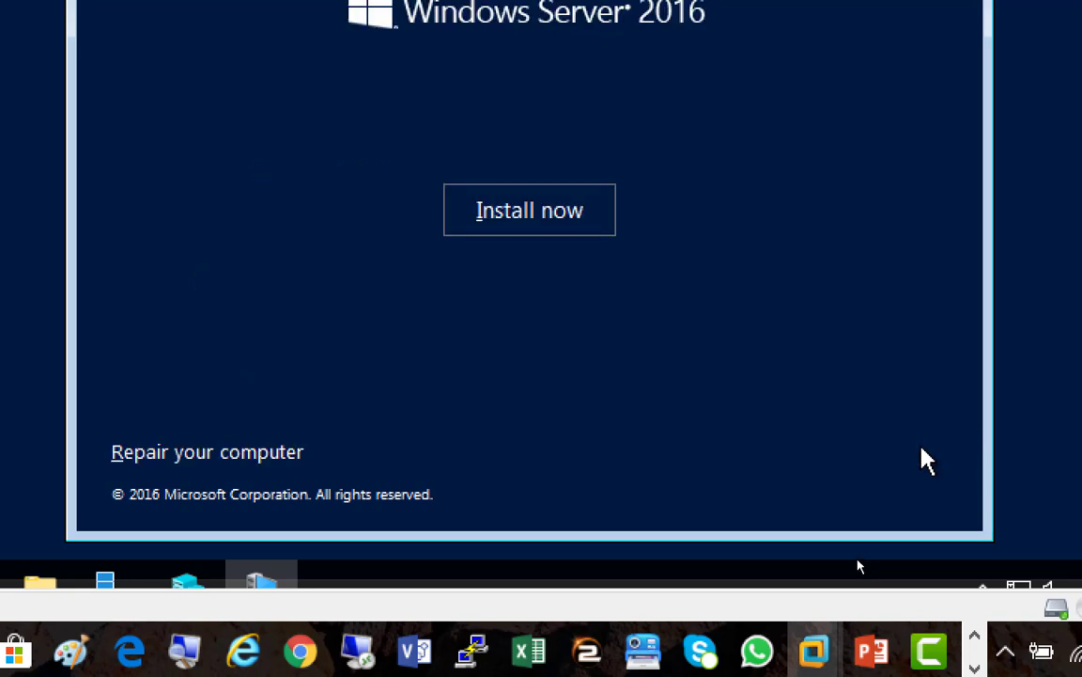
left_click(545, 217)
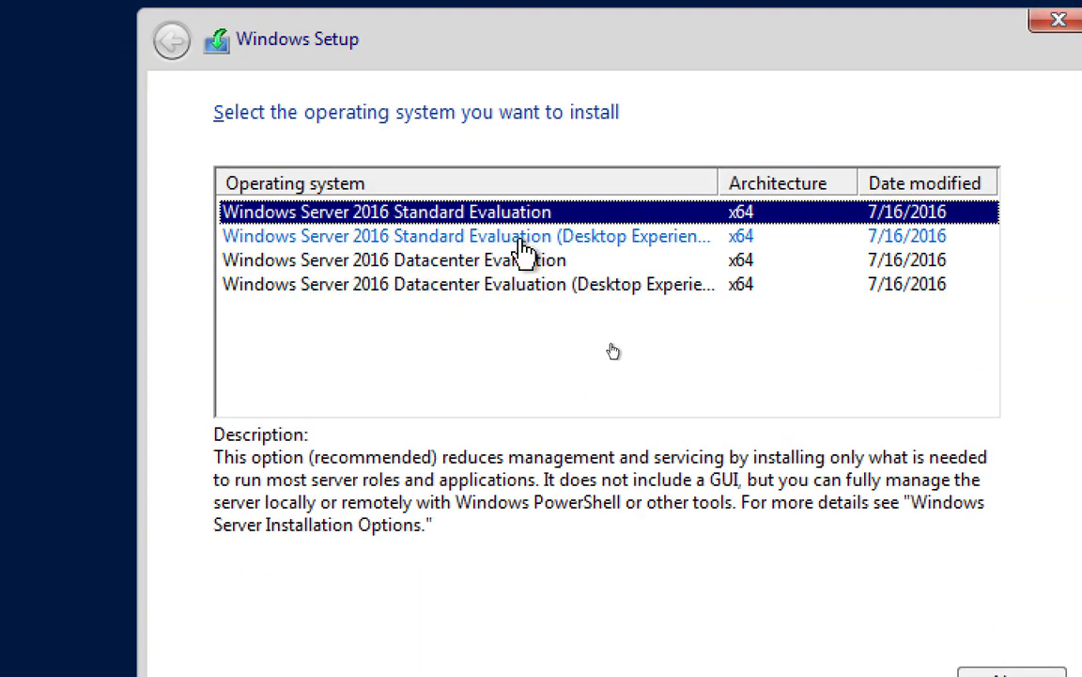
Compare editions and select Windows Server 2016 Standard Evaluation (Desktop Experience)
left_click(488, 237)
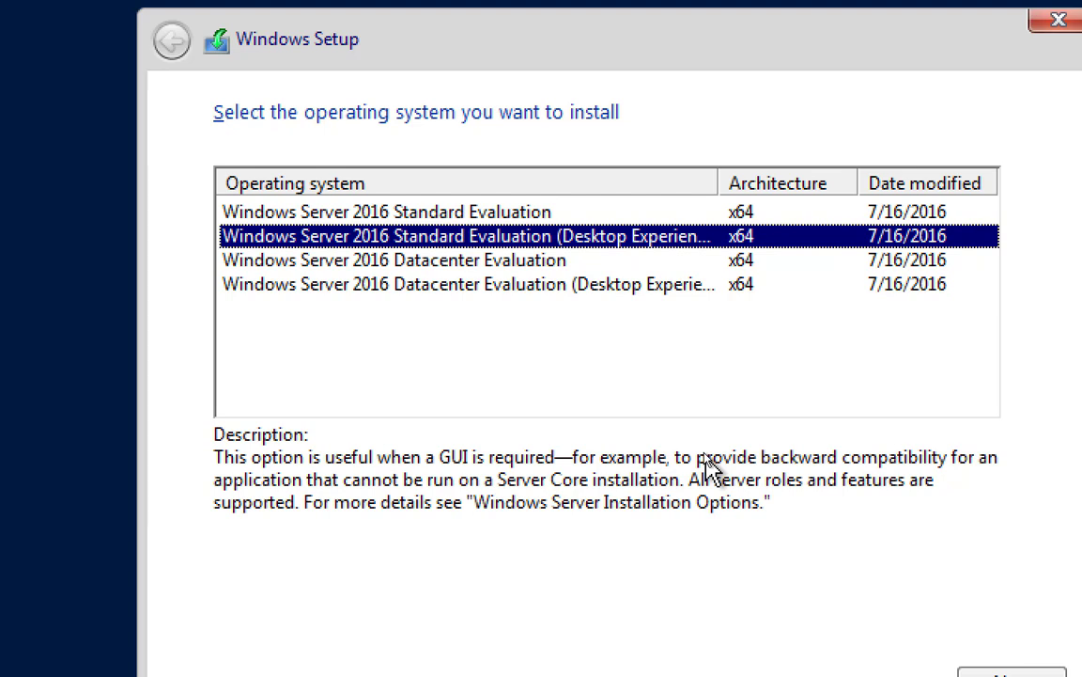
left_click(498, 216)
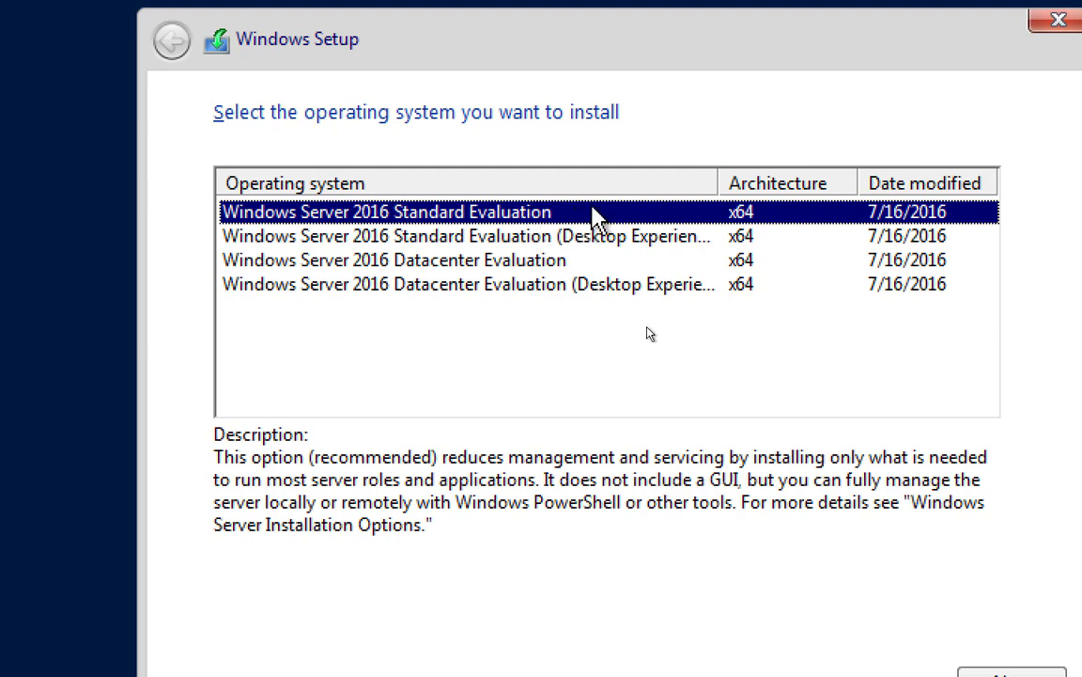
left_click(554, 240)
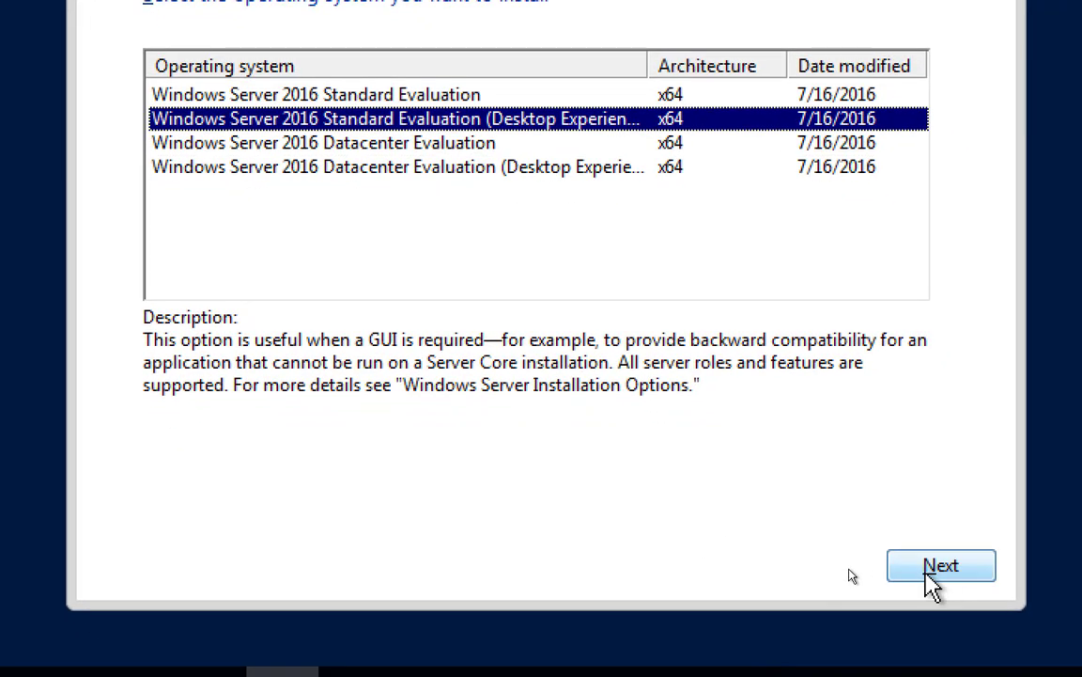
Confirm the edition, accept the license and Custom-install onto Drive 0's 127.0 GB unallocated space
left_click(942, 568)
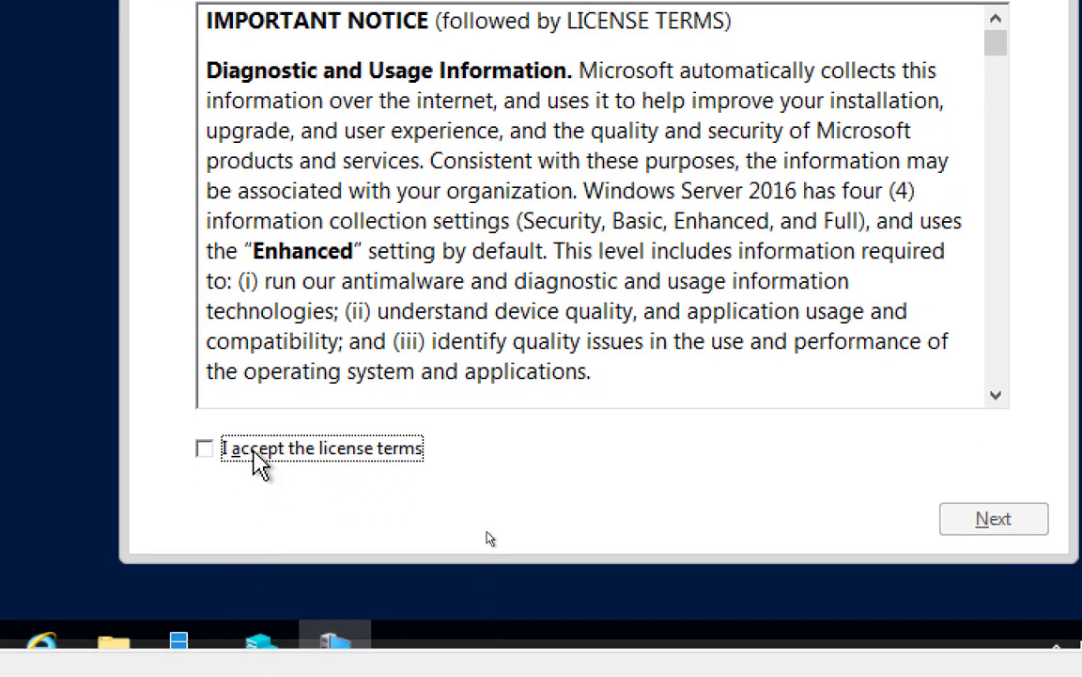
left_click(260, 460)
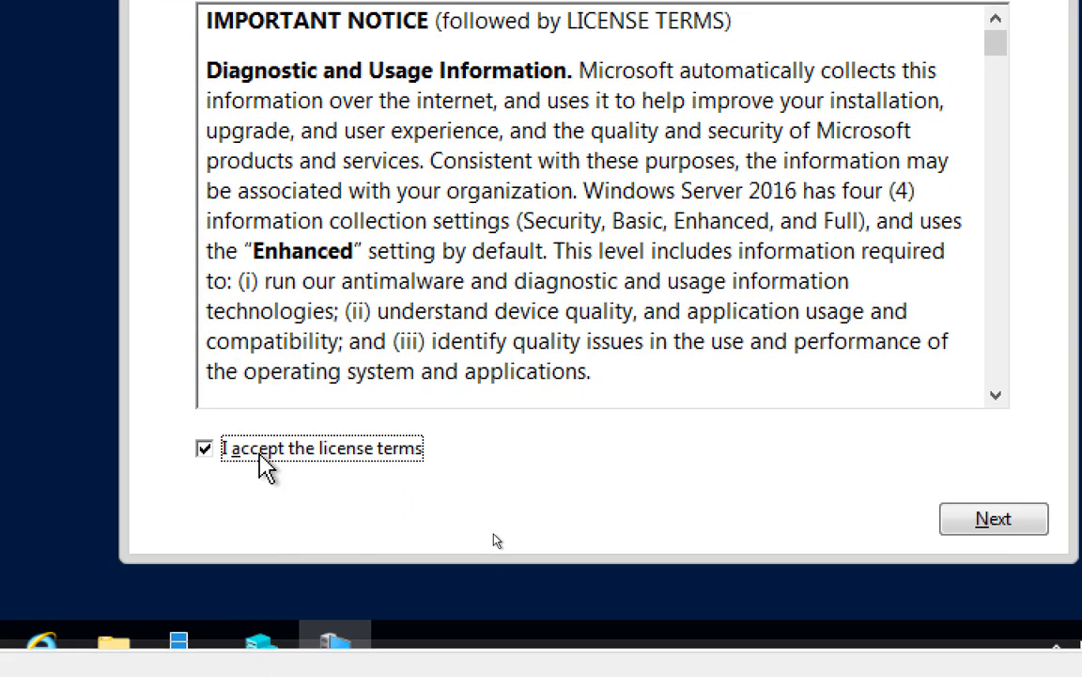
left_click(968, 521)
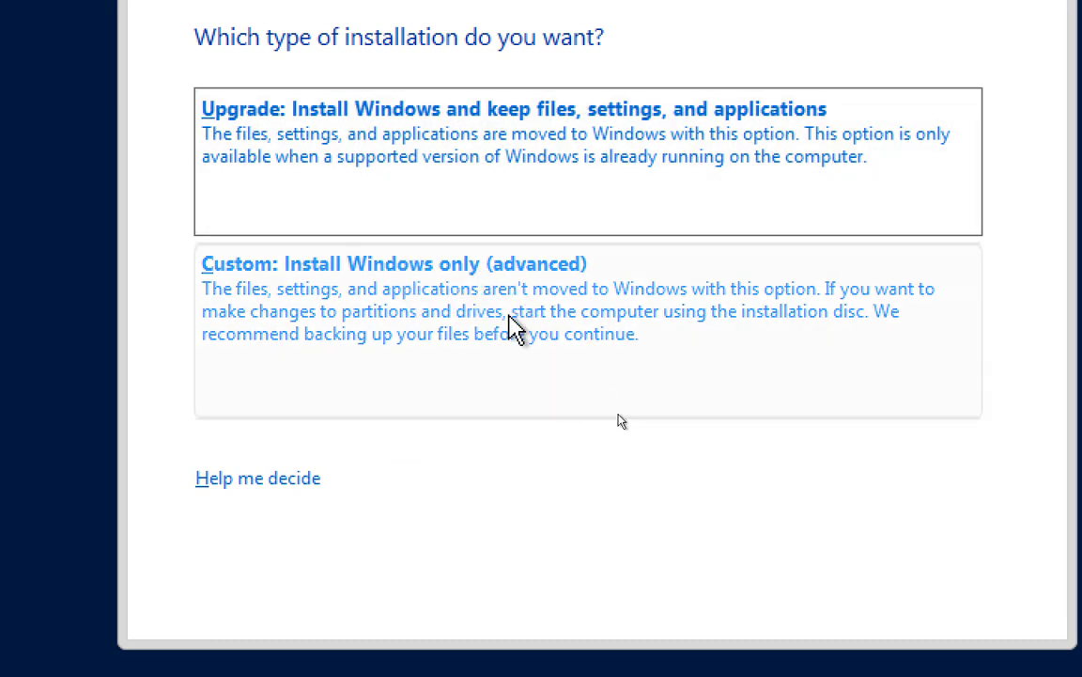
left_click(495, 327)
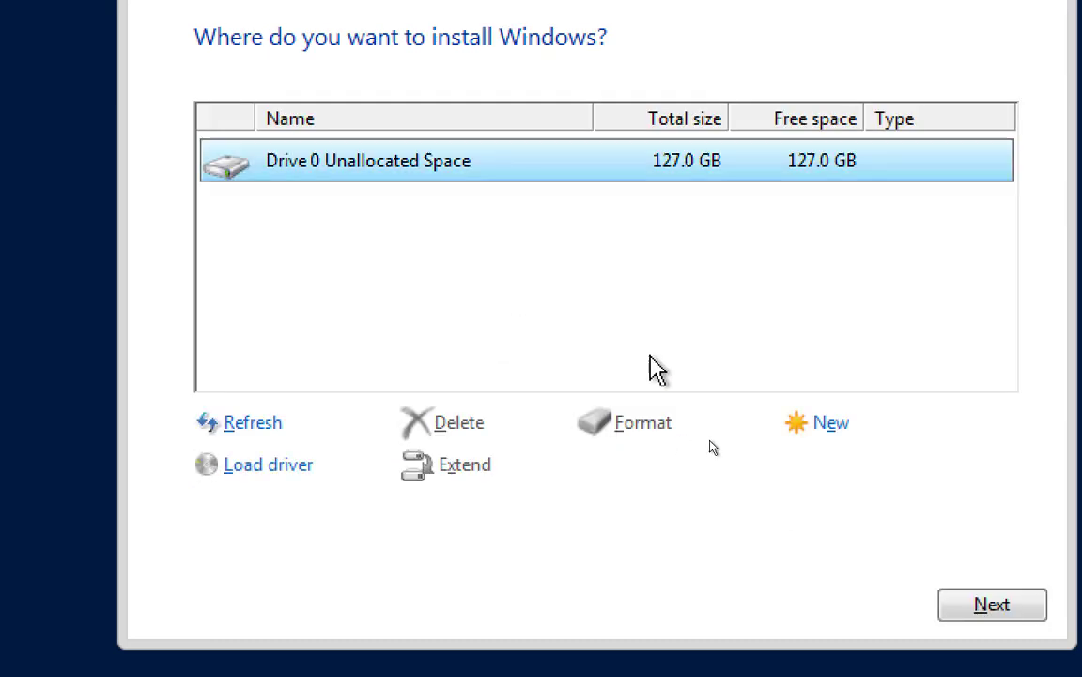
left_click(1006, 609)
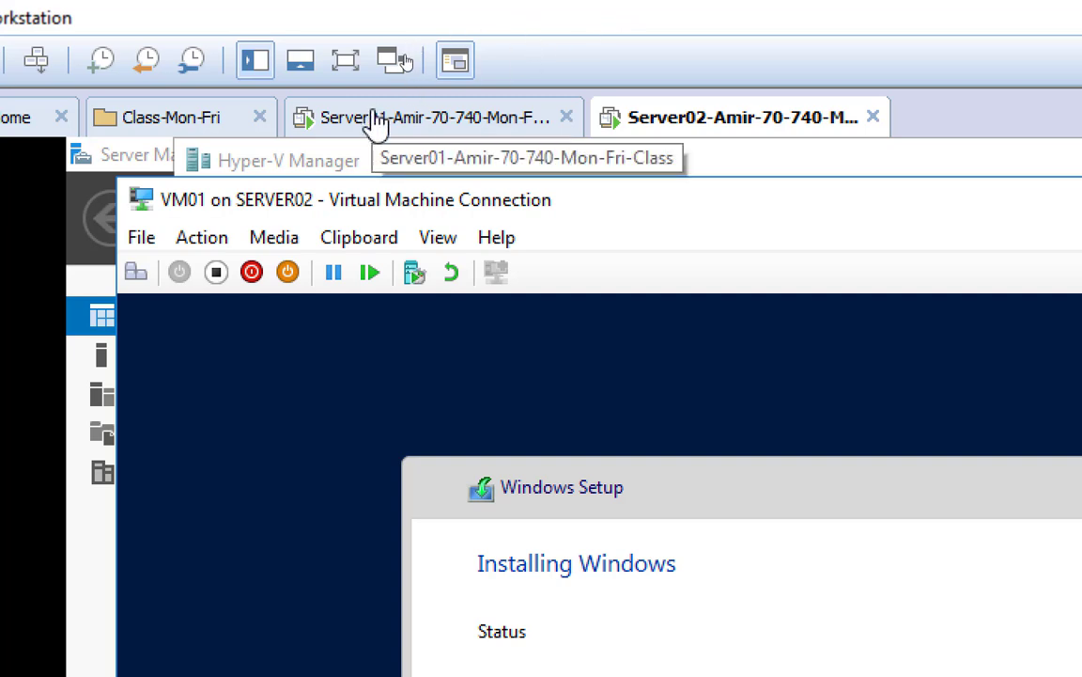
Check Server01, return to Server02, minimise VM01's console and select VM01 in Hyper-V Manager
left_click(376, 123)
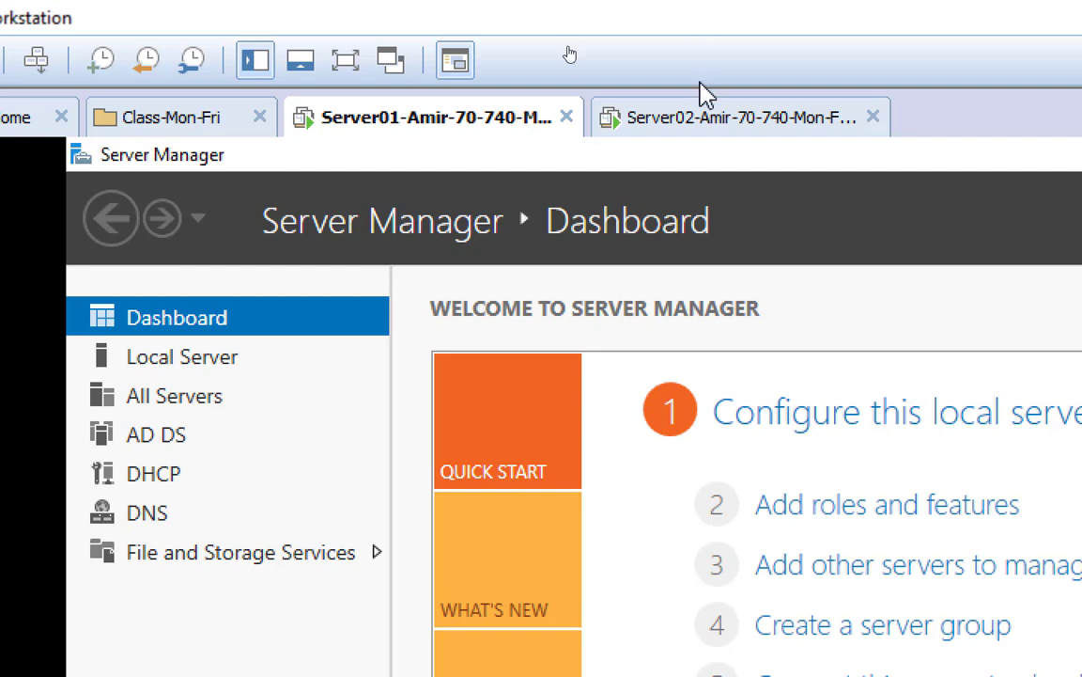
left_click(698, 119)
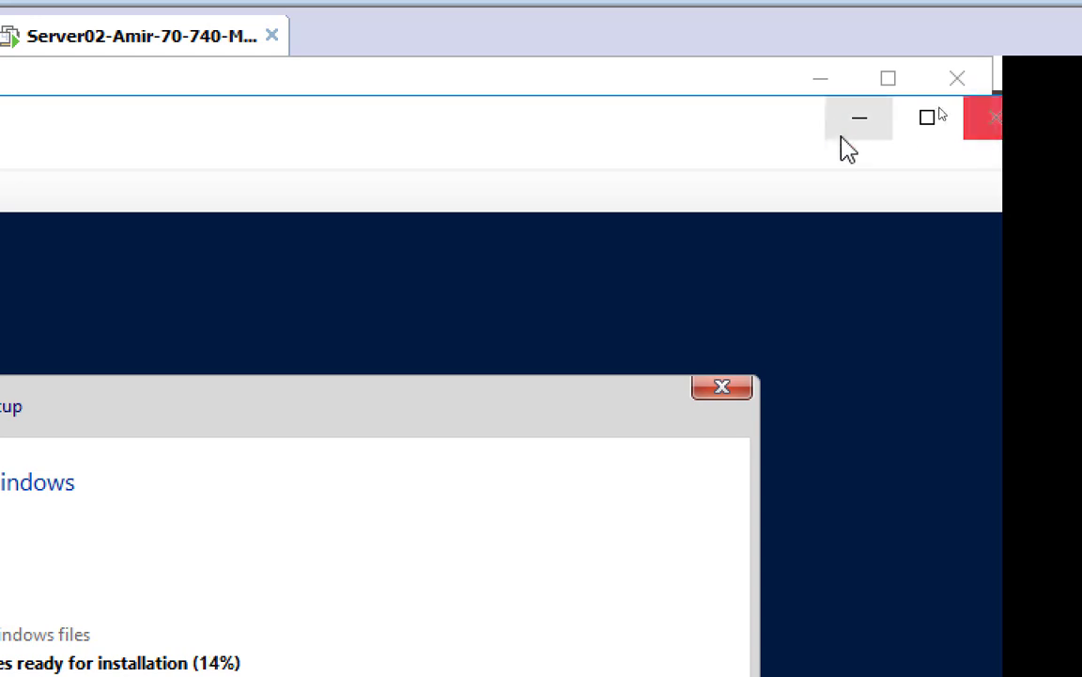
left_click_drag(843, 148, 730, 155)
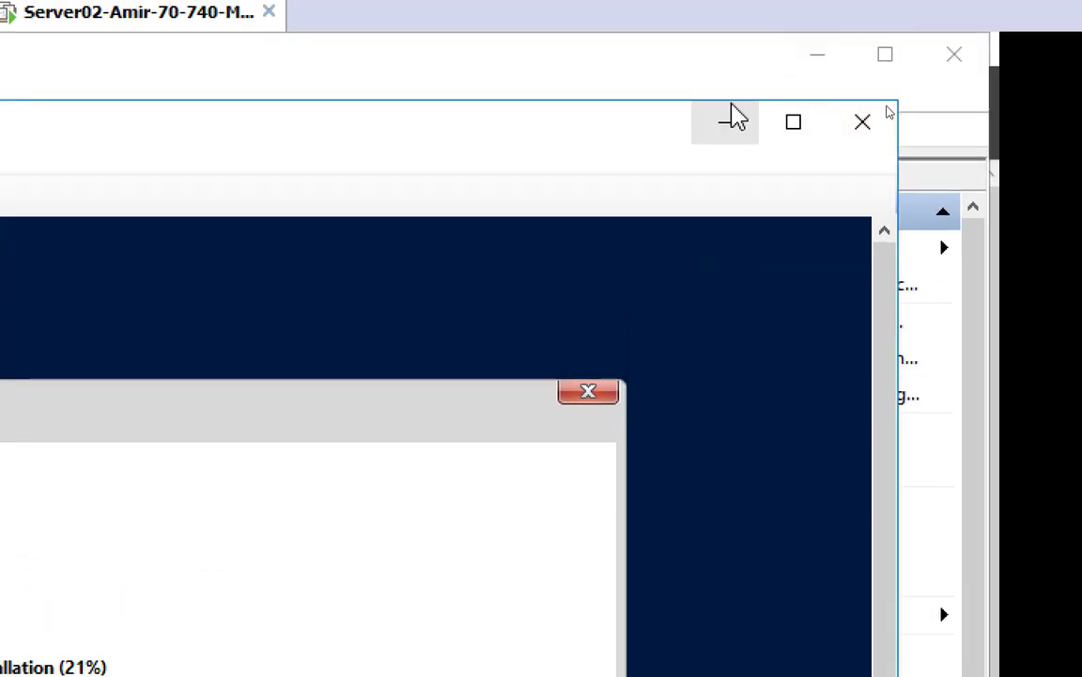
left_click(810, 120)
left_click(340, 265)
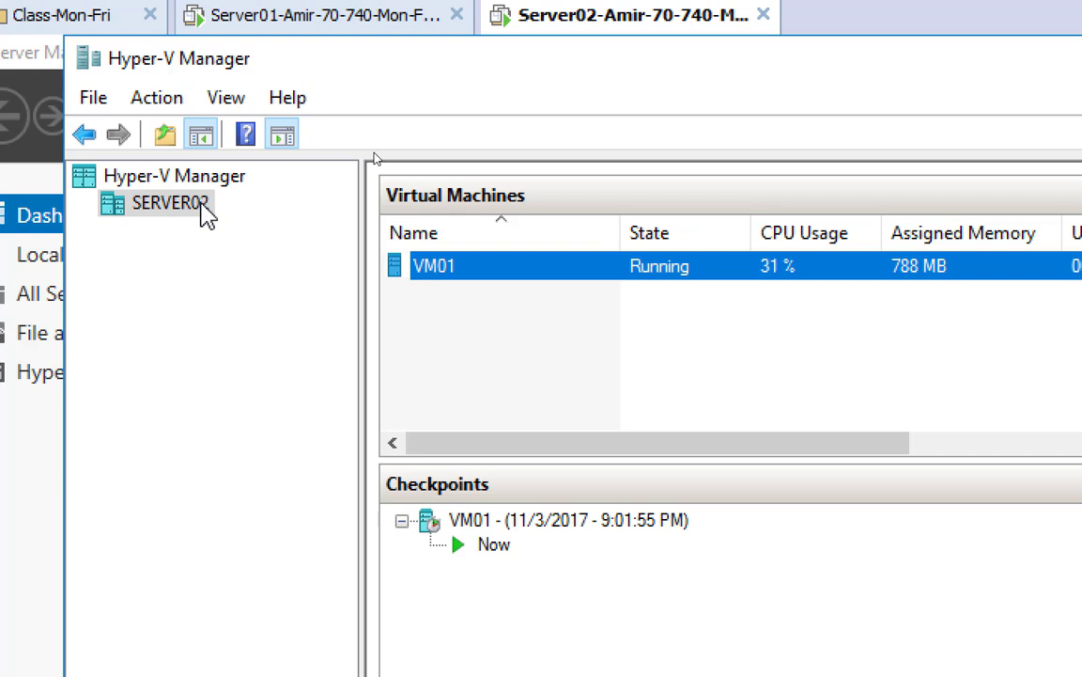
Open the context menu for host SERVER02 in the Hyper-V Manager tree
right_click(206, 215)
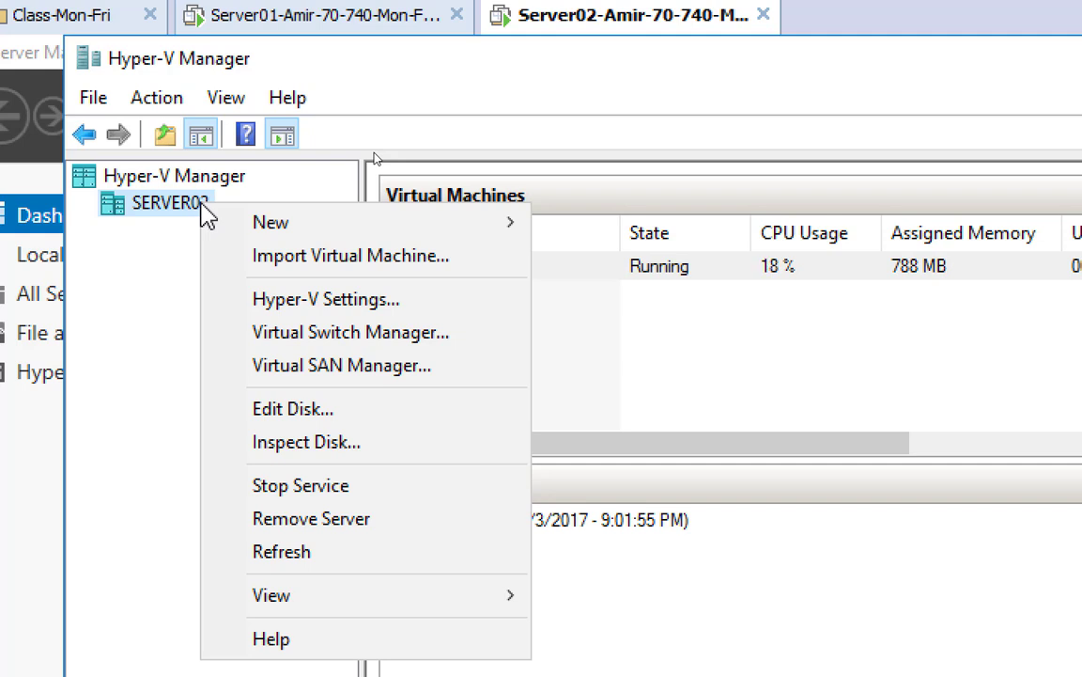
mouse_move(263, 222)
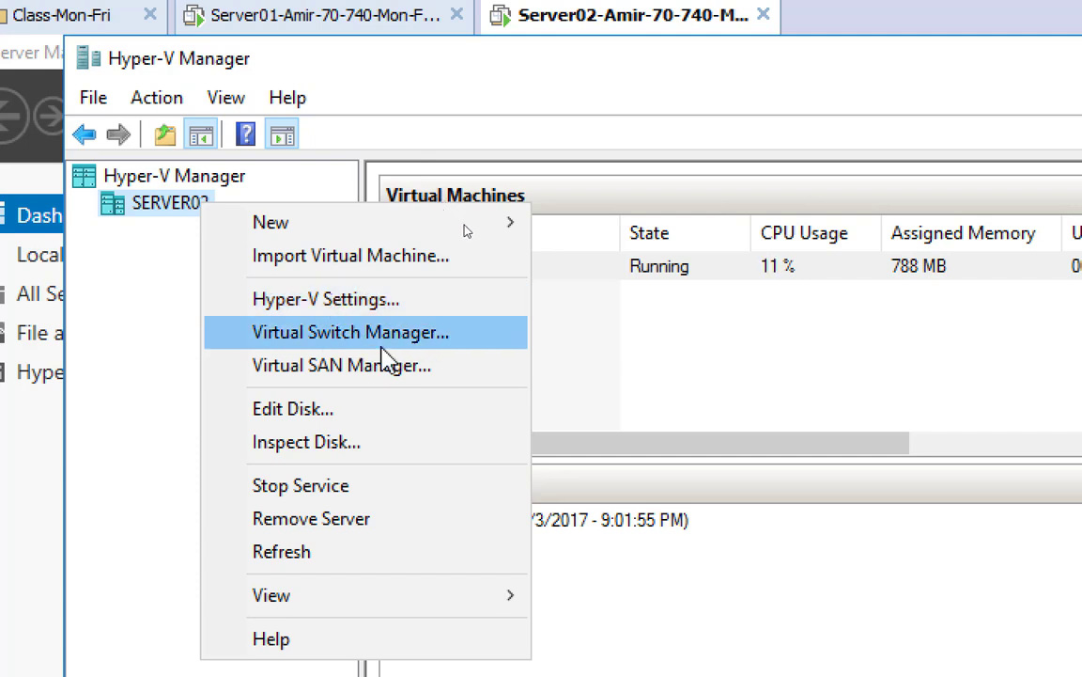
Open Hyper-V Settings for SERVER02 and focus the default Virtual Hard Disks folder path
left_click(424, 301)
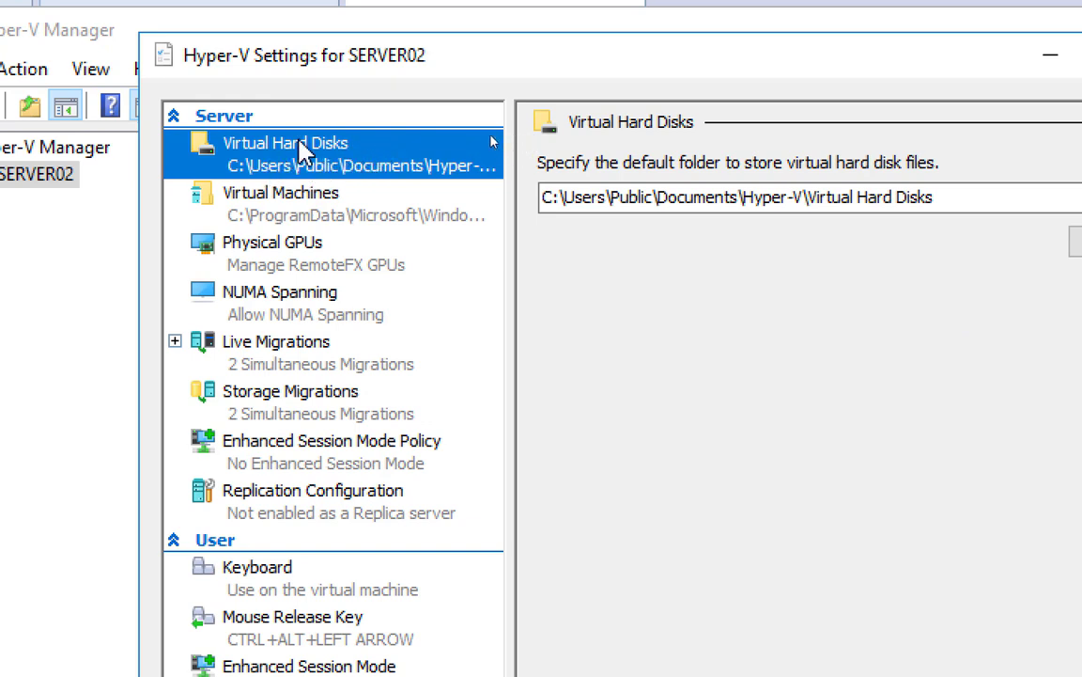
left_click(549, 199)
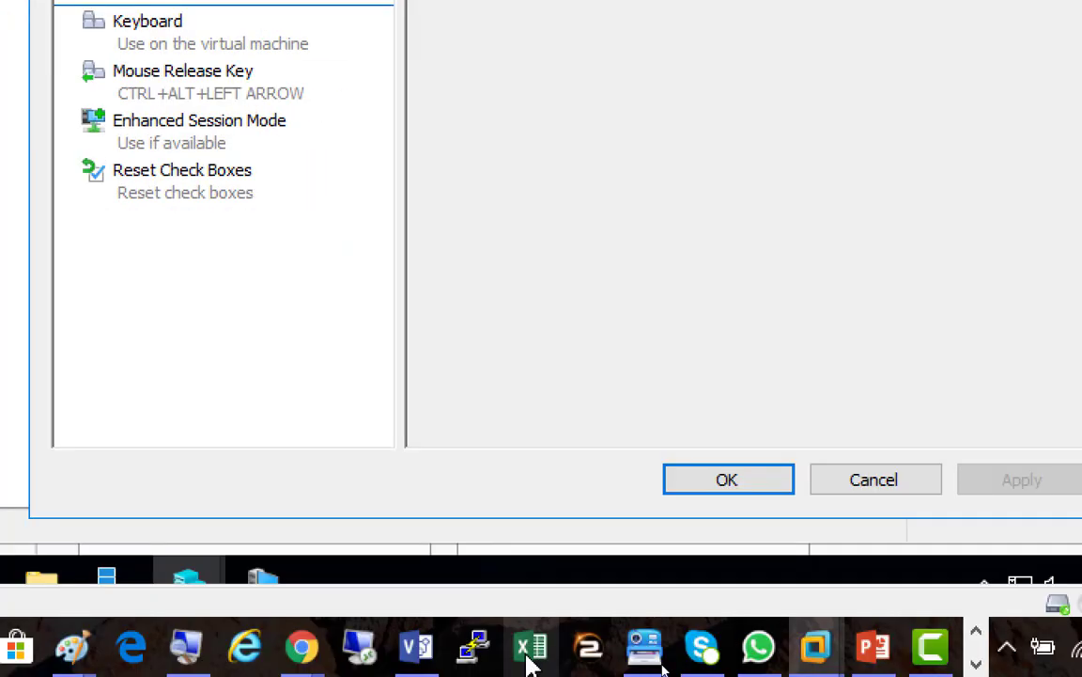
left_click(438, 646)
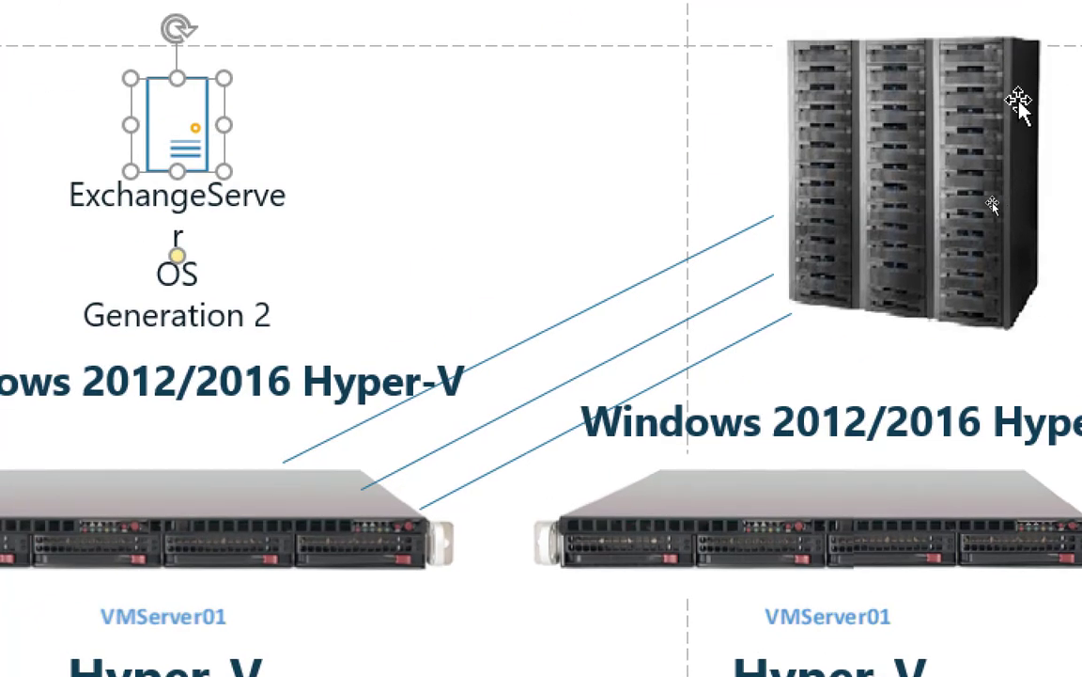
left_click(884, 136)
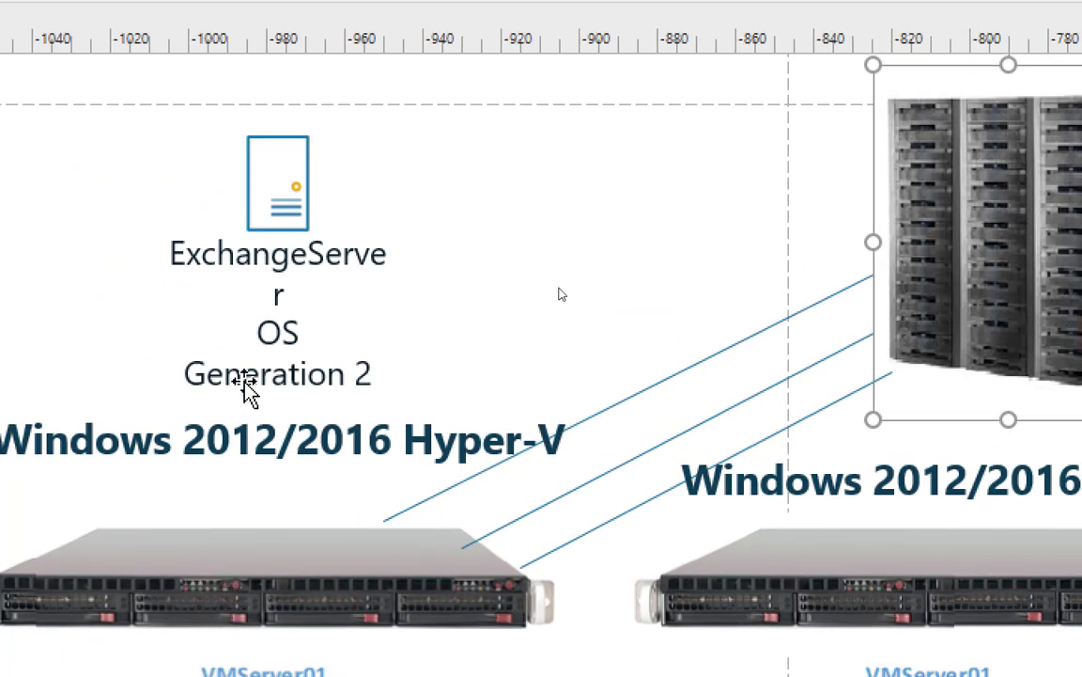
key("alt+Tab")
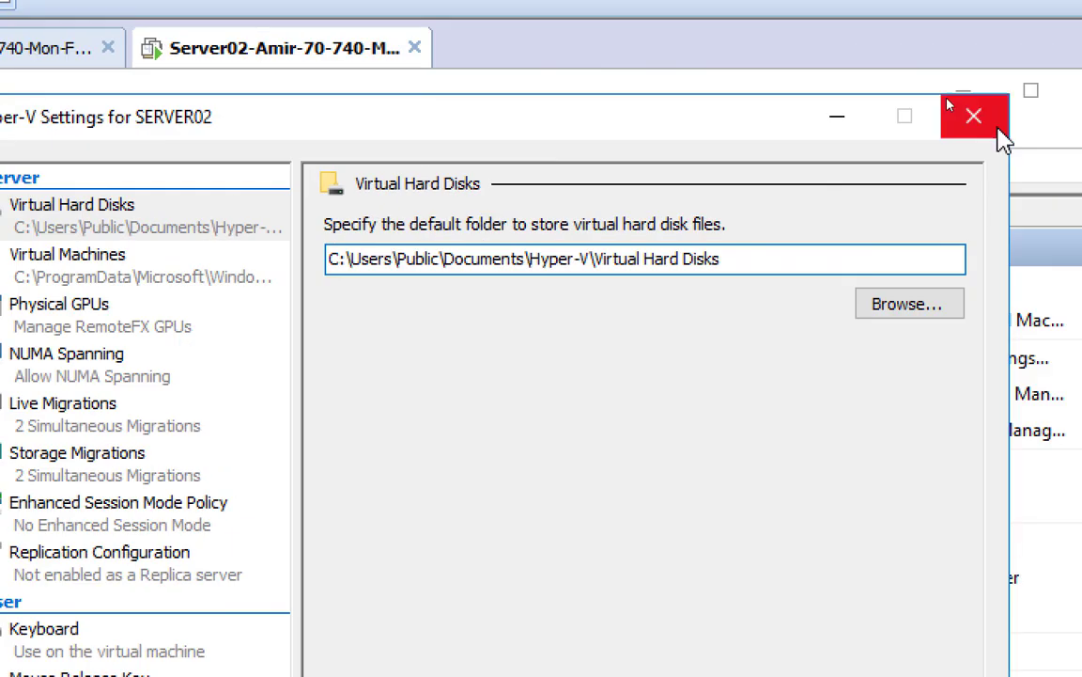
left_click(974, 115)
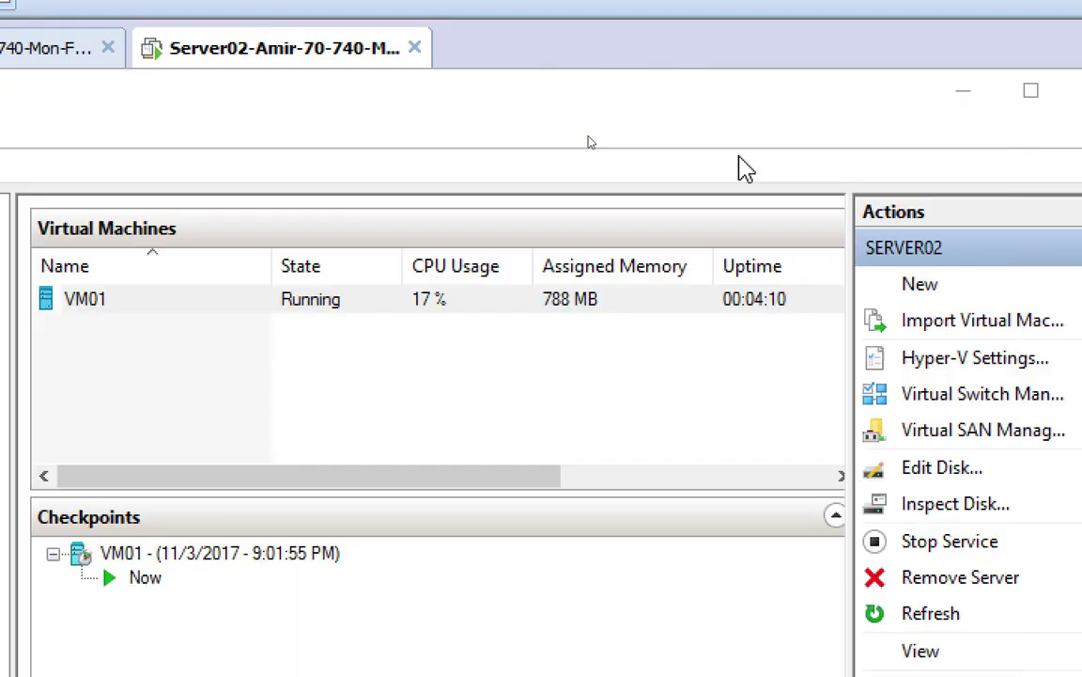
right_click(164, 222)
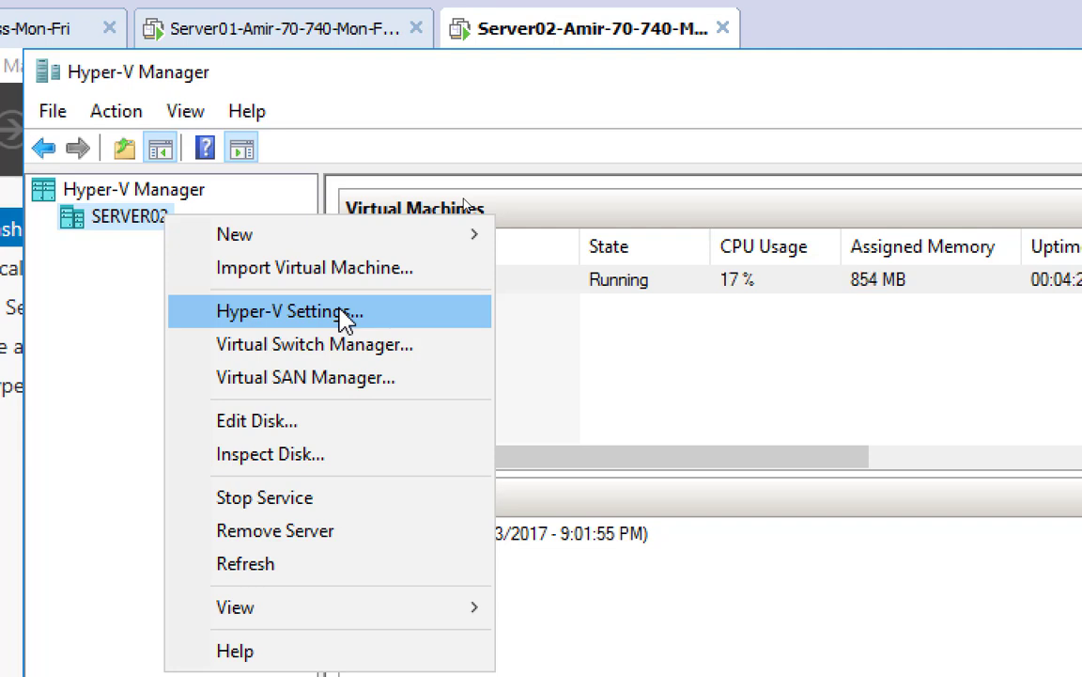
left_click(346, 319)
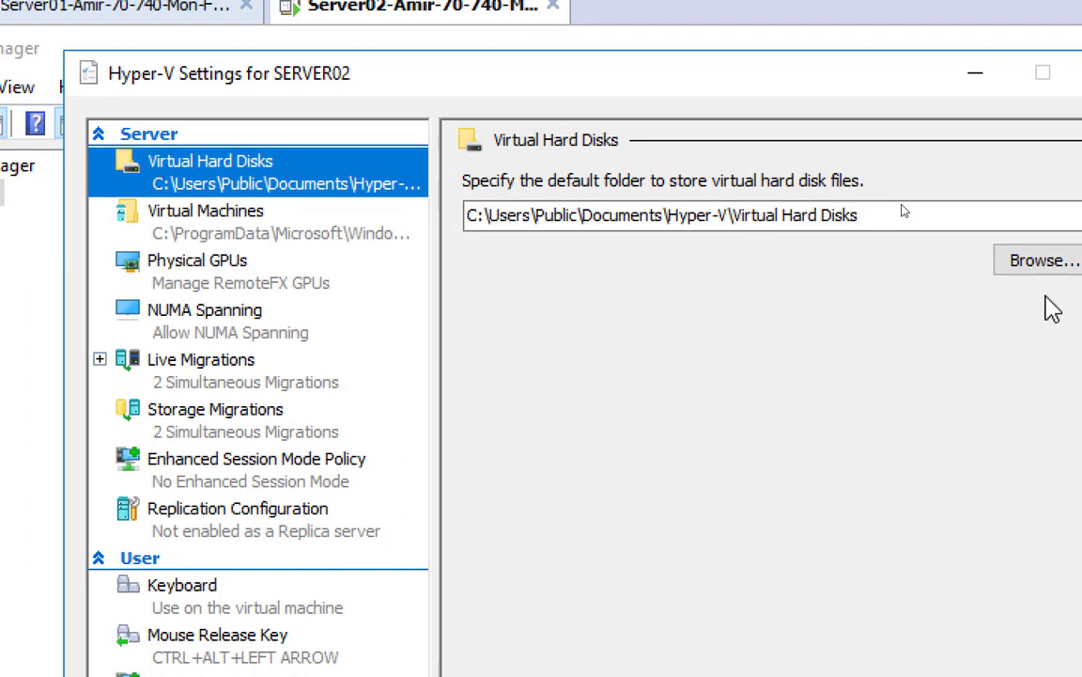
left_click(530, 217)
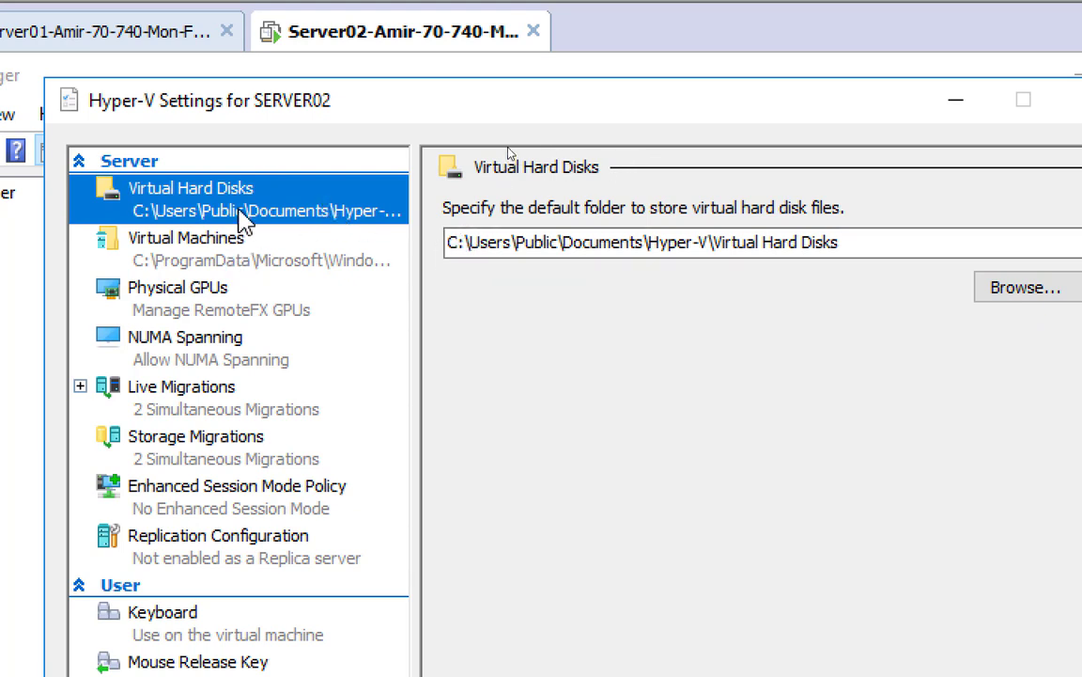
View the Virtual Machines folder page, then Physical GPUs, which reports RD Virtualization Host missing
left_click(243, 266)
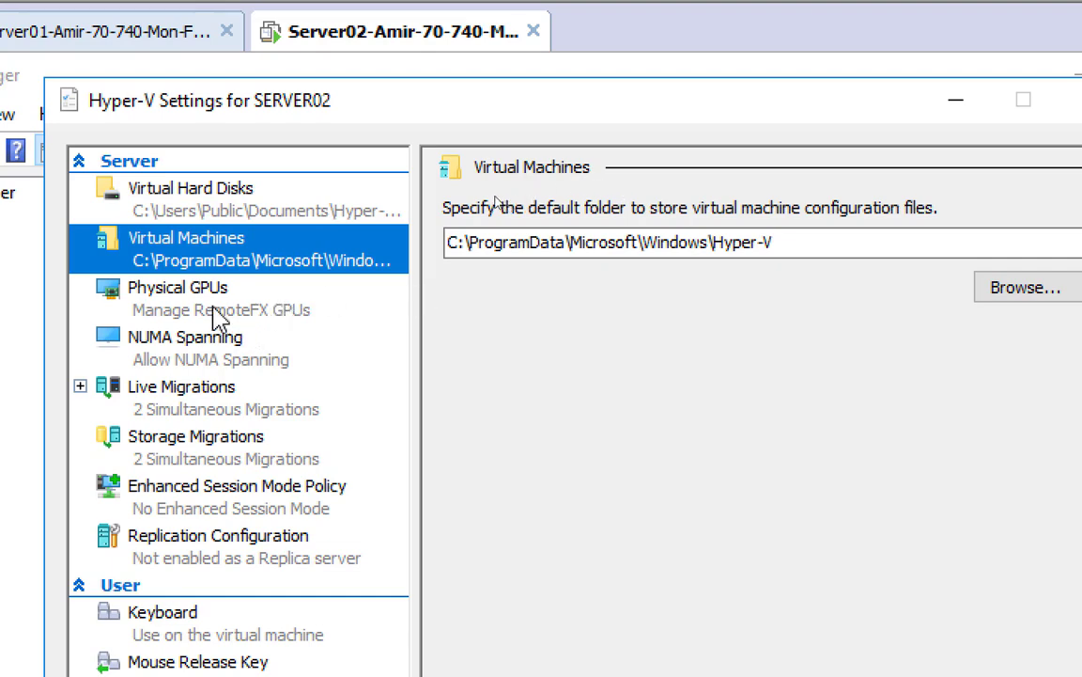
left_click(216, 314)
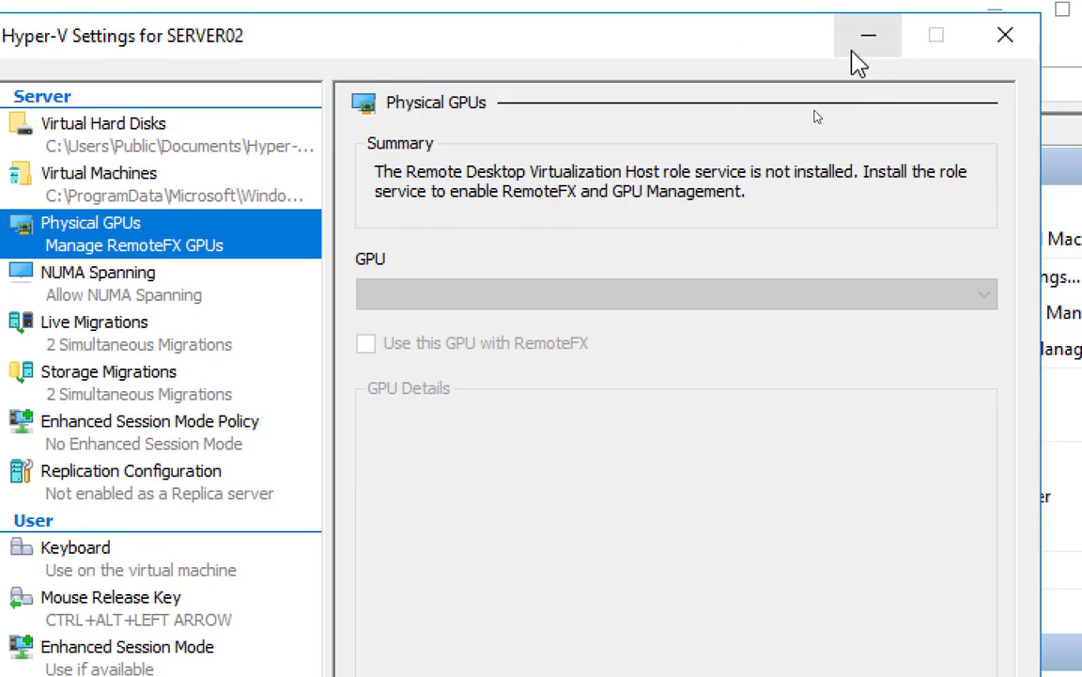
left_click_drag(322, 41, 548, 324)
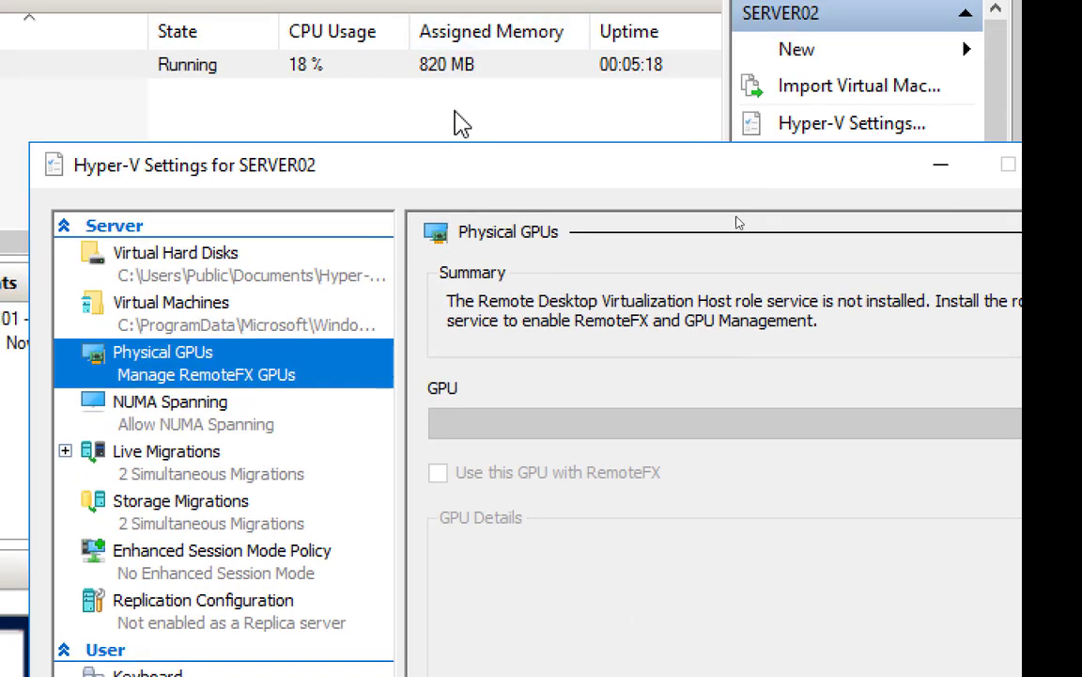
left_click_drag(441, 165, 405, 34)
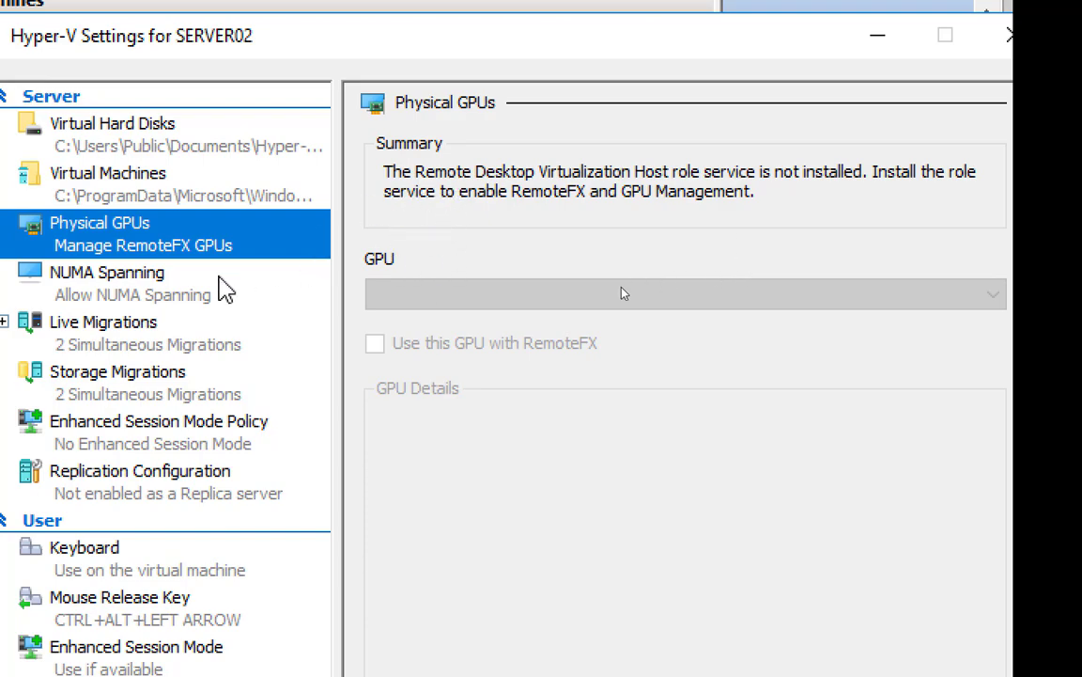
Show the NUMA Spanning page, where VMs may span physical NUMA nodes
left_click(134, 282)
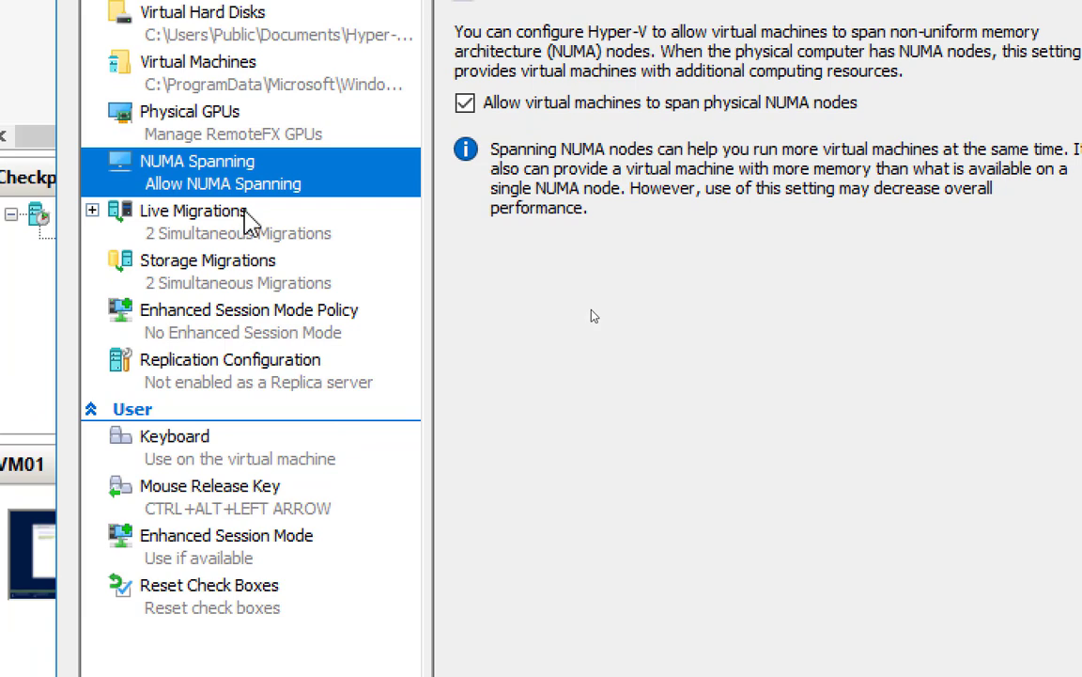
Check Live Migrations, then view Storage Migrations showing 2 simultaneous storage migrations
left_click(230, 212)
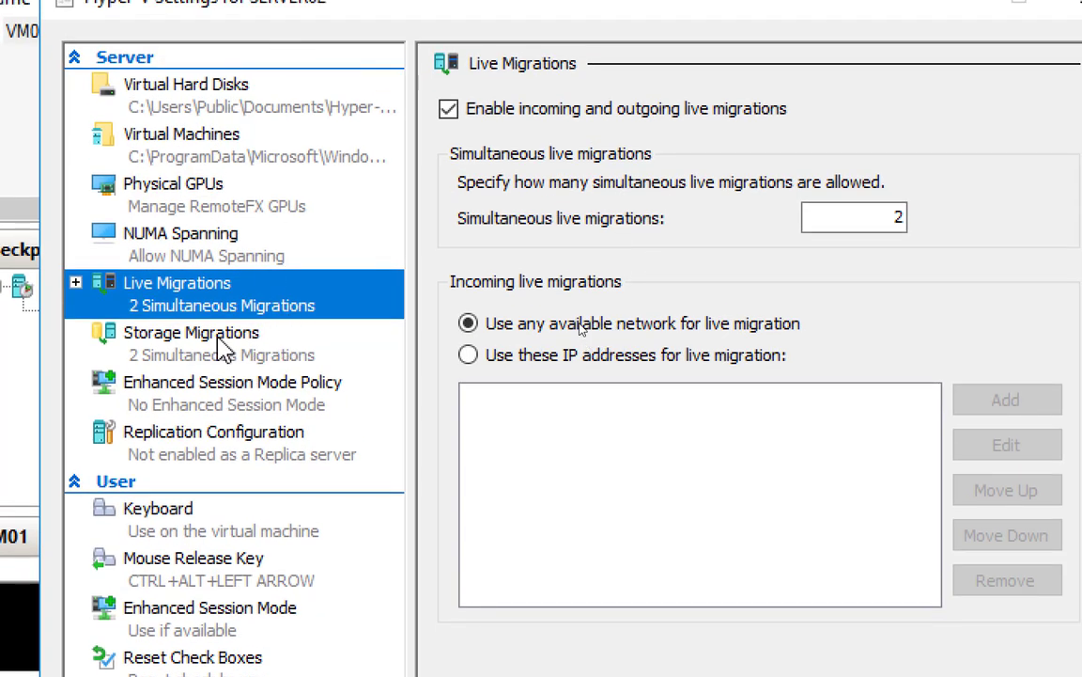
left_click(218, 364)
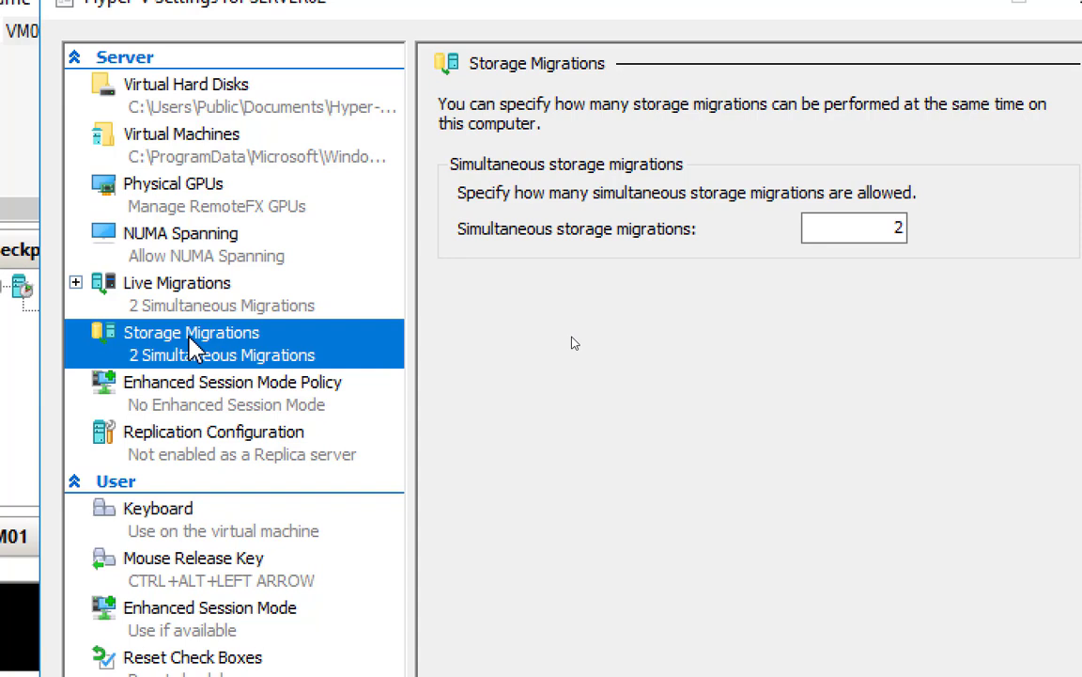
Open the Virtual Hard Disks folder picker and select its full path in the address bar
left_click(201, 99)
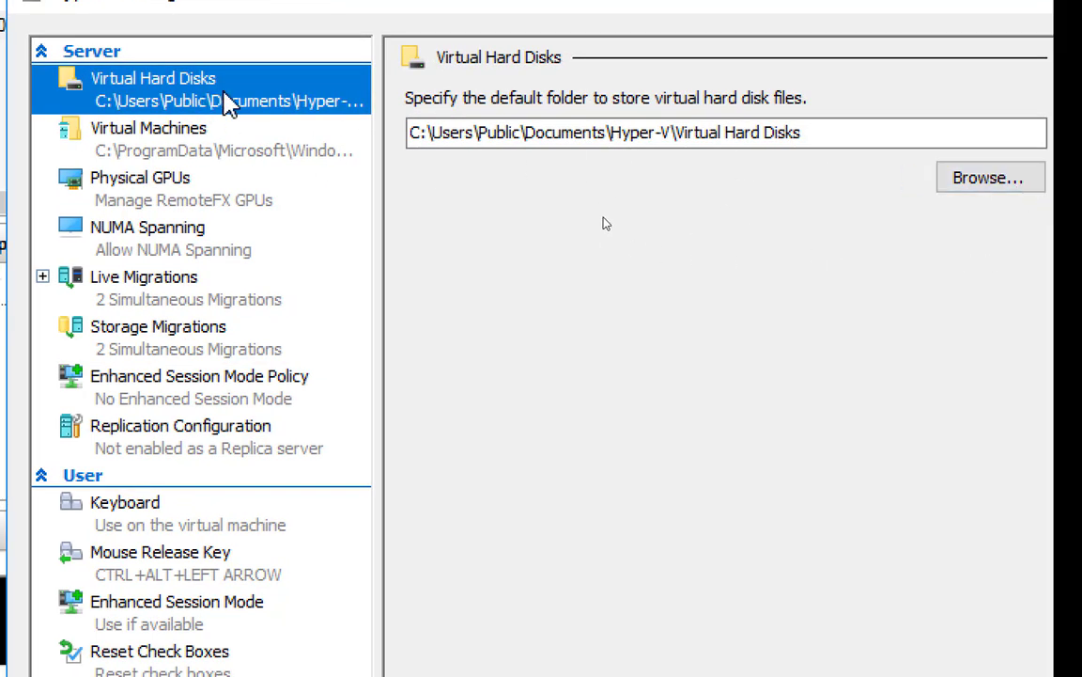
left_click(982, 181)
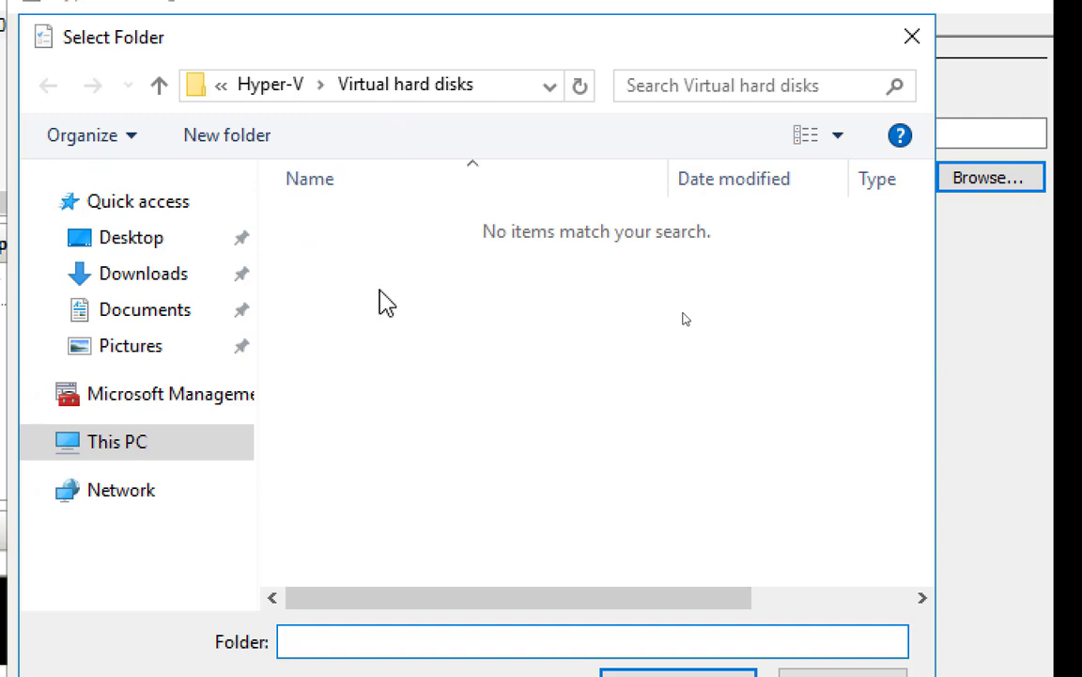
left_click(488, 94)
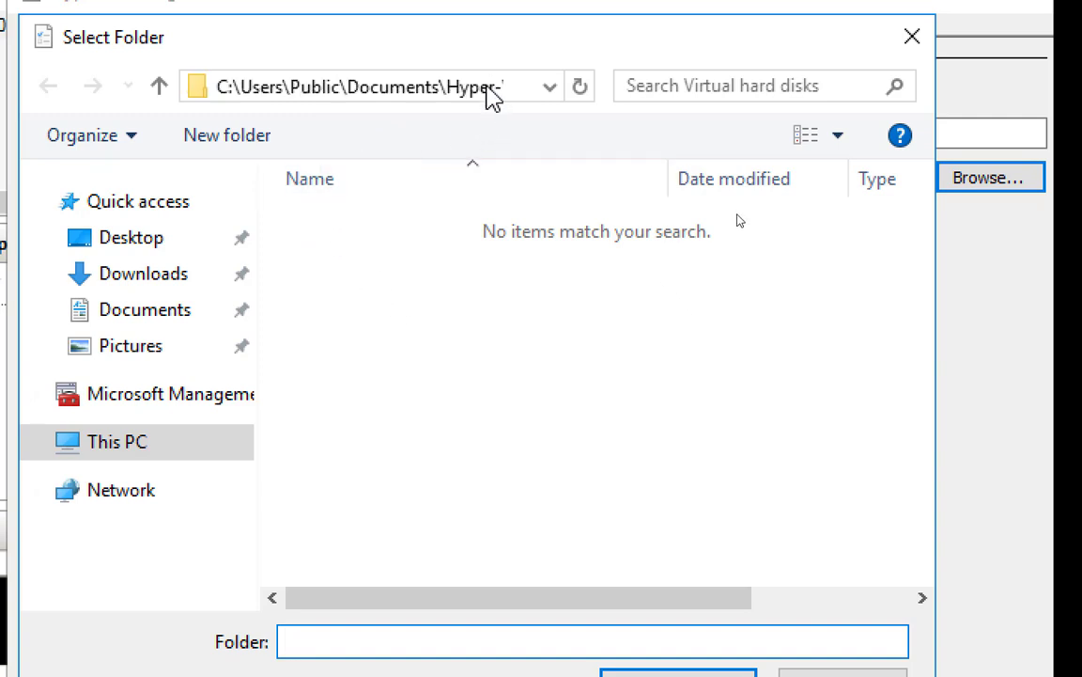
left_click_drag(496, 89, 481, 87)
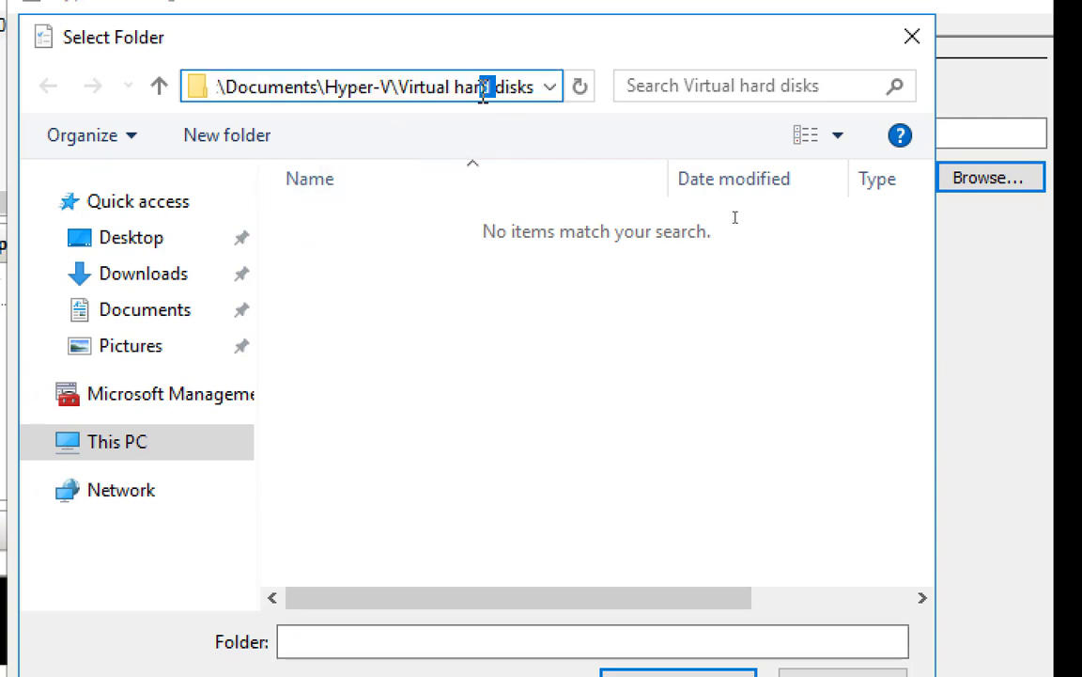
key("ctrl+a")
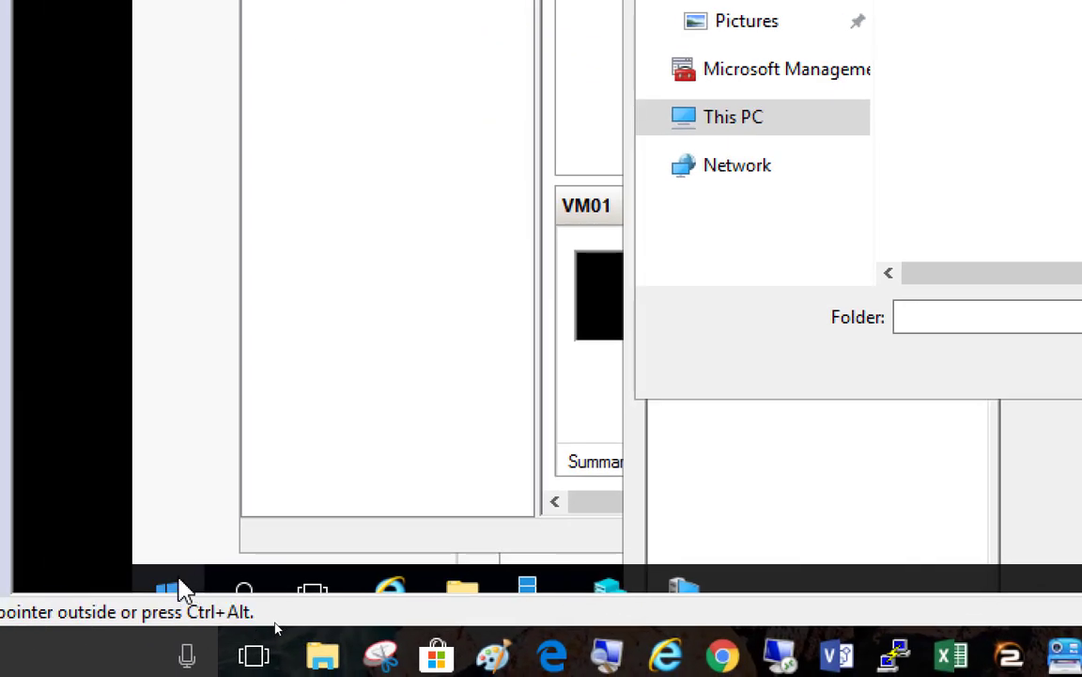
Open the pasted Virtual hard disks path through Run and grant folder access
right_click(178, 587)
left_click(292, 448)
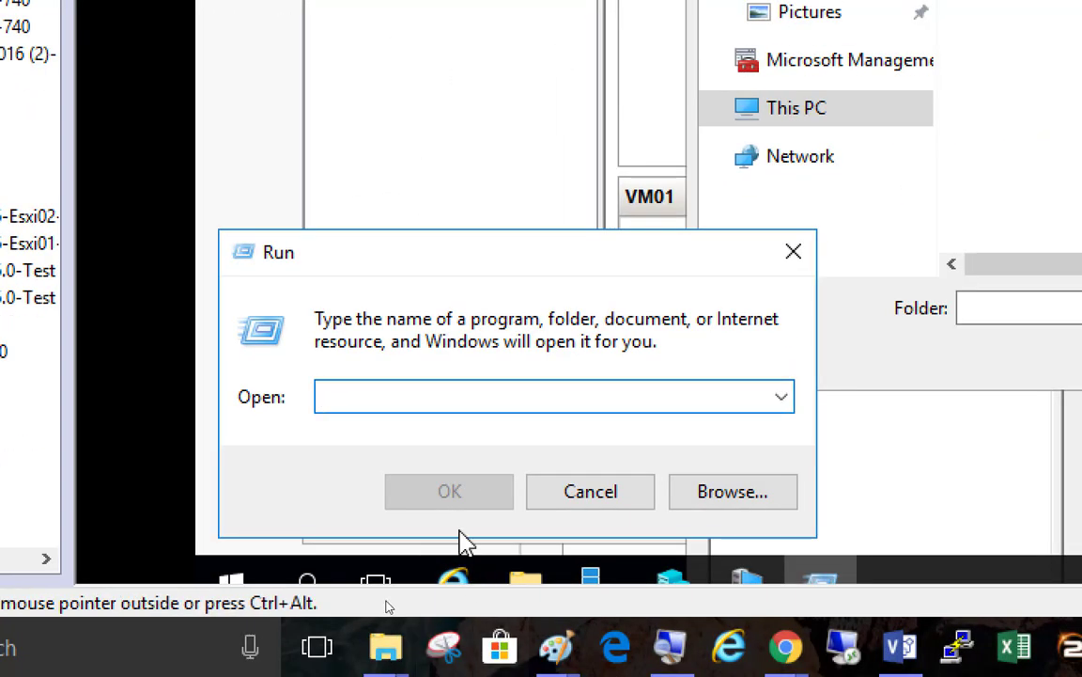
key("ctrl+v")
key("Return")
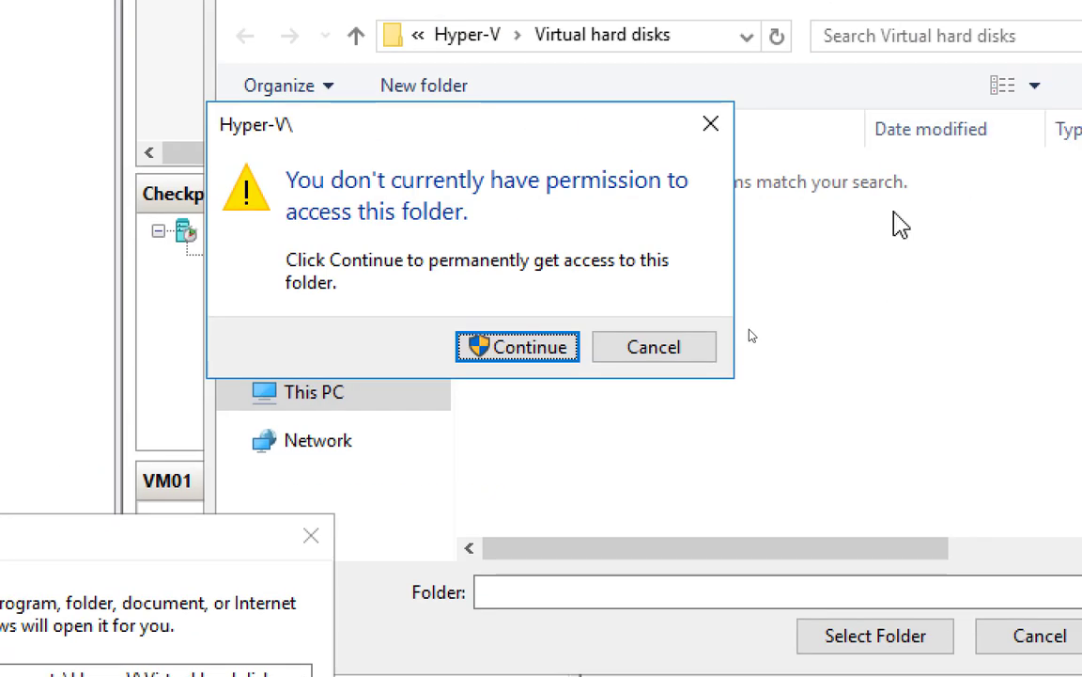
left_click(554, 347)
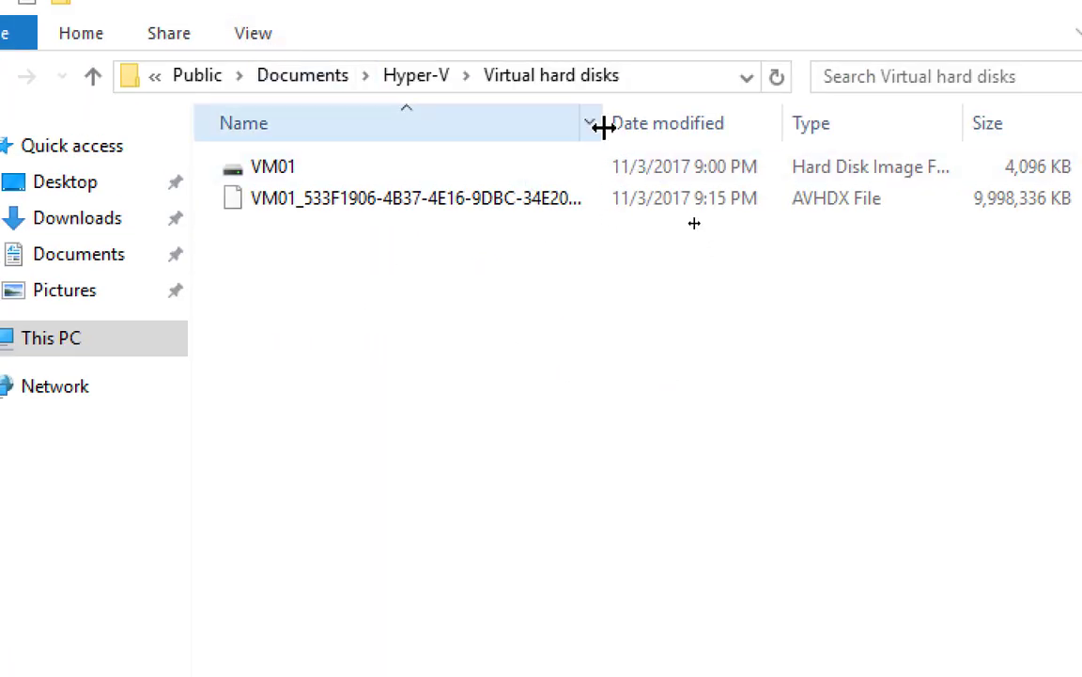
Widen the Name column to inspect VM01's checkpoint disk, then go up to Public Documents
left_click_drag(603, 128, 759, 132)
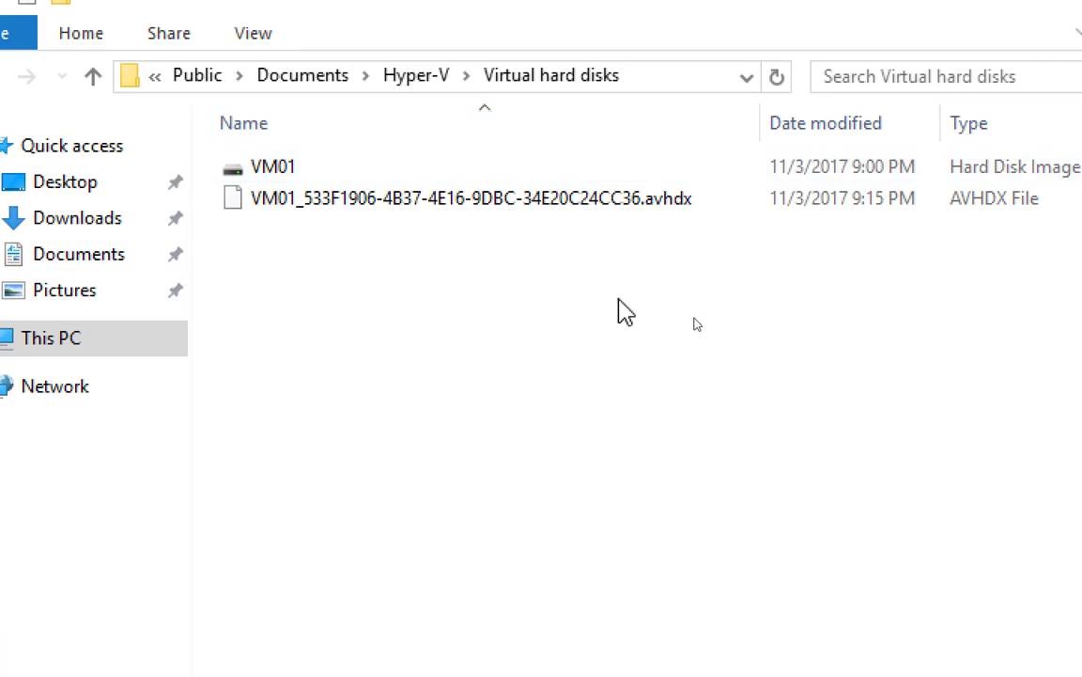
left_click(663, 210)
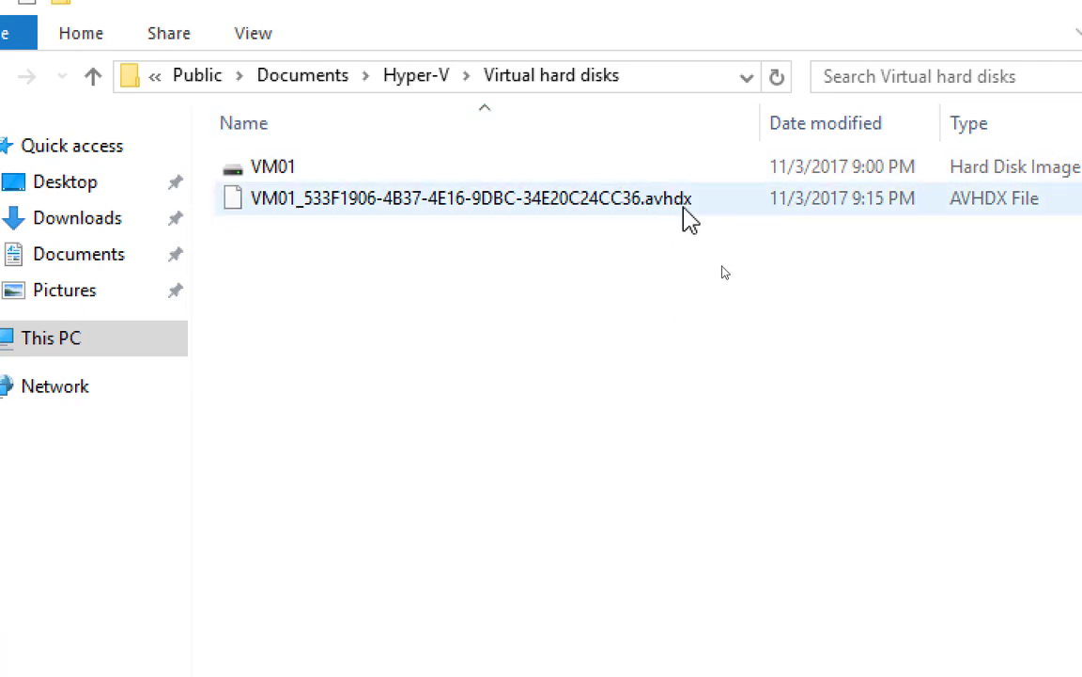
mouse_move(663, 214)
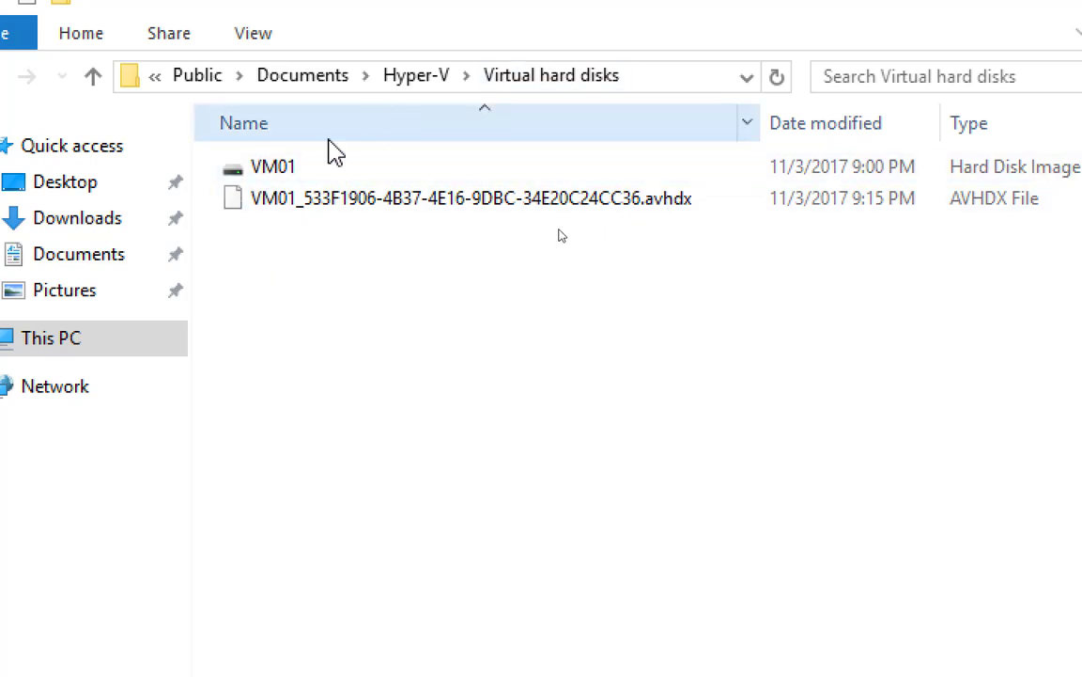
left_click(413, 78)
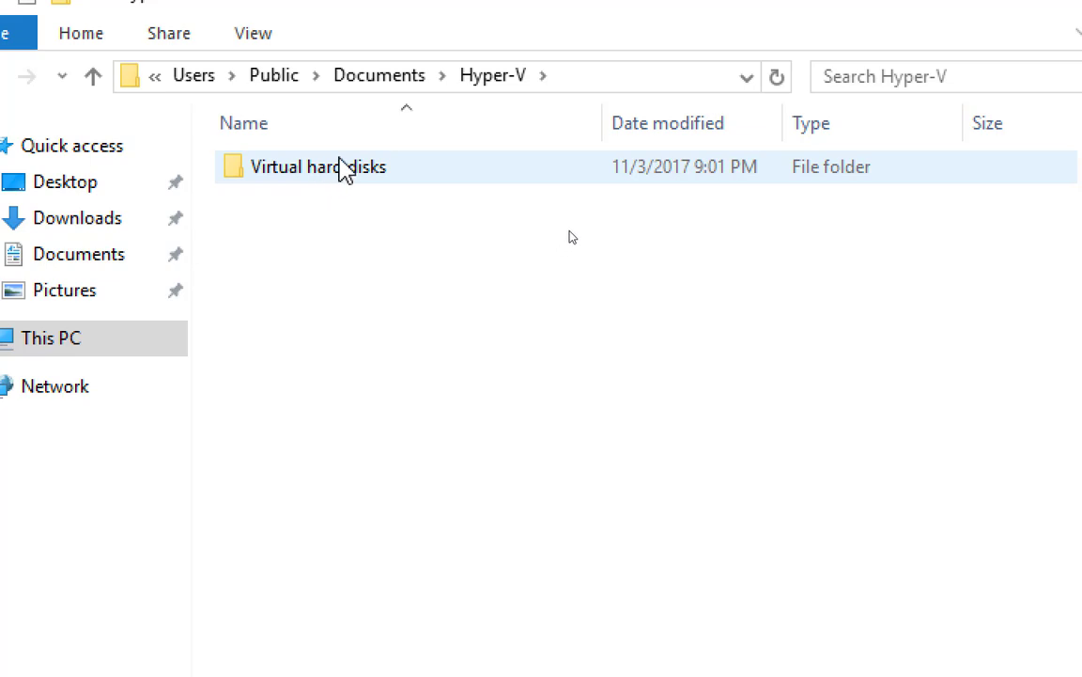
left_click(383, 82)
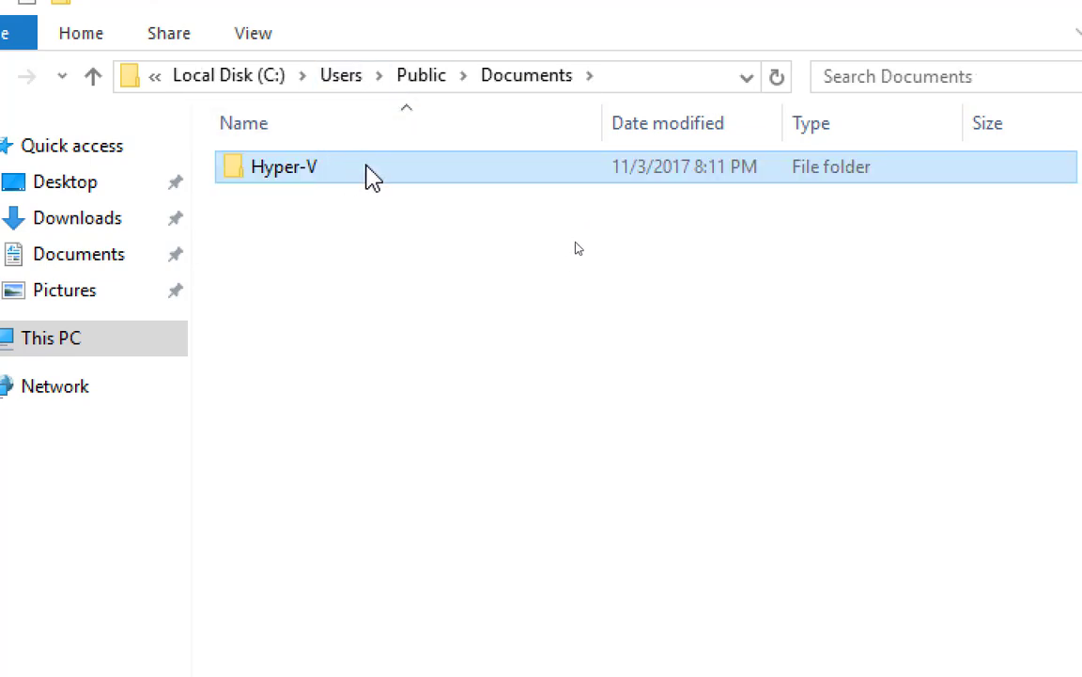
key("alt")
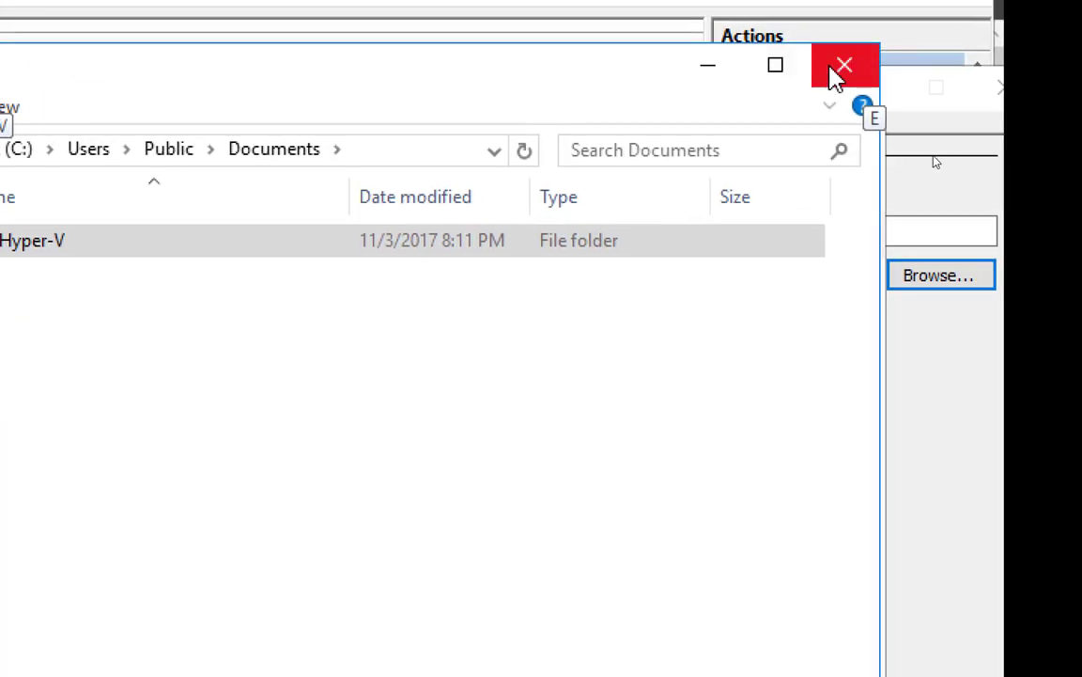
Close File Explorer and the Select Folder dialog, then show Storage Migrations (2 simultaneous)
left_click(839, 68)
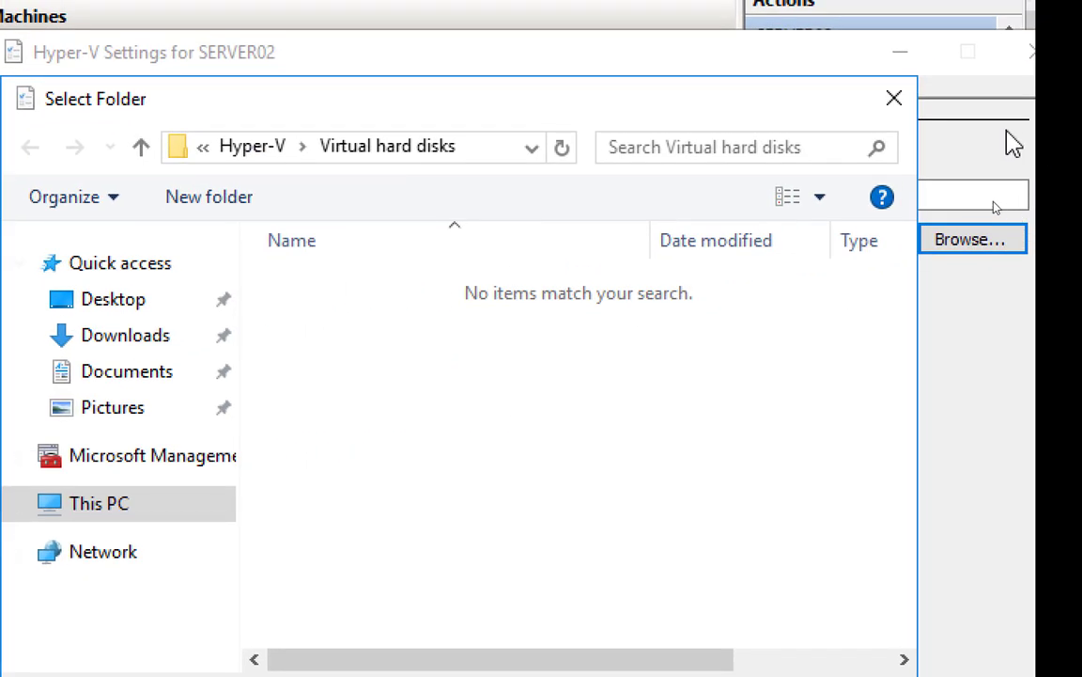
left_click(897, 103)
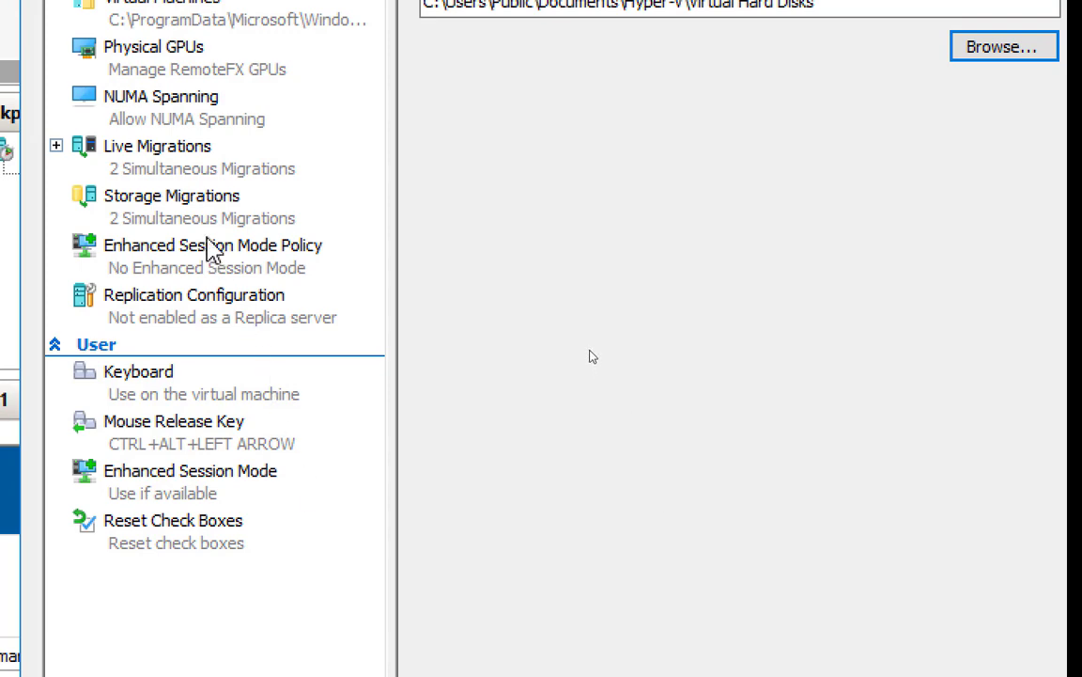
left_click(174, 408)
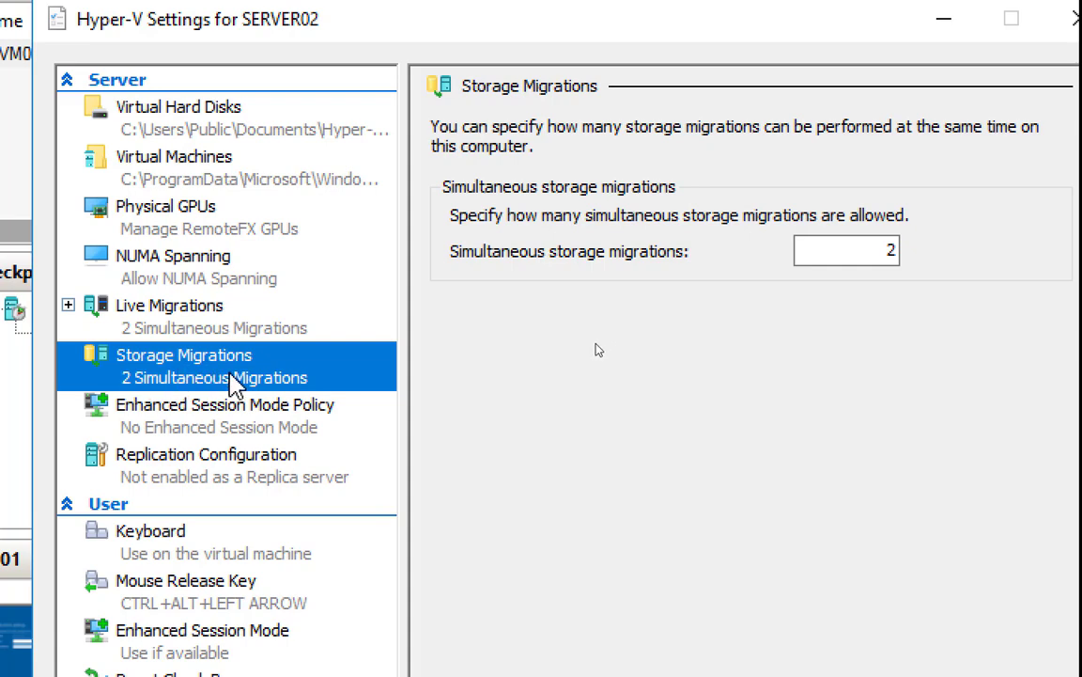
Show SERVER02's Enhanced Session Mode Policy page, where enhanced session mode is not allowed
left_click(203, 421)
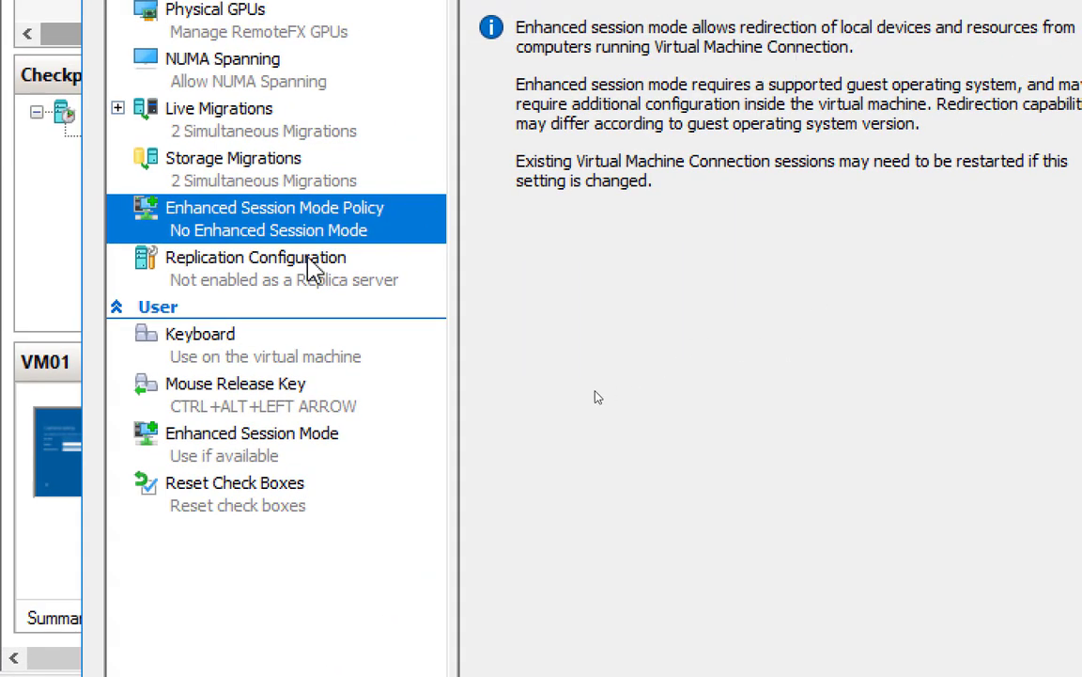
Review the Replication, Live Migrations and Storage Migrations pages, then the Keyboard setting for Windows key combinations
left_click(279, 284)
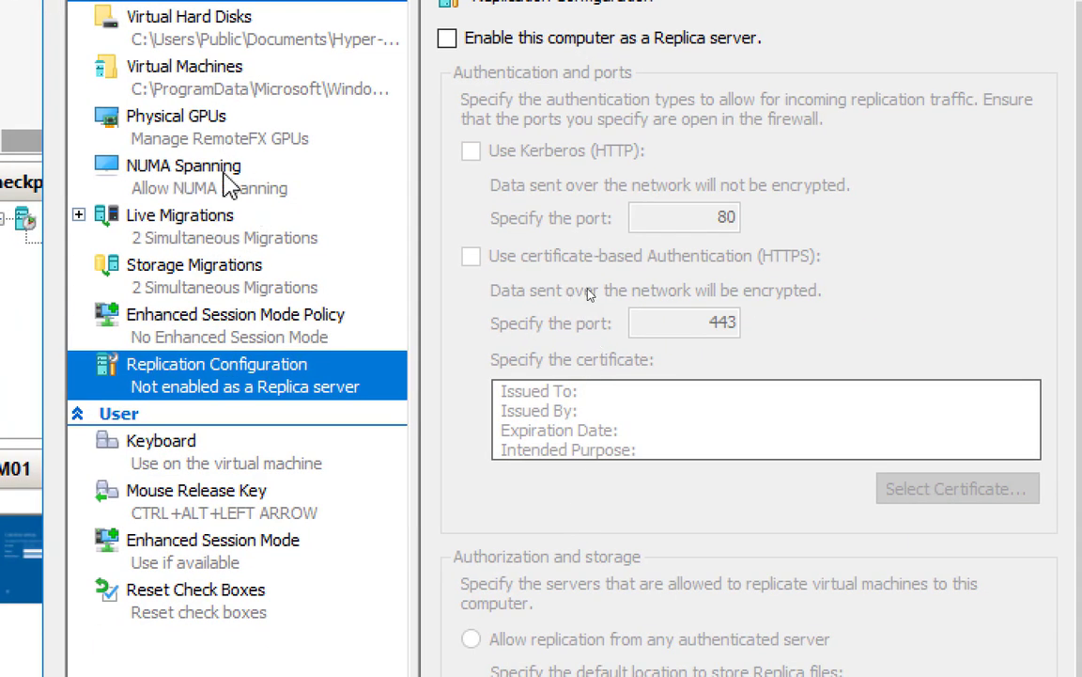
left_click(216, 226)
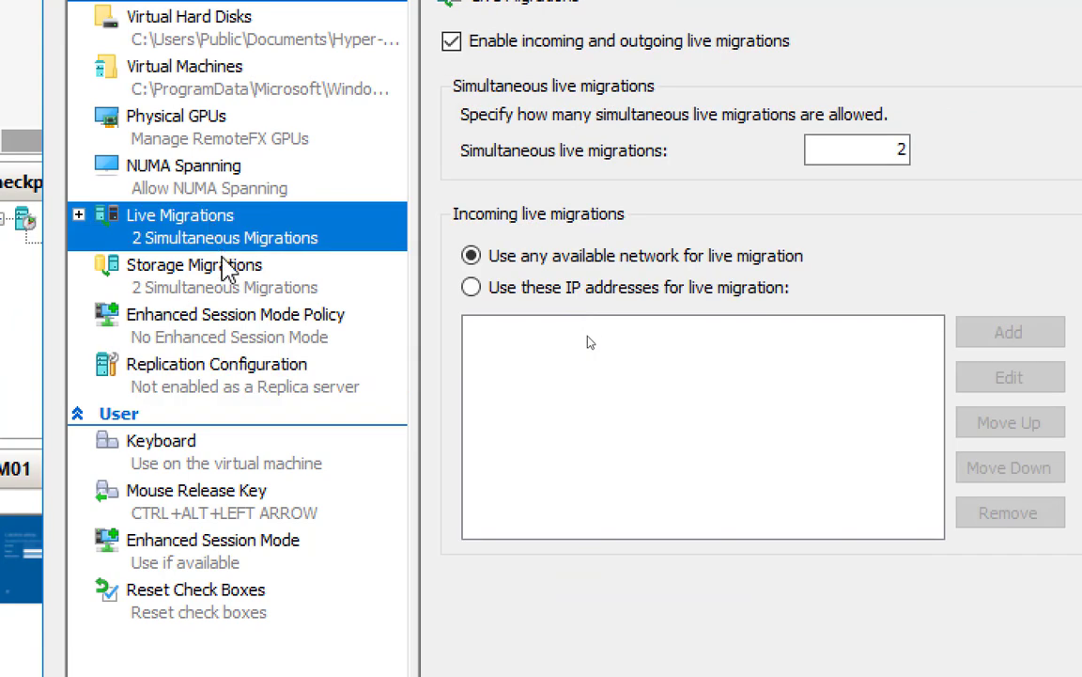
left_click(225, 282)
left_click(243, 376)
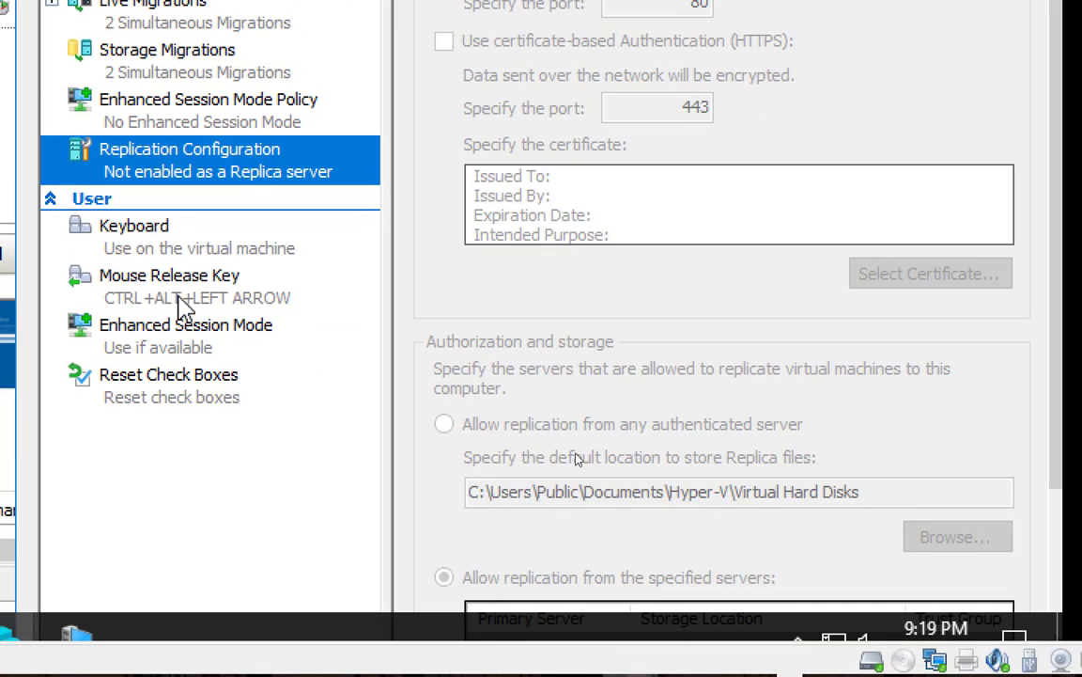
left_click(164, 235)
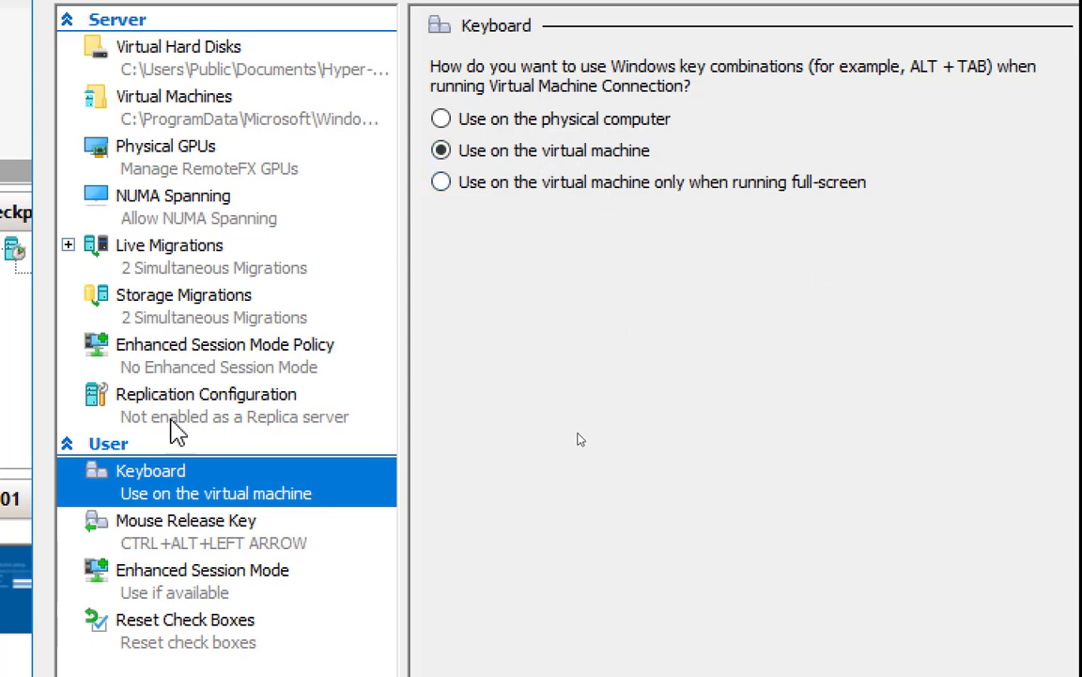
Check the Mouse Release Key, Enhanced Session Mode and Reset Check Boxes pages, then close Hyper-V Settings
left_click(240, 473)
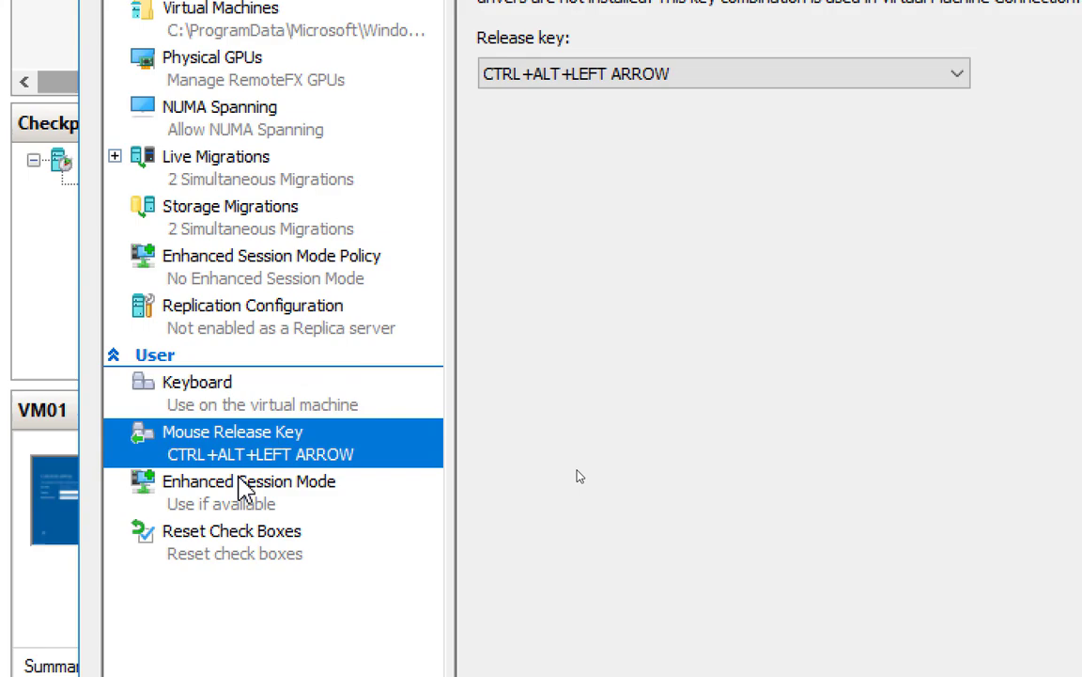
left_click(242, 487)
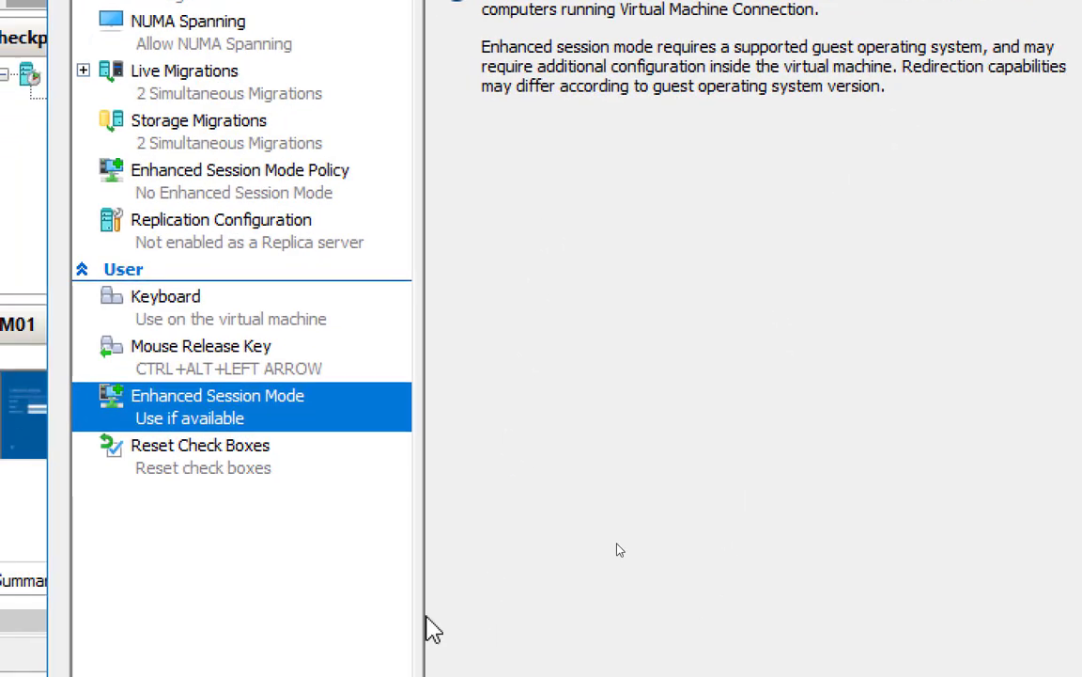
left_click(126, 625)
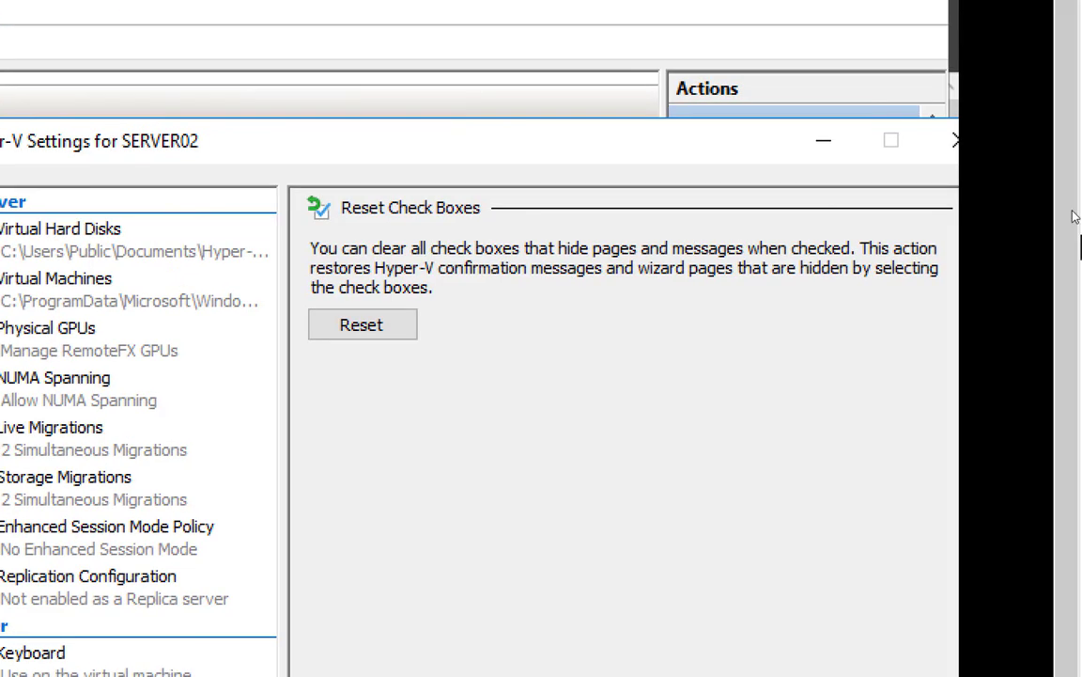
left_click(944, 143)
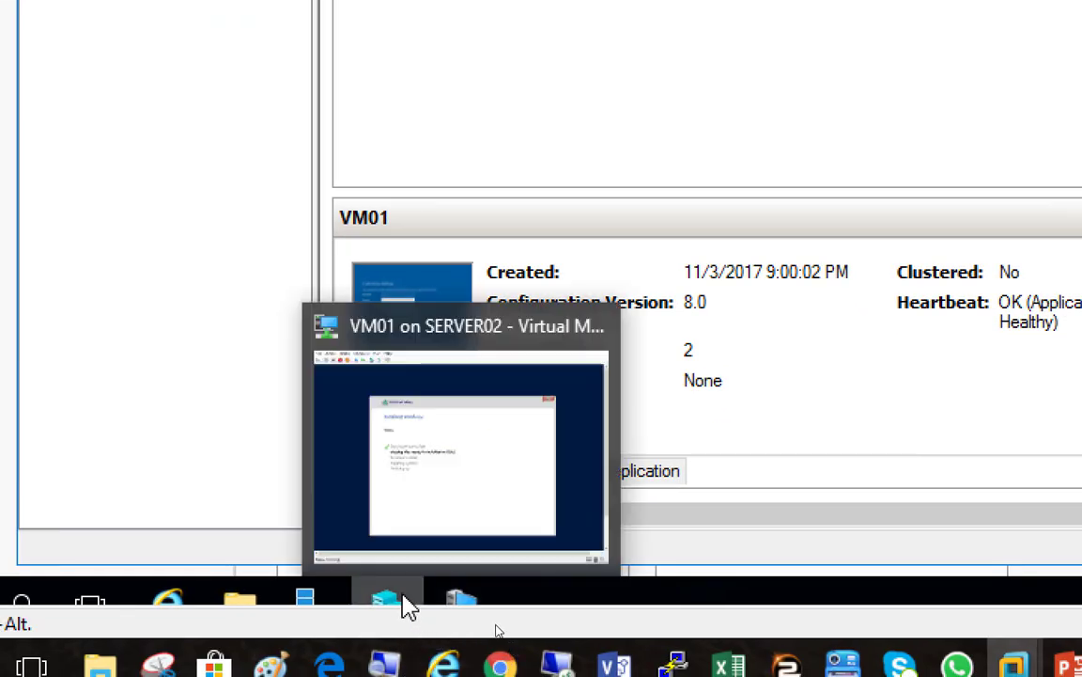
Bring the 'VM01 on SERVER02 - Virtual Machine Connection' window to the front from the taskbar
mouse_move(434, 671)
mouse_move(454, 609)
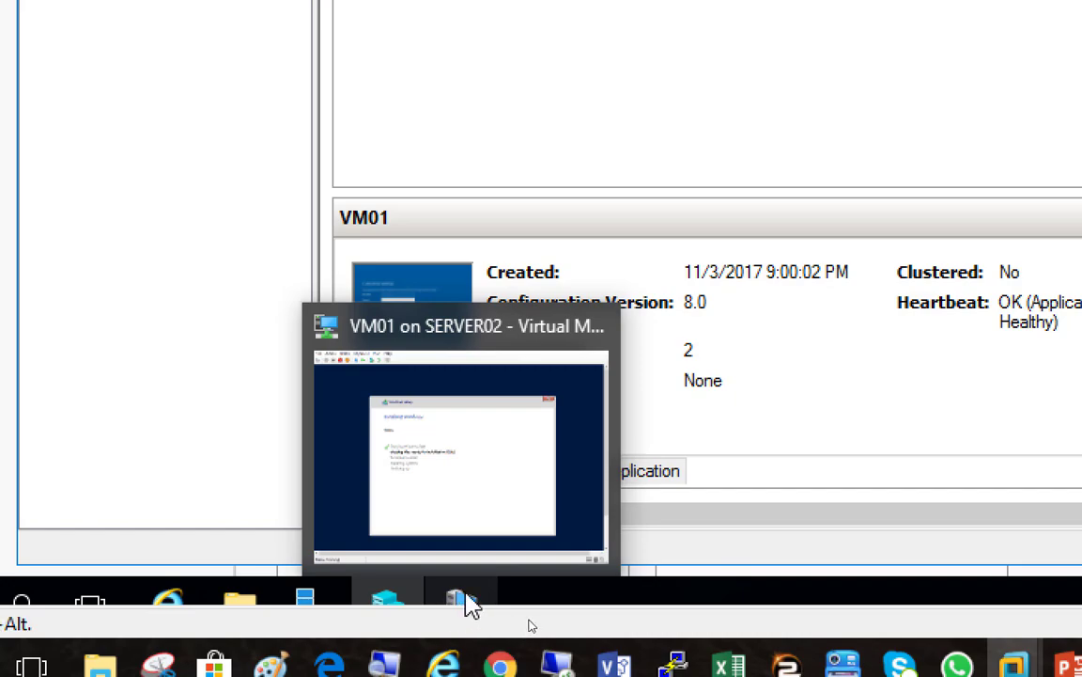
left_click(461, 601)
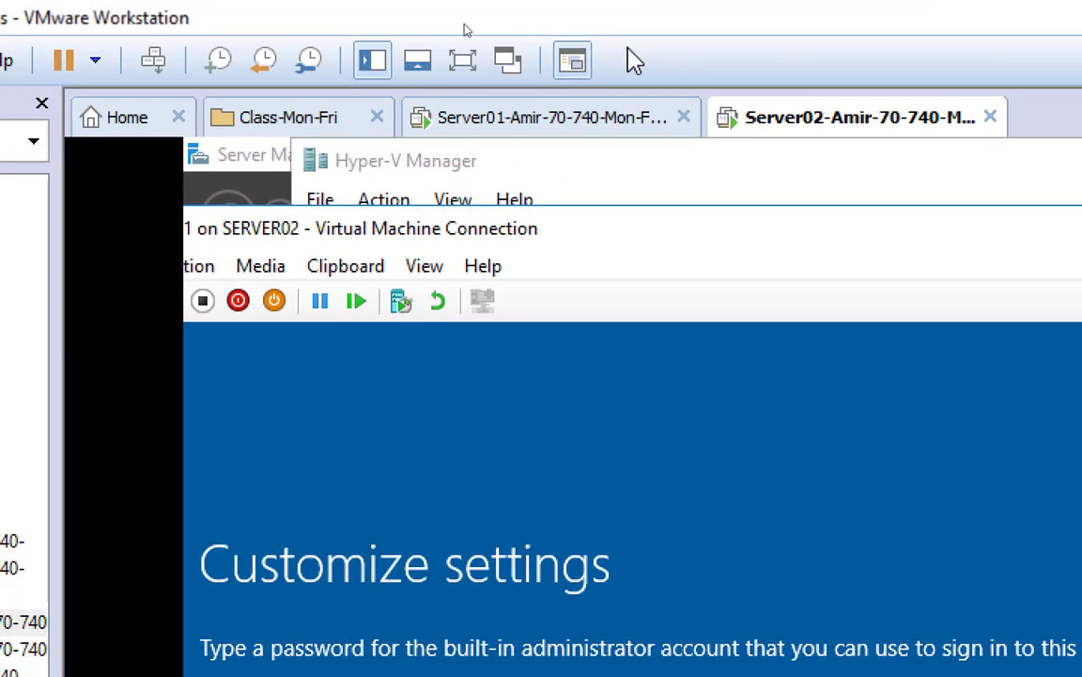
left_click(512, 130)
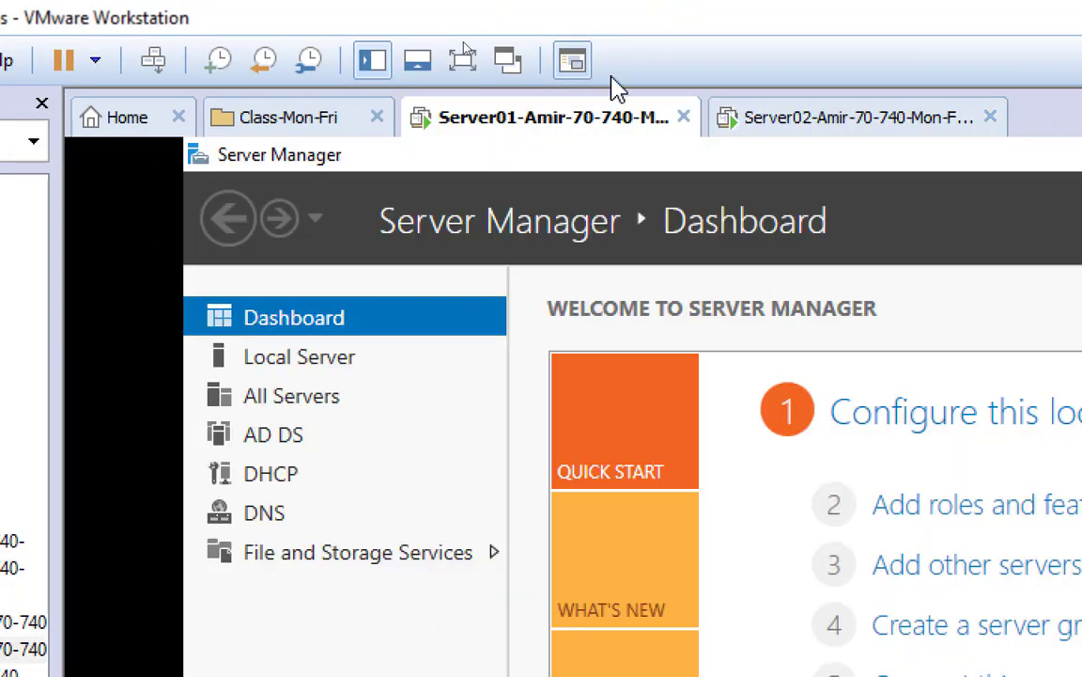
left_click(821, 117)
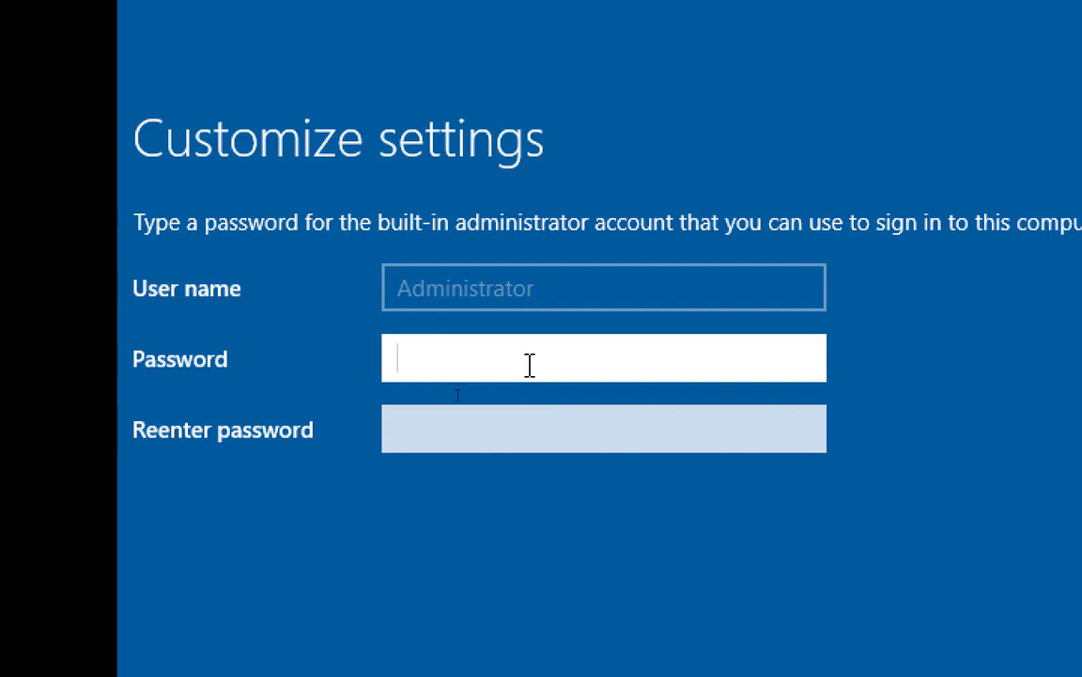
Enter and re-enter the Administrator password, check it with the reveal icon, and finish Setup
type("Password1")
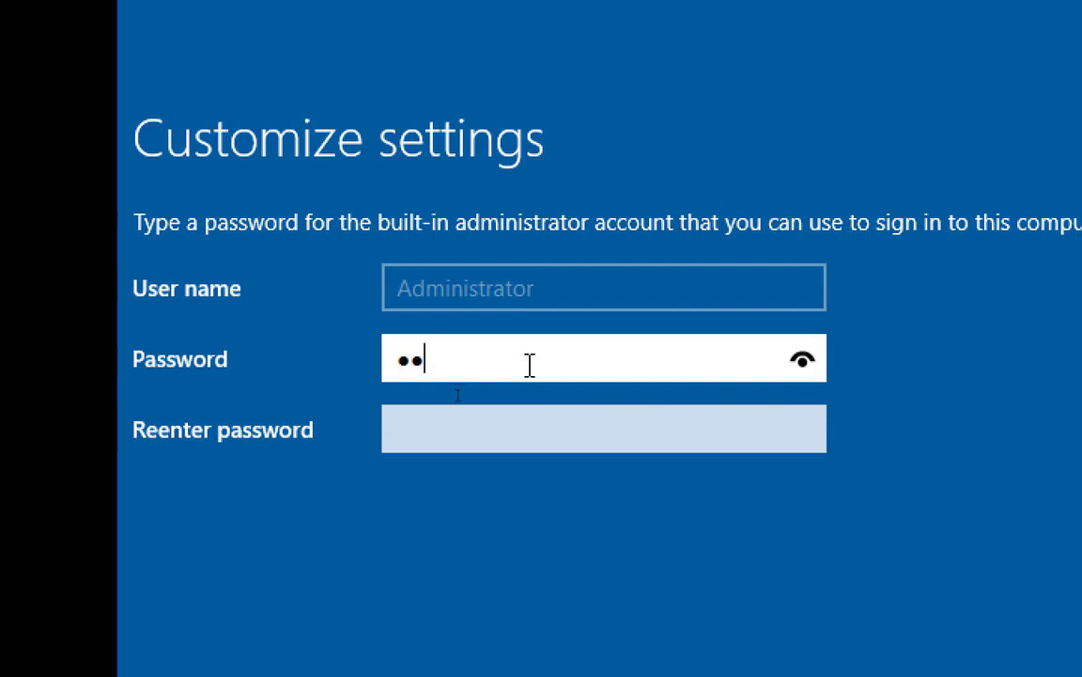
key("Tab")
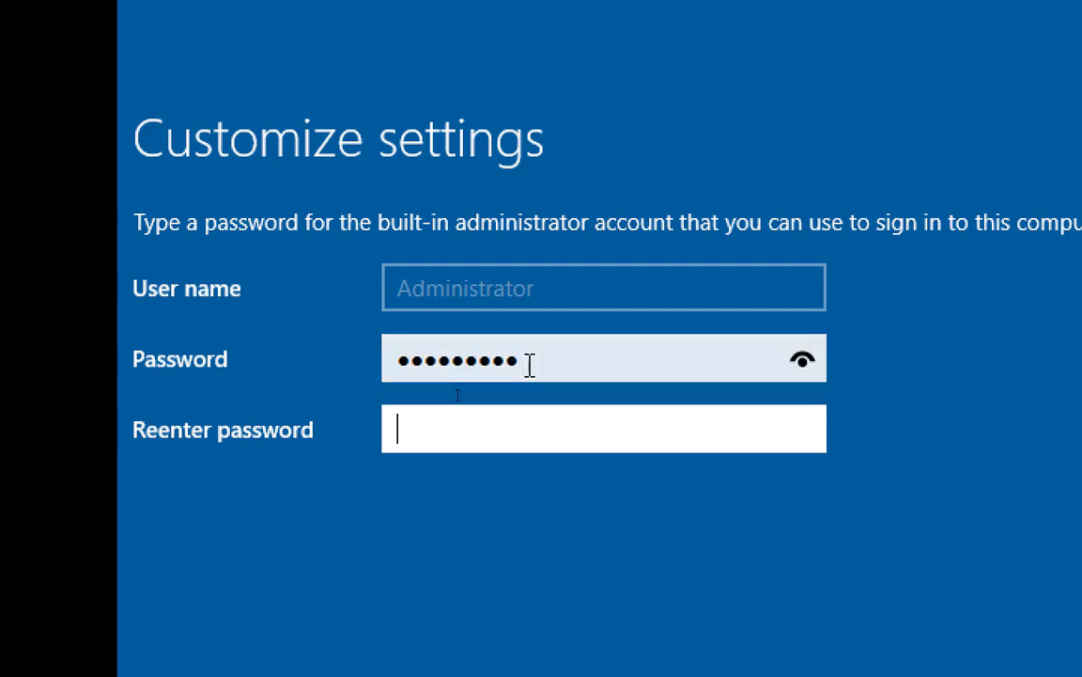
type("Passwo!@")
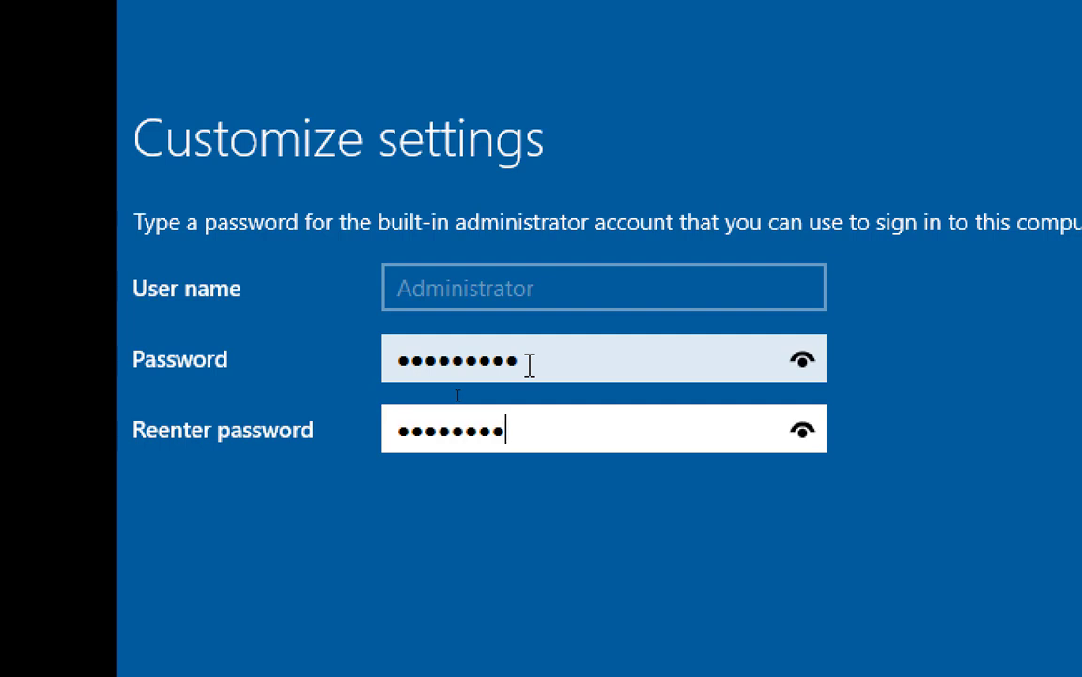
type("#")
left_click(802, 432)
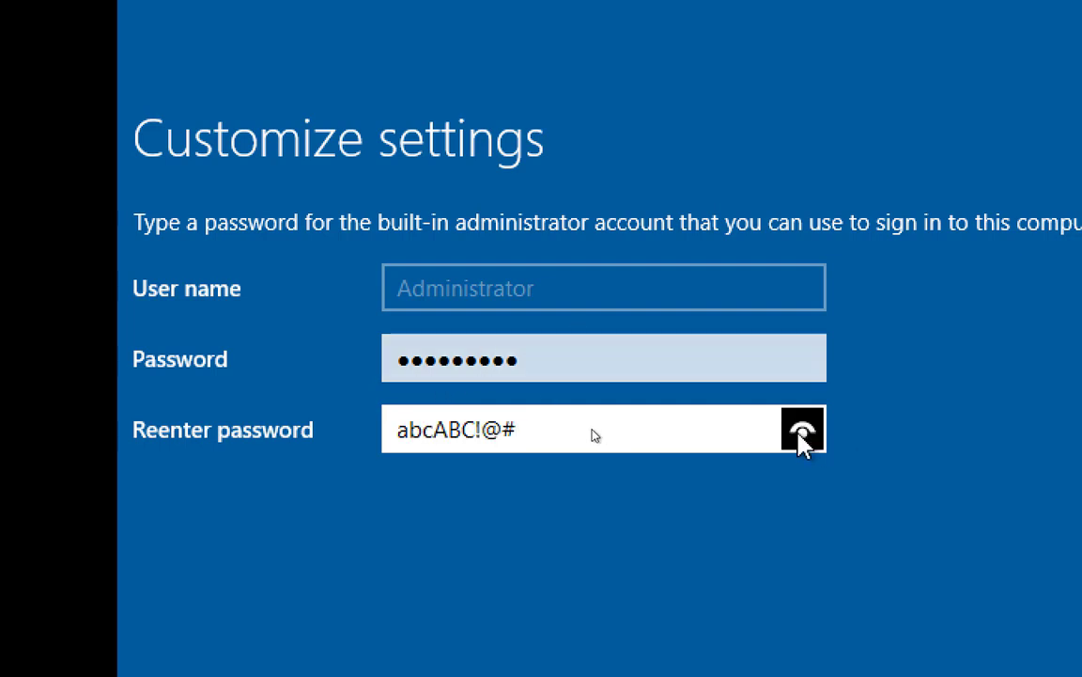
left_click(801, 433)
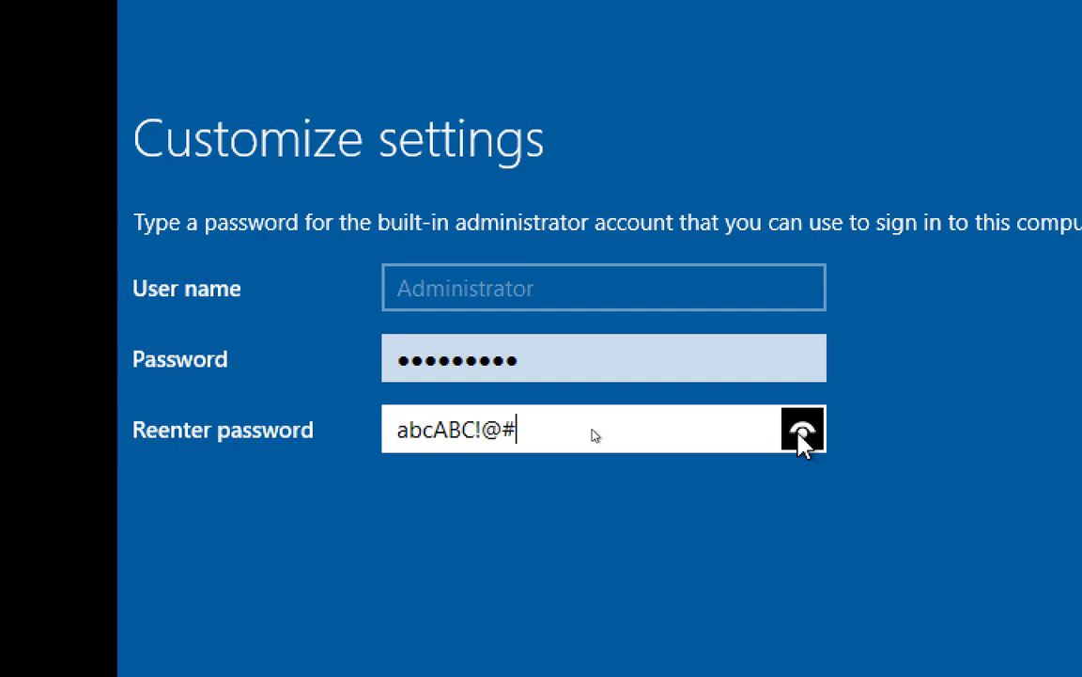
left_click(799, 434)
left_click(800, 434)
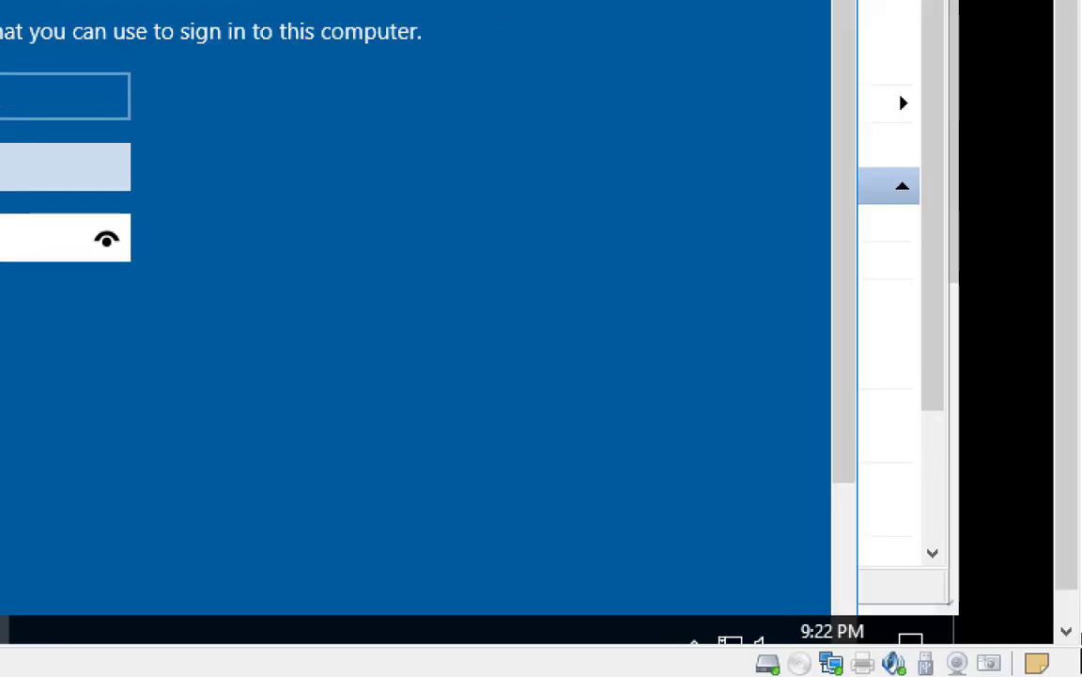
left_click_drag(848, 416, 865, 574)
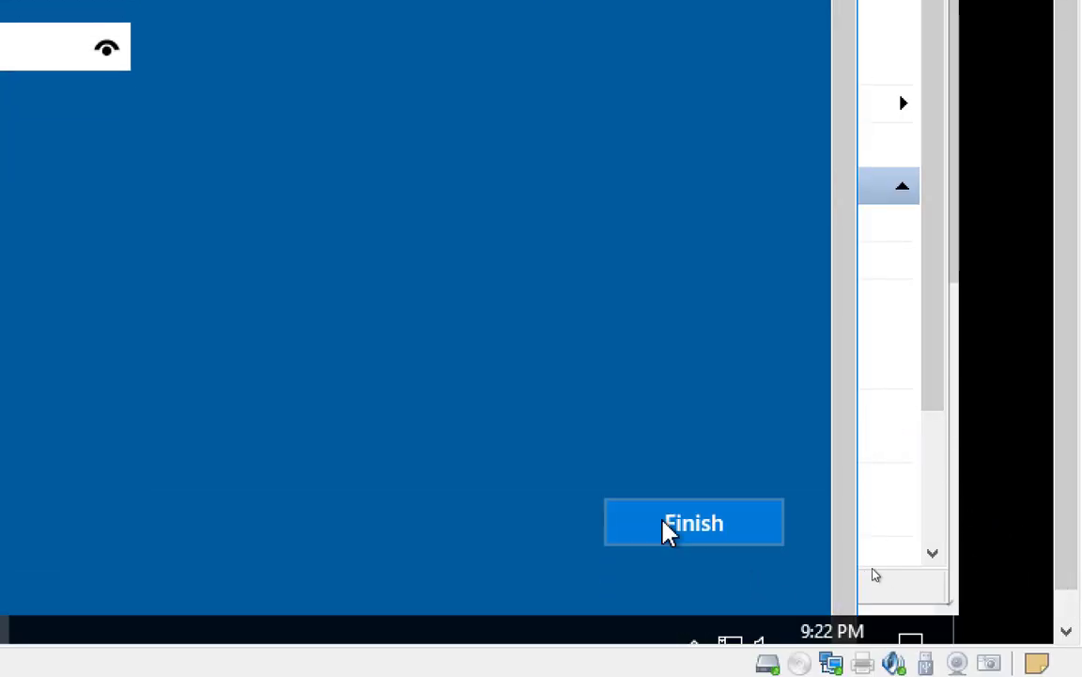
left_click(669, 526)
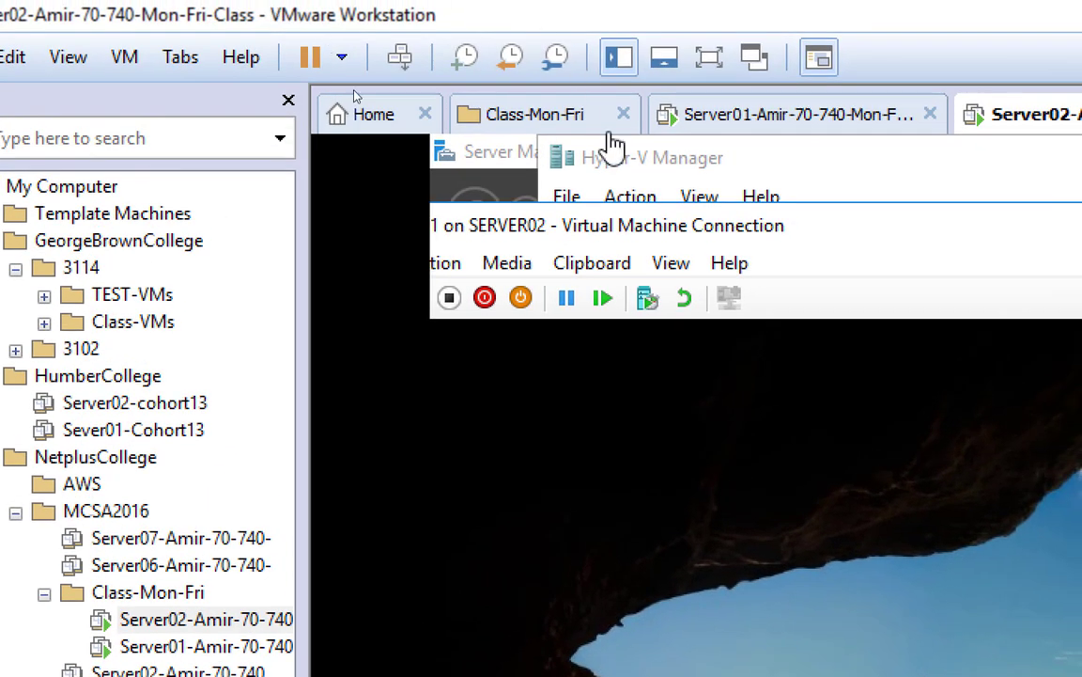
Move VM01's window aside, send Ctrl+Alt+Delete, and place the cursor in the password box
left_click_drag(667, 216, 959, 178)
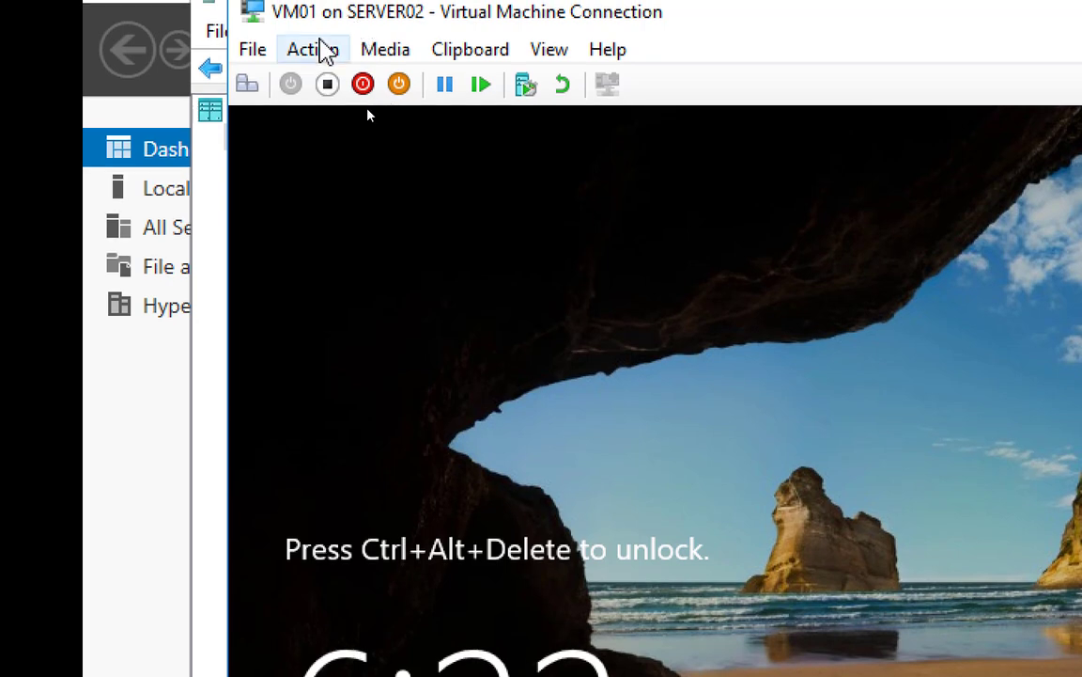
left_click(249, 86)
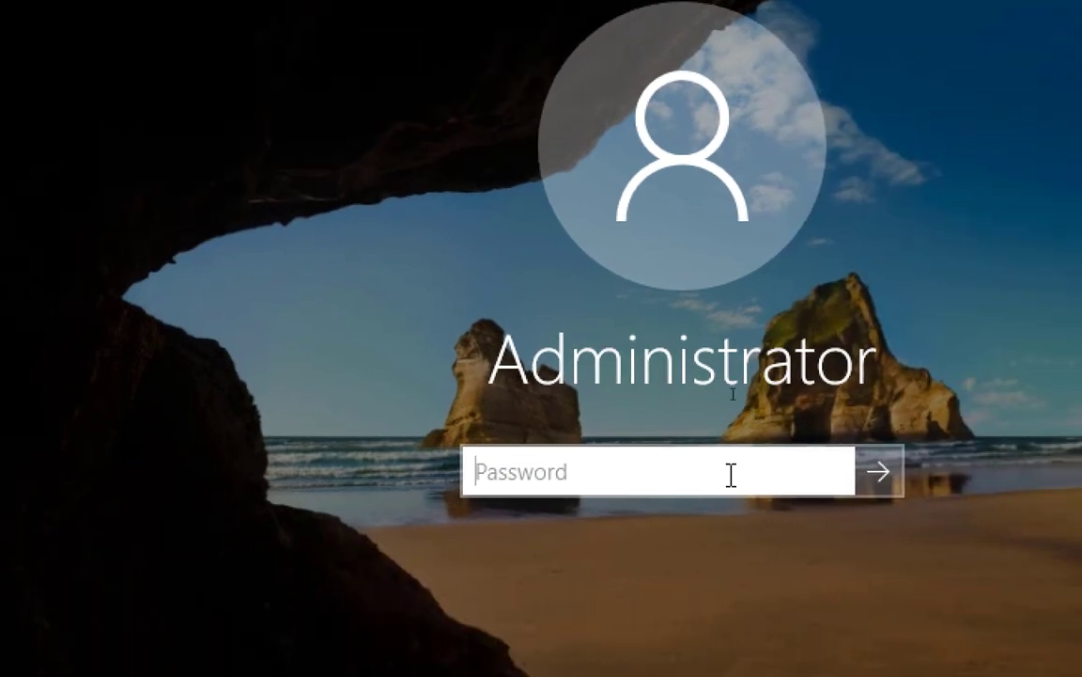
left_click(731, 474)
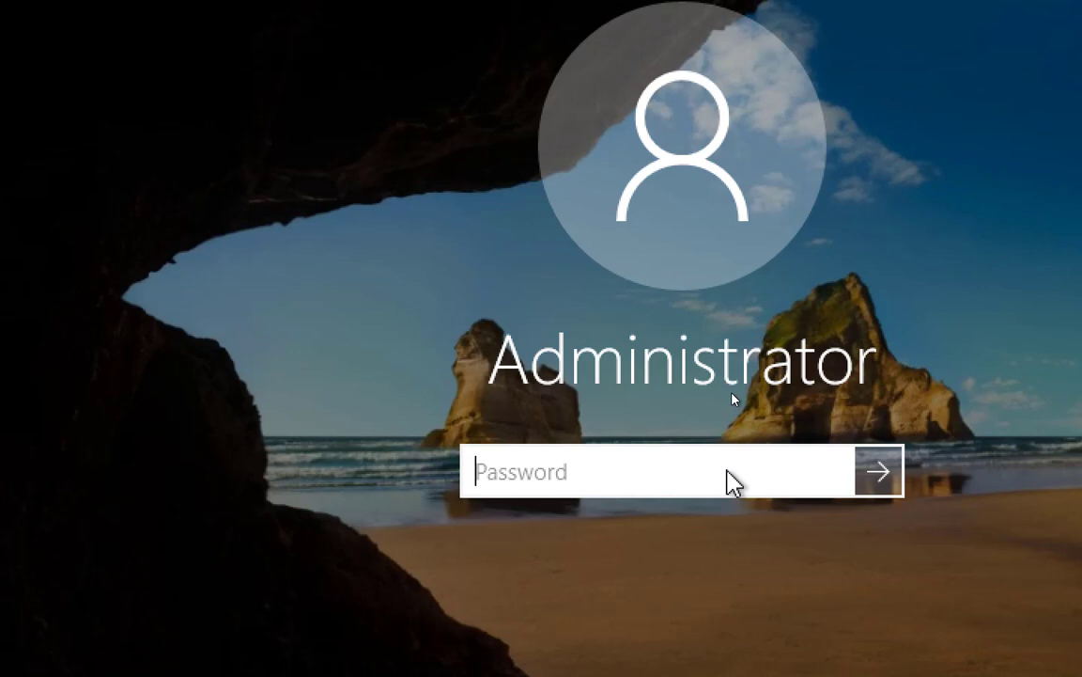
Sign in to VM01 as Administrator, retyping the password after the first attempt is rejected
type("•••••••••")
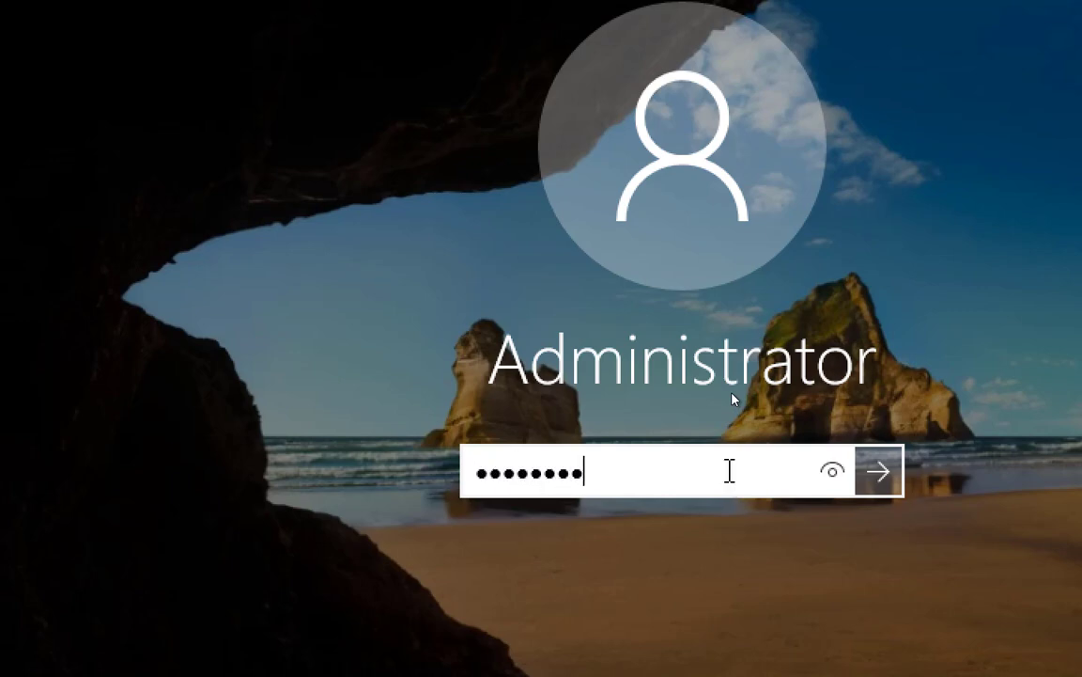
key("Return")
key("Return")
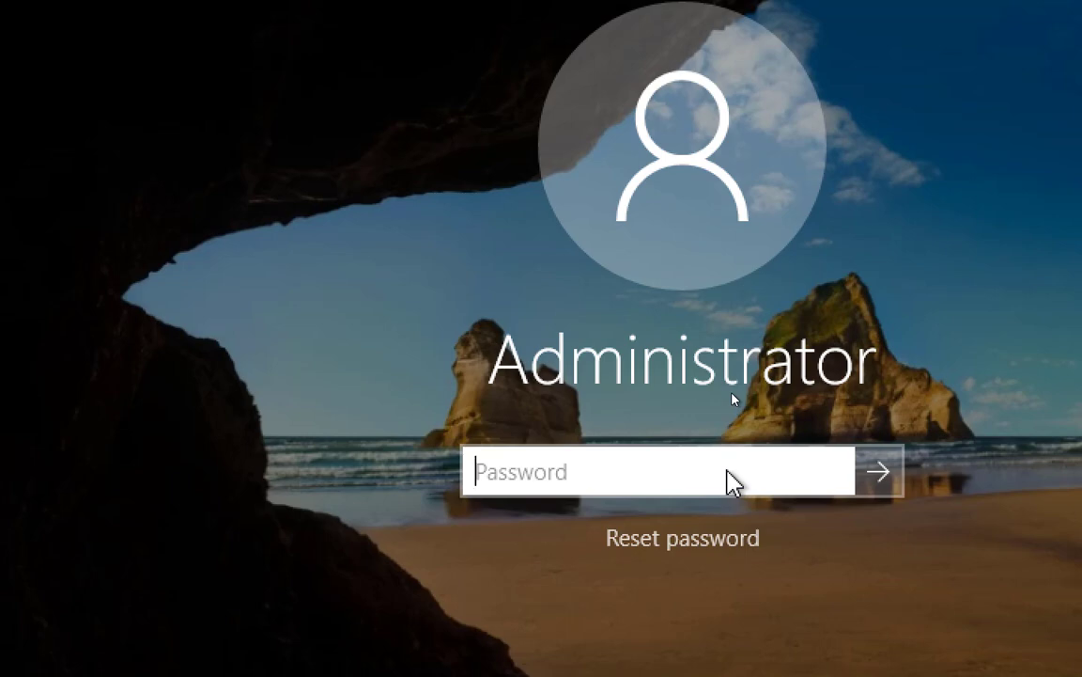
type("•")
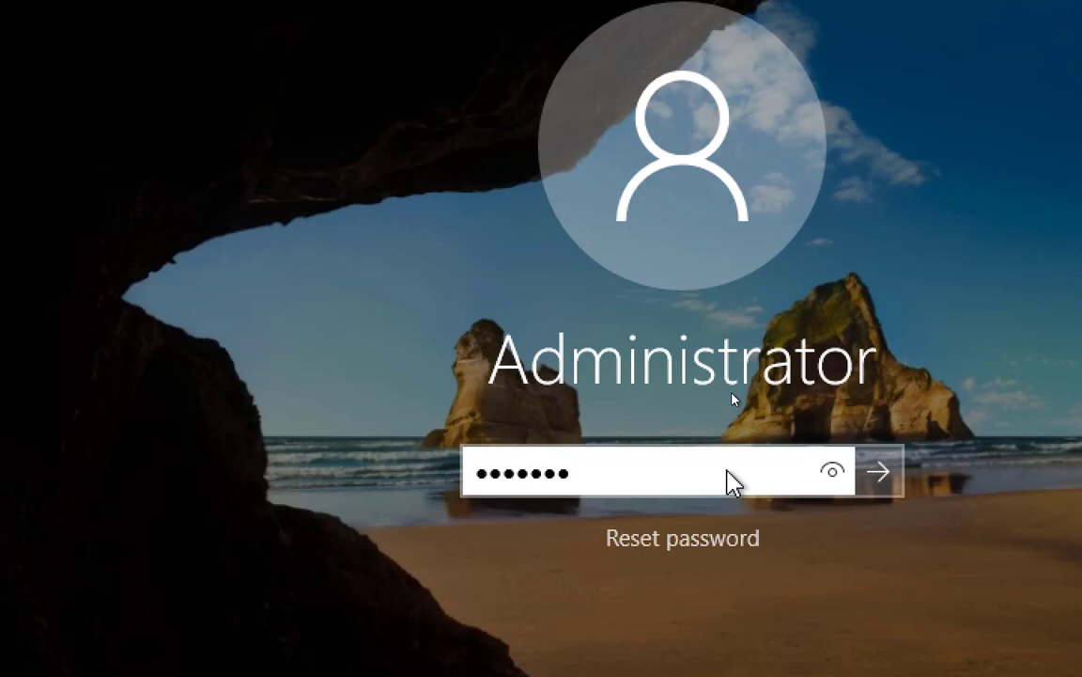
type("***")
key("Return")
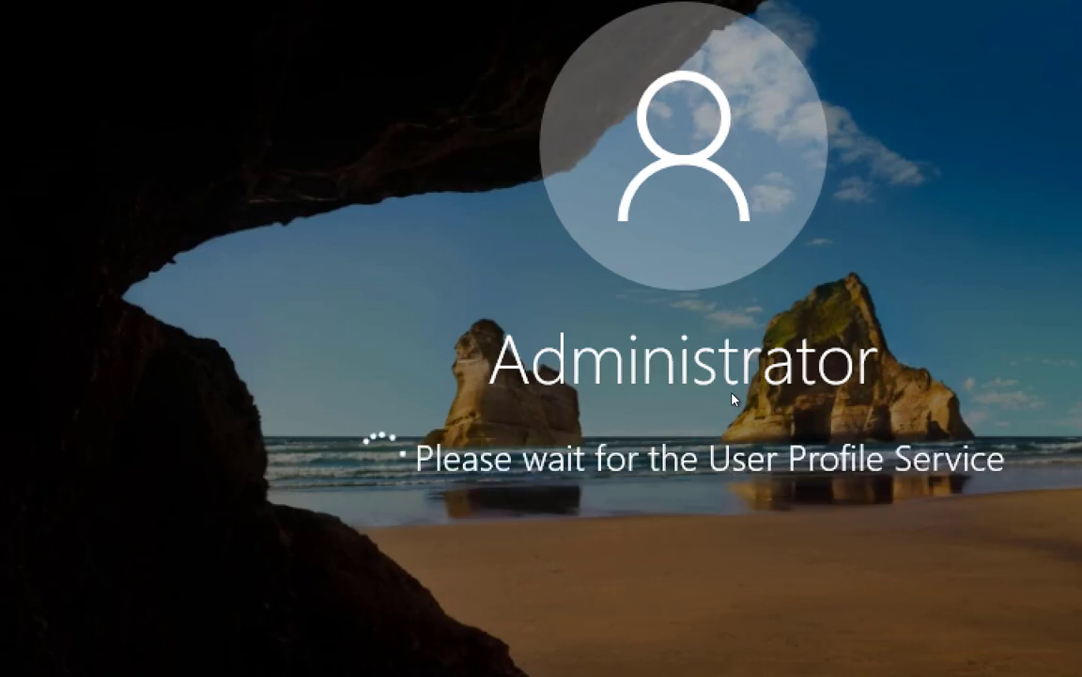
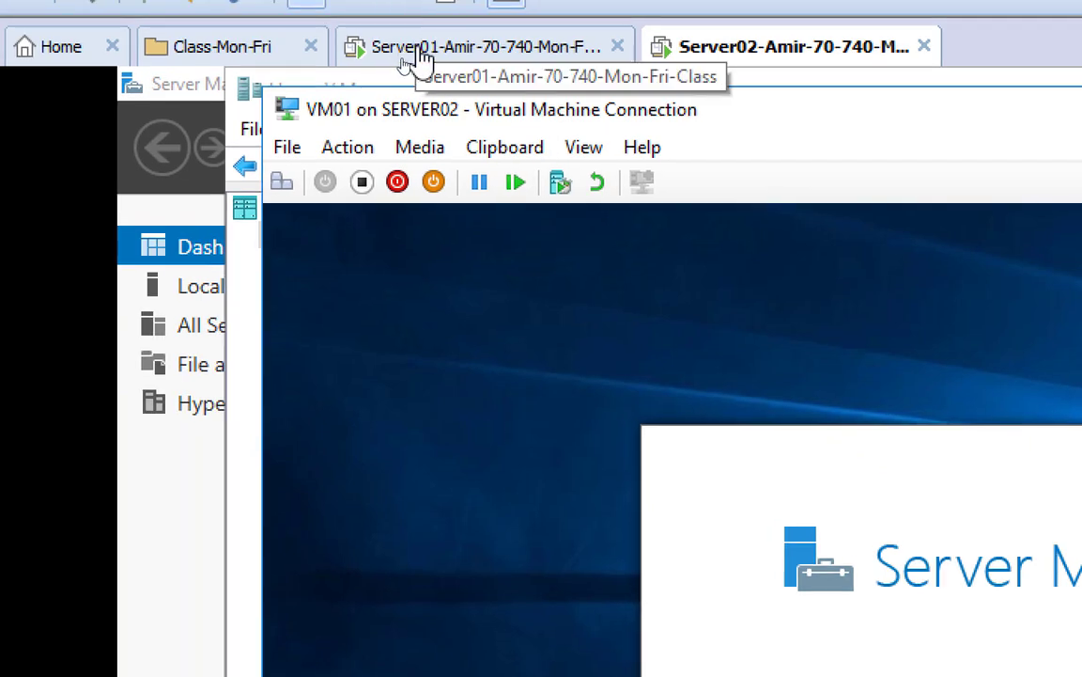
Launch the DHCP console from Server Manager on Server01
left_click(420, 58)
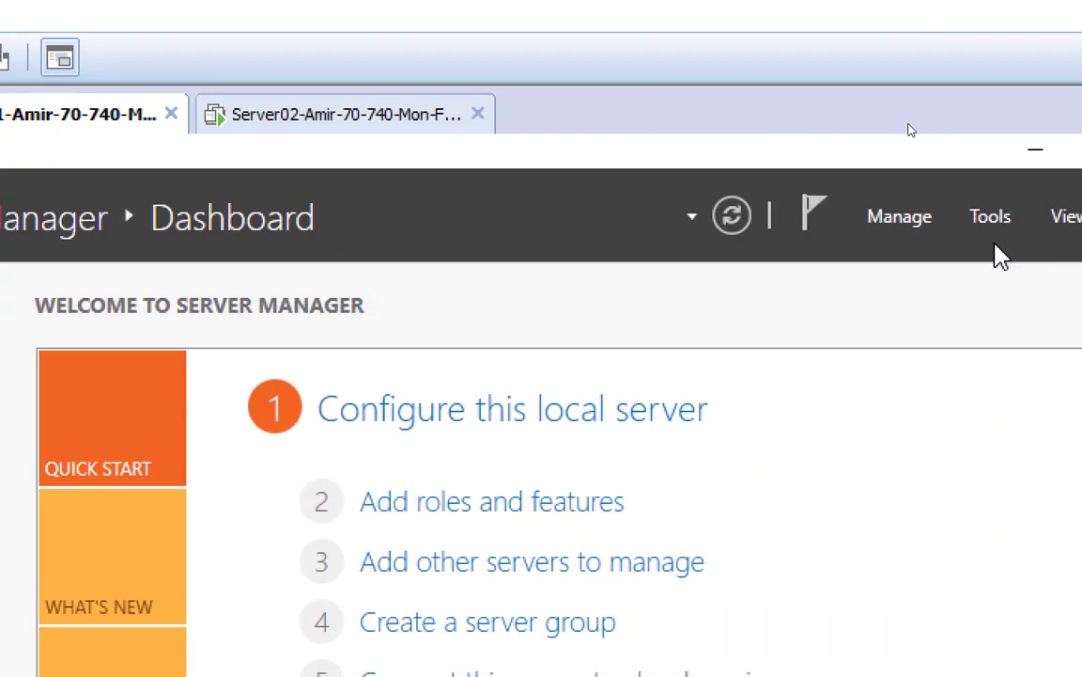
left_click(998, 230)
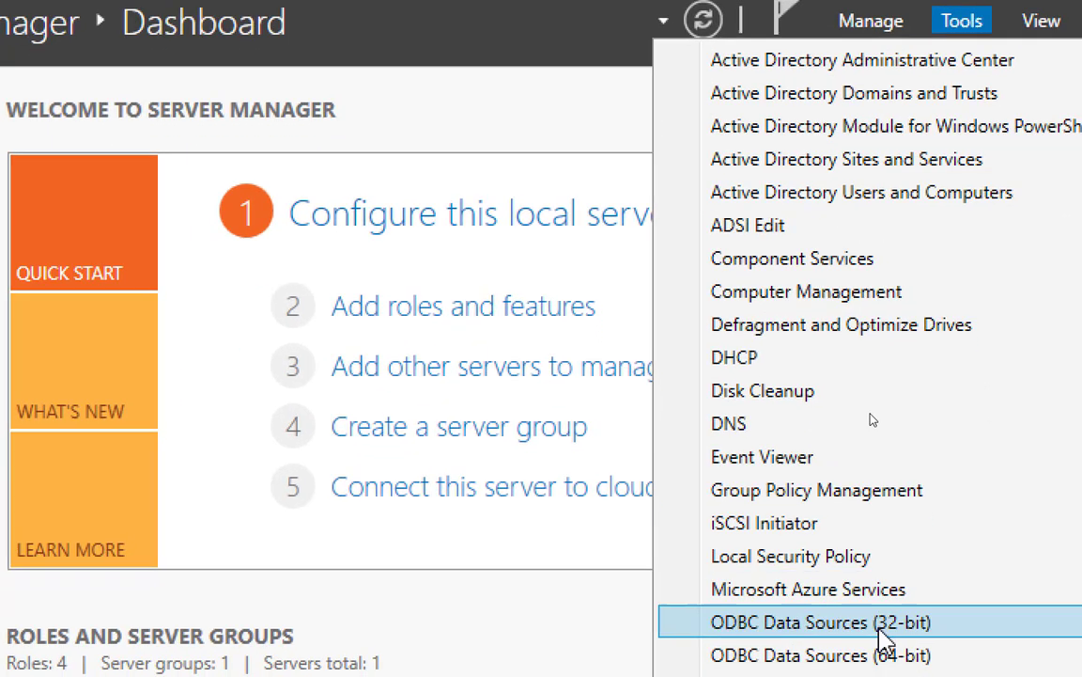
left_click(804, 362)
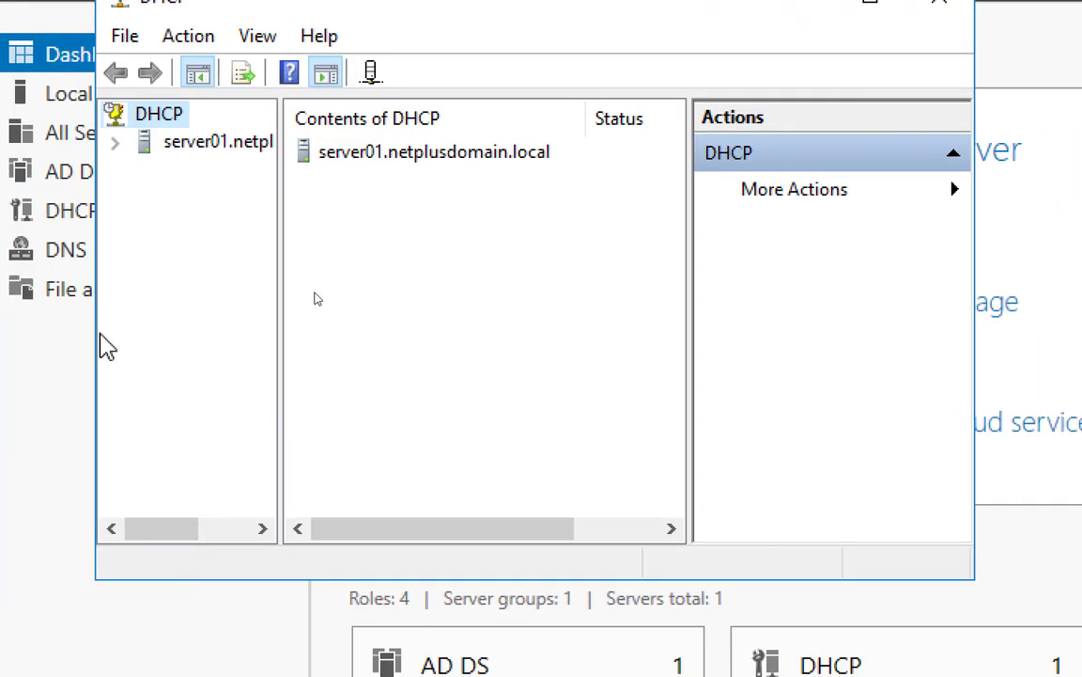
Expand server01 > IPv4 > Scope [192.168.200.0] and show its Address Leases
left_click(179, 142)
left_click_drag(278, 203, 400, 188)
left_click(112, 144)
left_click(208, 171)
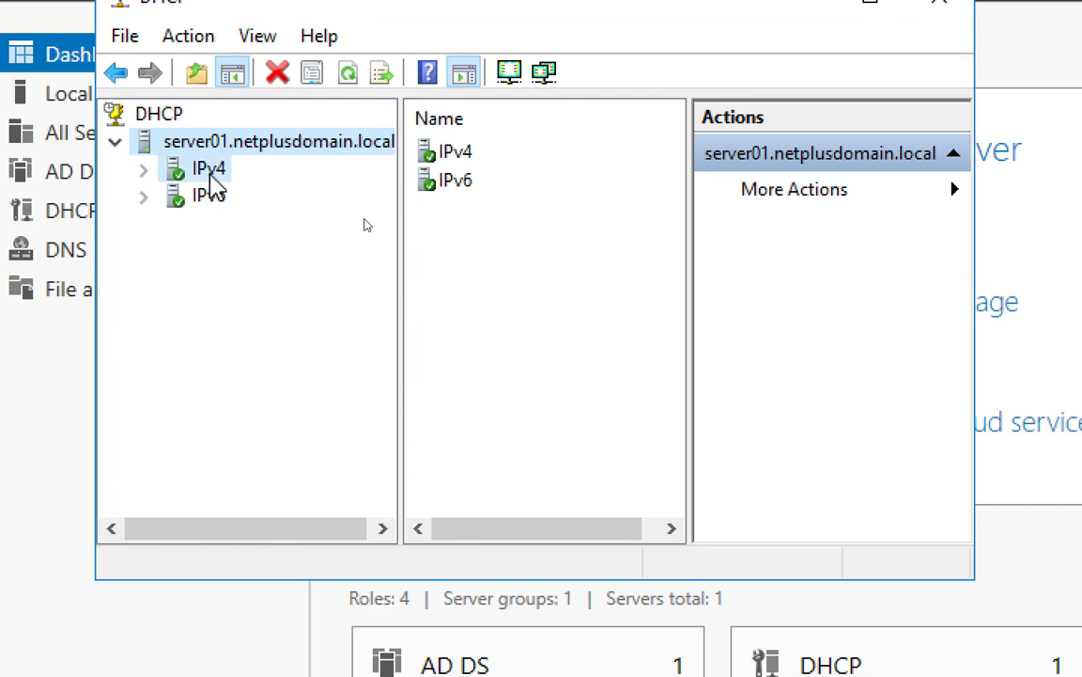
left_click(142, 171)
left_click(141, 172)
left_click(143, 171)
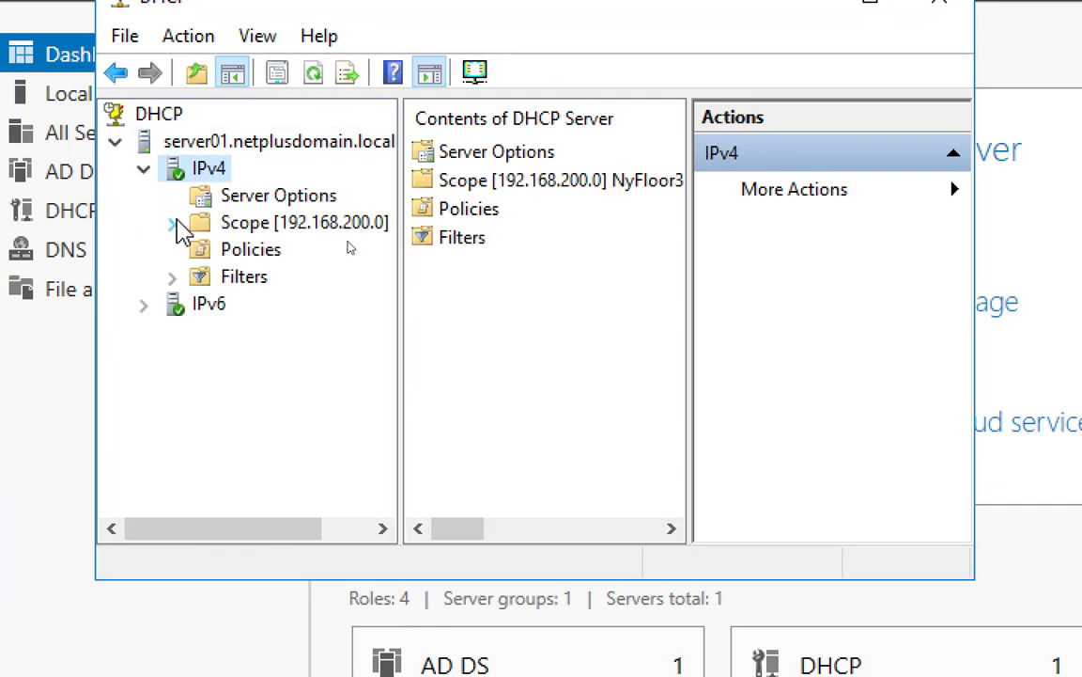
left_click(172, 223)
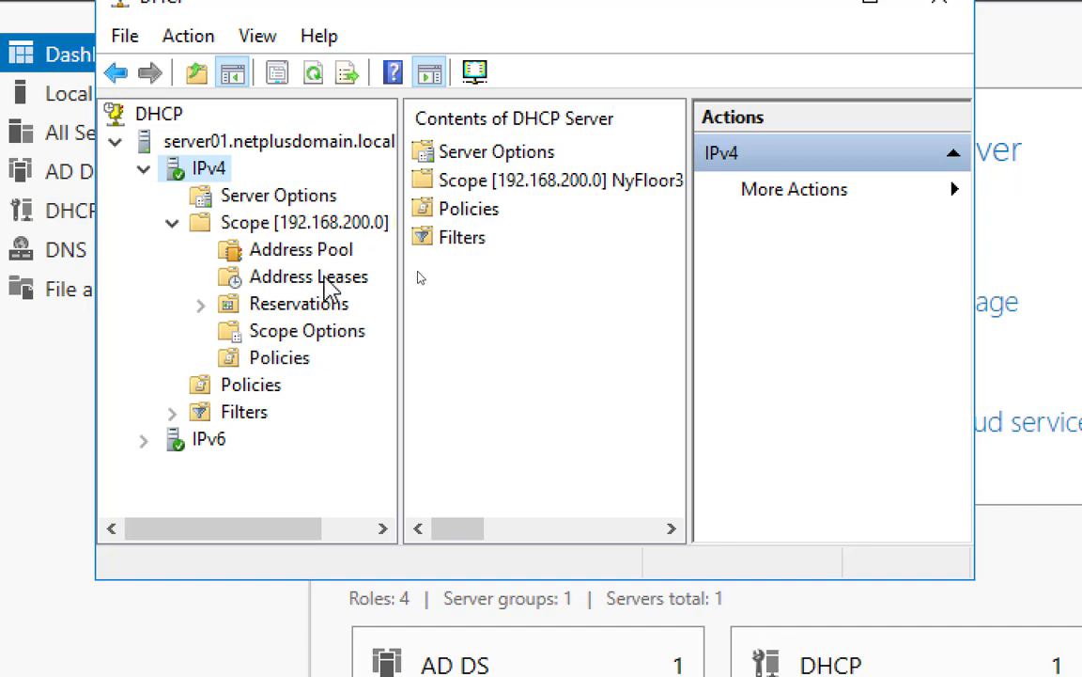
left_click(331, 287)
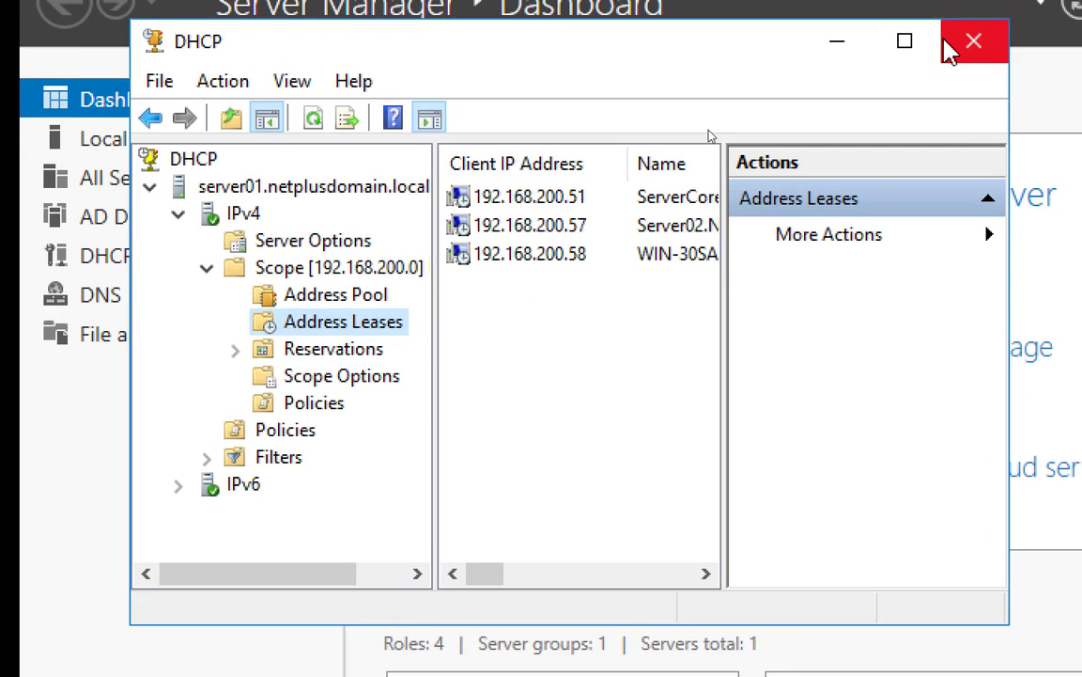
Maximize the DHCP console and select the .51, .57 and .58 lease rows
left_click(904, 42)
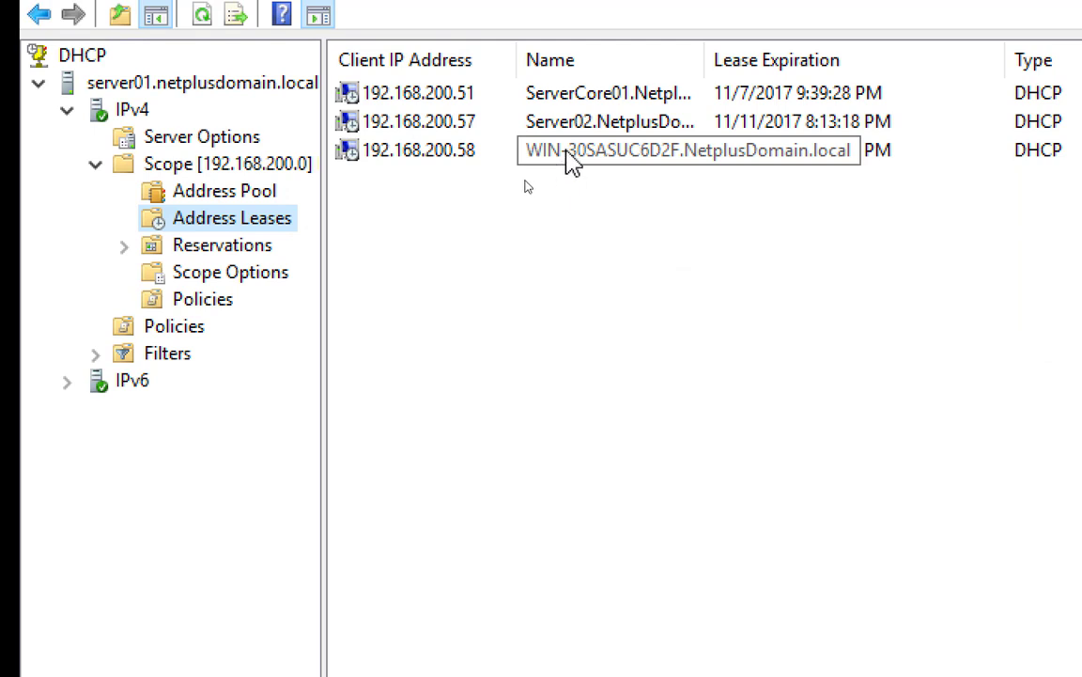
left_click(564, 99)
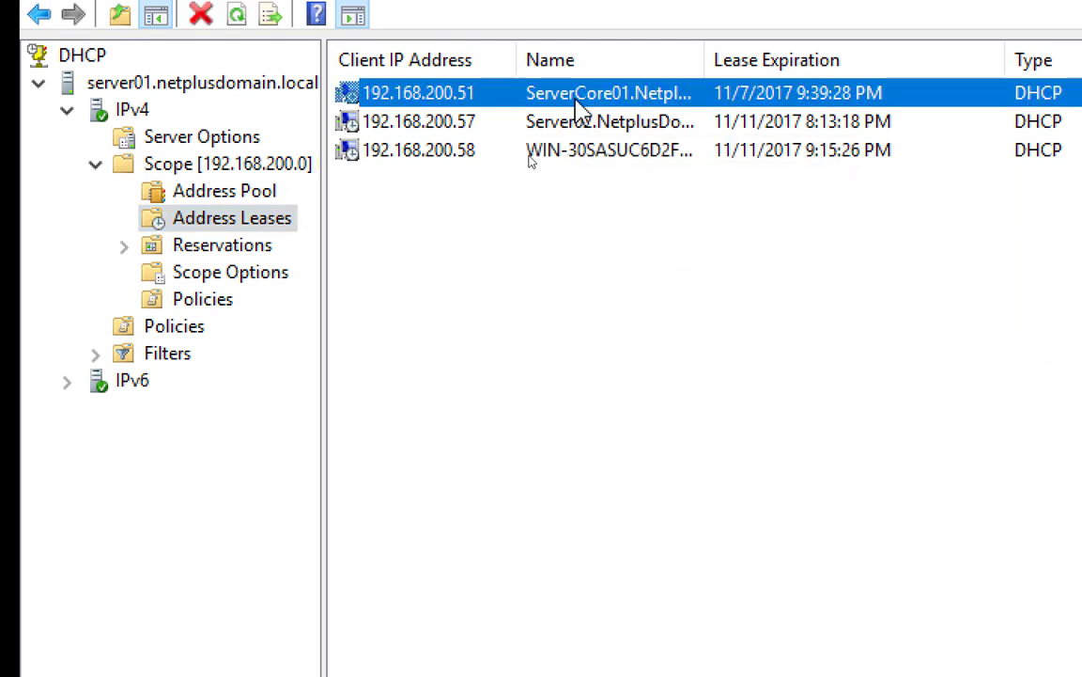
left_click(562, 127)
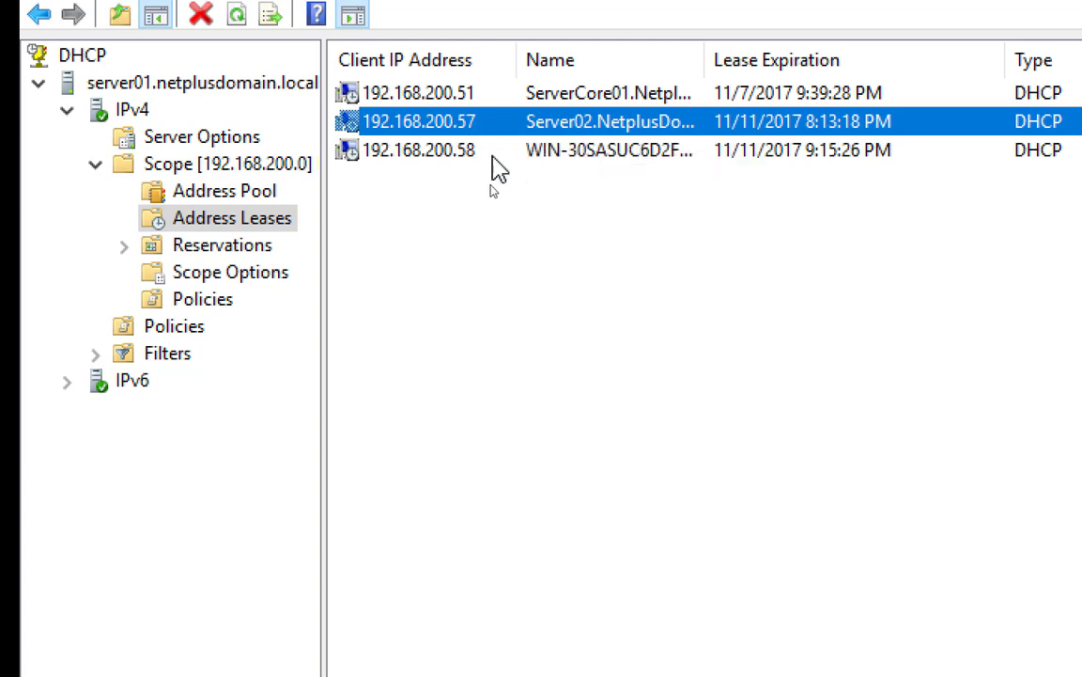
left_click(548, 158)
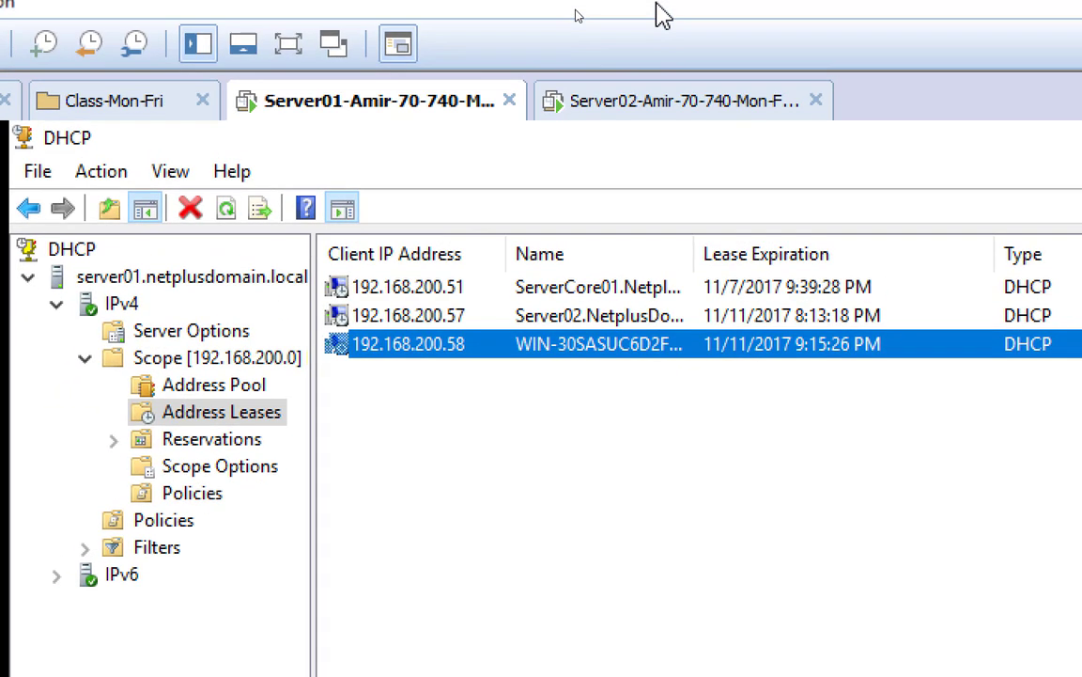
Compare the leases with VM01, then widen the Name column to reveal WIN-30SASUC6D2F.NetplusDomain.local
left_click(623, 115)
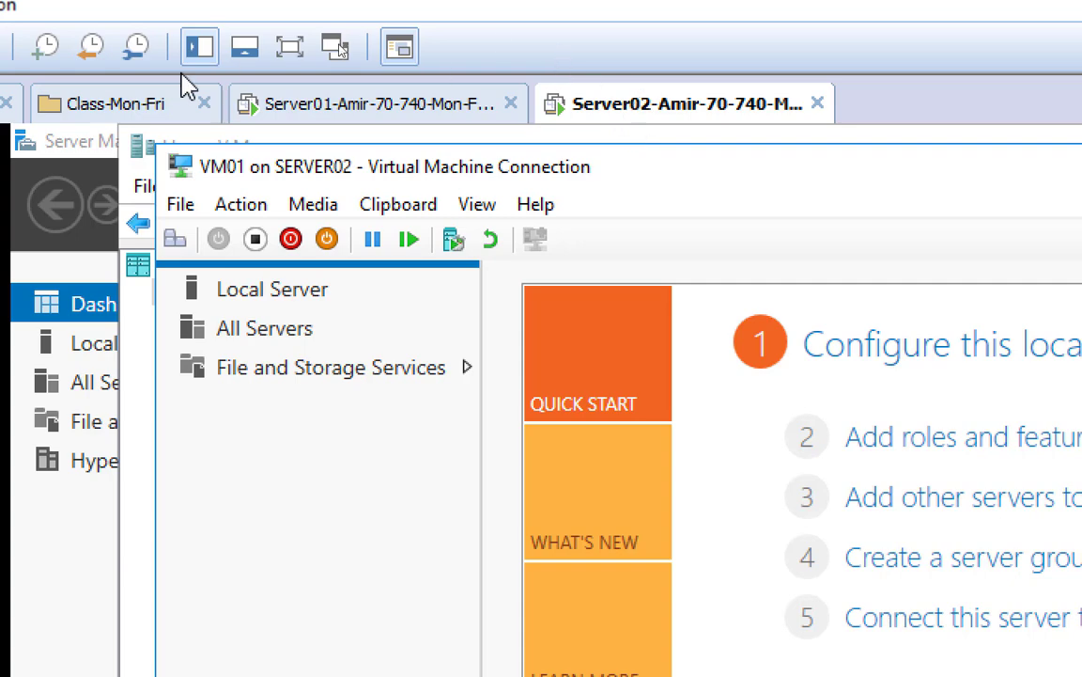
left_click(322, 103)
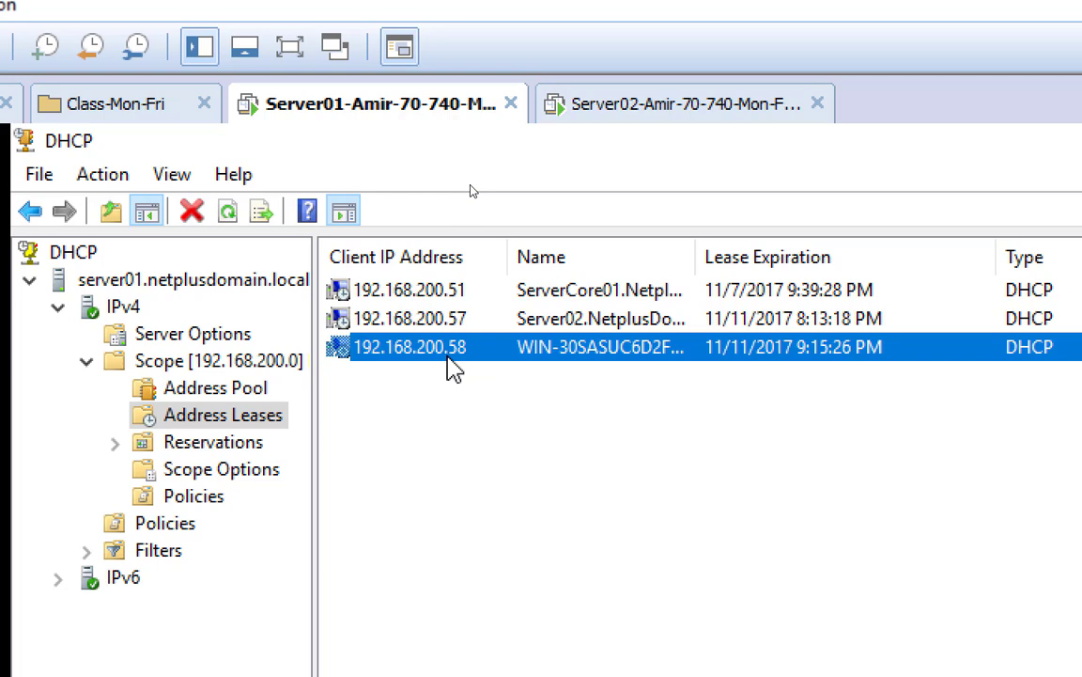
left_click(673, 122)
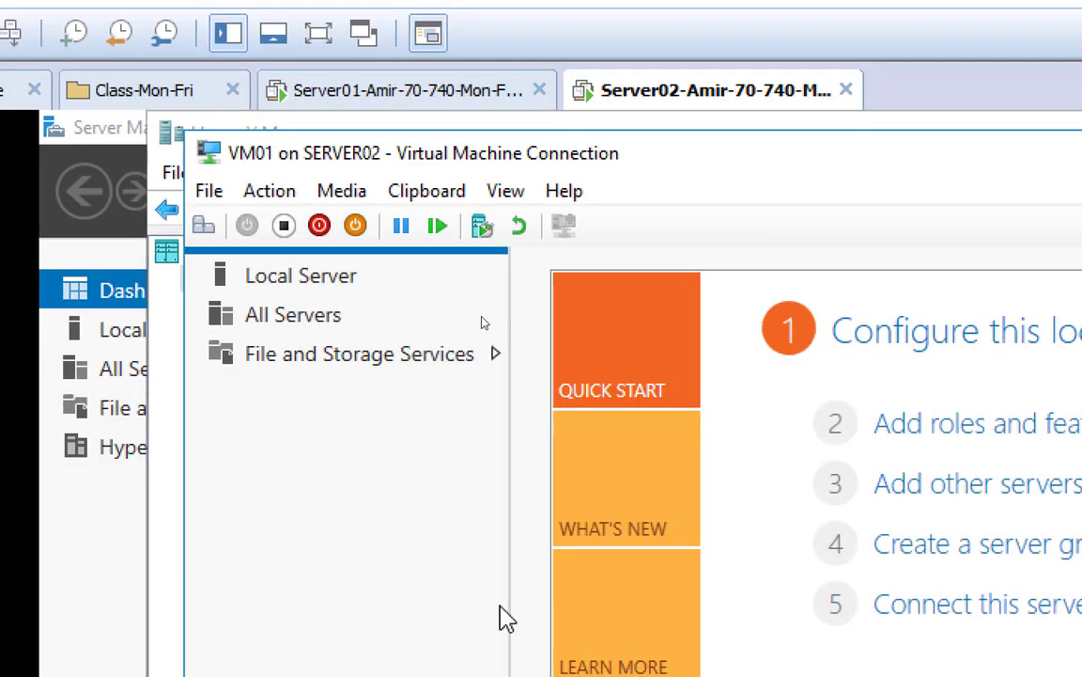
left_click(362, 94)
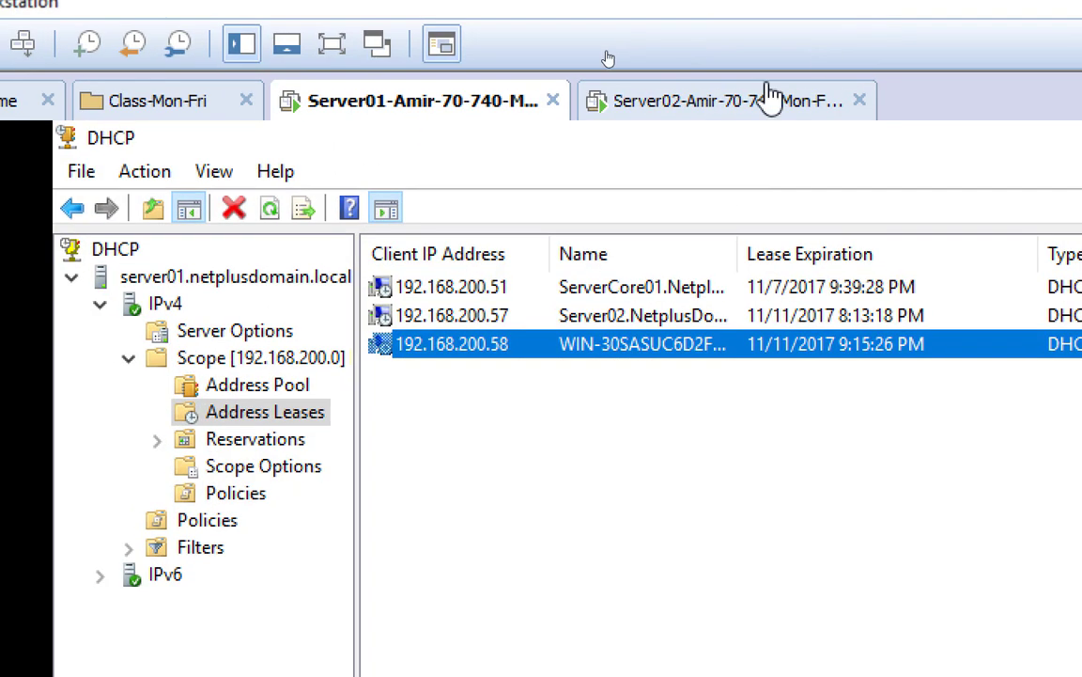
left_click(725, 106)
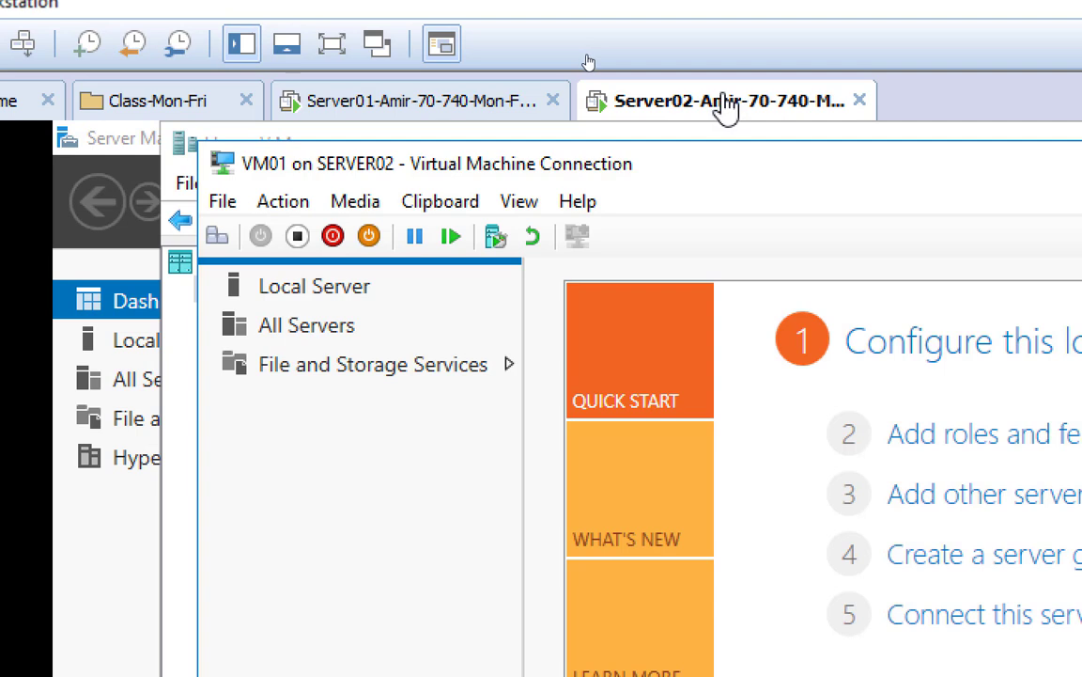
left_click(357, 109)
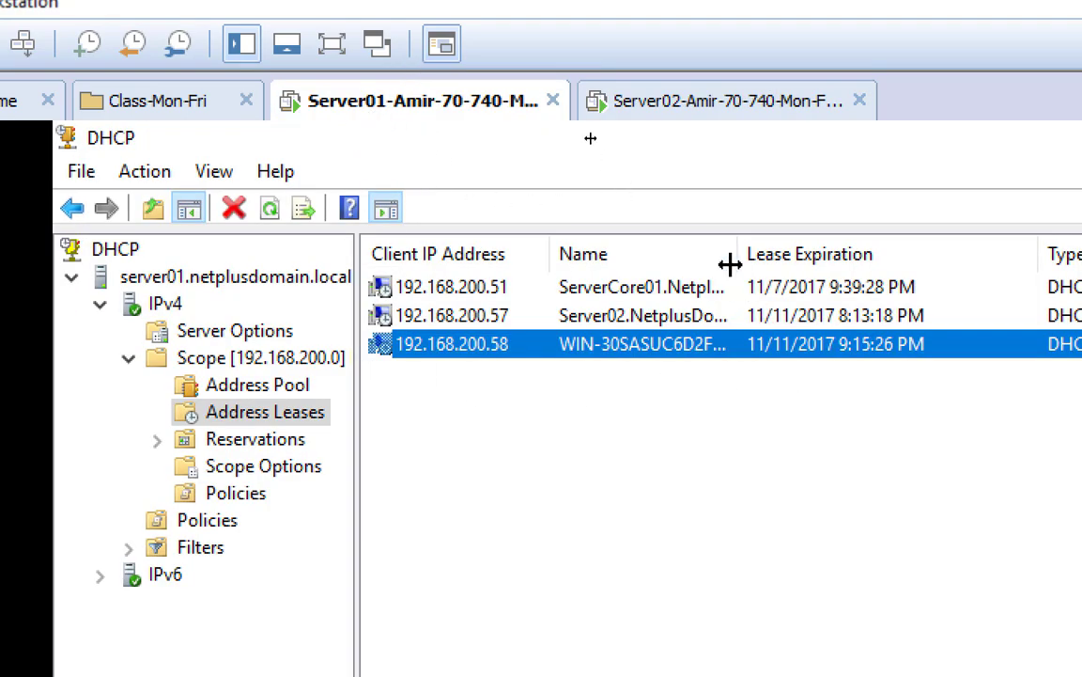
left_click_drag(737, 254, 930, 258)
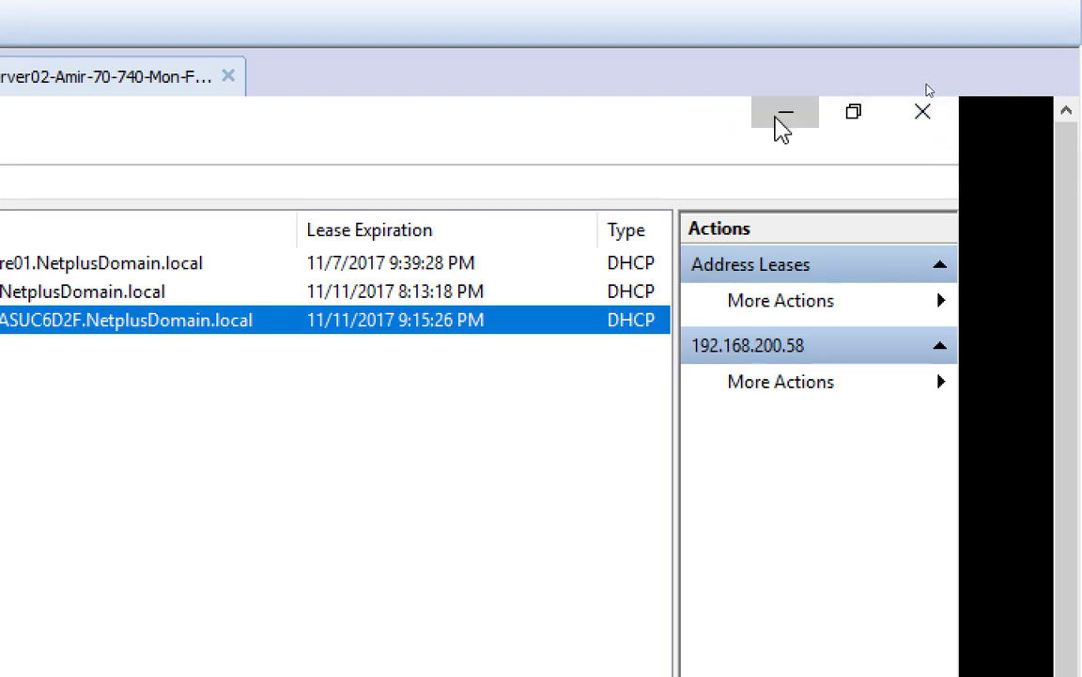
Open DNS Manager to list NetplusDomain.local's host records, then switch to the Server02 machine
left_click(778, 120)
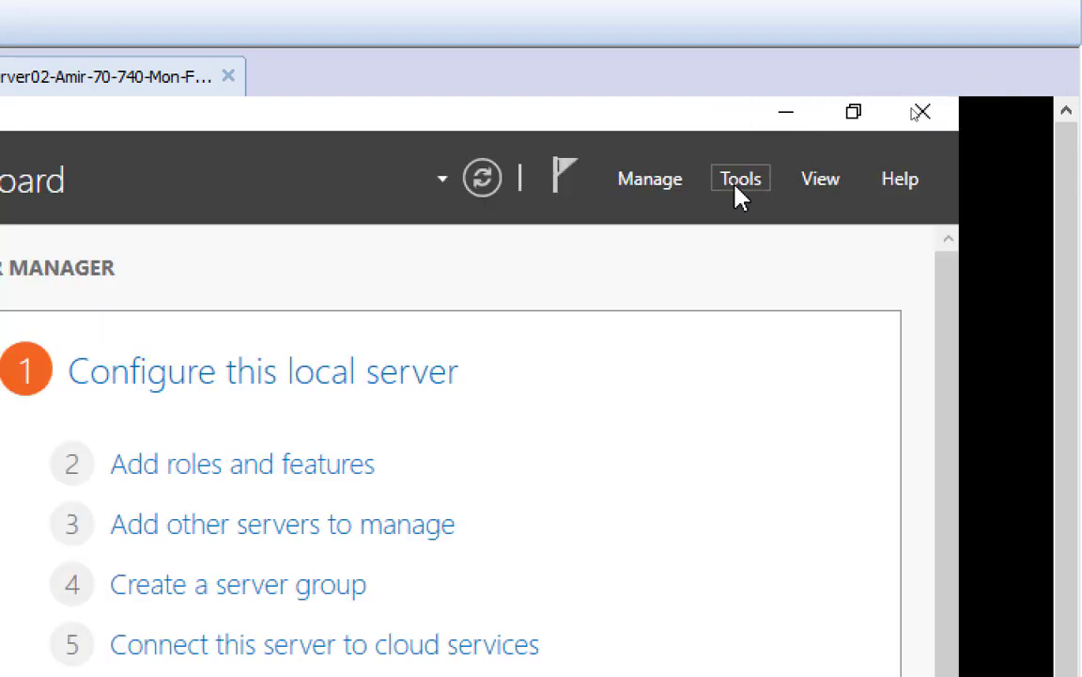
left_click(741, 184)
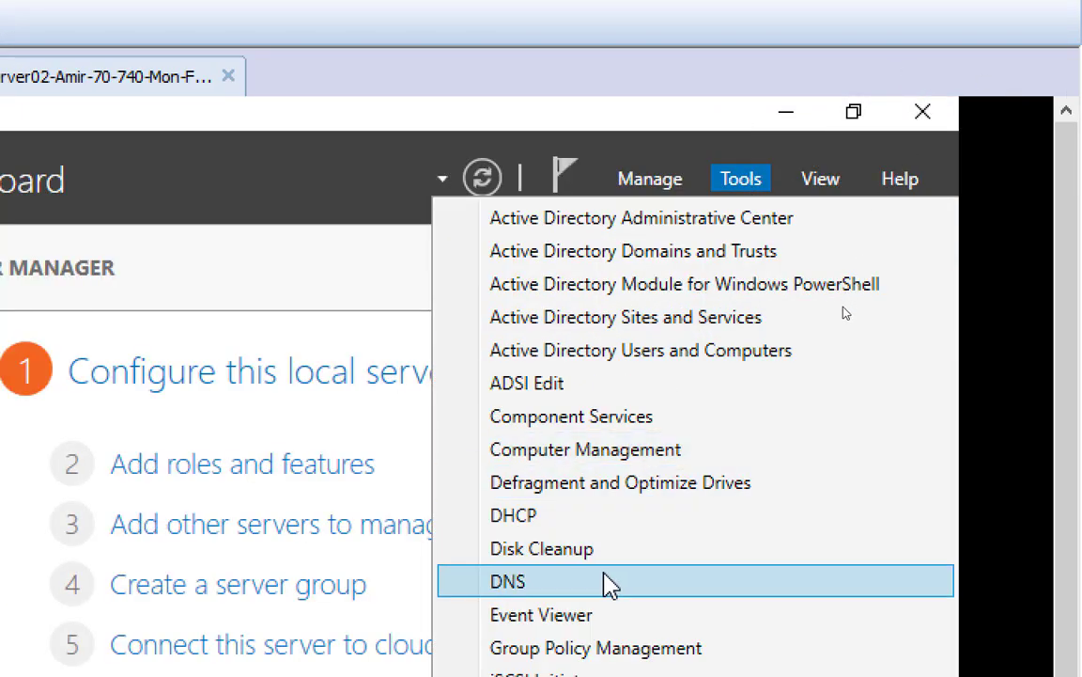
left_click(609, 583)
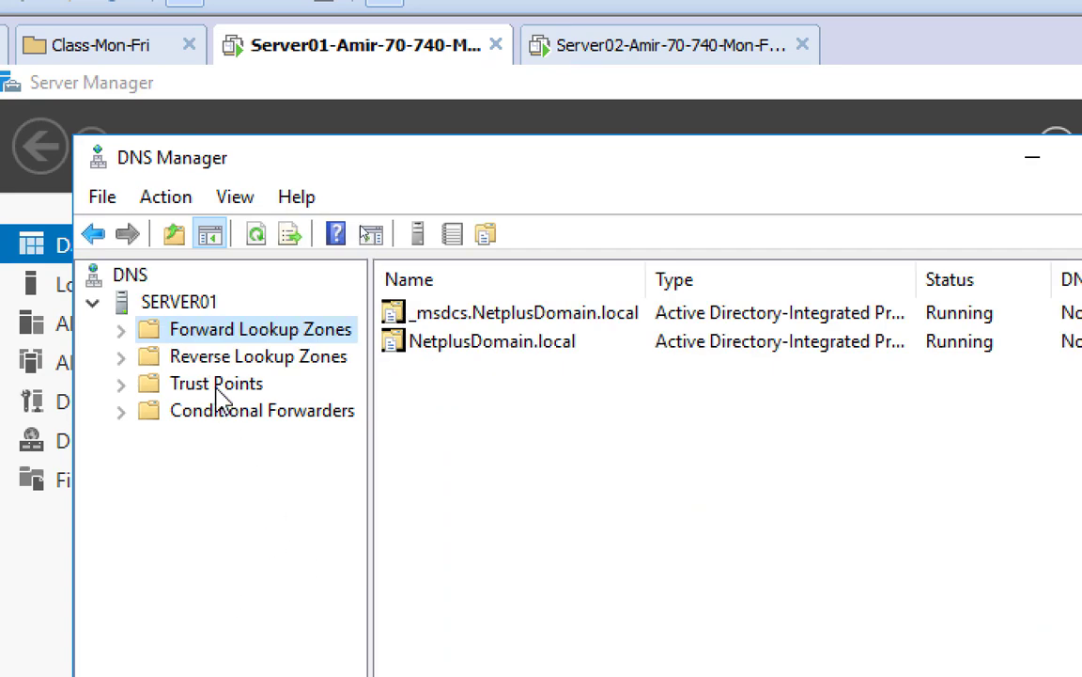
double_click(203, 331)
double_click(250, 383)
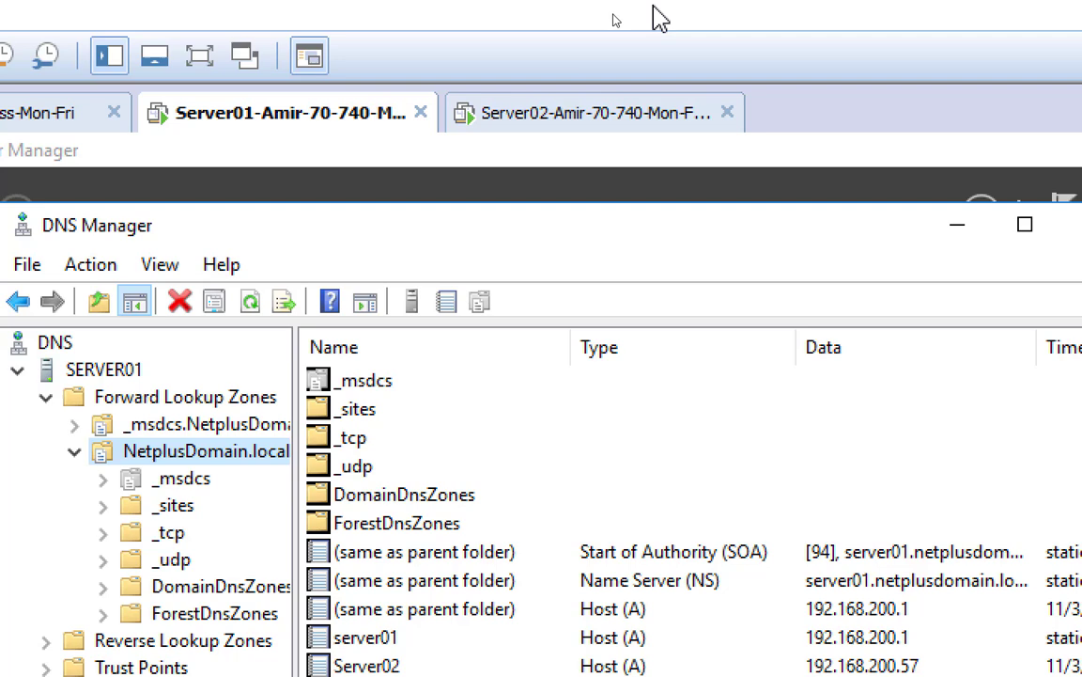
left_click(554, 113)
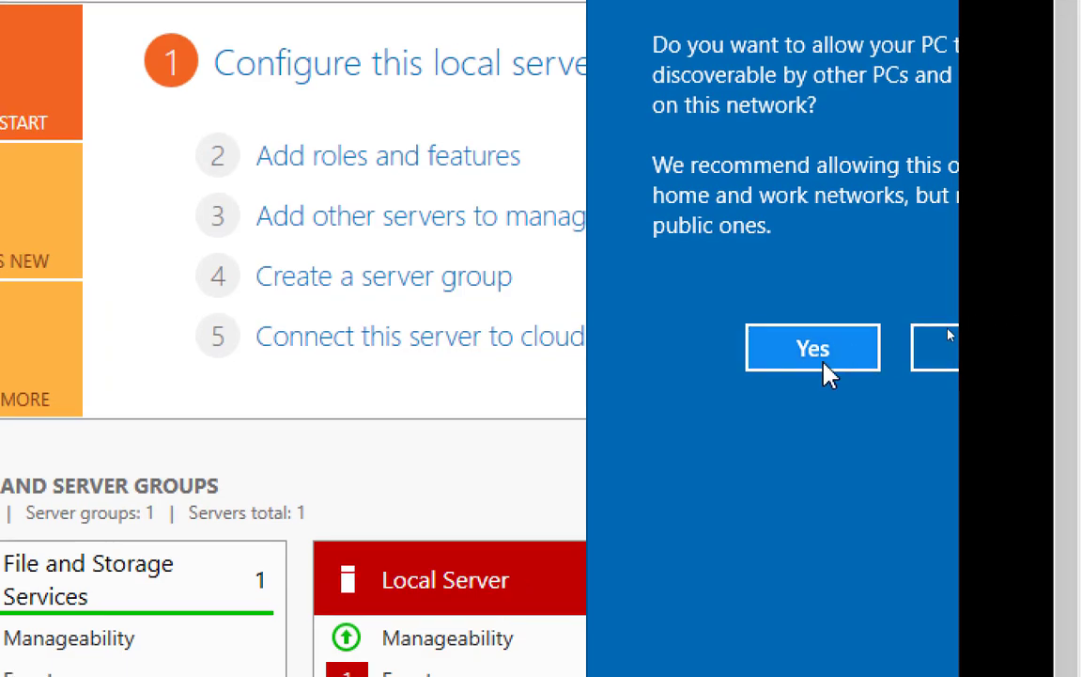
Answer Yes to make VM01 discoverable on the network
left_click(792, 360)
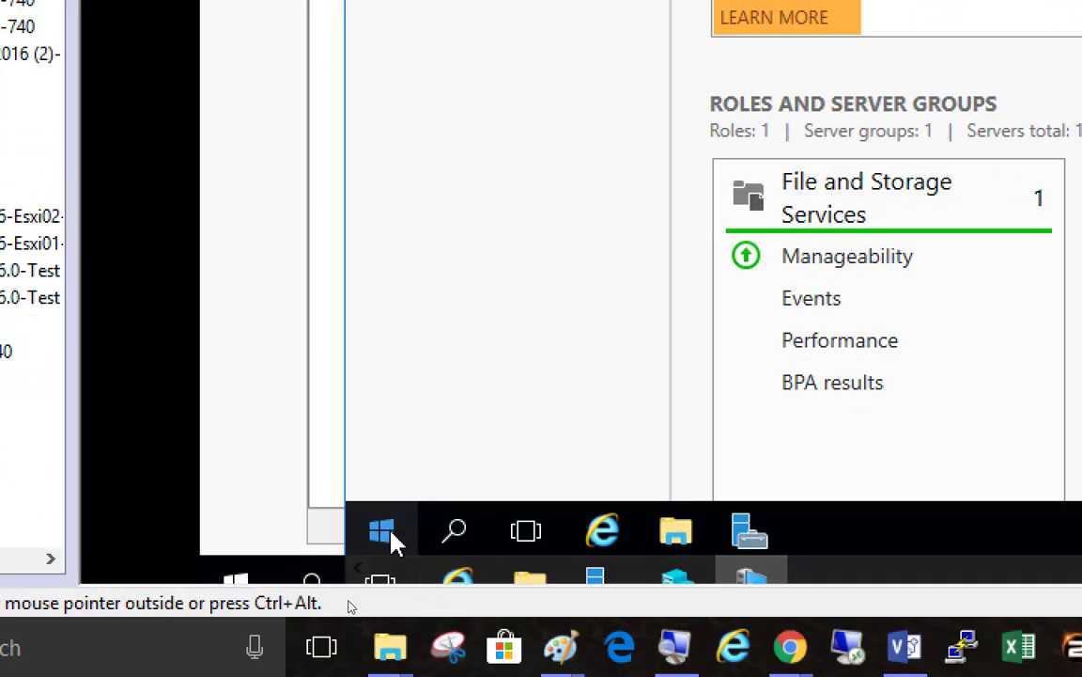
Run ipconfig in an admin Command Prompt on VM01 showing 192.168.200.58, then reset Magnifier to 100%
right_click(391, 544)
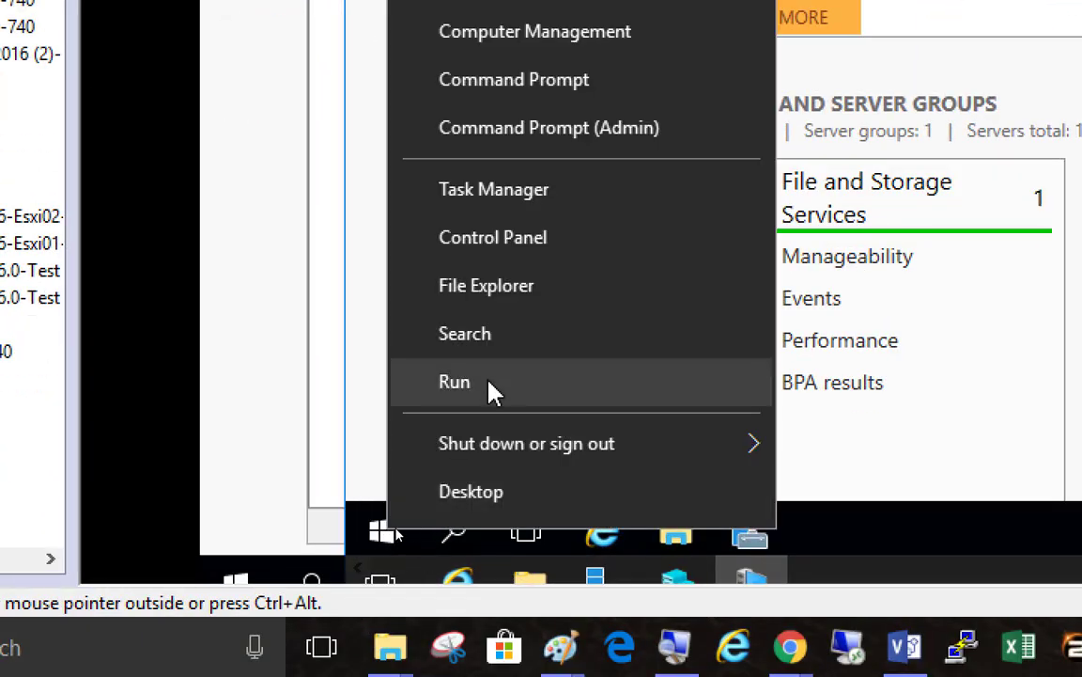
left_click(540, 141)
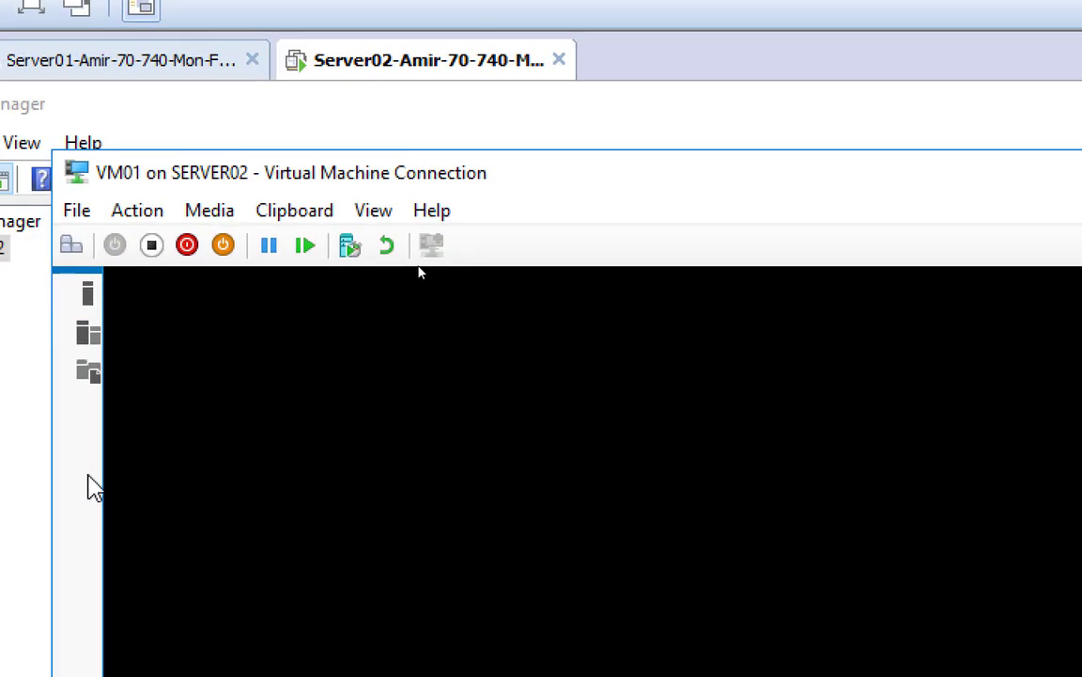
double_click(350, 180)
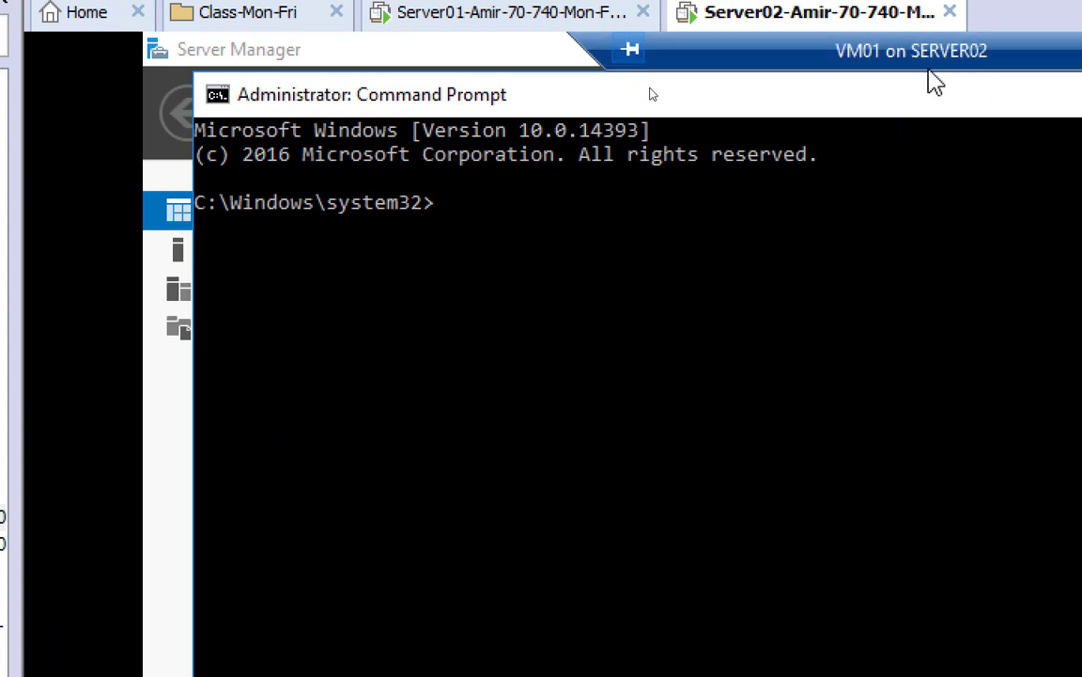
left_click(512, 229)
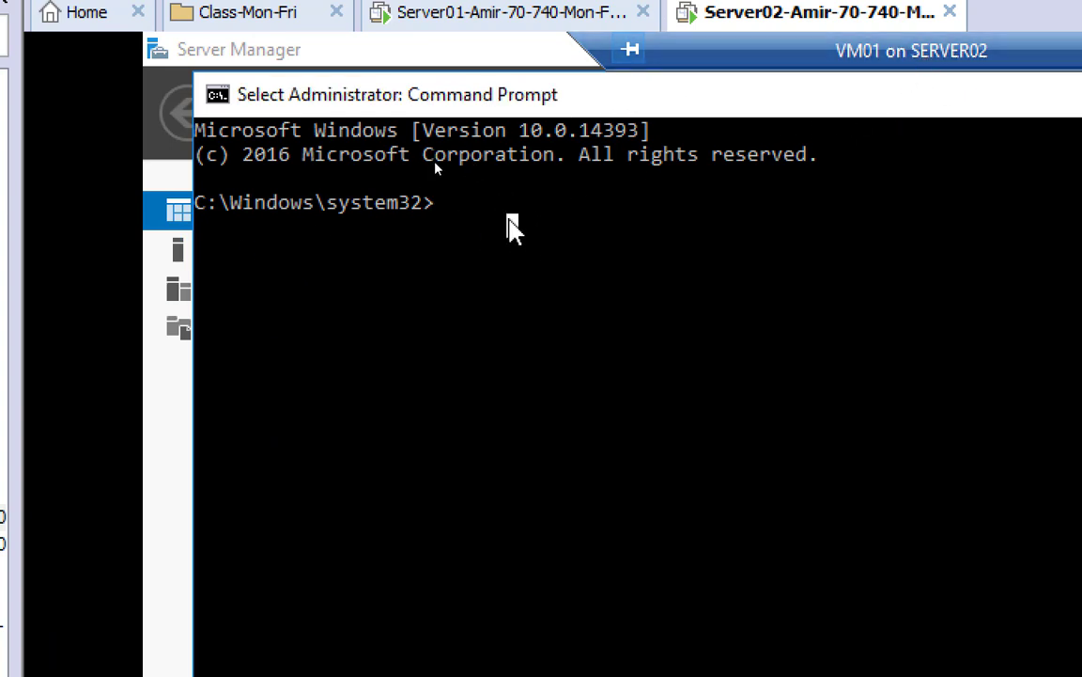
type("ipco")
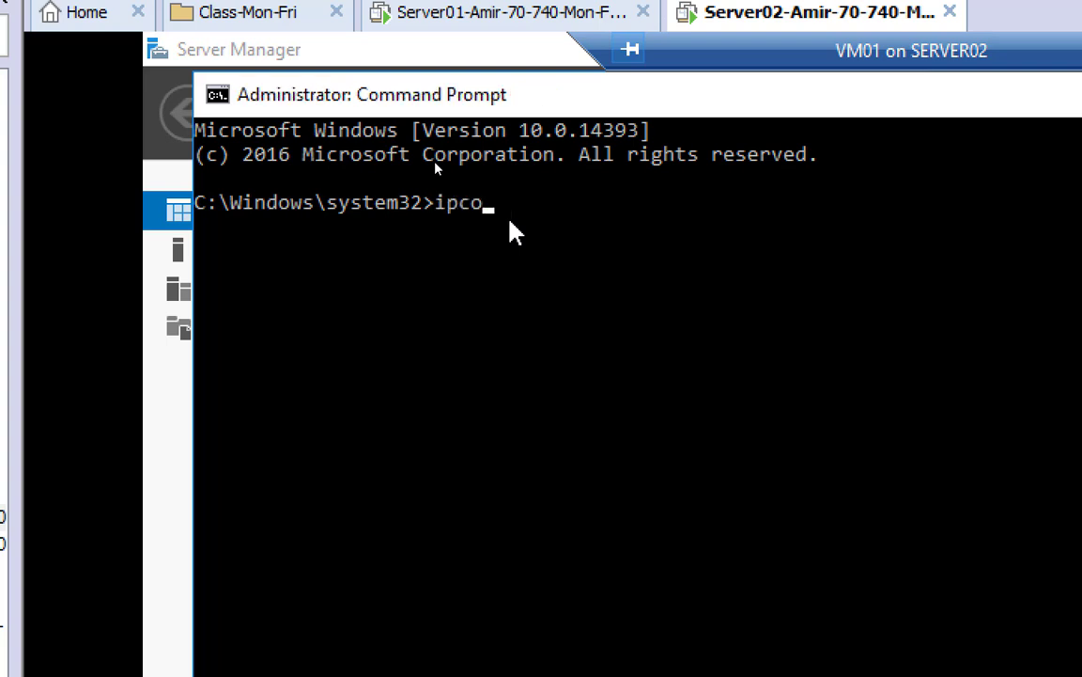
type("nfig")
key("Return")
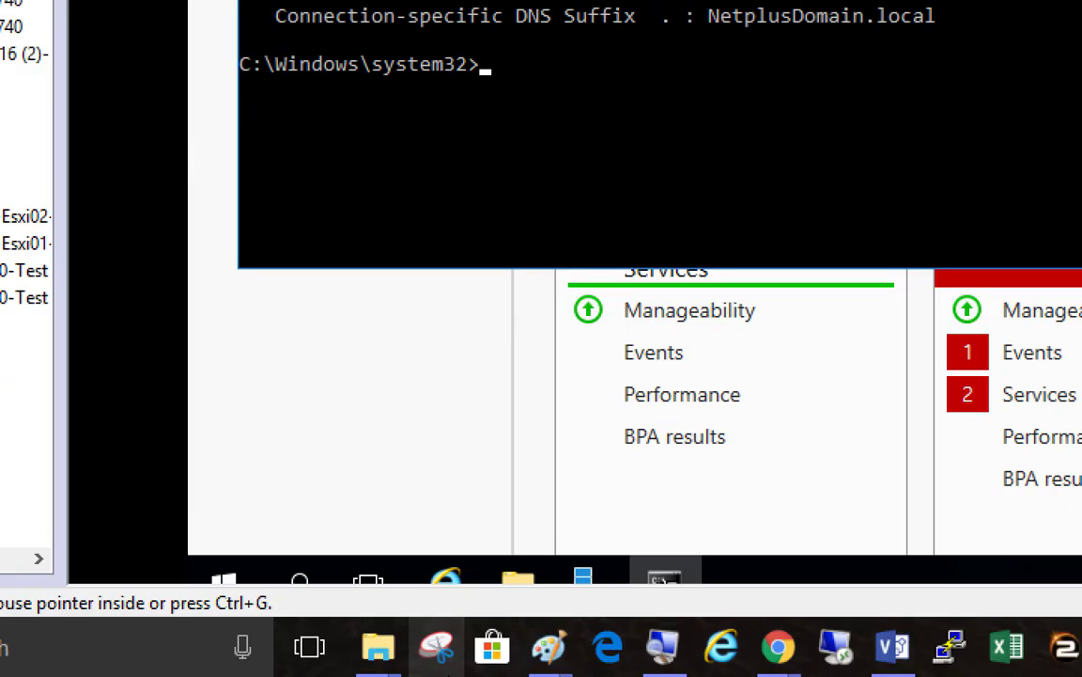
left_click(661, 648)
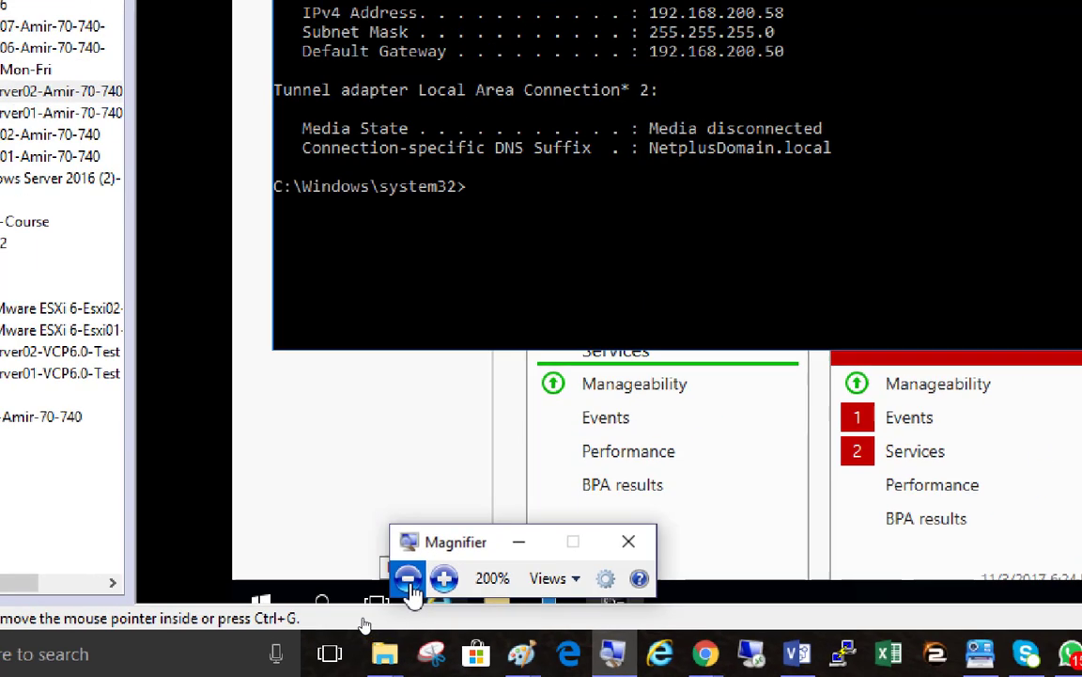
left_click(407, 578)
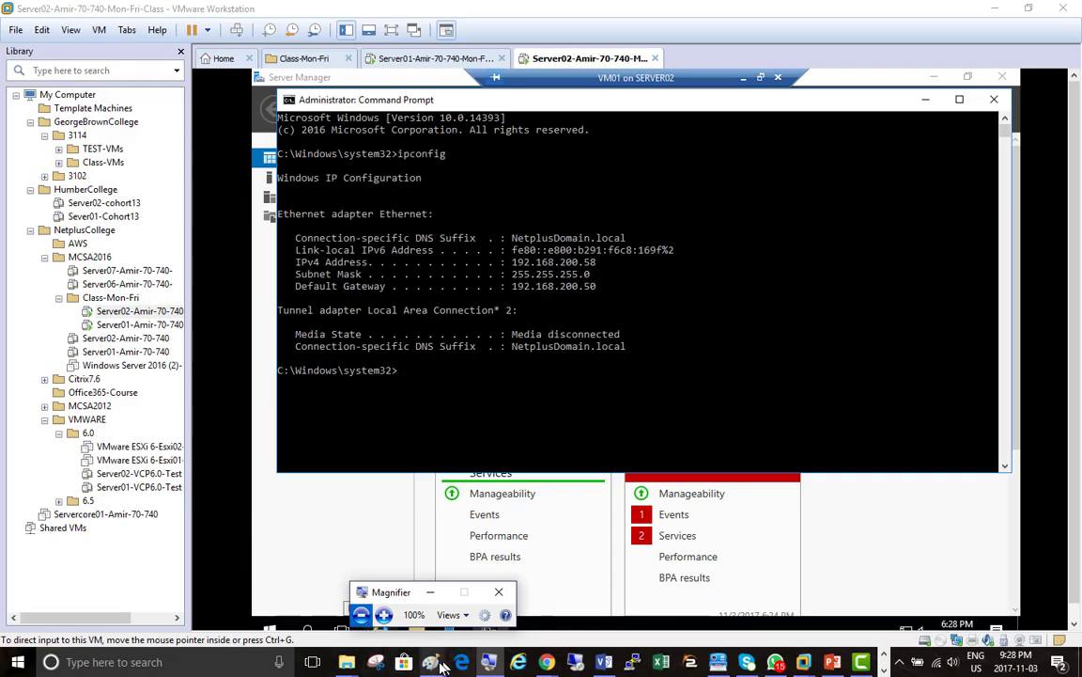
Draw dark red right triangles in all four boxes' lower-left corners and a hexagon beside Server02's Hyper-V
mouse_move(442, 664)
left_click(495, 620)
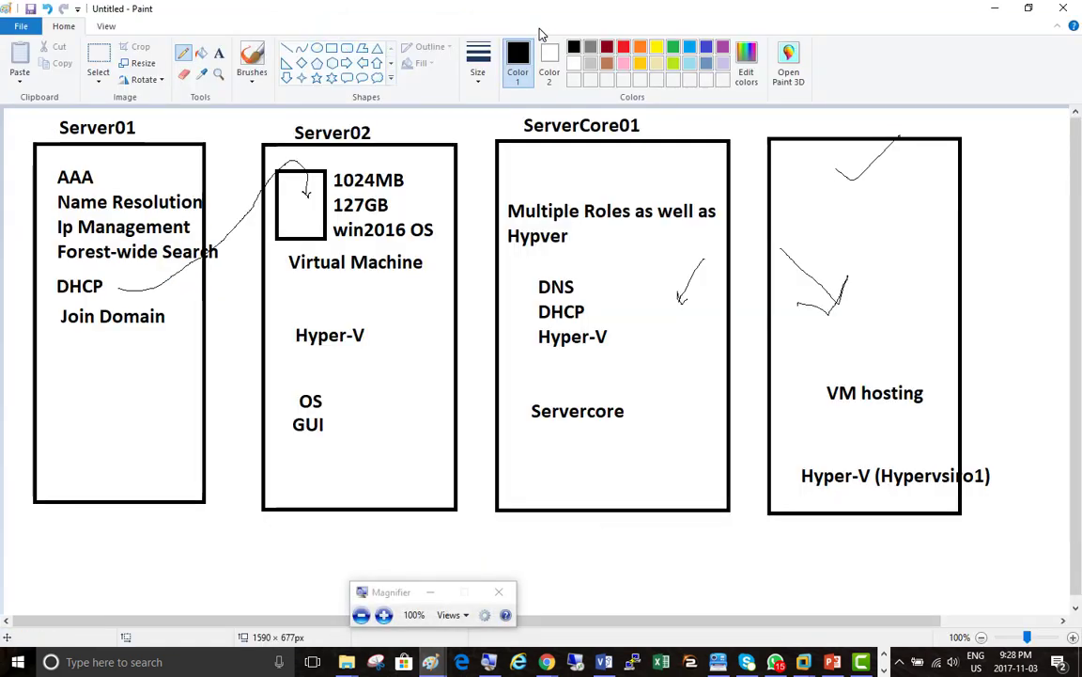
left_click(607, 46)
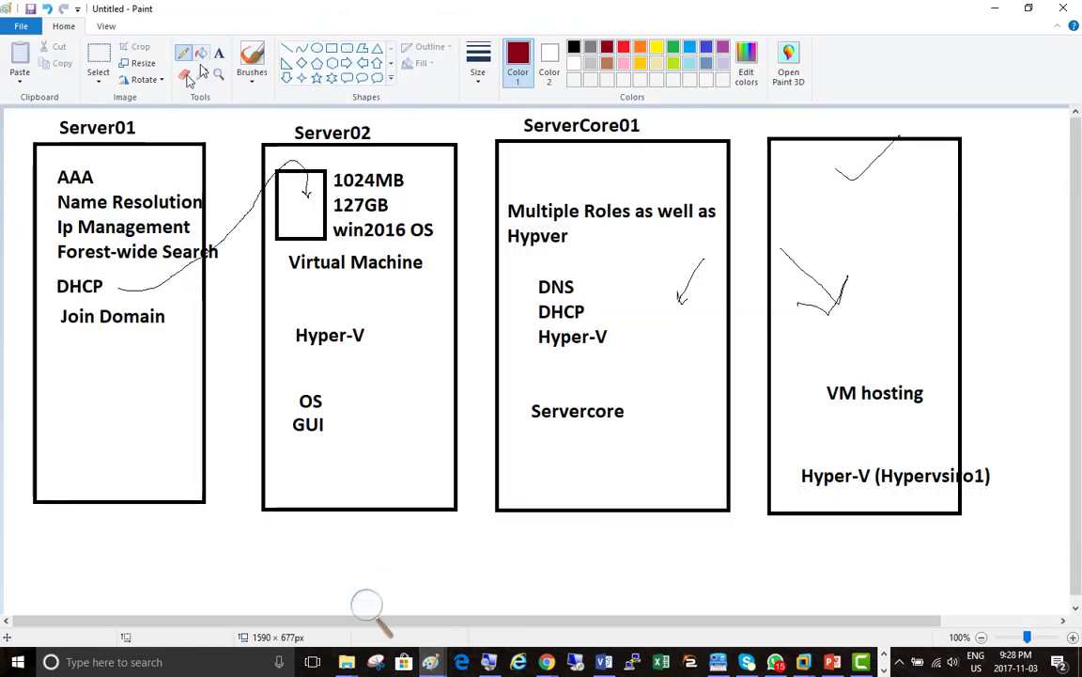
left_click(286, 63)
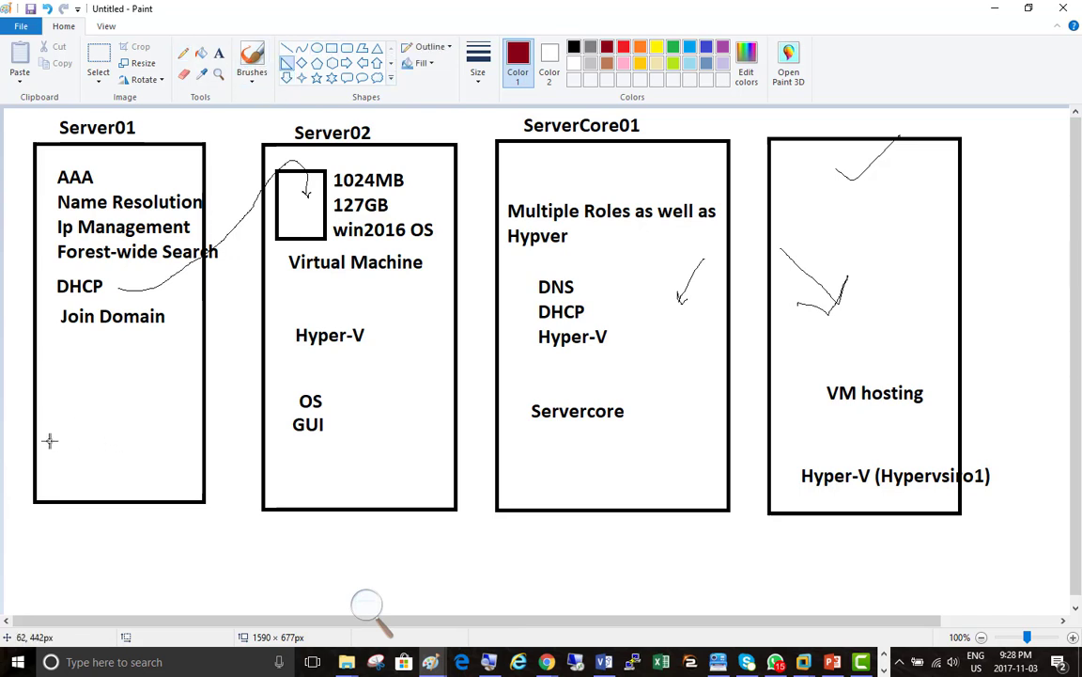
left_click_drag(50, 440, 91, 528)
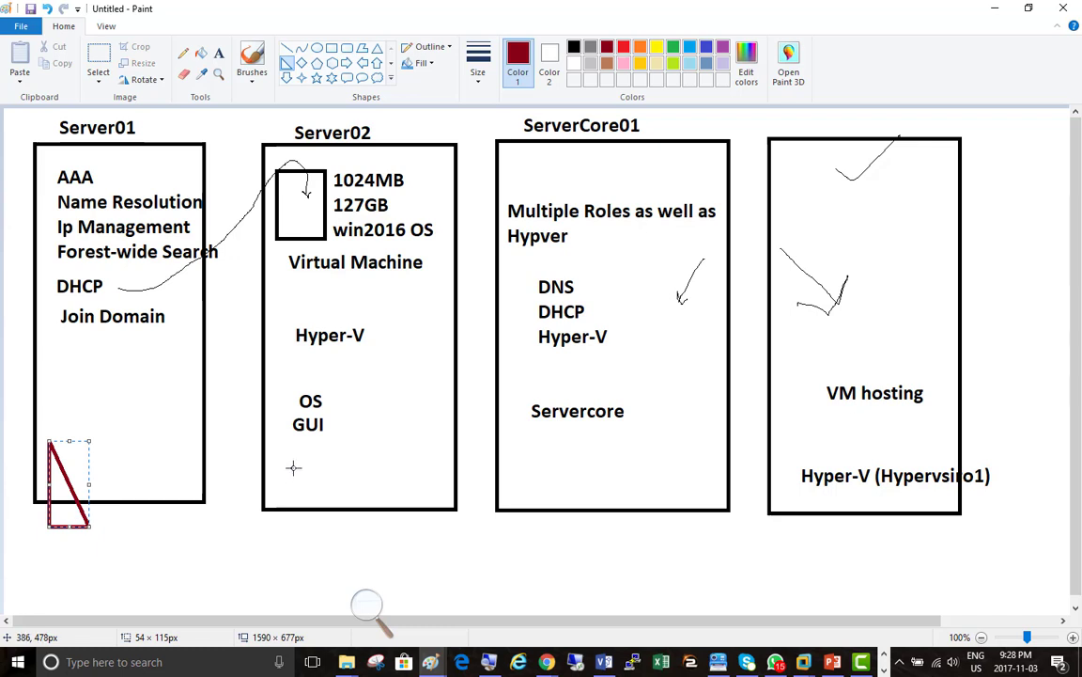
left_click_drag(282, 454, 329, 534)
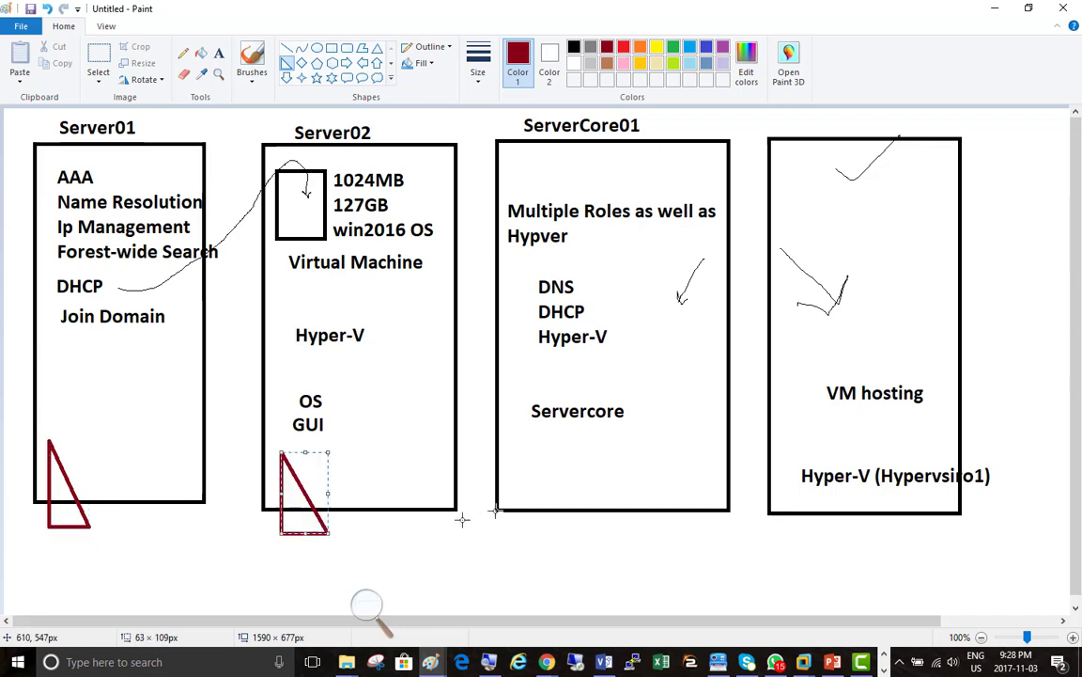
left_click_drag(517, 457, 568, 542)
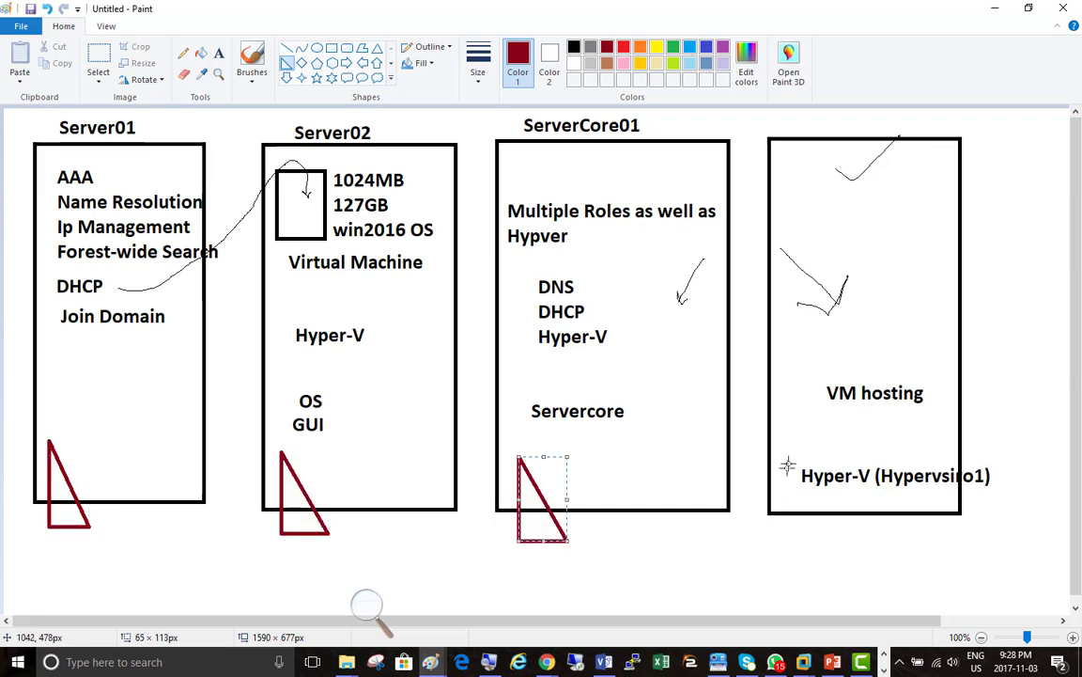
left_click_drag(780, 463, 829, 537)
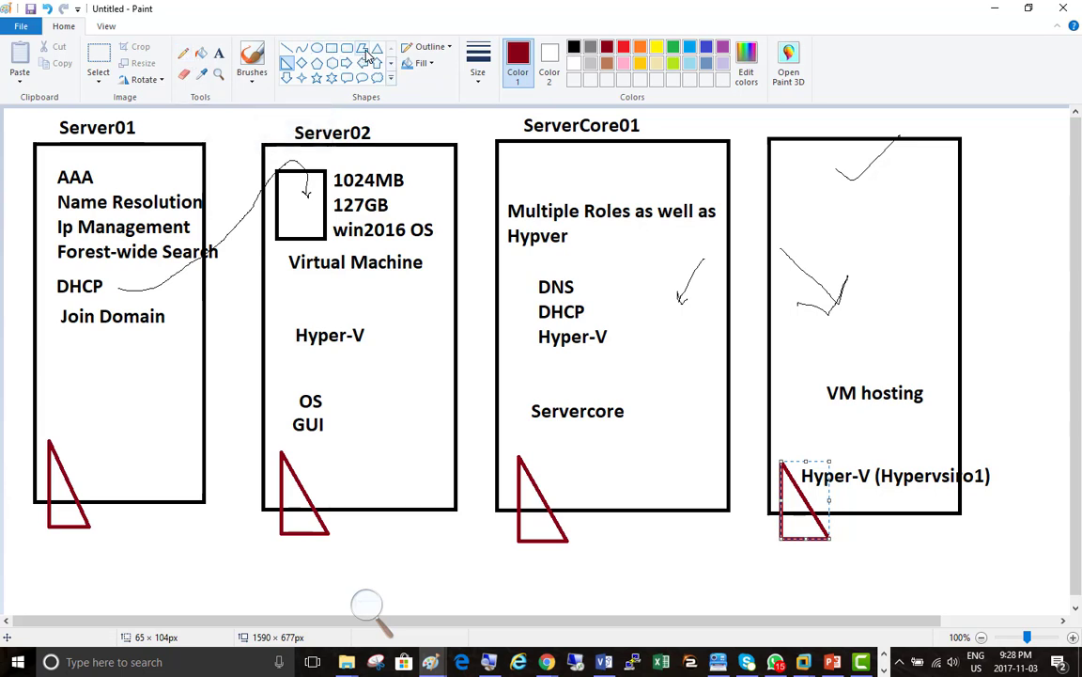
left_click(332, 63)
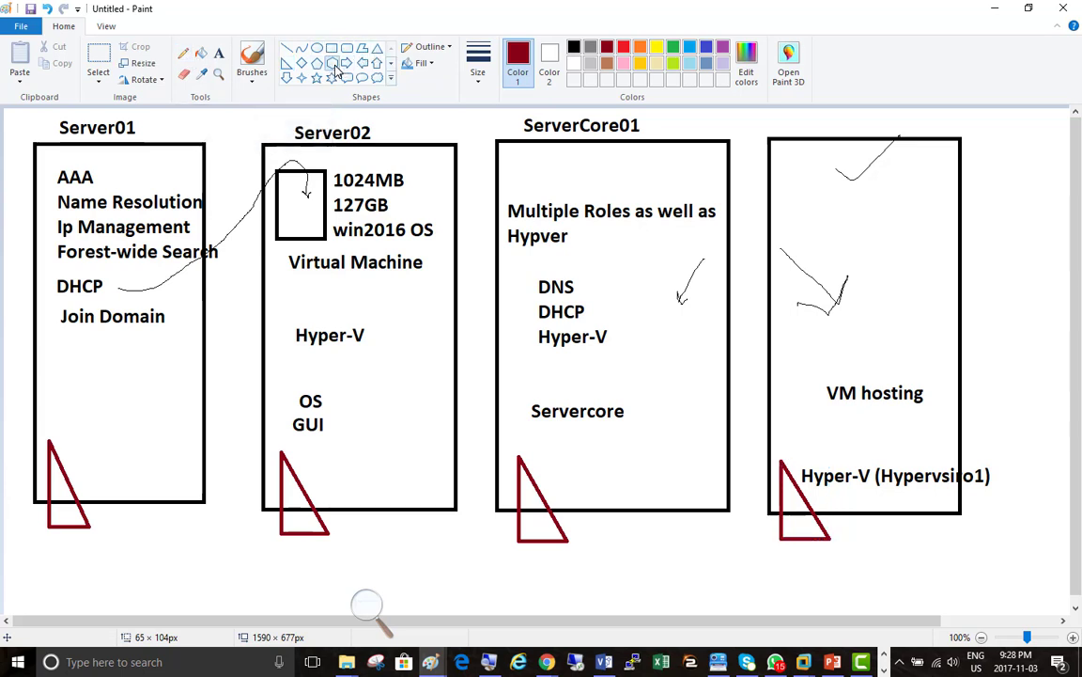
left_click_drag(386, 285, 461, 361)
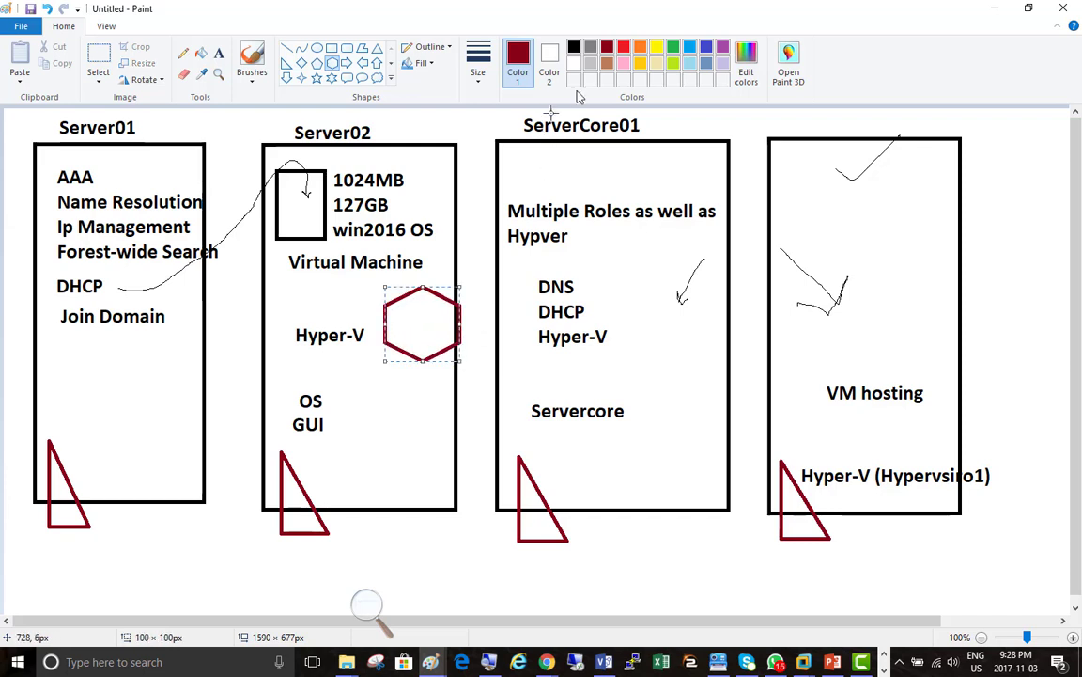